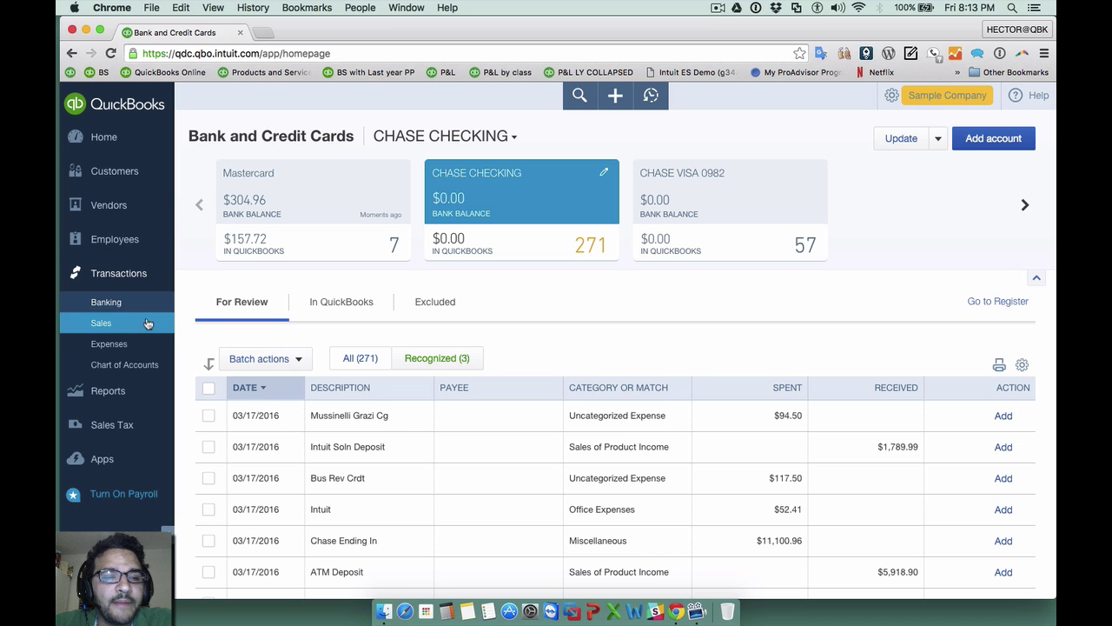
- Open the Banking page and bring up the Chase Visa account's transactions for review
left_click(116, 303)
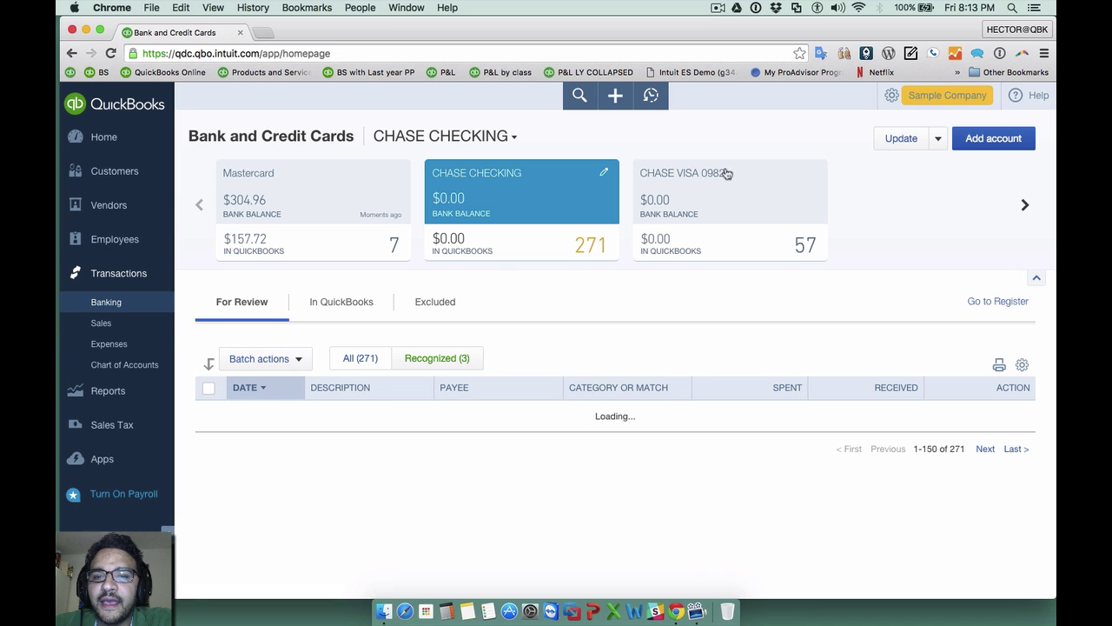
left_click(277, 183)
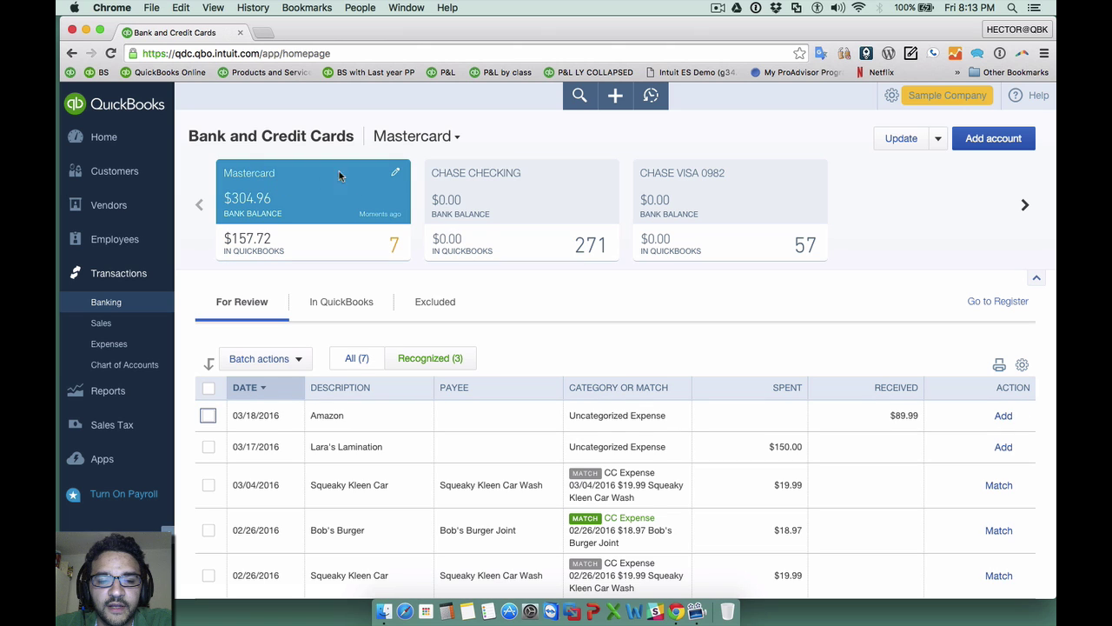
left_click(502, 180)
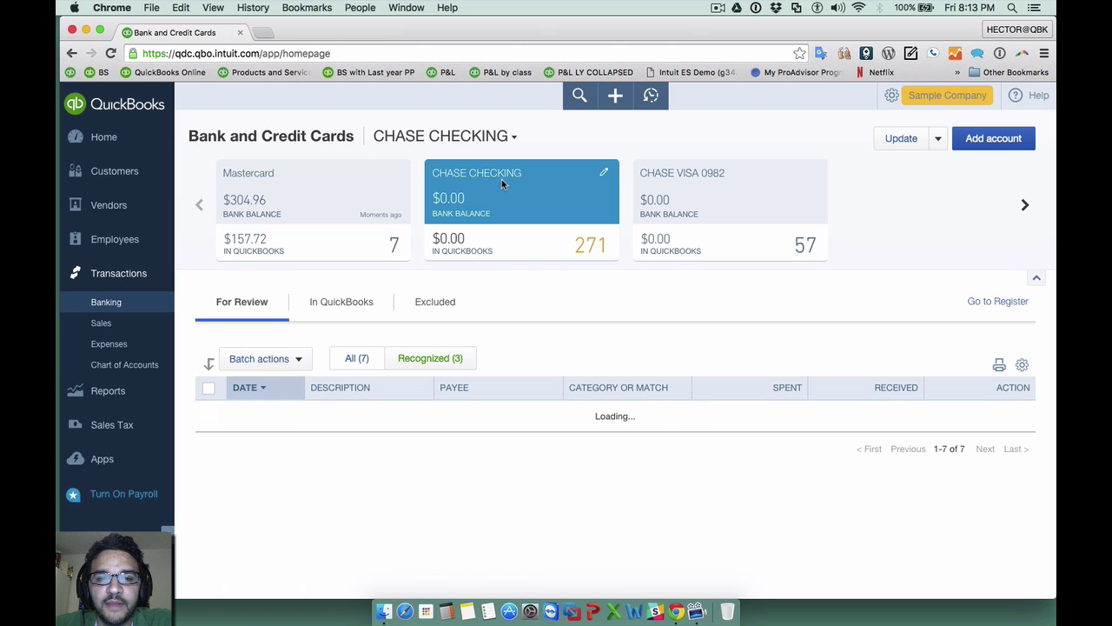
left_click(709, 178)
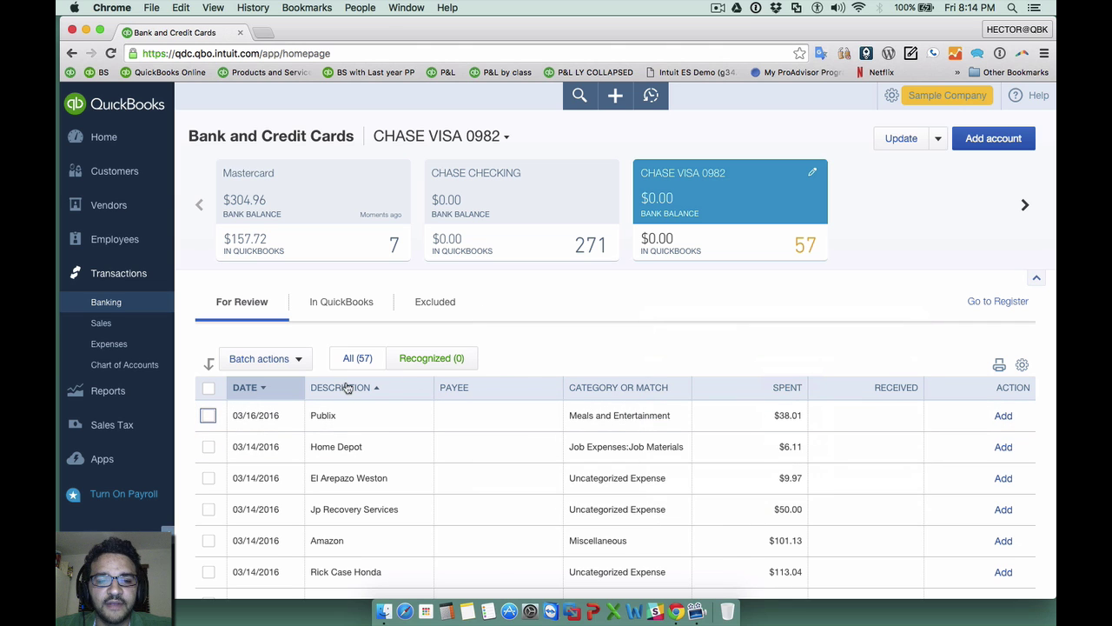
- Turn on Show bank details for the transactions under review, so the table lists the original bank text
scroll(561, 392, "down", 2)
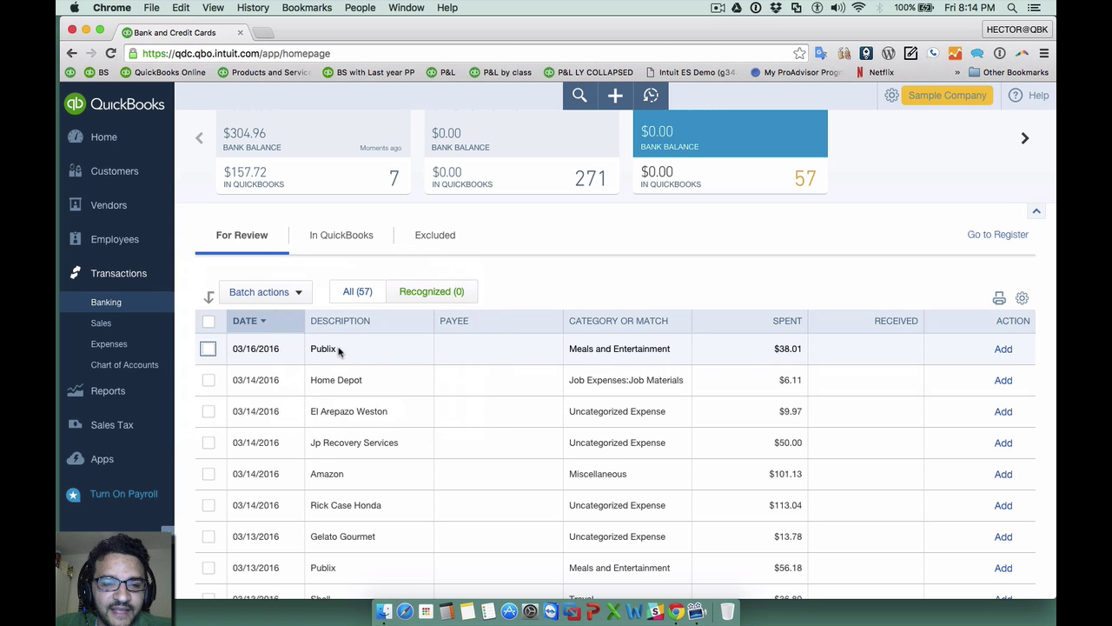
left_click(1022, 299)
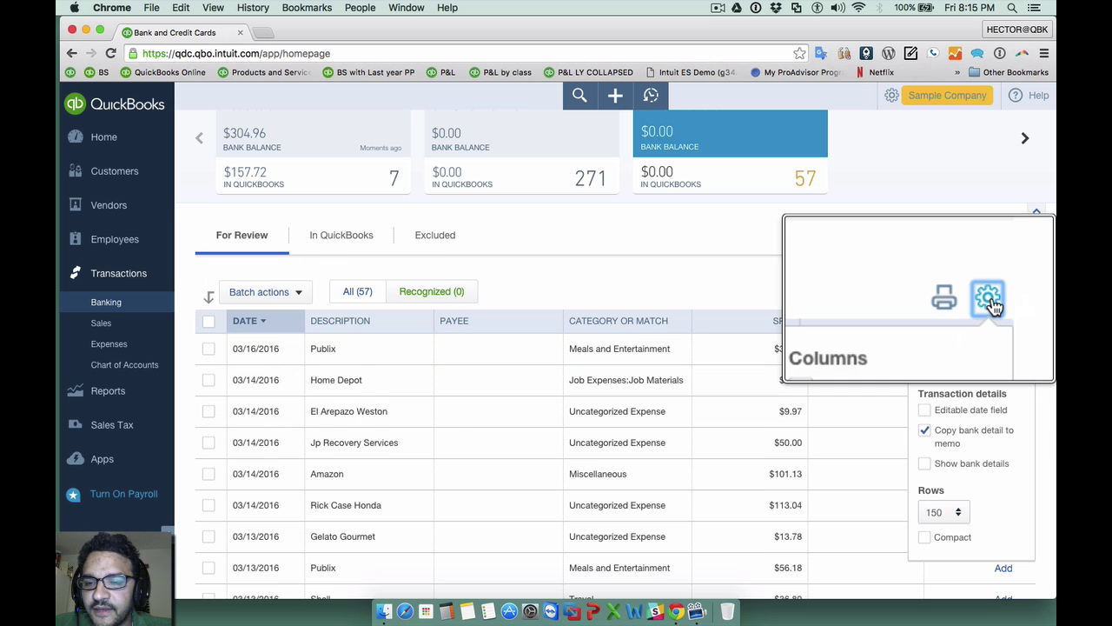
left_click(925, 464)
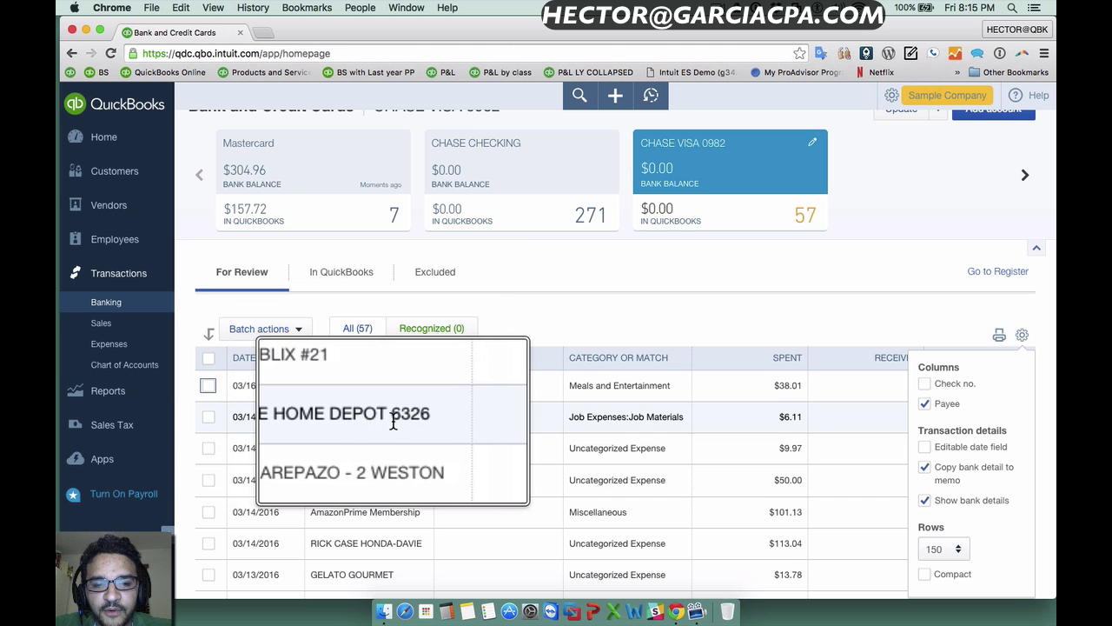
left_click(924, 500)
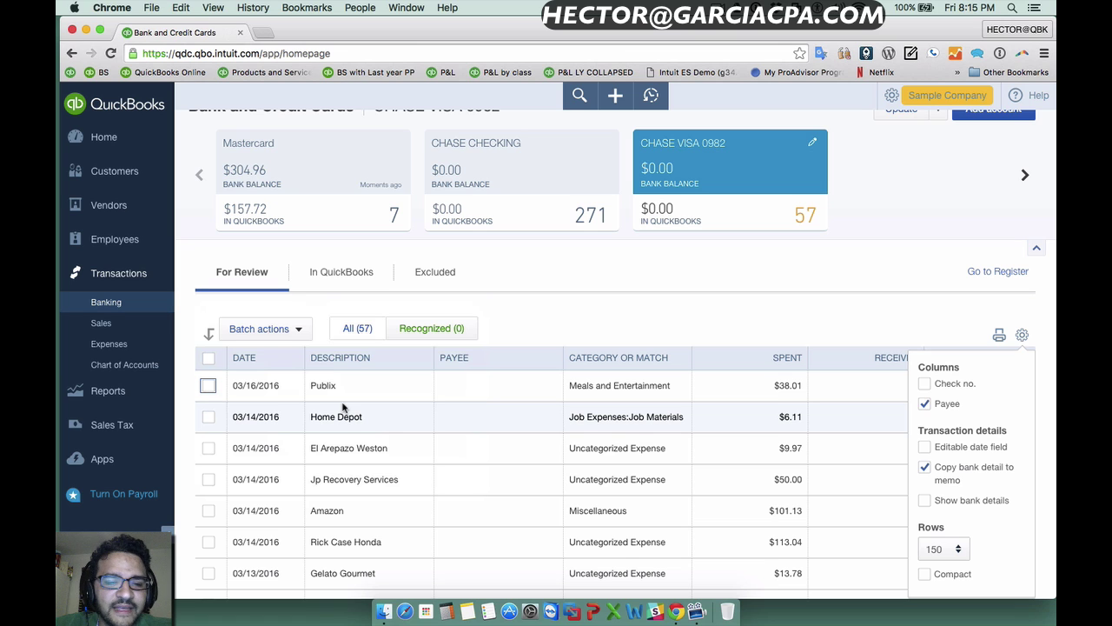
right_click(923, 508)
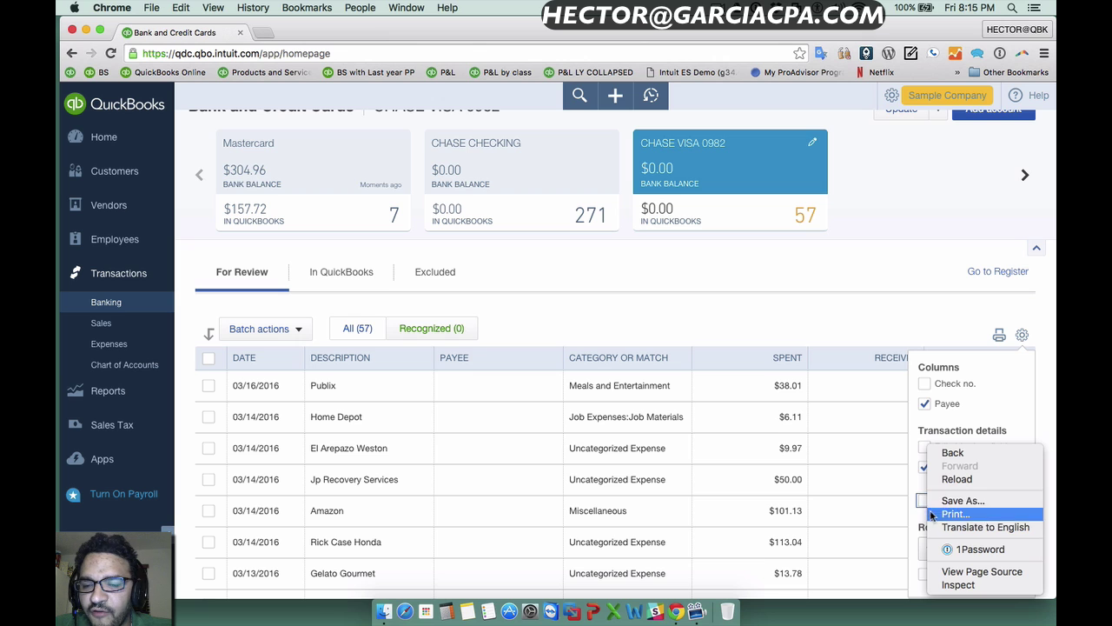
key("Escape")
left_click(924, 502)
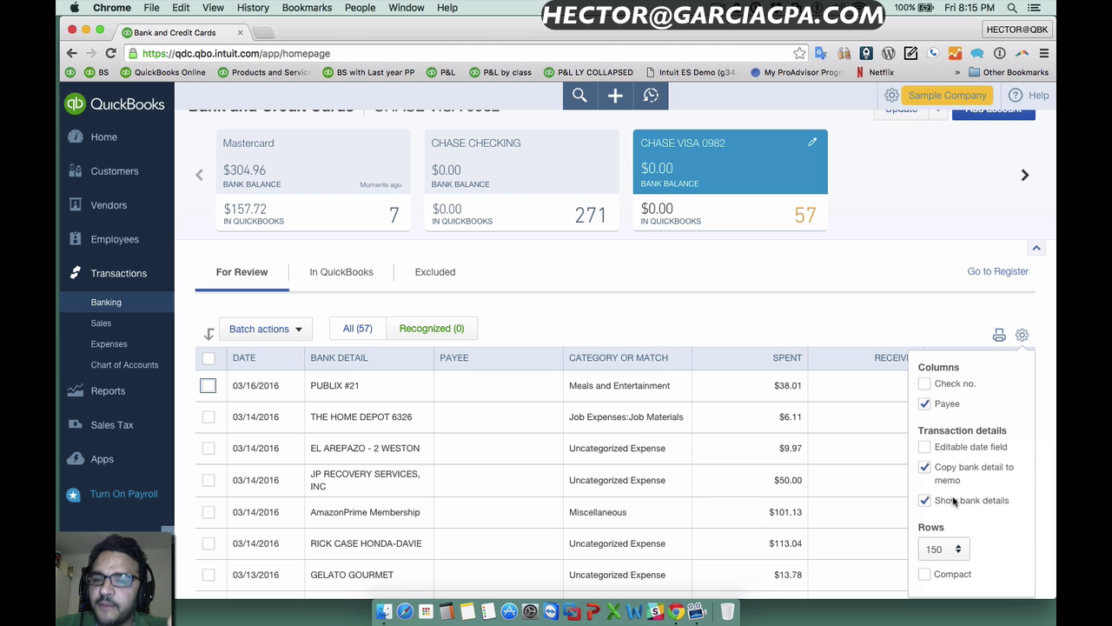
left_click(782, 303)
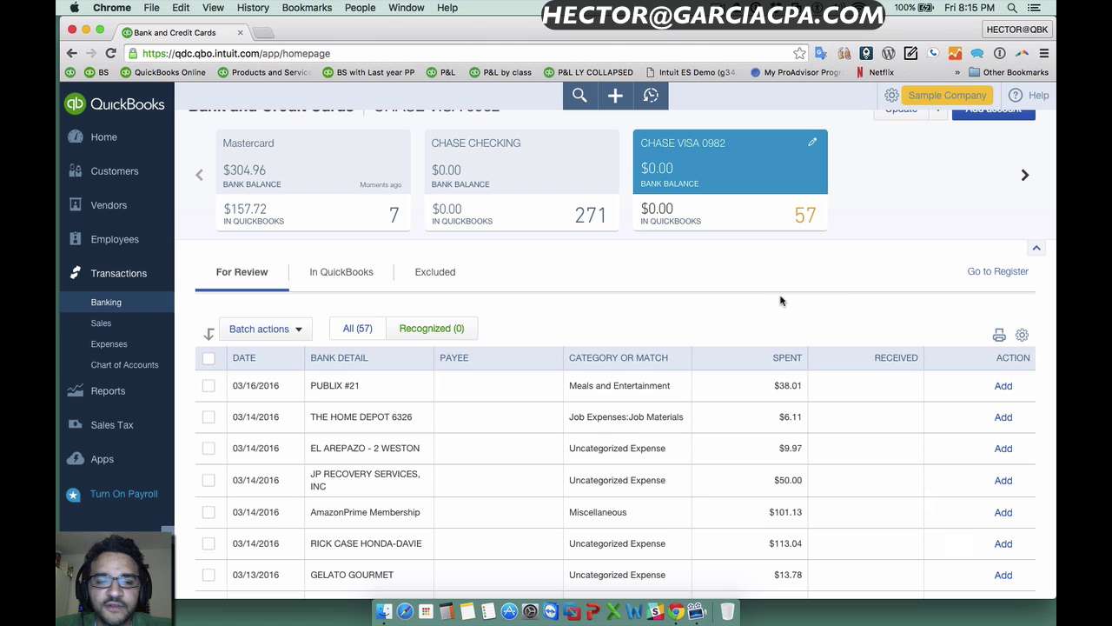
- Look through the bank details of the Chase Visa transactions for Publix purchases and their store numbers
scroll(608, 364, "down", 5)
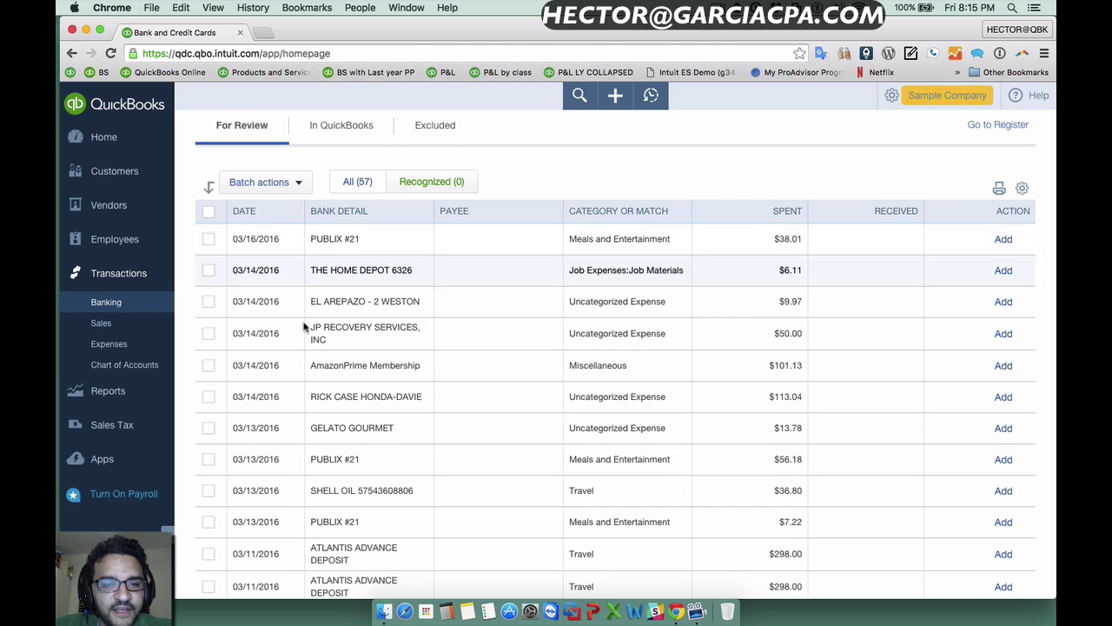
scroll(306, 365, "down", 2)
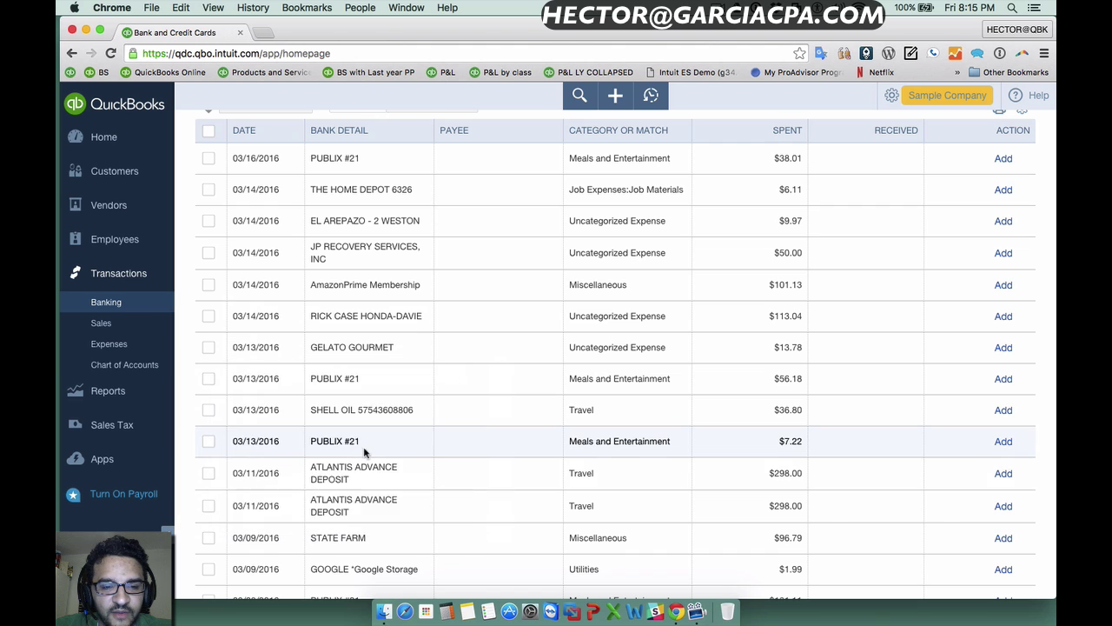
scroll(330, 456, "down", 8)
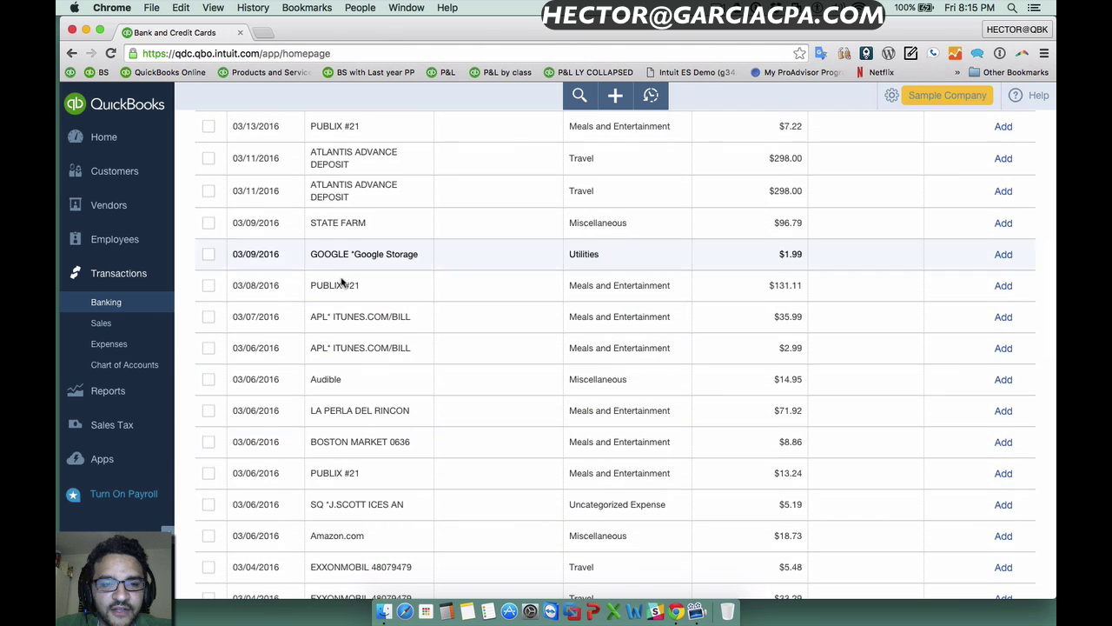
scroll(355, 348, "down", 4)
scroll(357, 400, "down", 5)
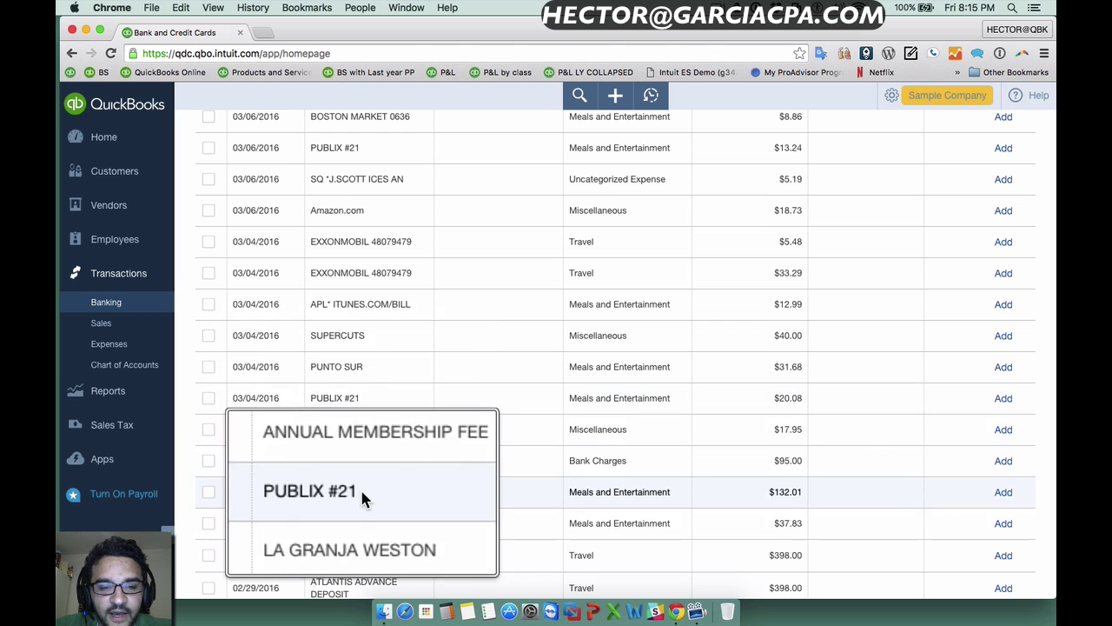
scroll(360, 489, "down", 6)
scroll(363, 493, "down", 4)
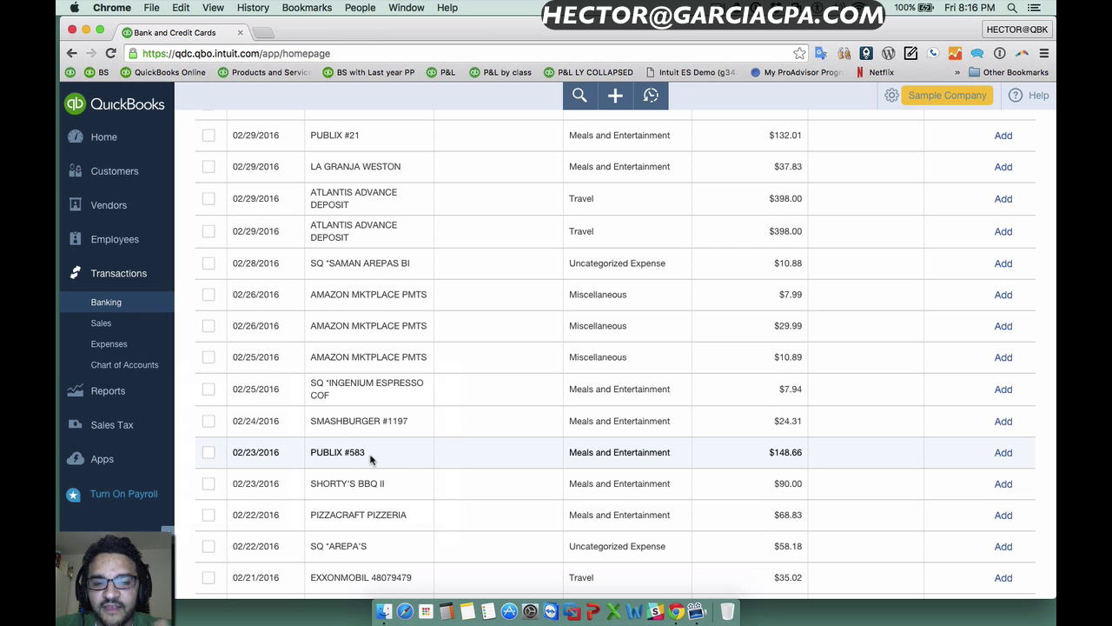
- Sort the transactions under review by bank detail in ascending order and find the group of Publix entries
scroll(371, 459, "up", 15)
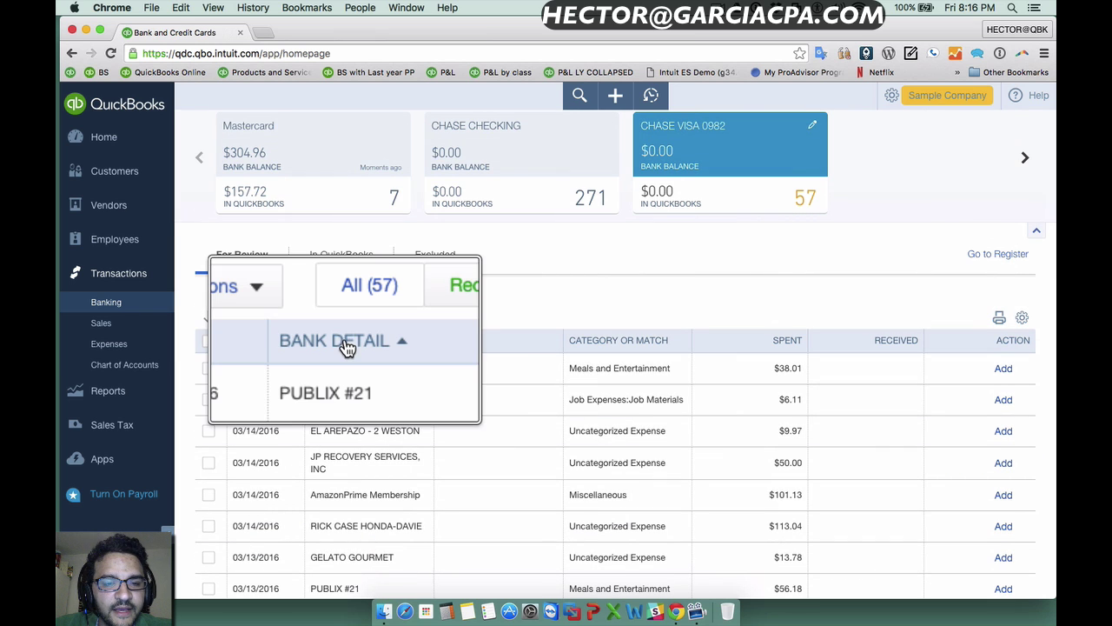
left_click(347, 342)
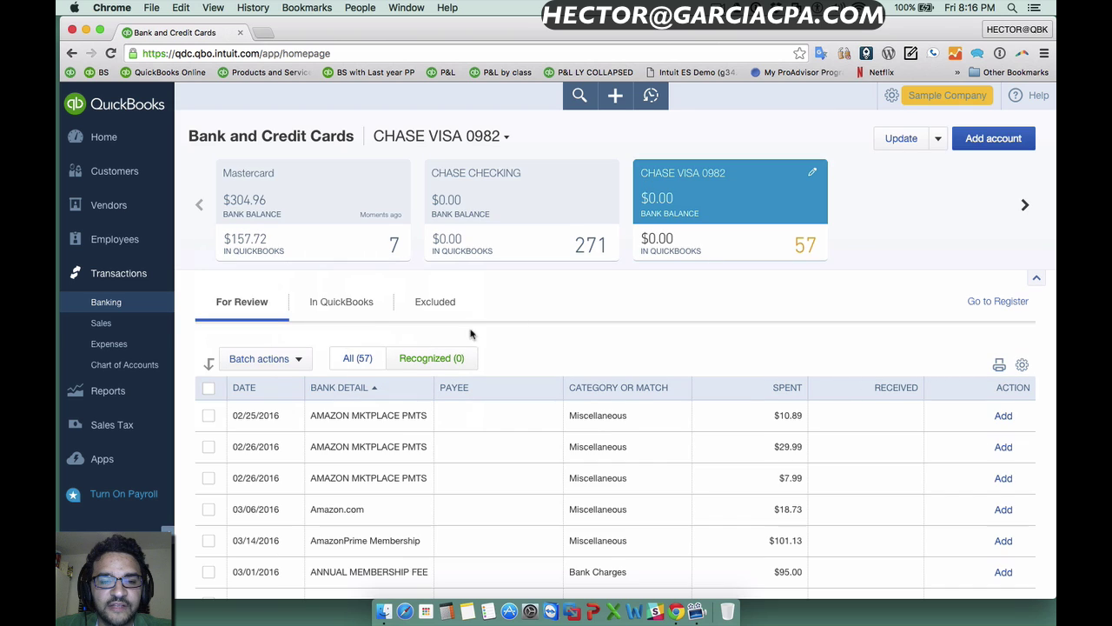
scroll(549, 309, "down", 15)
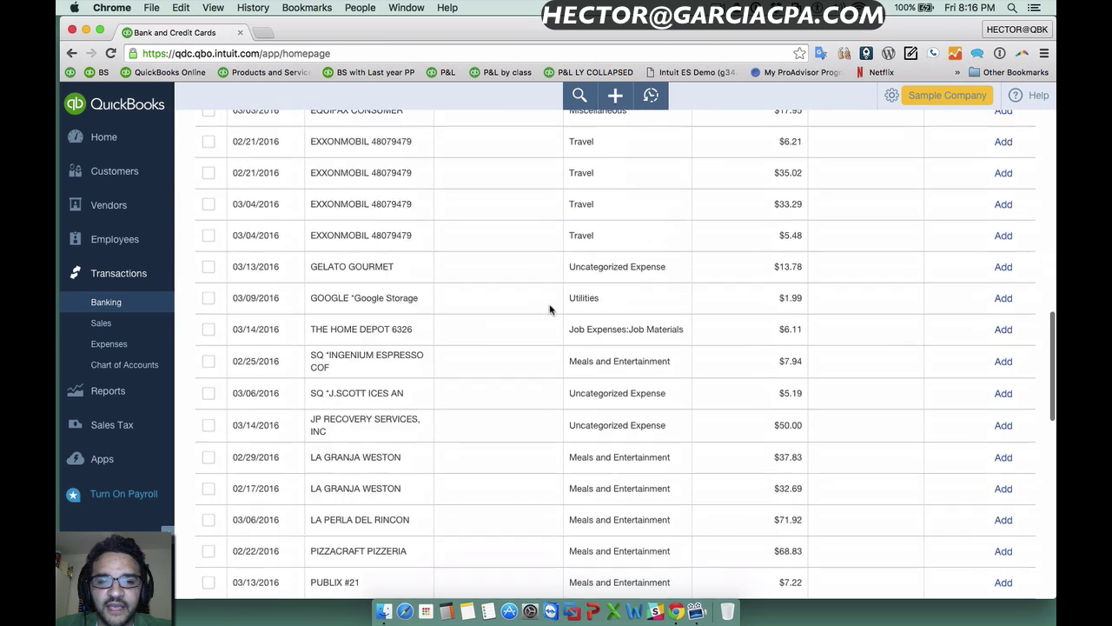
scroll(549, 309, "down", 5)
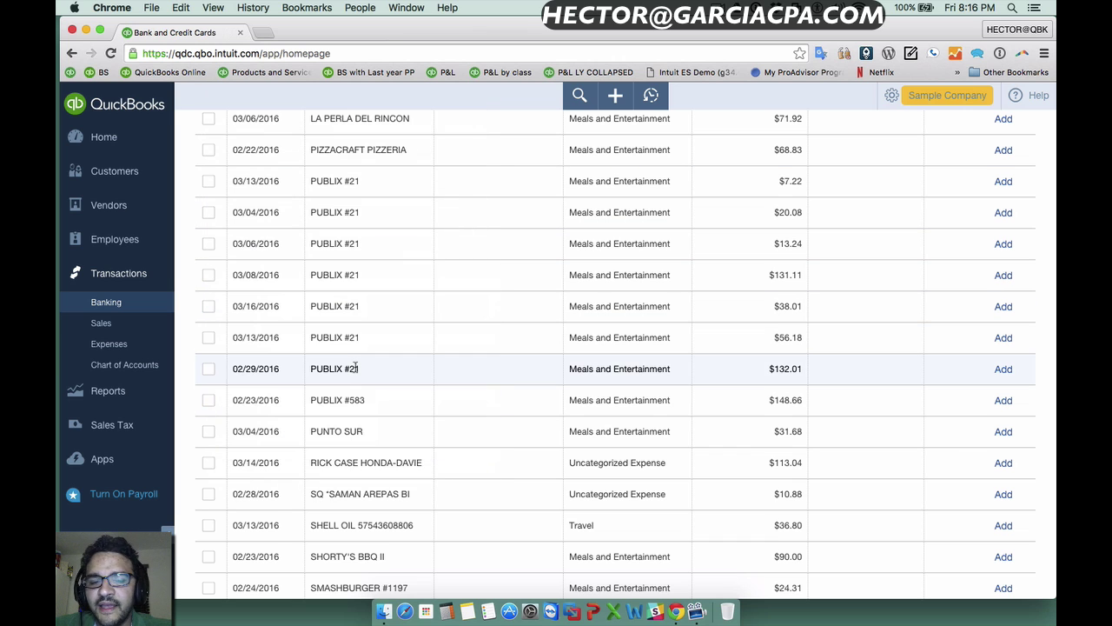
- Add a new vendor named "Publix (By the office)" as the payee of the PUBLIX #583 transaction
left_click(375, 406)
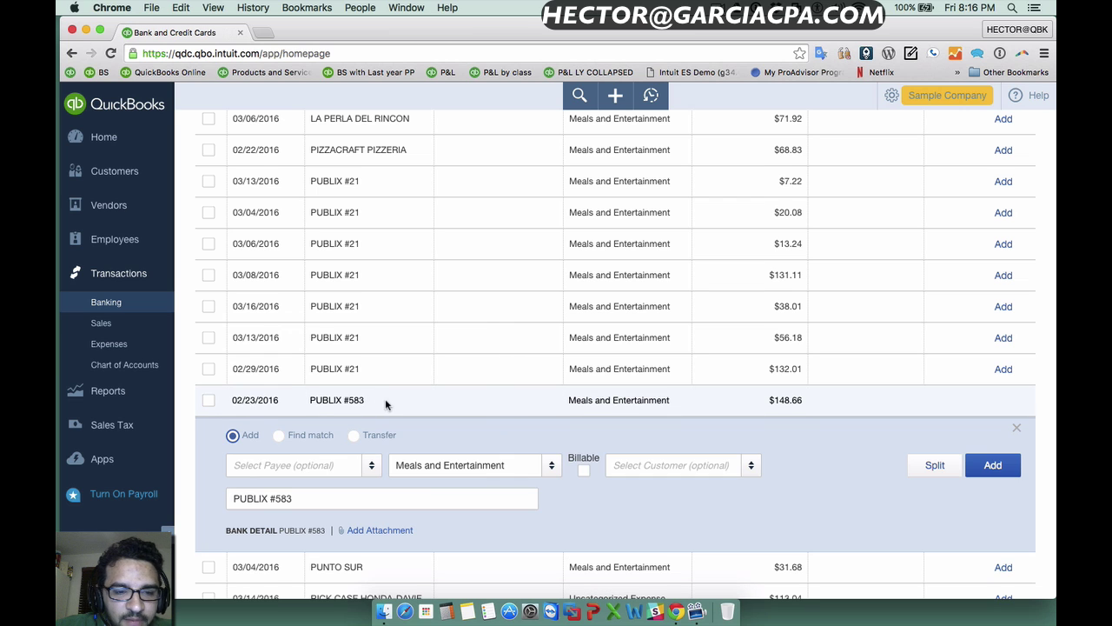
scroll(385, 405, "down", 2)
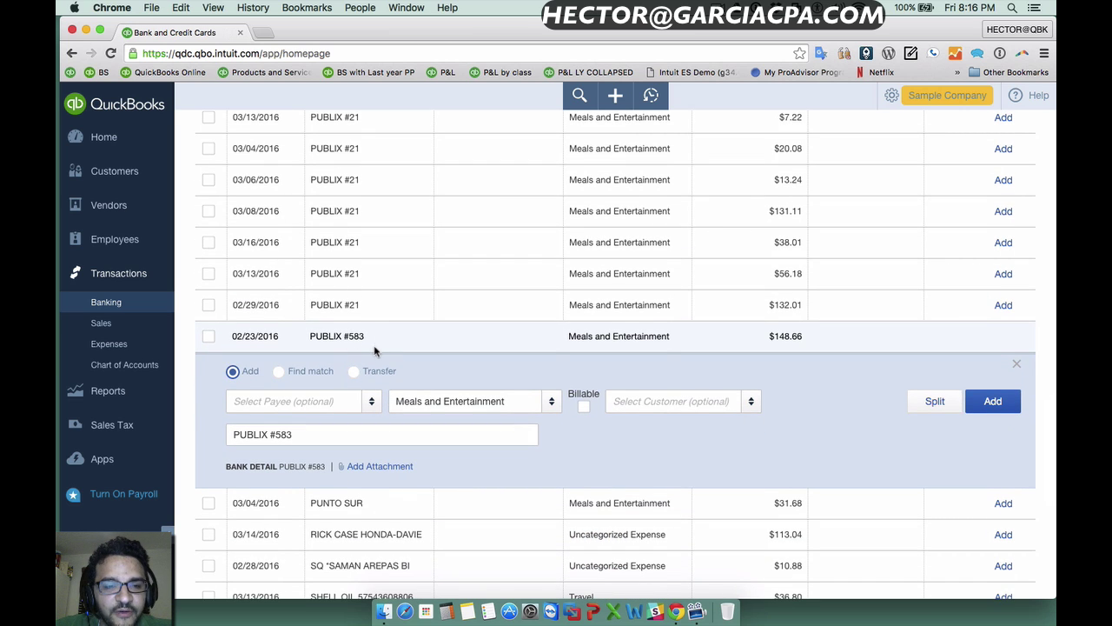
left_click(273, 402)
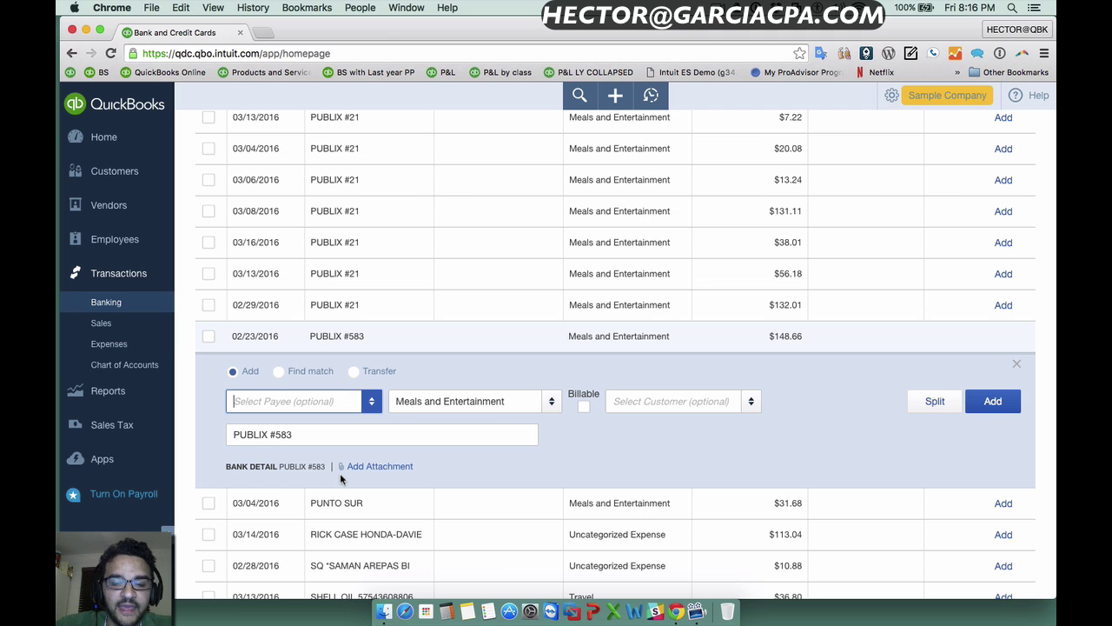
type("Pu")
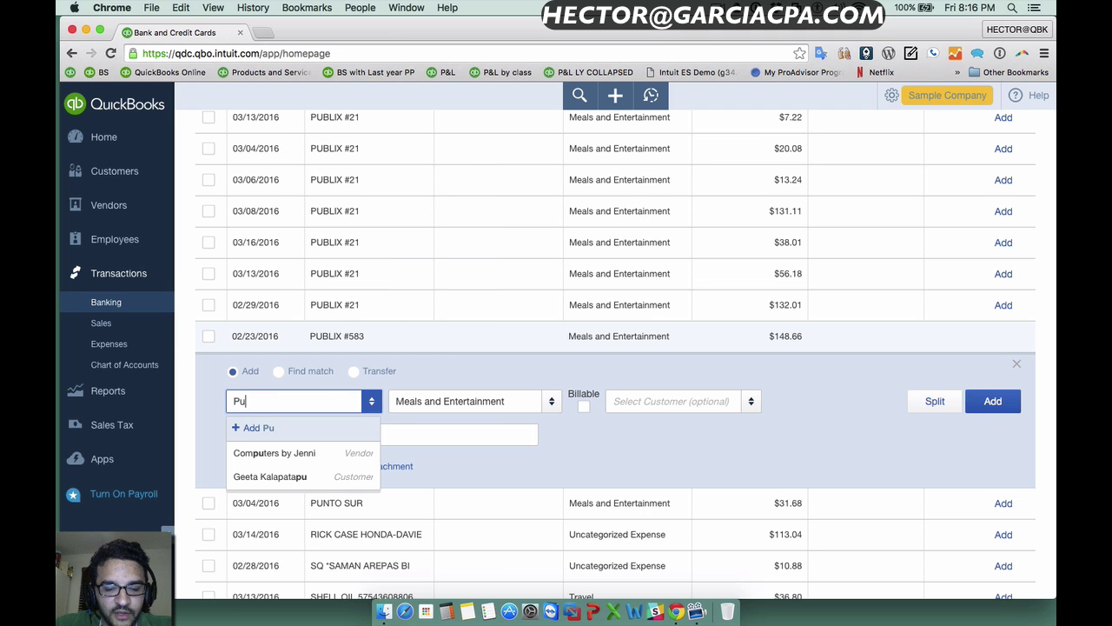
type("blix")
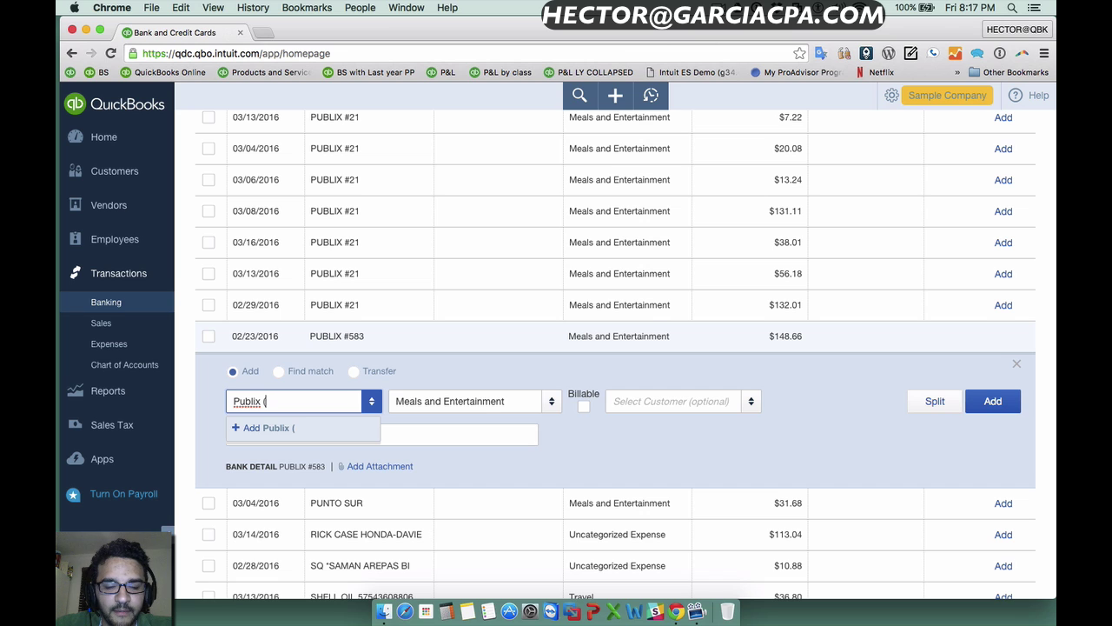
type("(By the office")
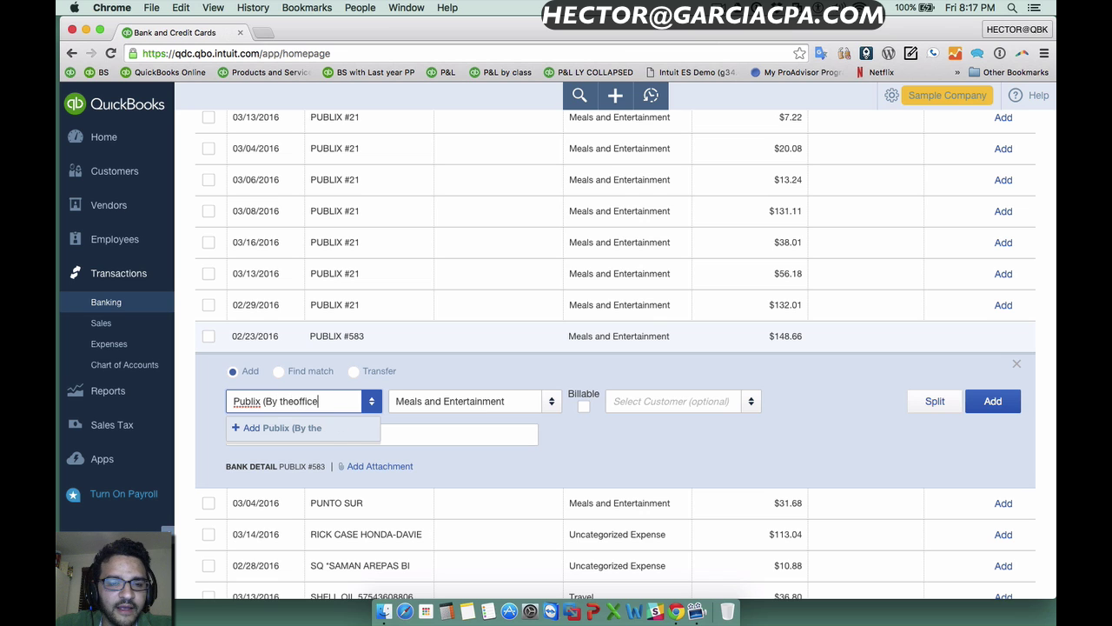
type(")")
left_click(297, 401)
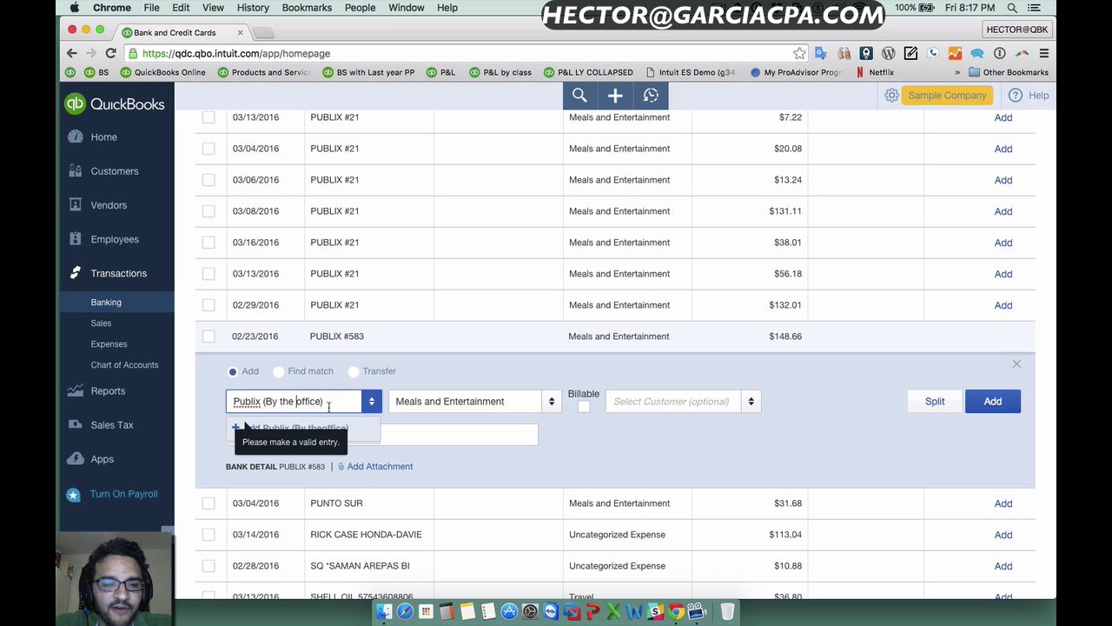
left_click(331, 406)
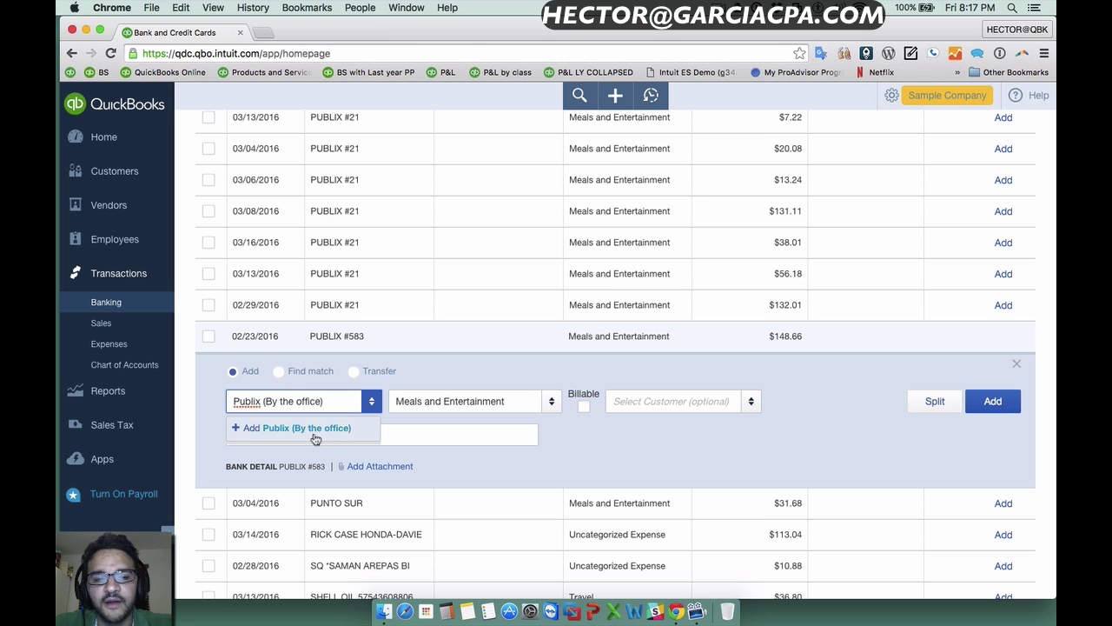
left_click(316, 435)
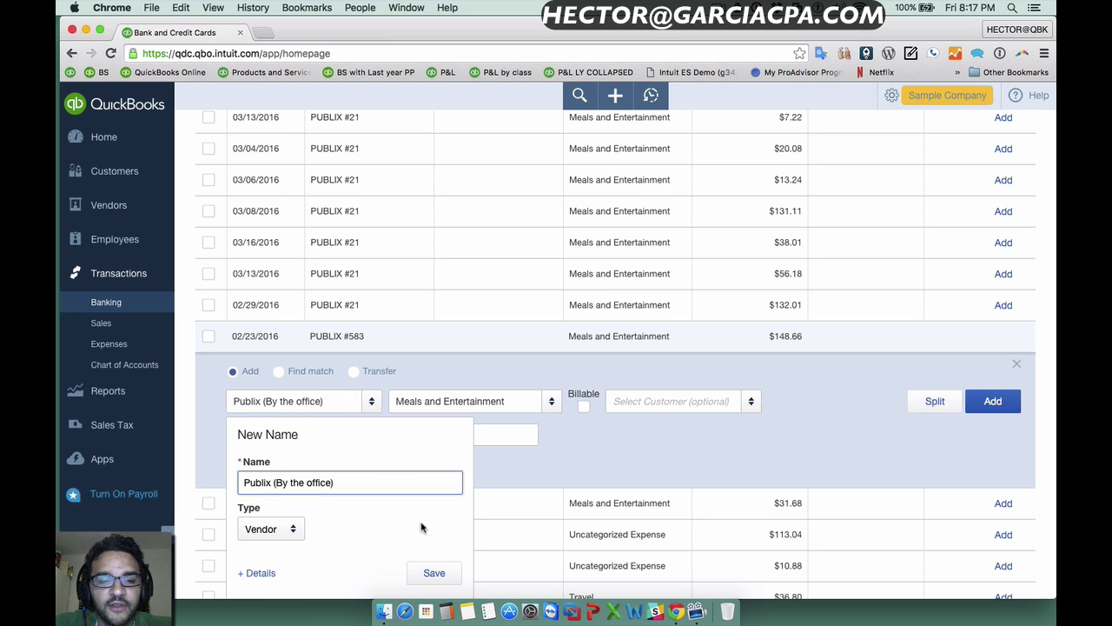
left_click(434, 573)
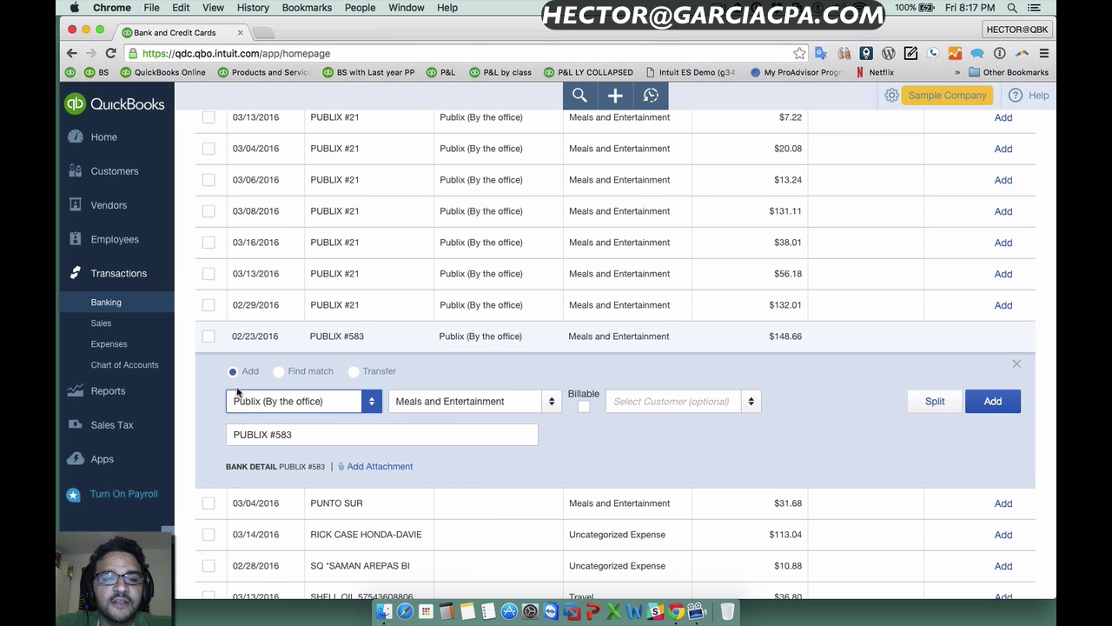
- Set the category of the PUBLIX #583 transaction to Office Expenses
left_click_drag(348, 406, 223, 401)
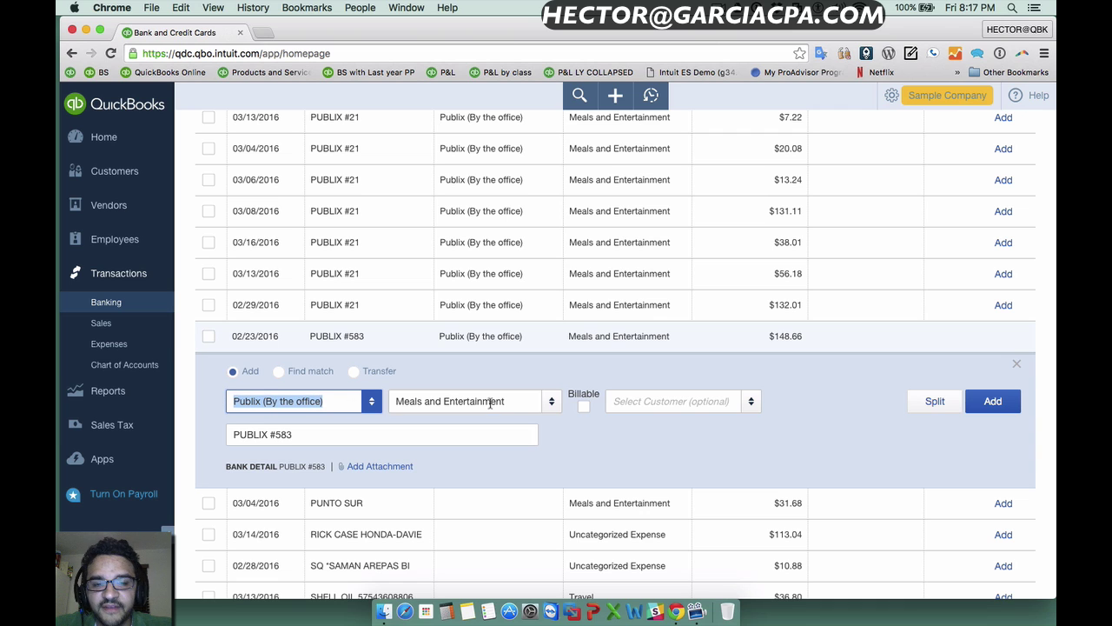
left_click_drag(520, 400, 402, 388)
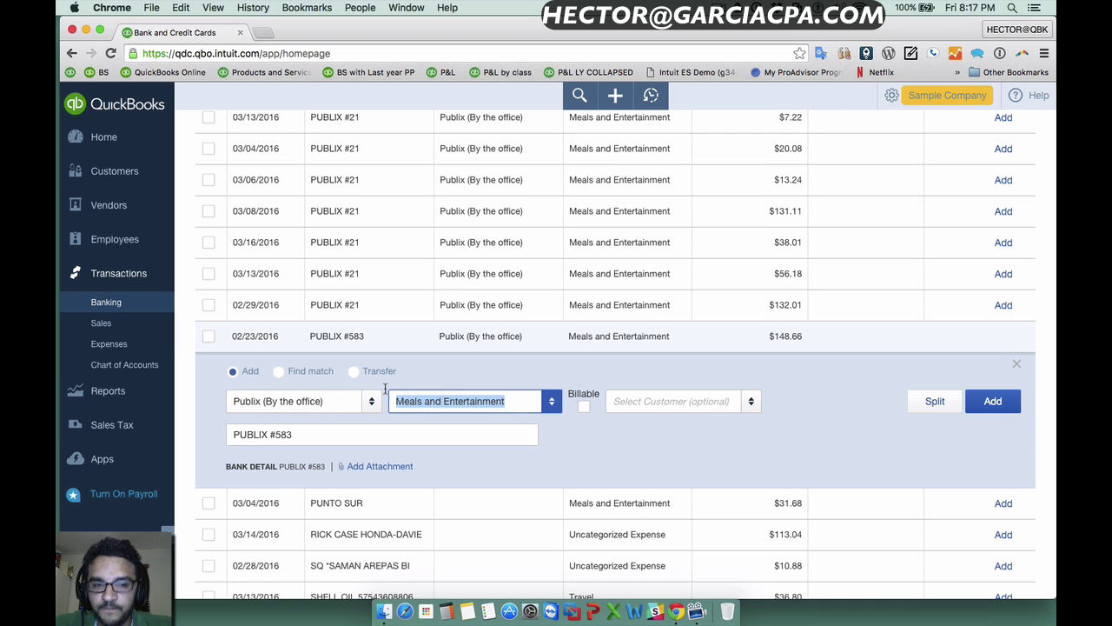
type("office")
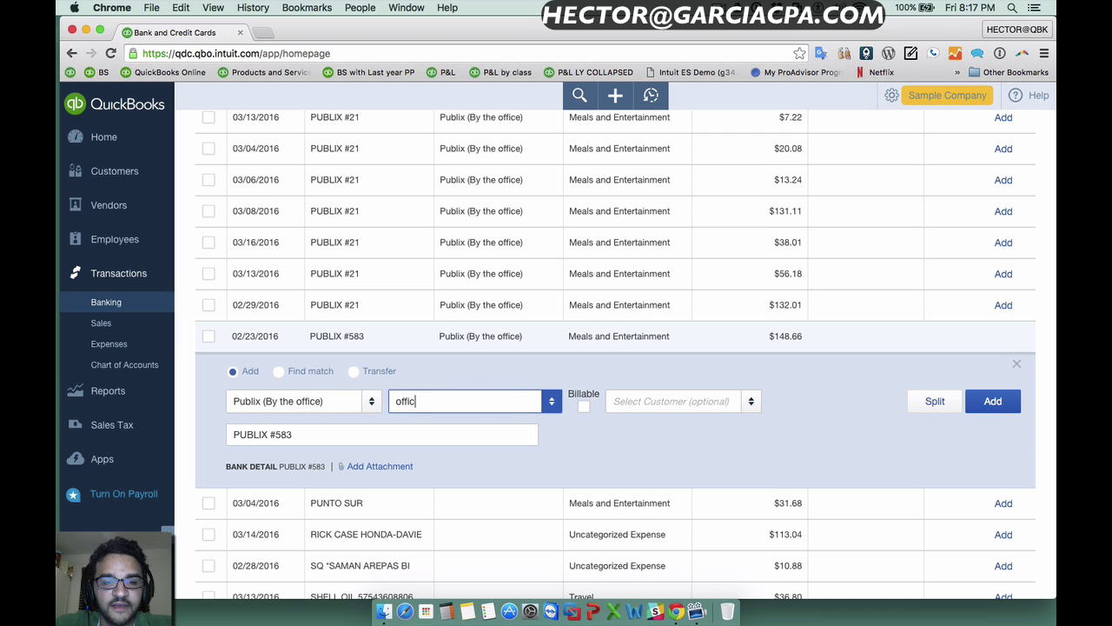
left_click(447, 455)
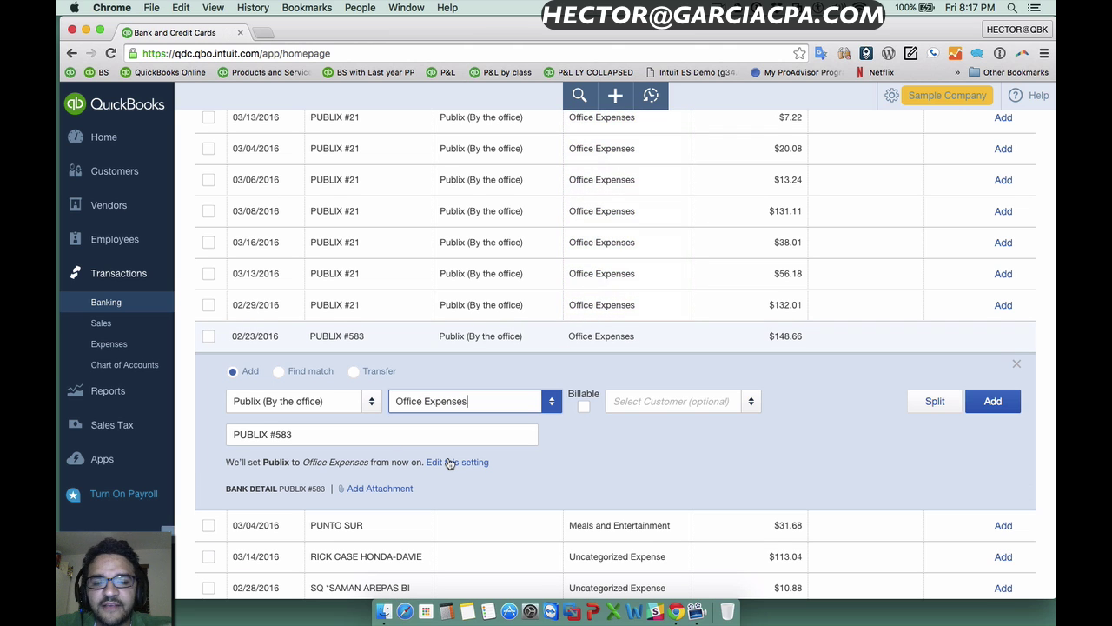
scroll(524, 442, "down", 1)
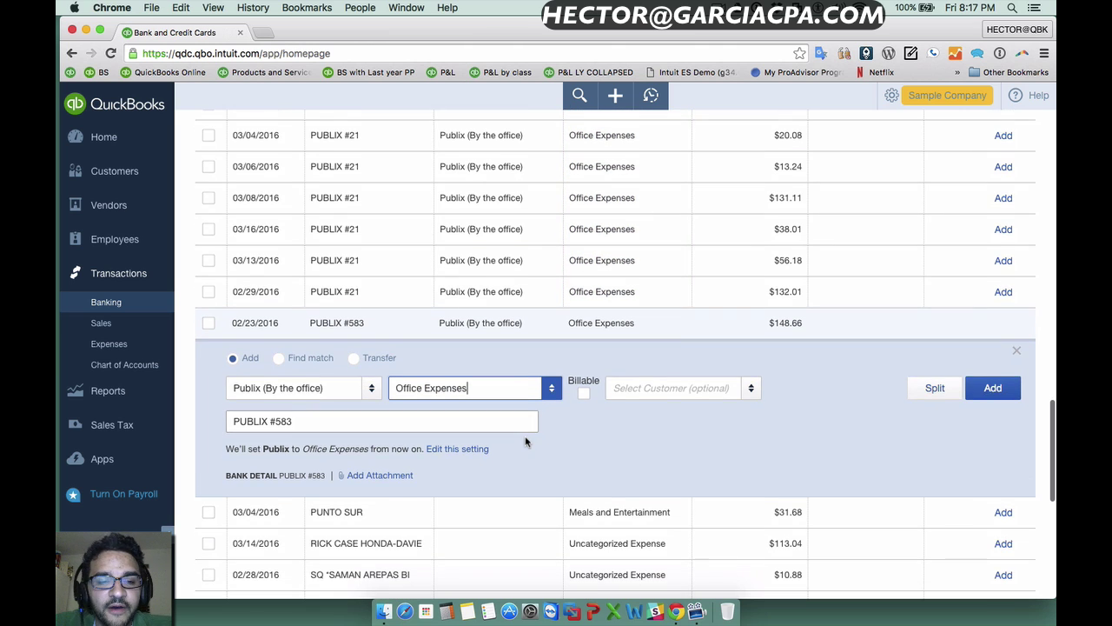
- Start a custom rule from the PUBLIX #583 transaction's categorization setting and name it "Publix (office)"
left_click(283, 388)
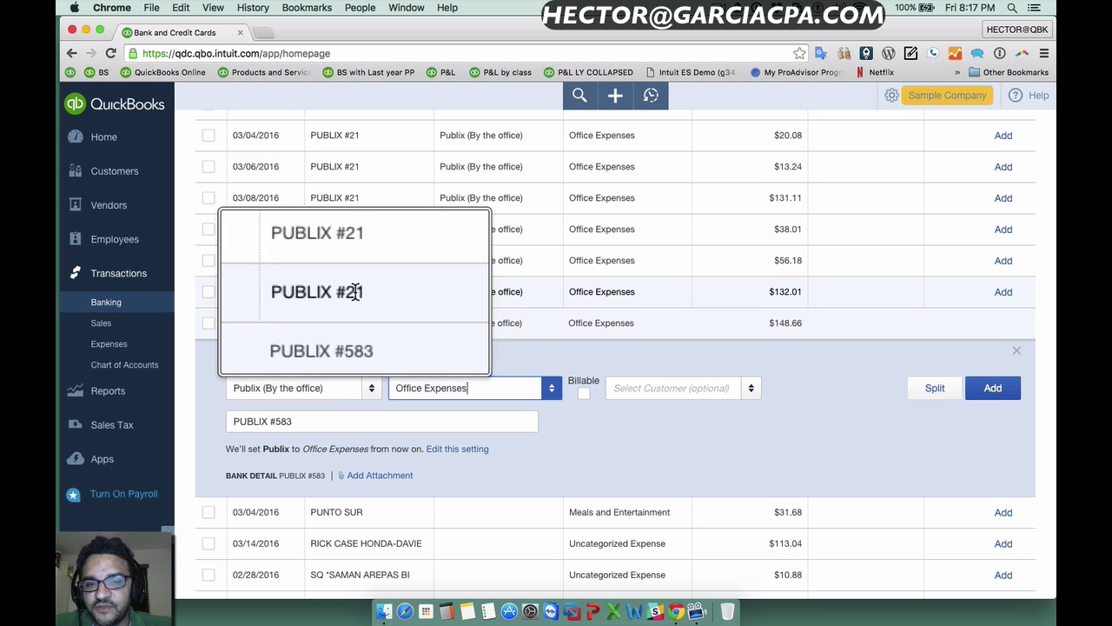
scroll(356, 292, "down", 3)
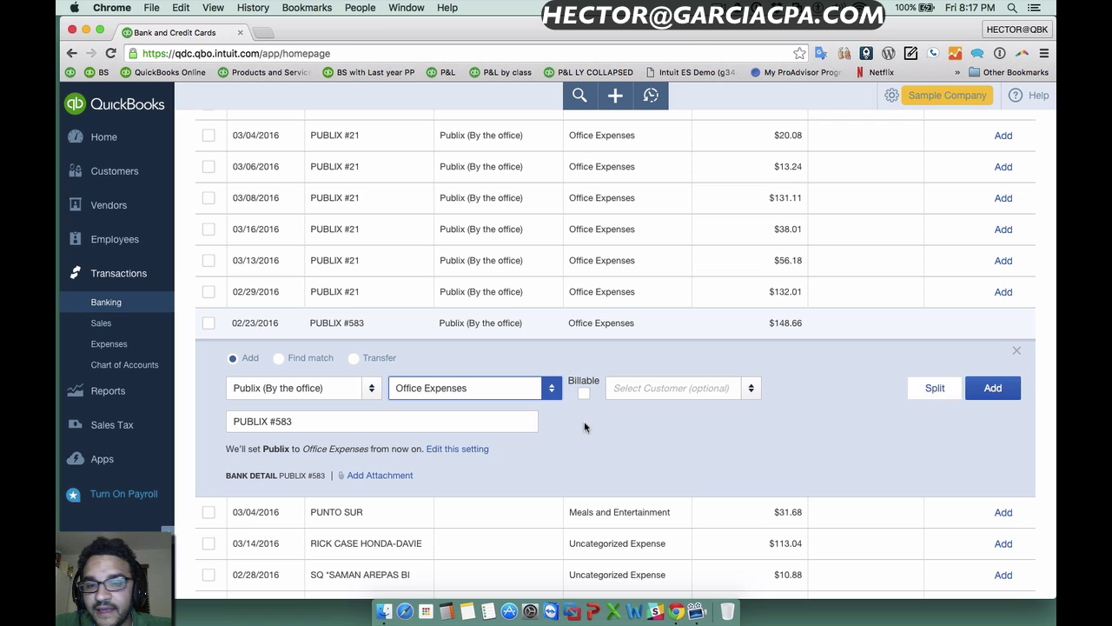
left_click(467, 454)
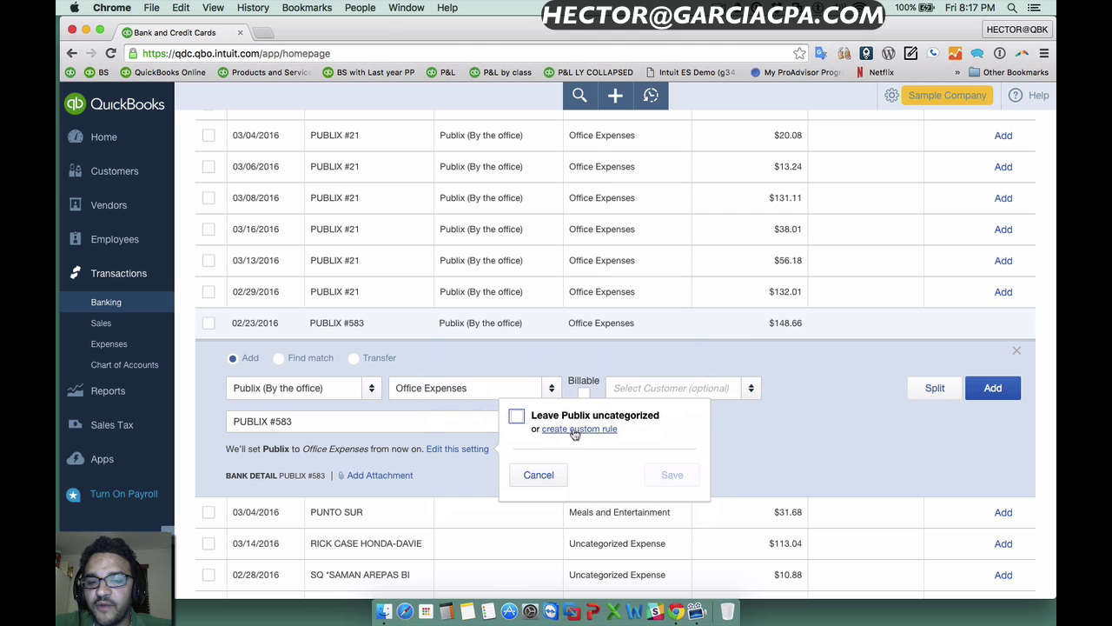
left_click(576, 430)
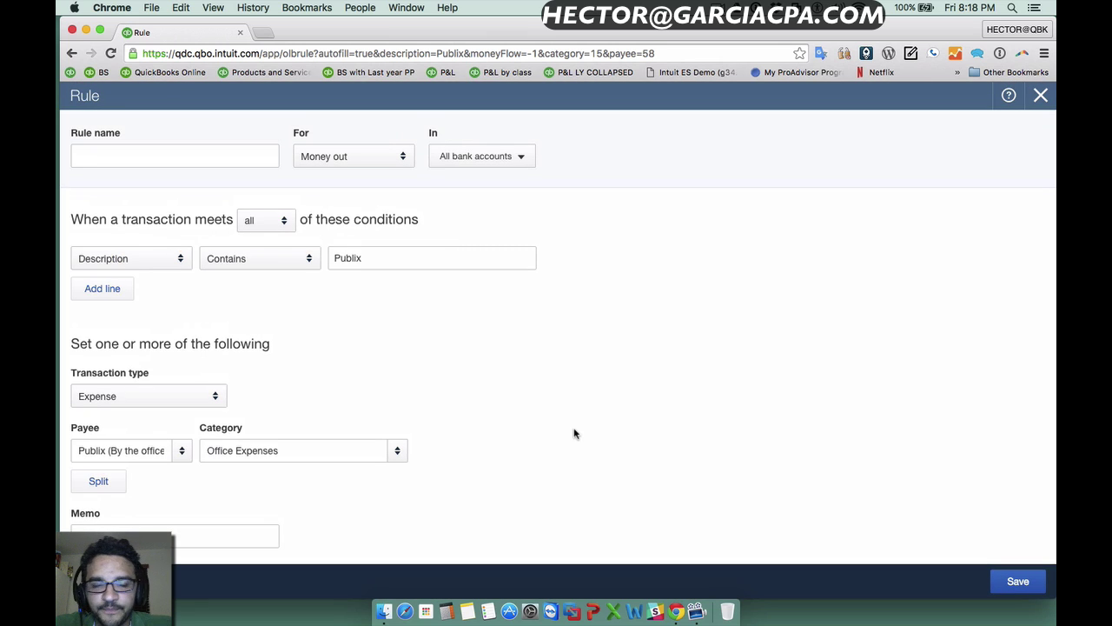
left_click(79, 150)
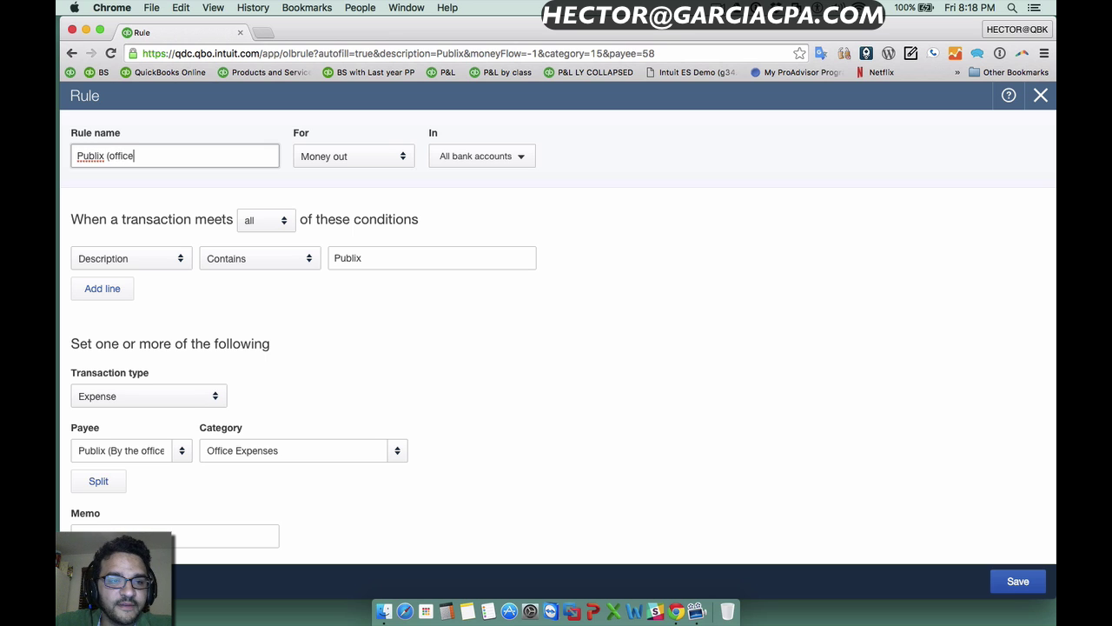
left_click_drag(161, 149, 55, 153)
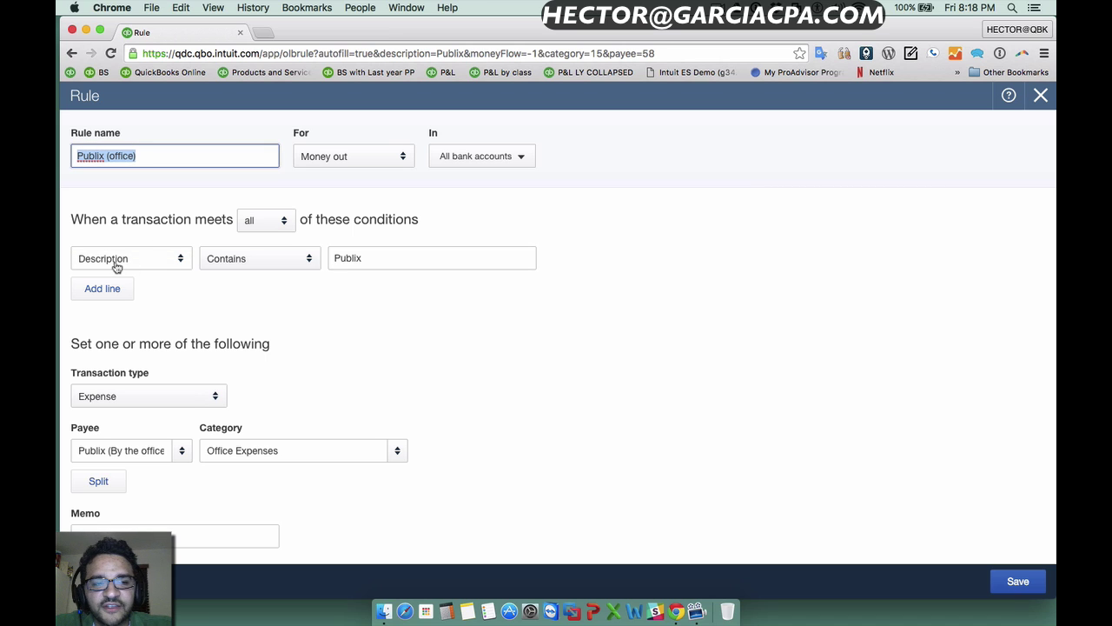
- Make the rule match descriptions containing "Publix #583", keep its payee and Office Expenses category, and save it
left_click_drag(400, 260, 263, 263)
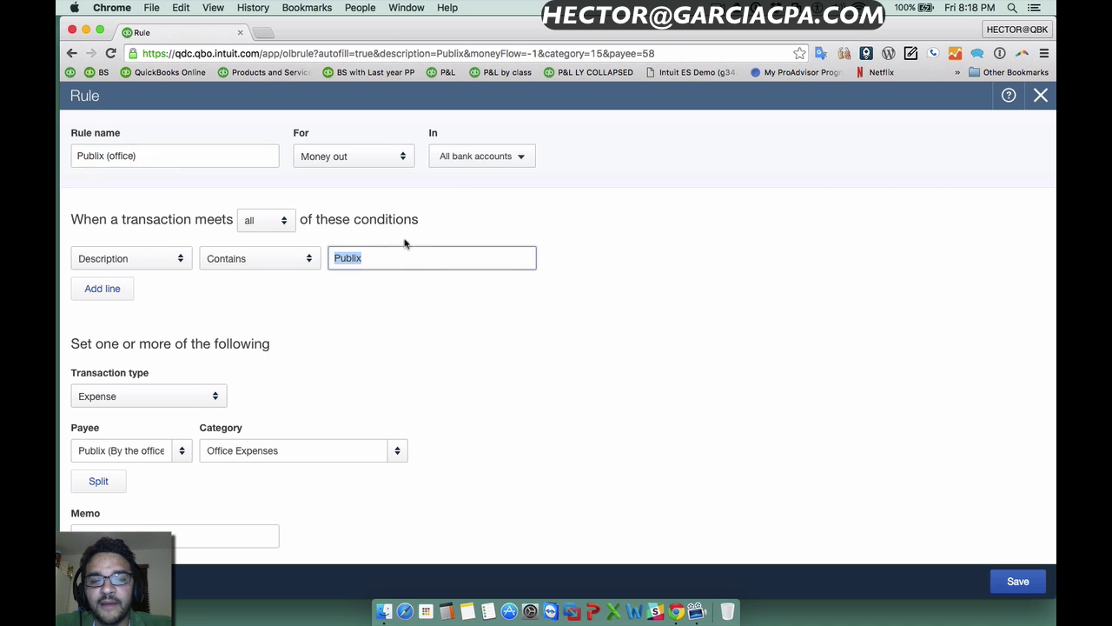
left_click(139, 452)
left_click(318, 454)
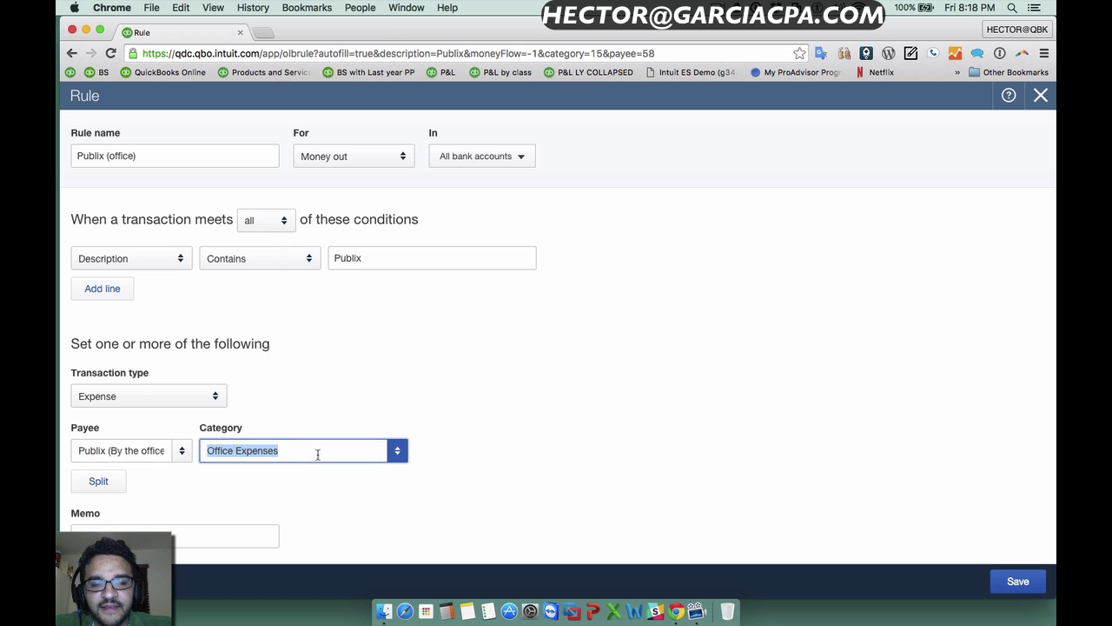
left_click(398, 258)
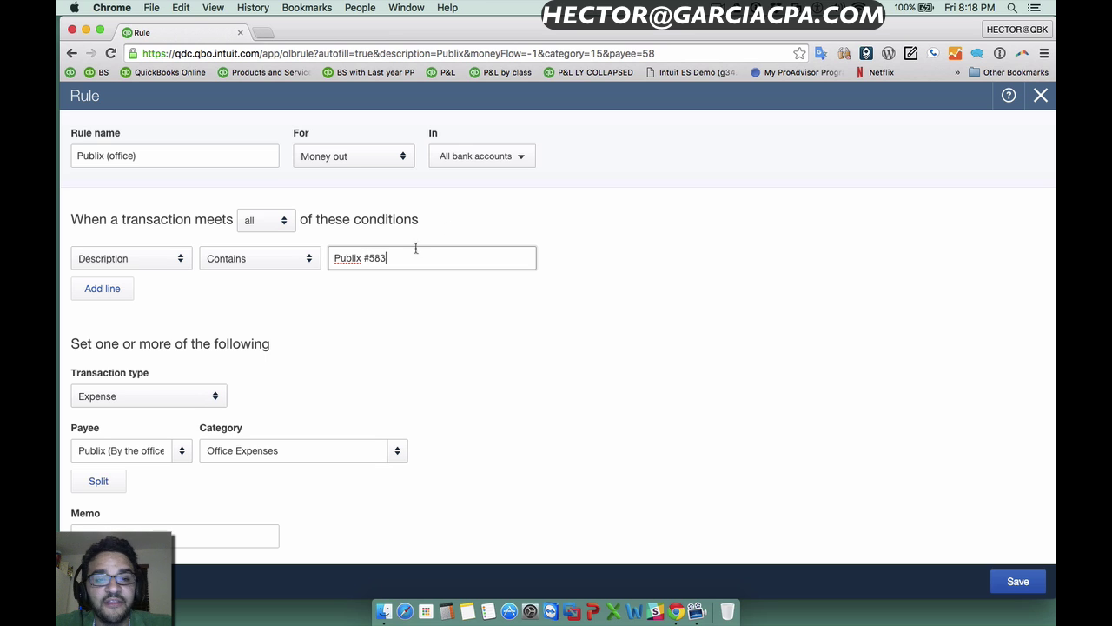
left_click(80, 449)
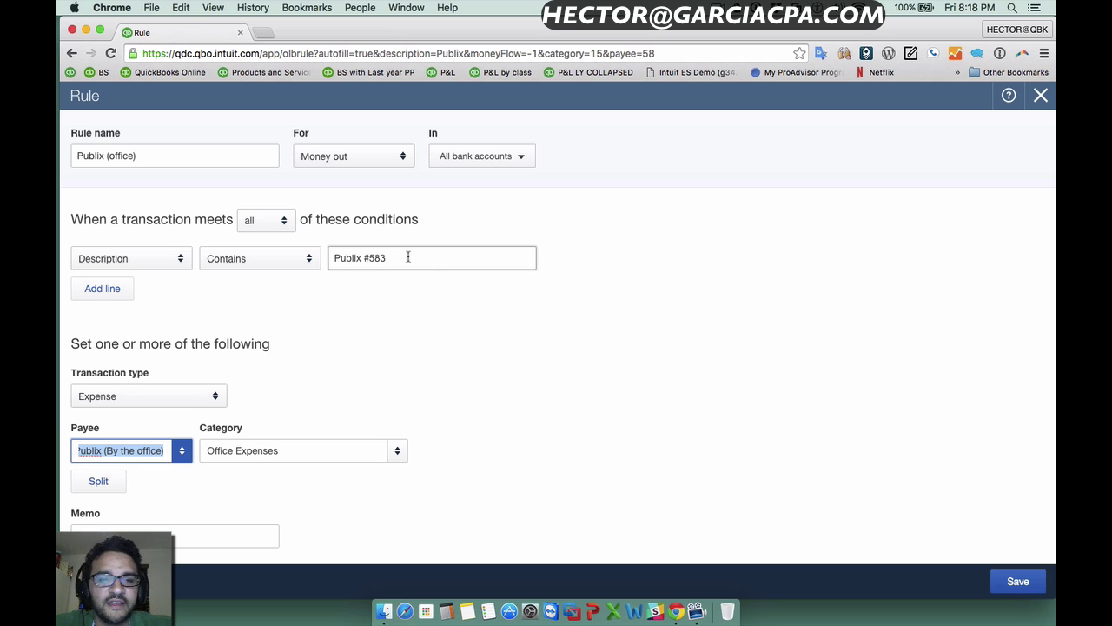
left_click(1021, 584)
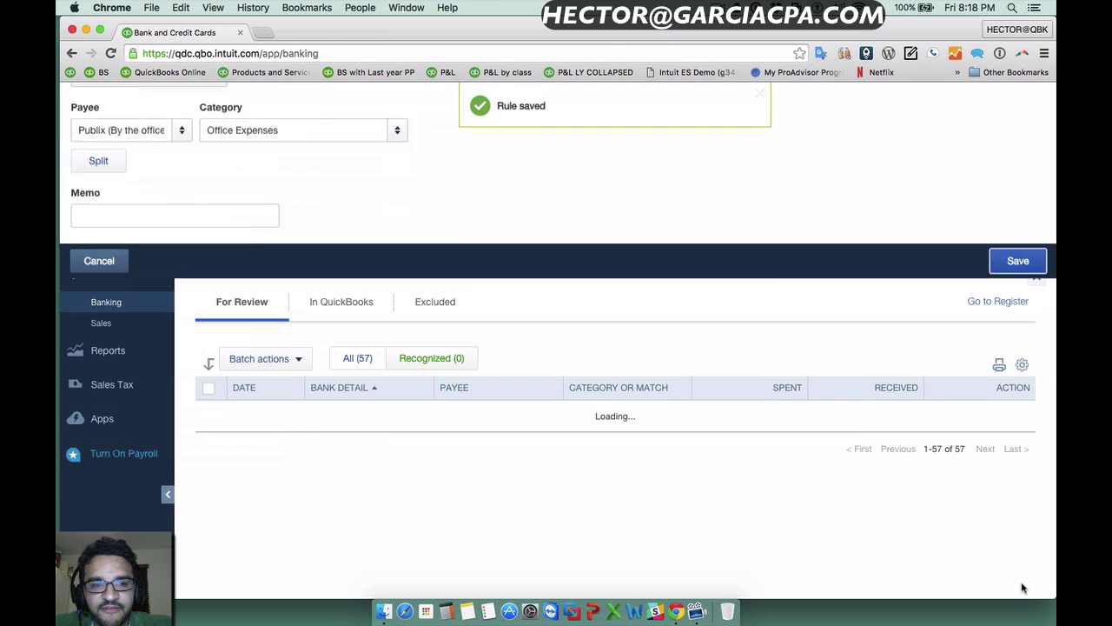
- Check the payee and category of the Publix transactions under review, expanding the PUBLIX #583 entry
scroll(609, 347, "down", 3)
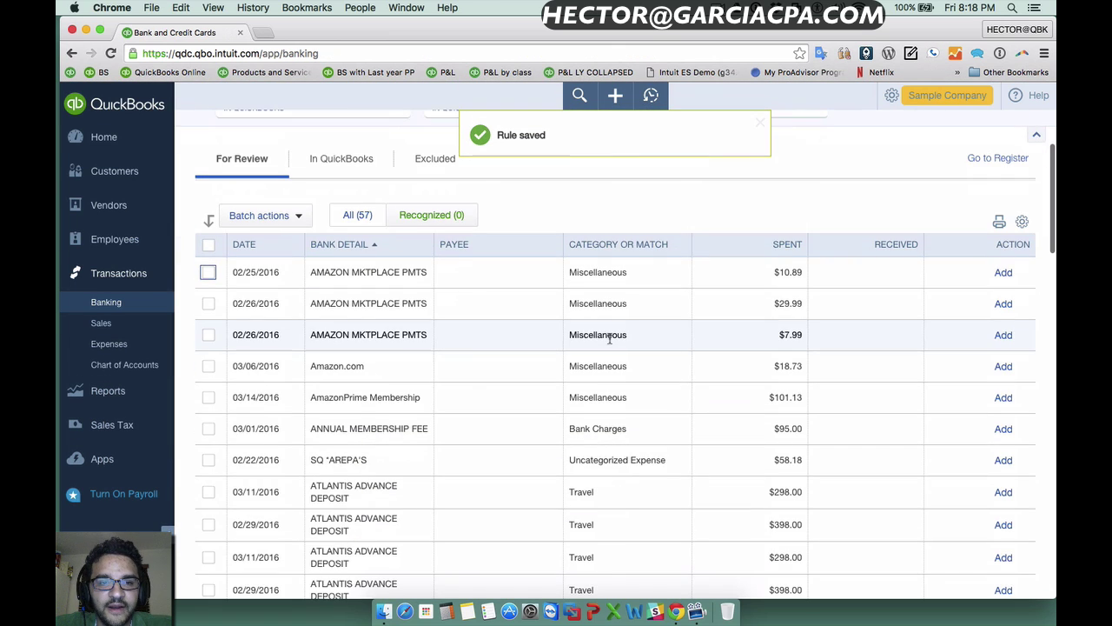
scroll(610, 340, "down", 15)
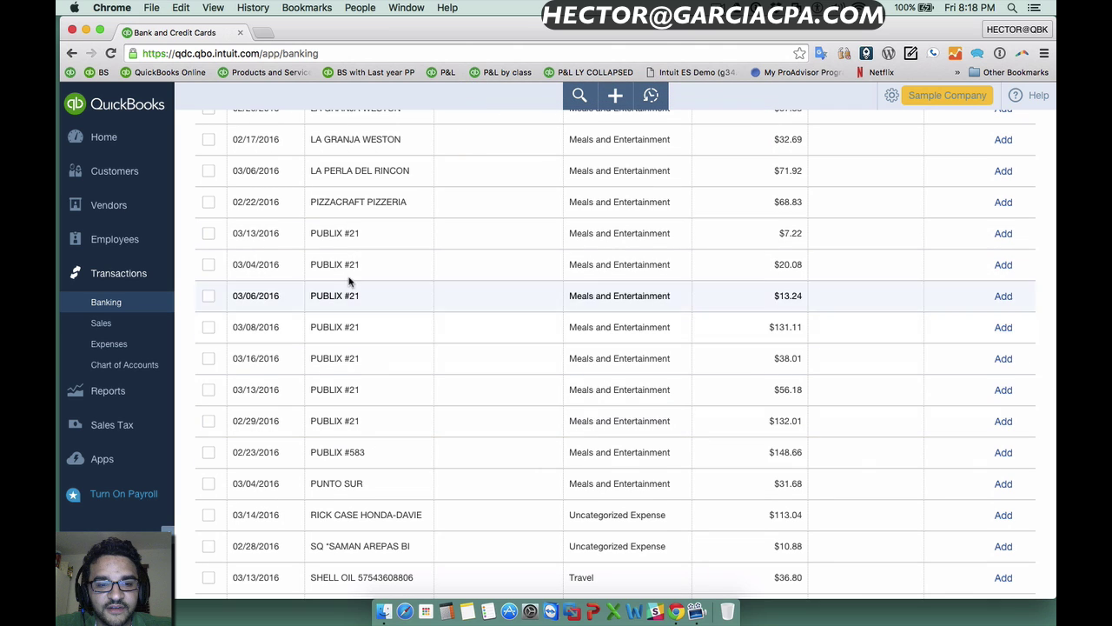
left_click(383, 459)
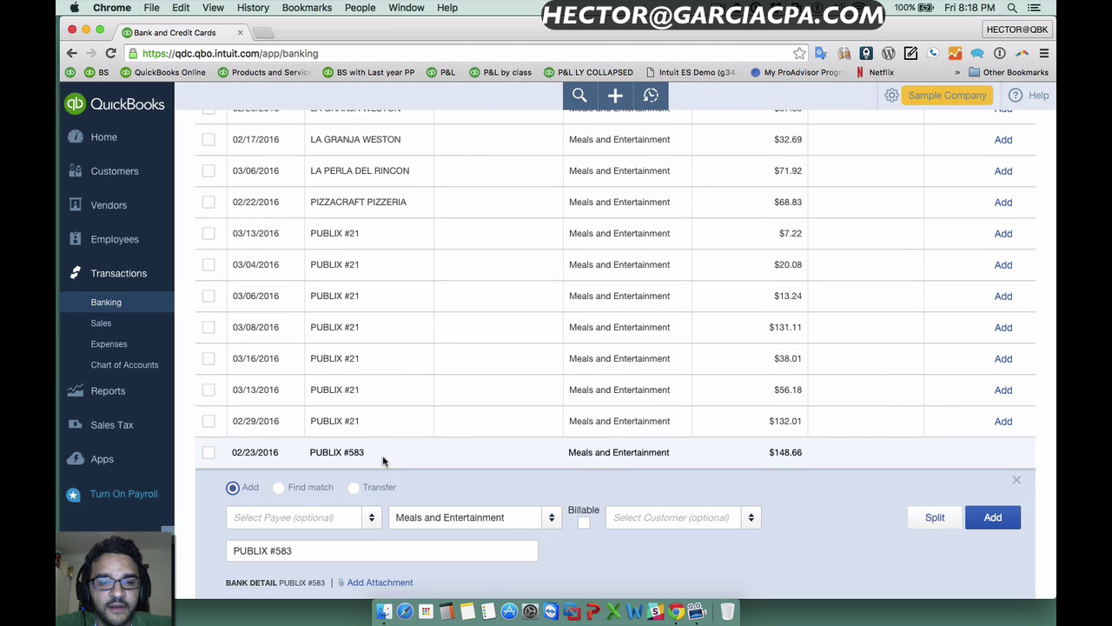
scroll(385, 437, "down", 2)
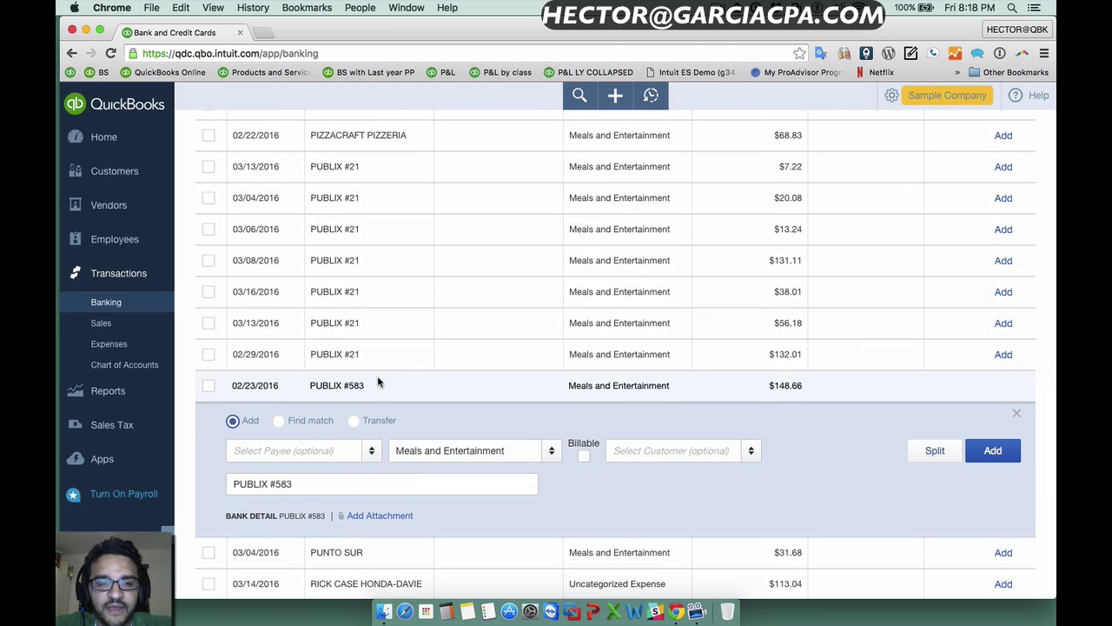
scroll(377, 382, "down", 1)
left_click(279, 444)
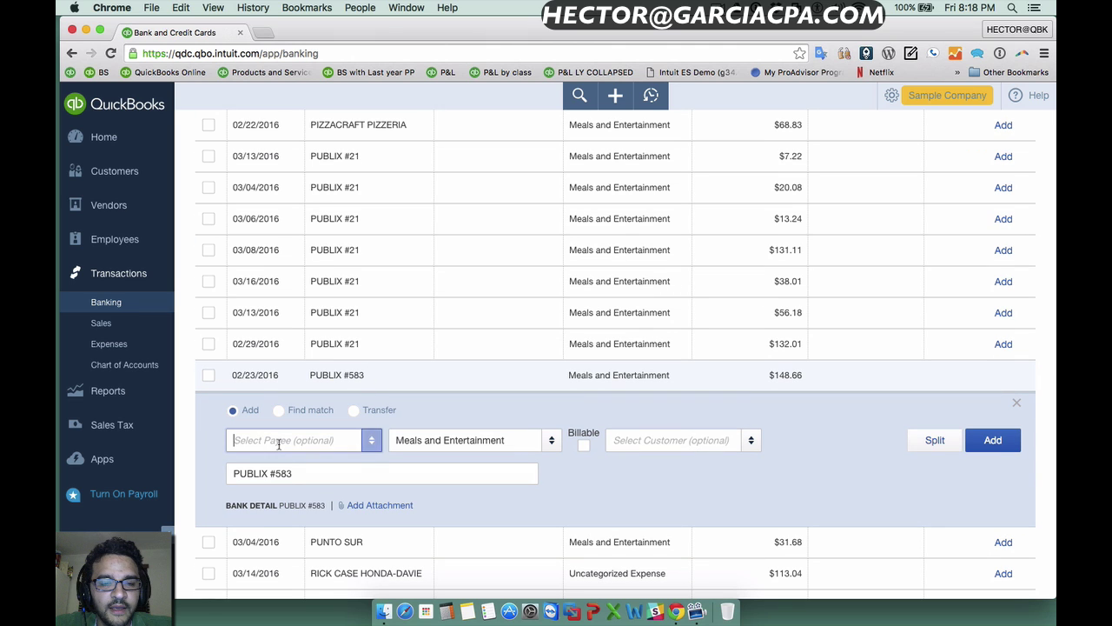
scroll(408, 400, "up", 10)
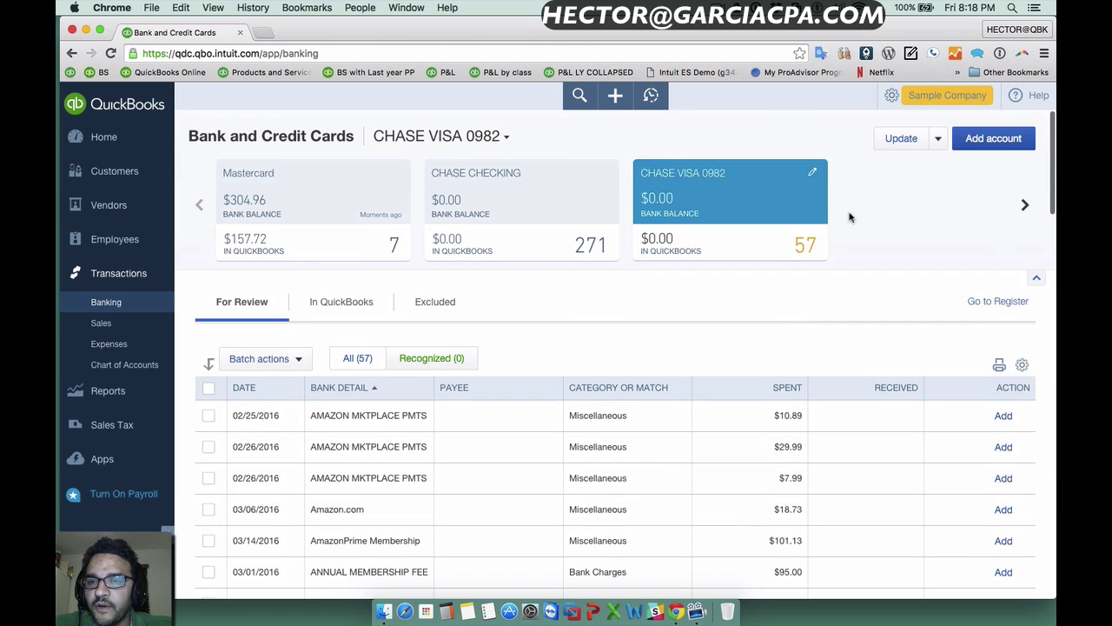
- Open the Publix (office) rule from the bank rules list, check its condition text and save it again
left_click(939, 142)
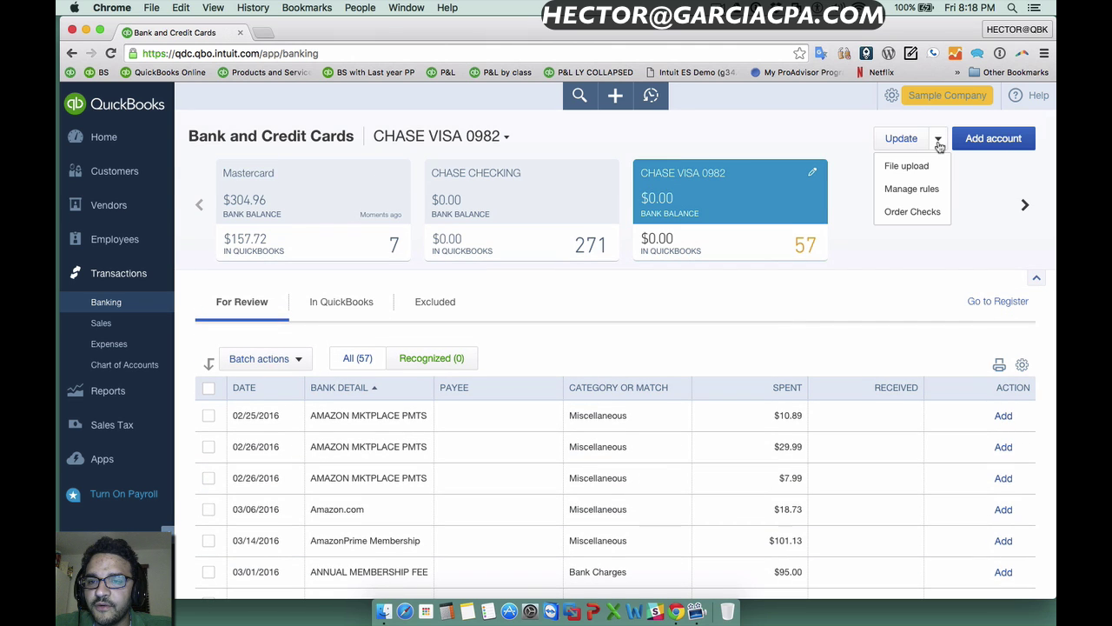
left_click(914, 189)
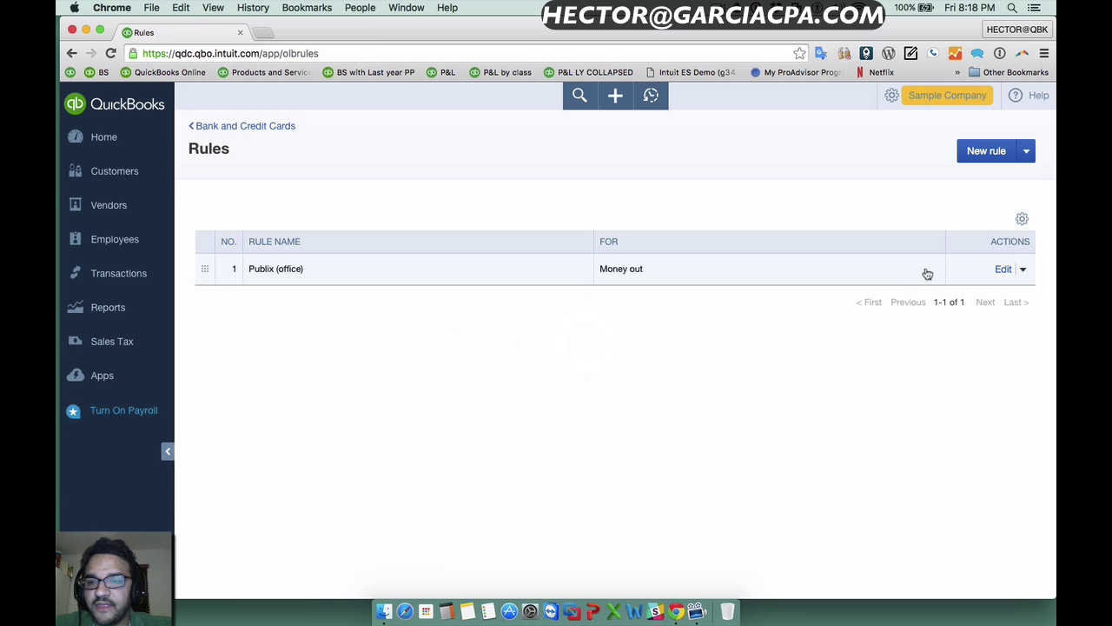
left_click(1003, 268)
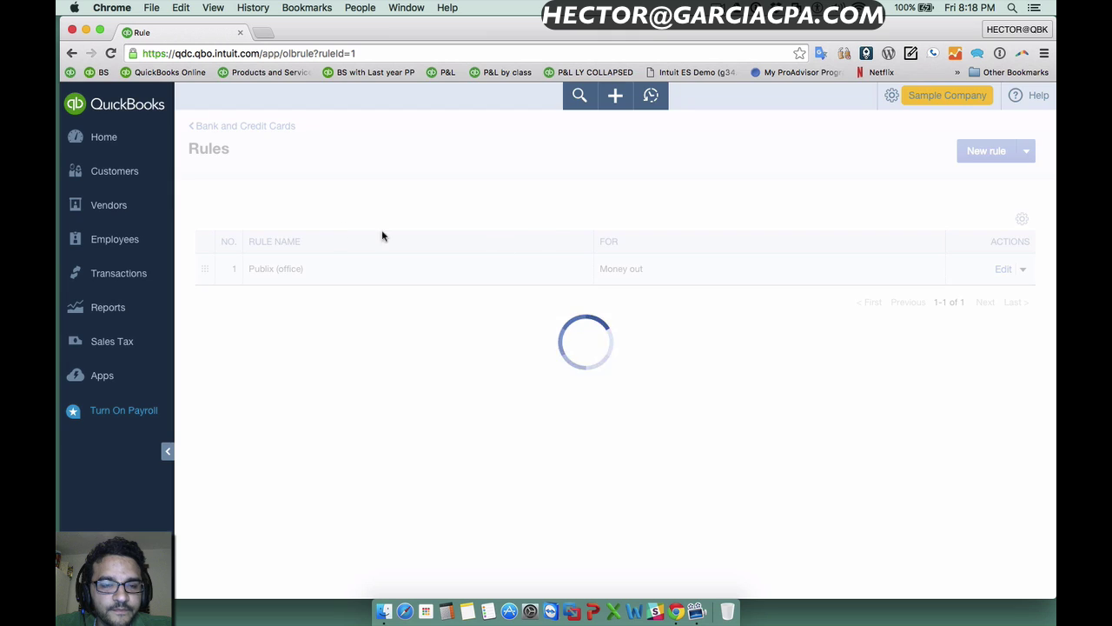
left_click(380, 258)
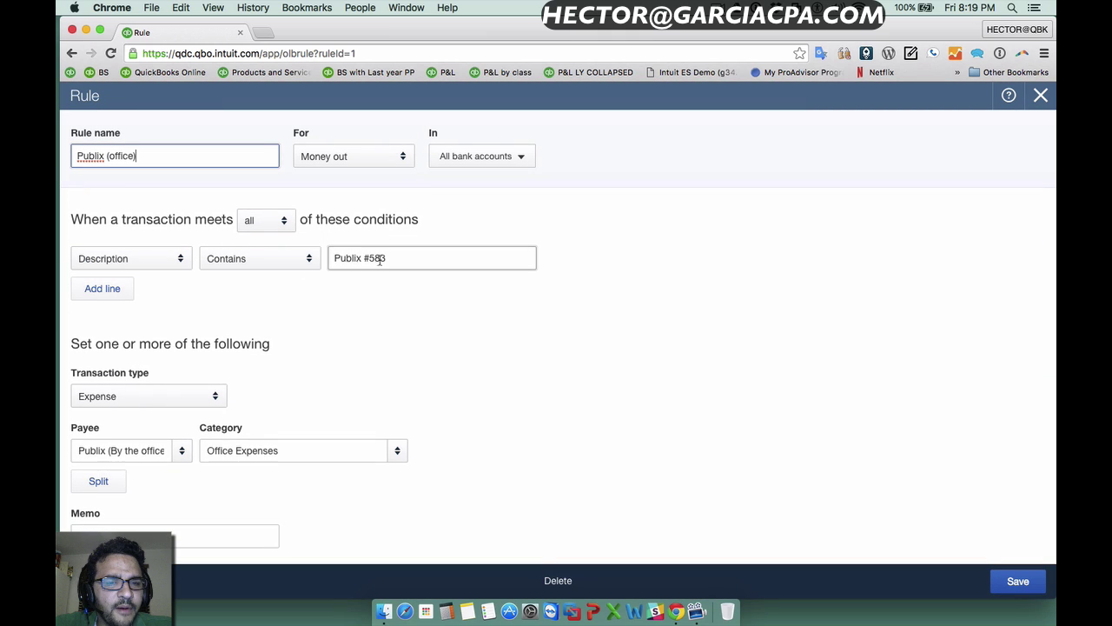
left_click_drag(397, 258, 318, 260)
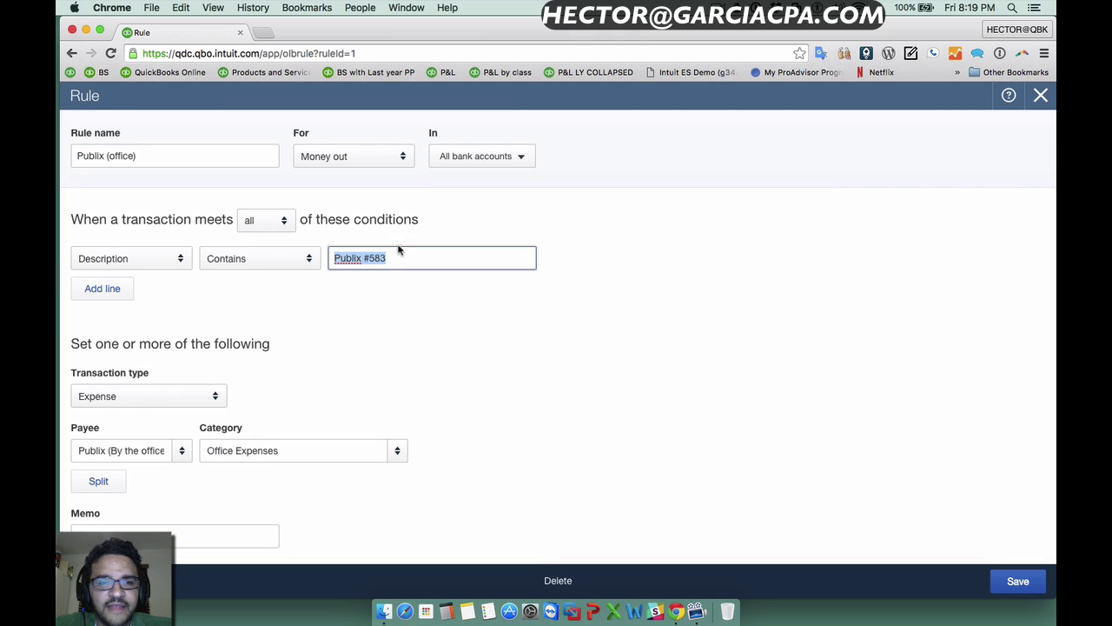
left_click(1017, 586)
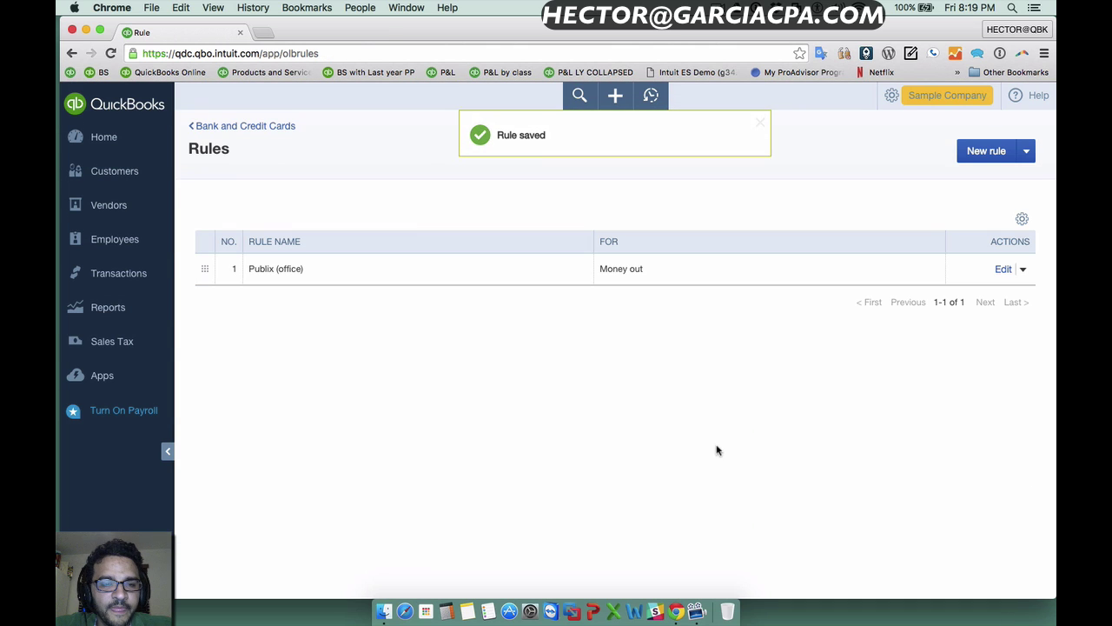
- Return to the bank feed and copy the bank detail text "PUBLIX #583" from its transaction
left_click(270, 127)
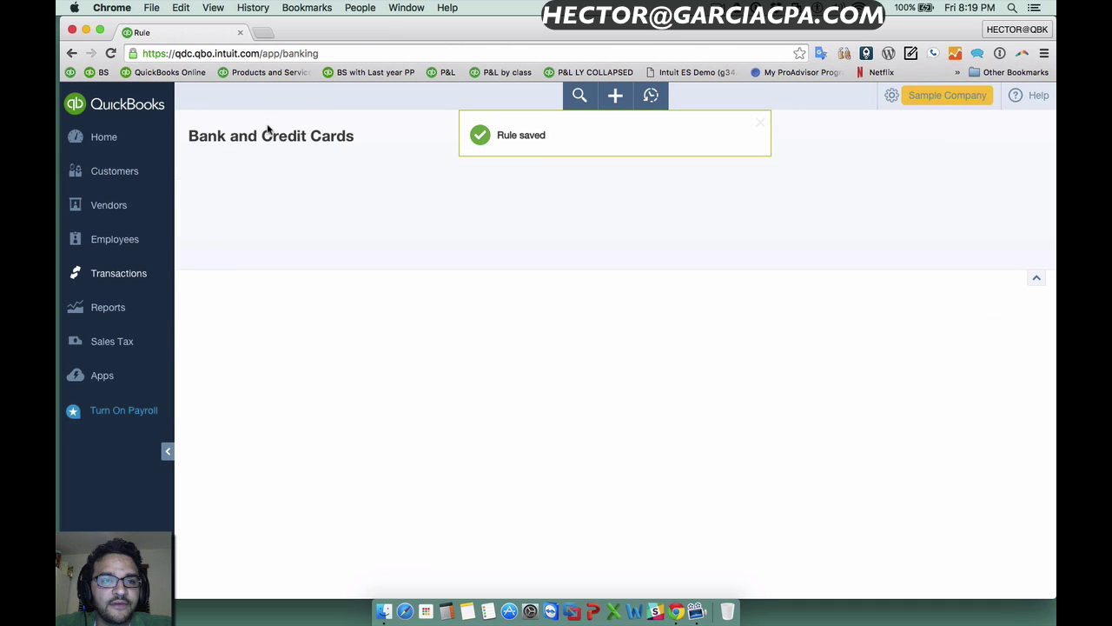
scroll(534, 348, "down", 3)
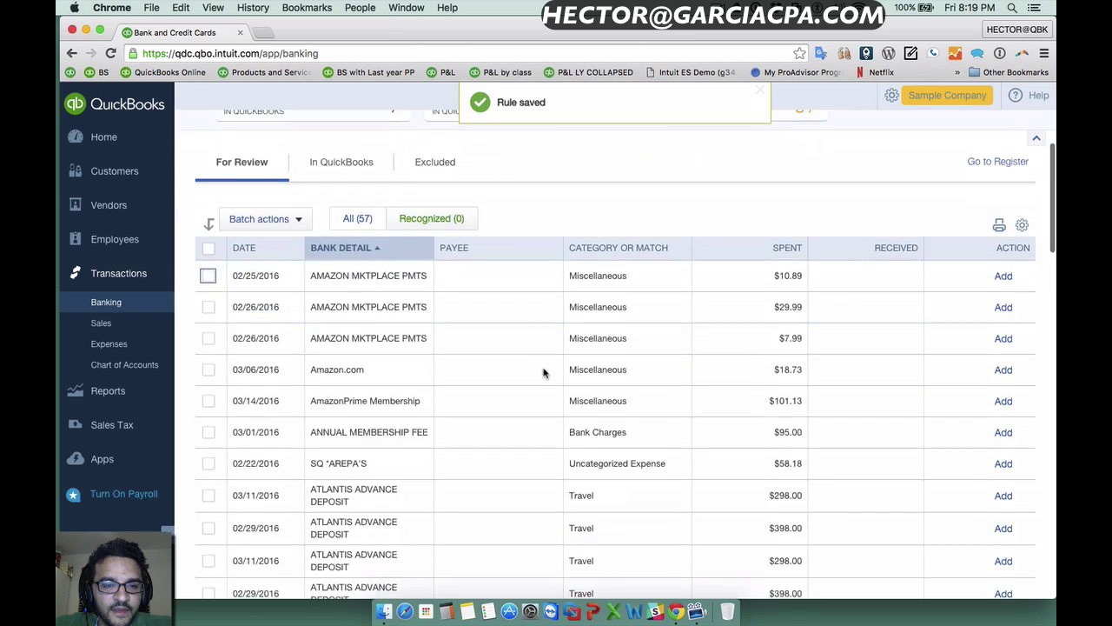
scroll(543, 372, "down", 15)
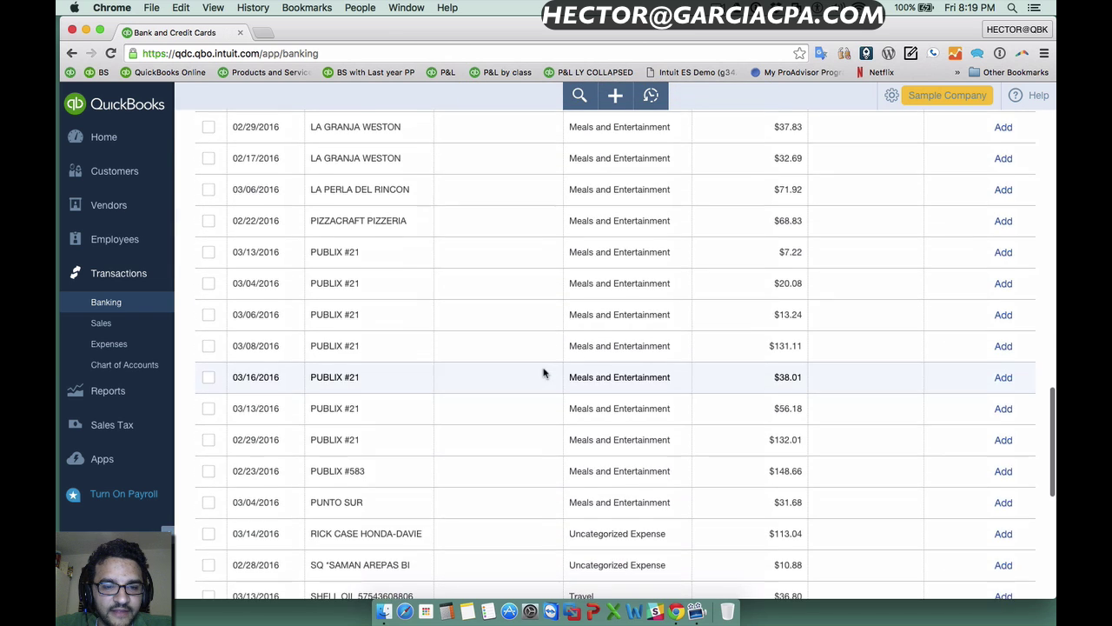
scroll(522, 379, "down", 2)
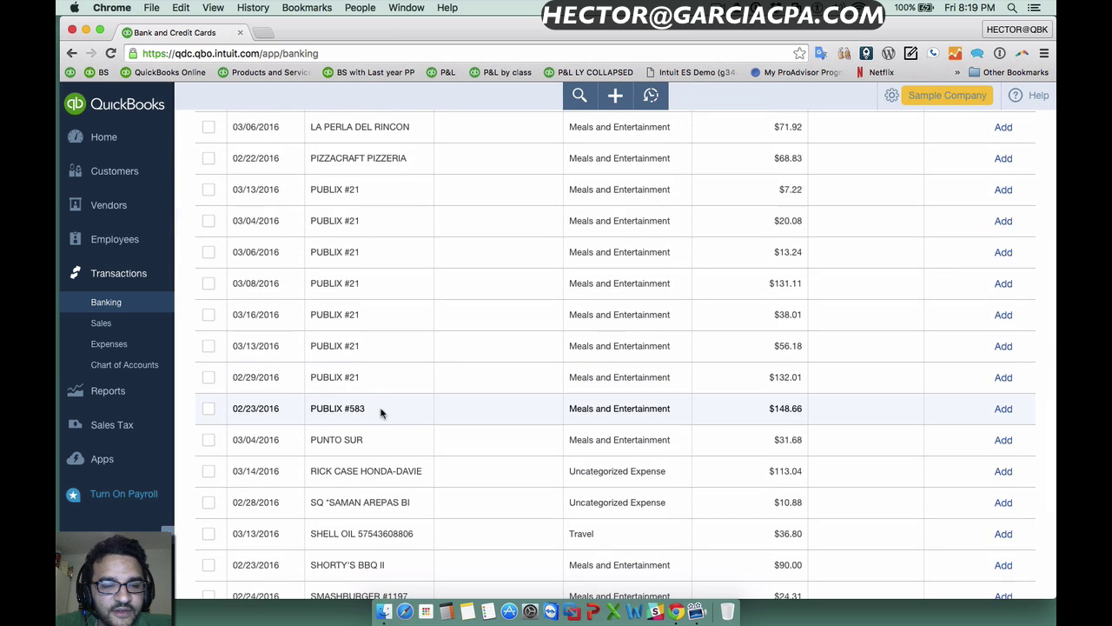
left_click_drag(360, 413, 312, 409)
key("super+c")
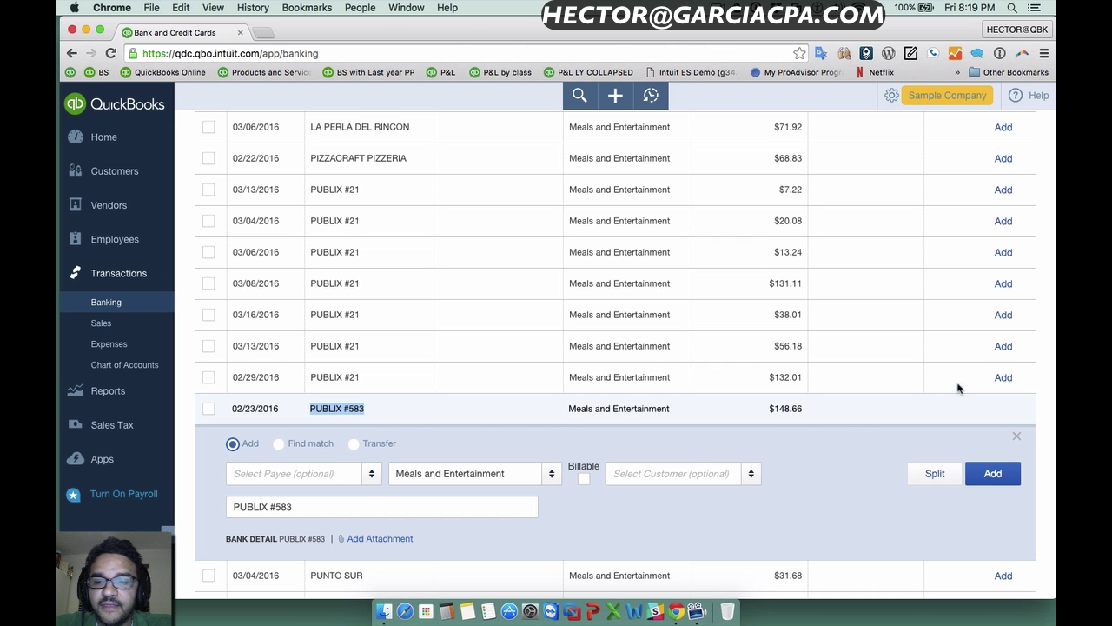
- Reopen the Publix (office) rule and replace its condition text with the copied "PUBLIX #583", keeping Description as the condition field
scroll(959, 385, "up", 15)
left_click(937, 128)
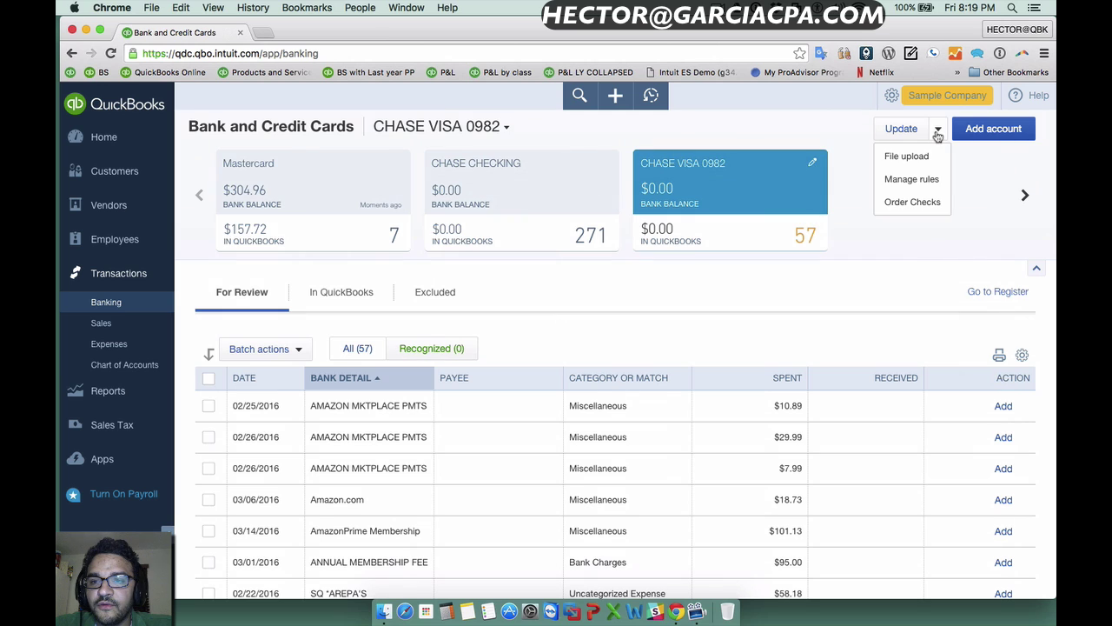
left_click(915, 180)
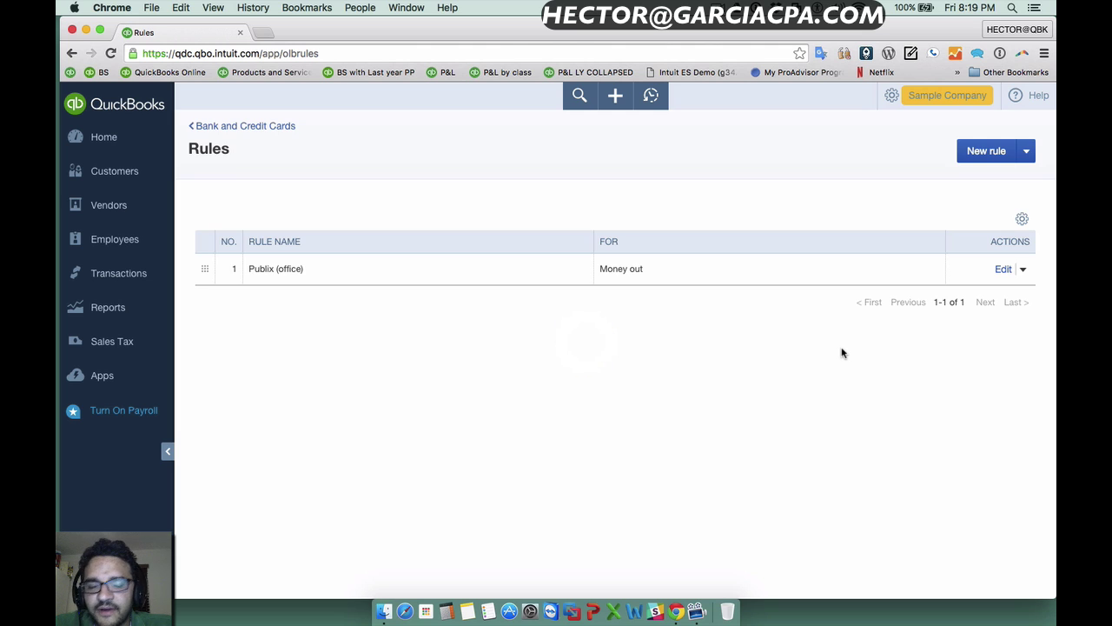
left_click(1004, 270)
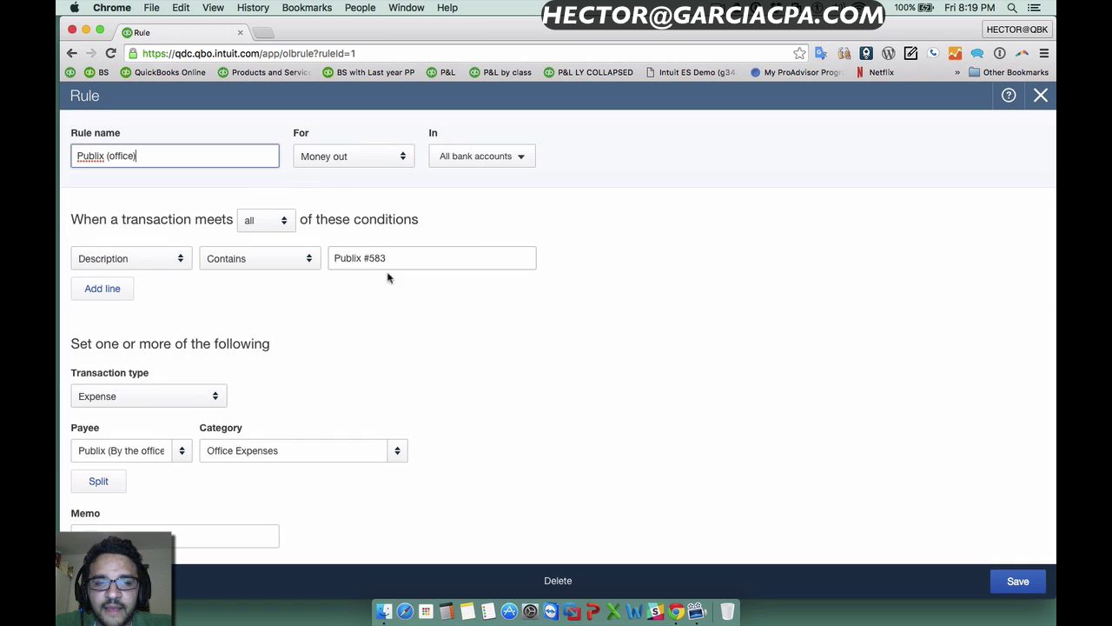
left_click_drag(408, 262, 332, 262)
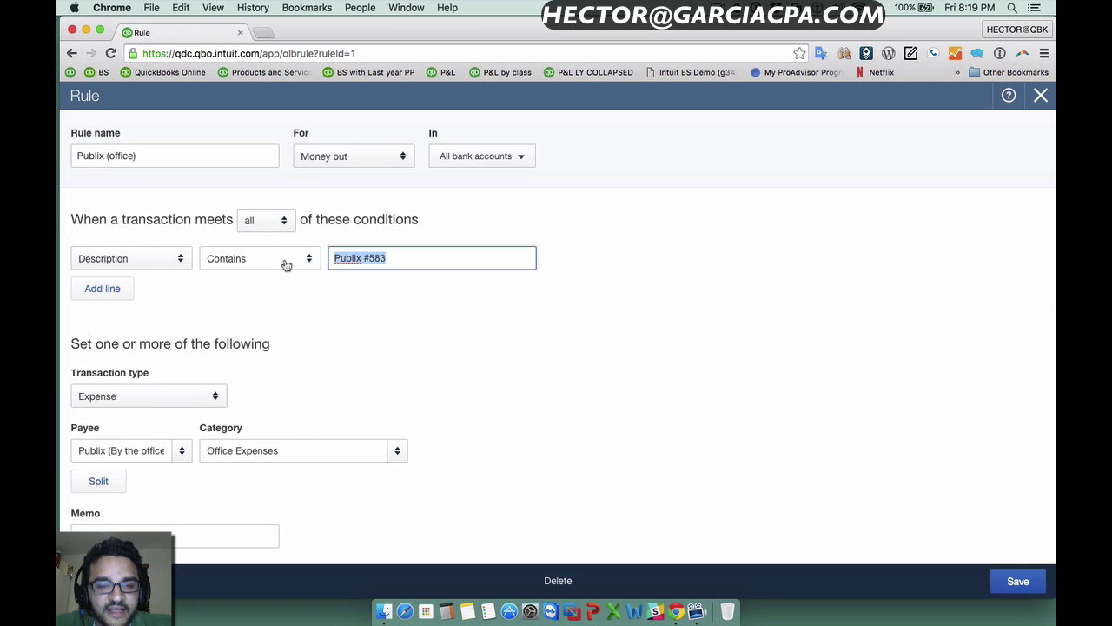
key("super+v")
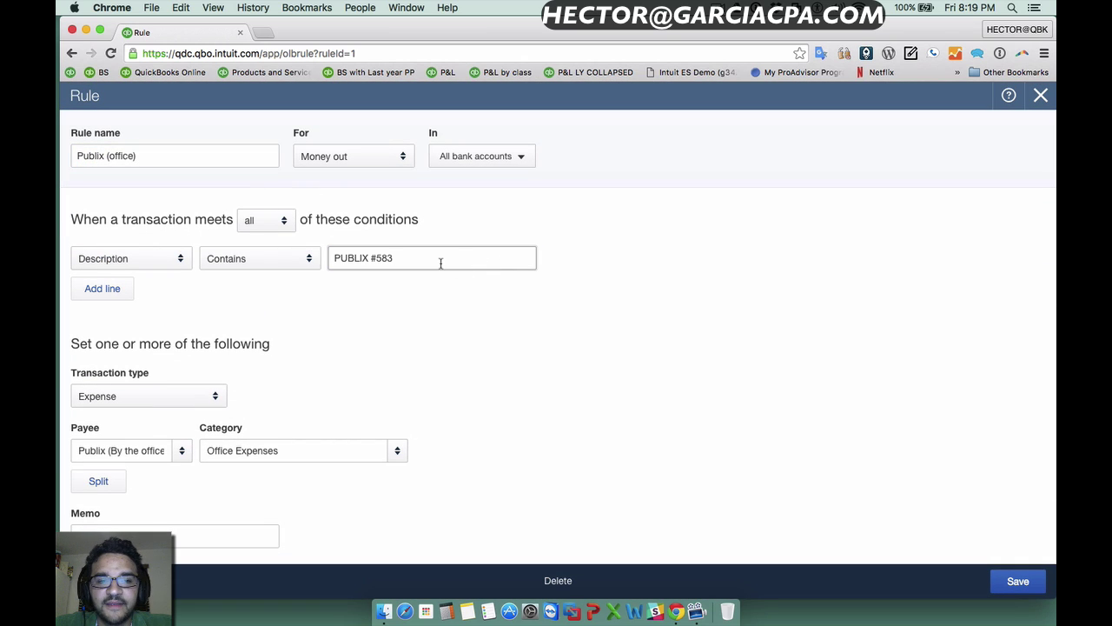
left_click_drag(441, 264, 319, 263)
left_click(116, 259)
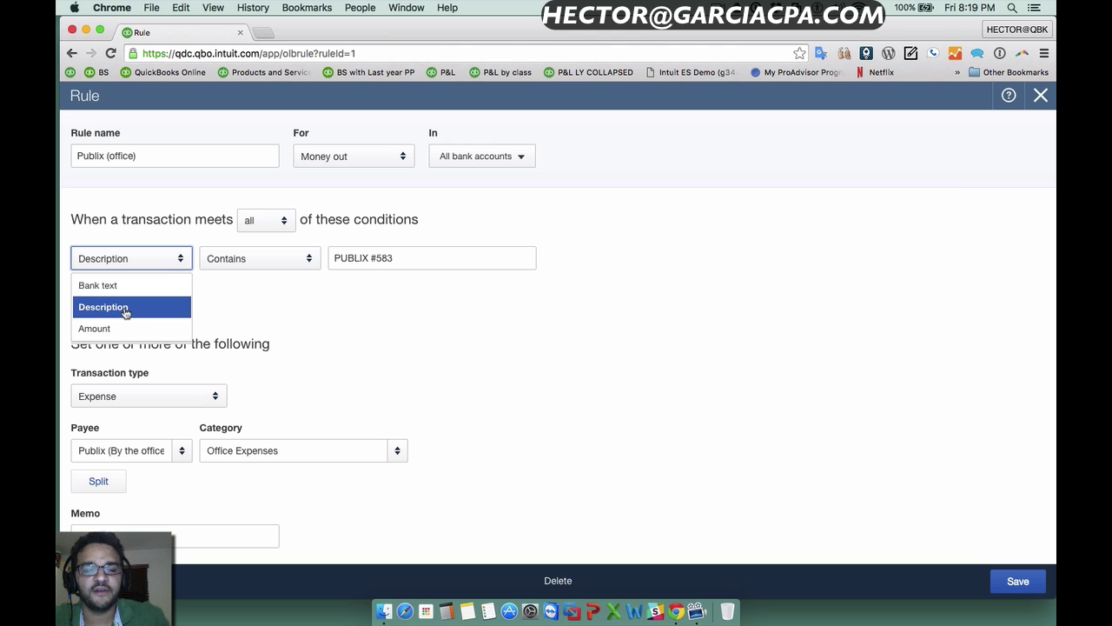
left_click(120, 306)
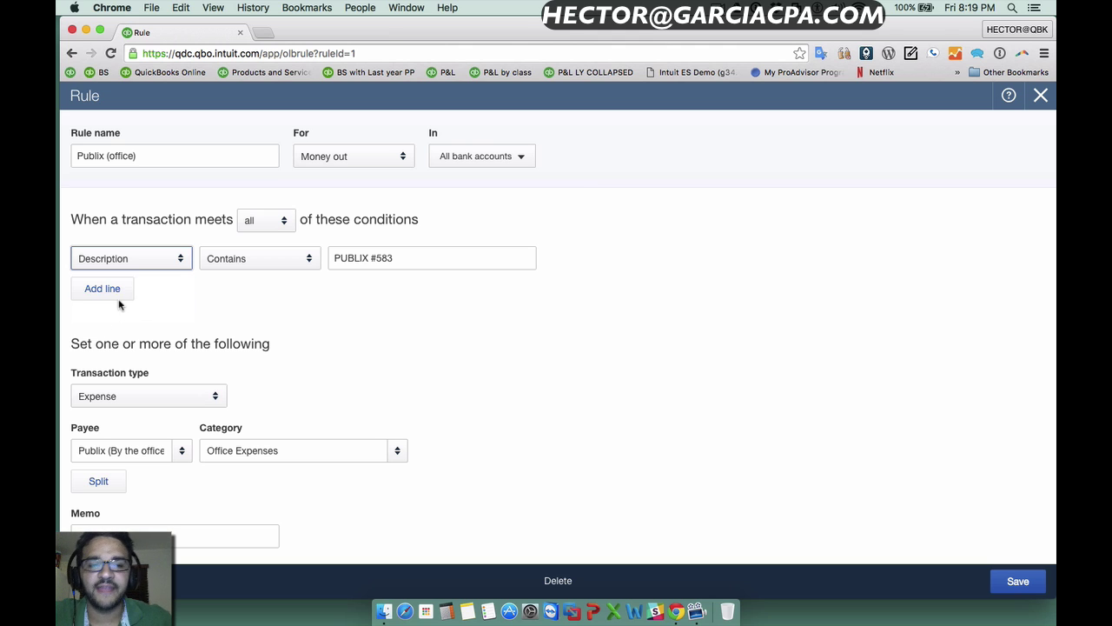
- Save the Publix (office) rule and return to the bank feed to check the payee and category of the PUBLIX #583 transaction
left_click(1023, 580)
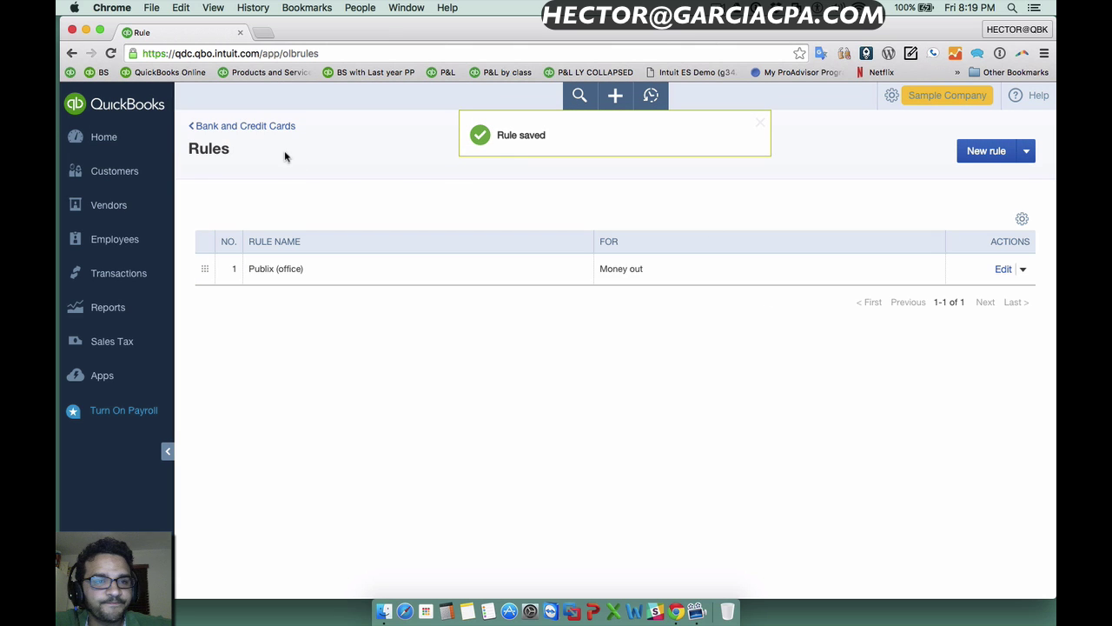
left_click(261, 126)
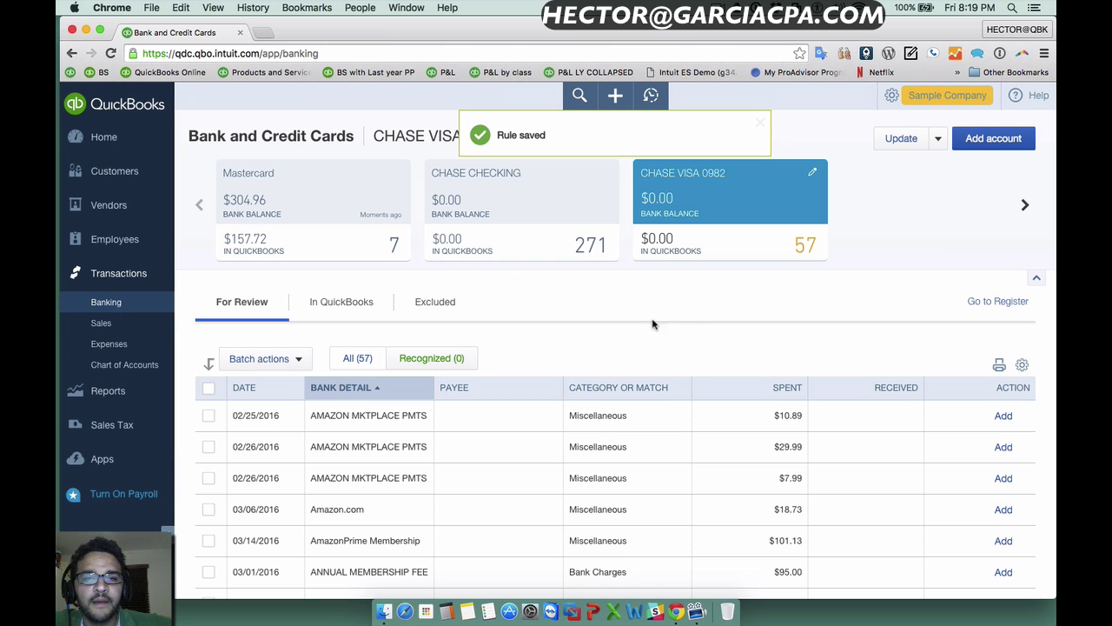
scroll(554, 328, "down", 5)
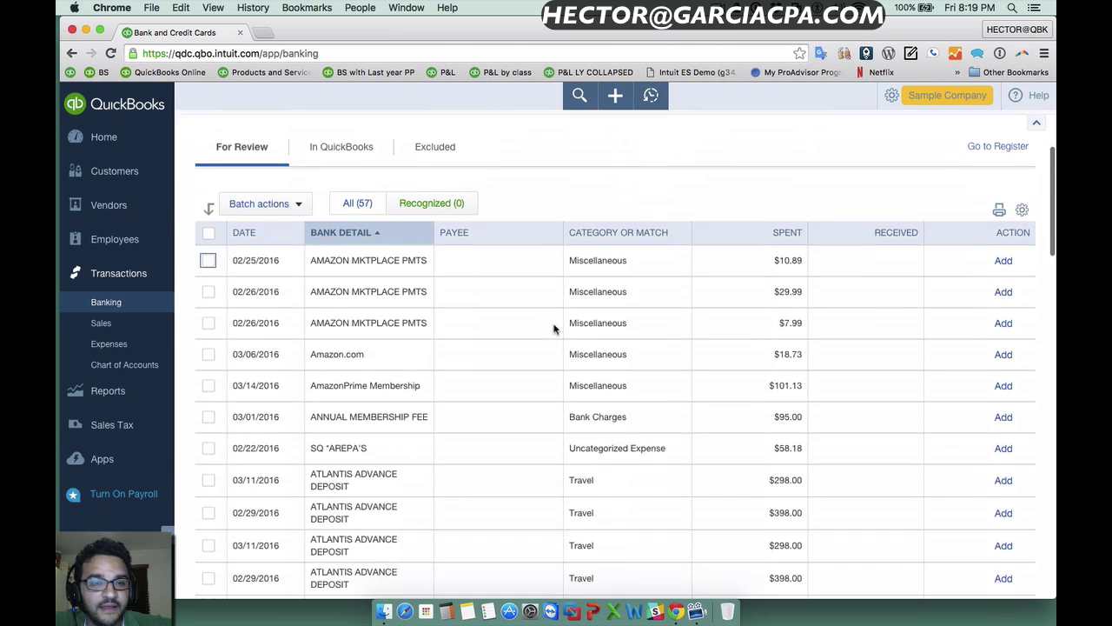
scroll(553, 331, "down", 15)
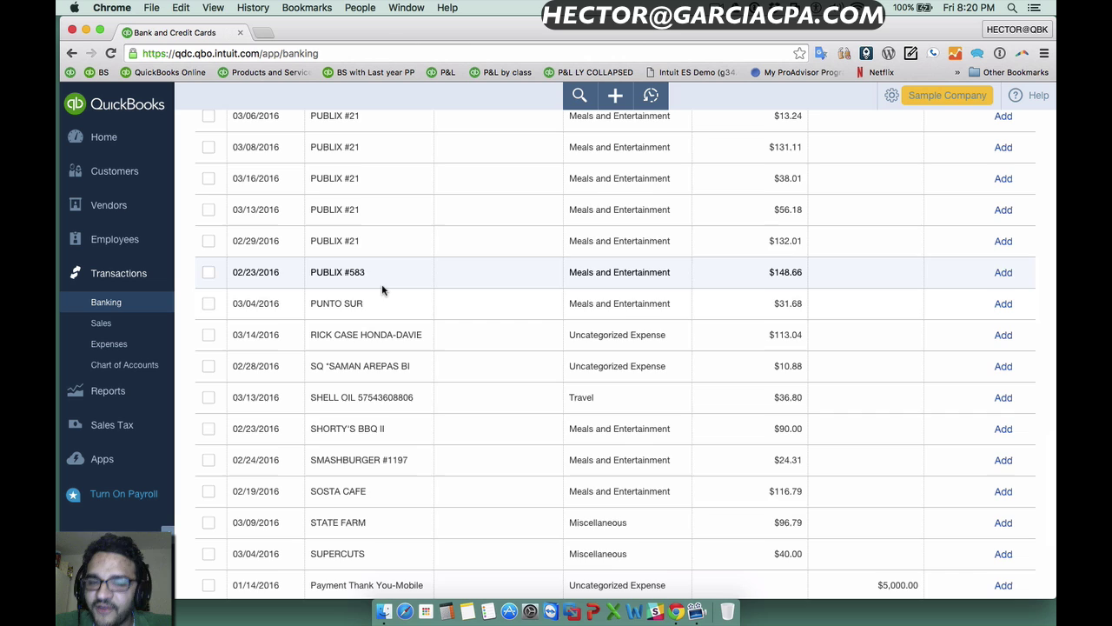
scroll(383, 289, "up", 20)
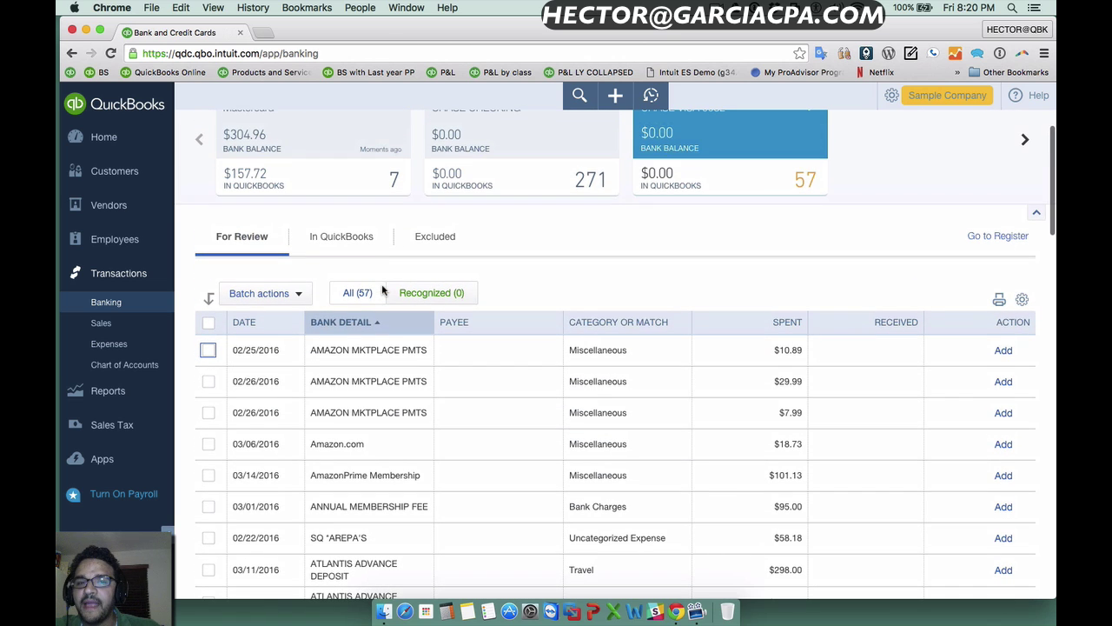
scroll(563, 313, "up", 2)
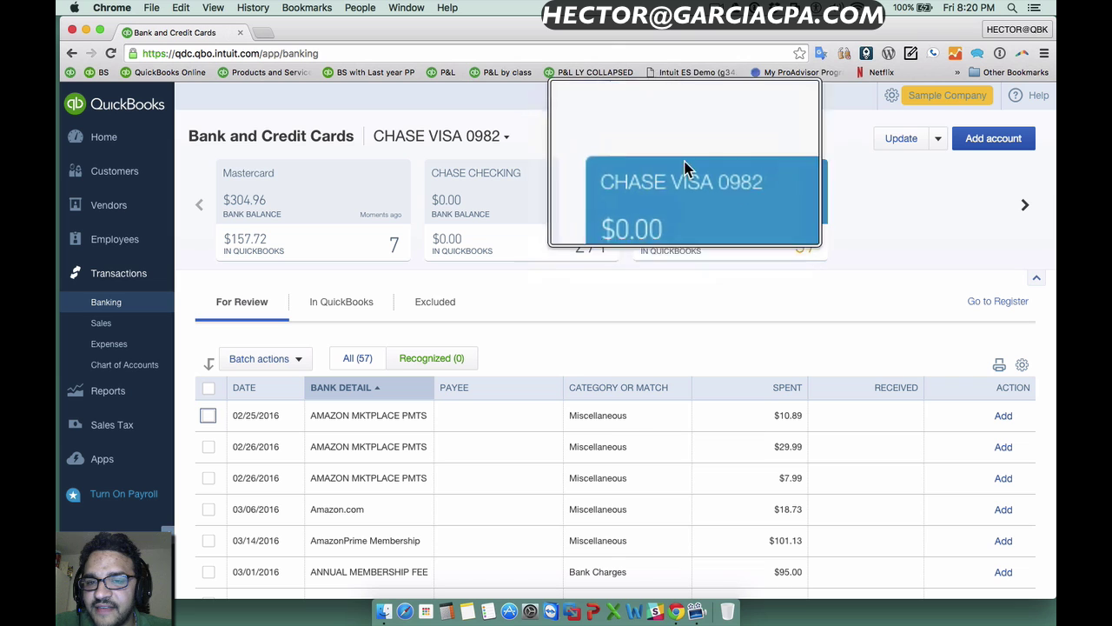
- Reopen the Publix (office) rule, check its bank account selection, change the condition field to Bank text and save the rule
left_click(938, 140)
left_click(911, 189)
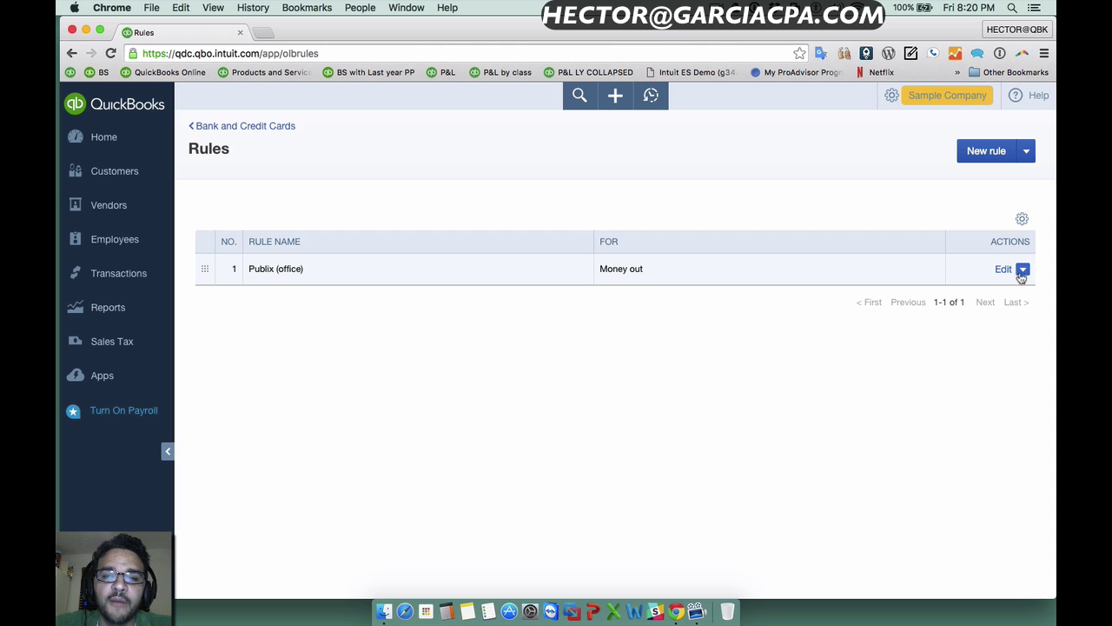
left_click(1003, 270)
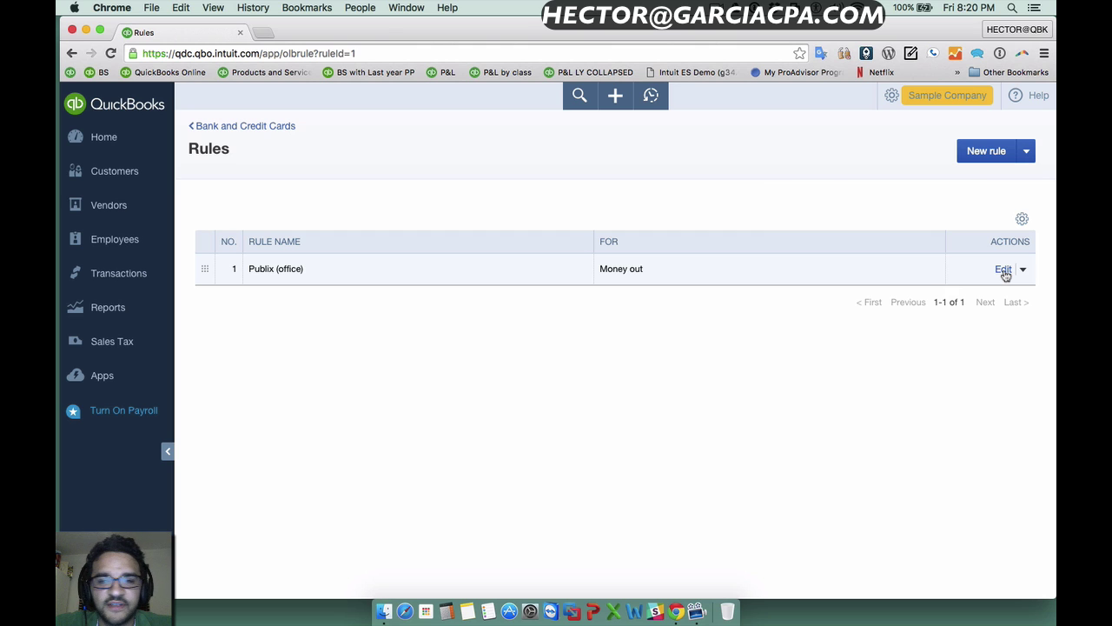
left_click(502, 157)
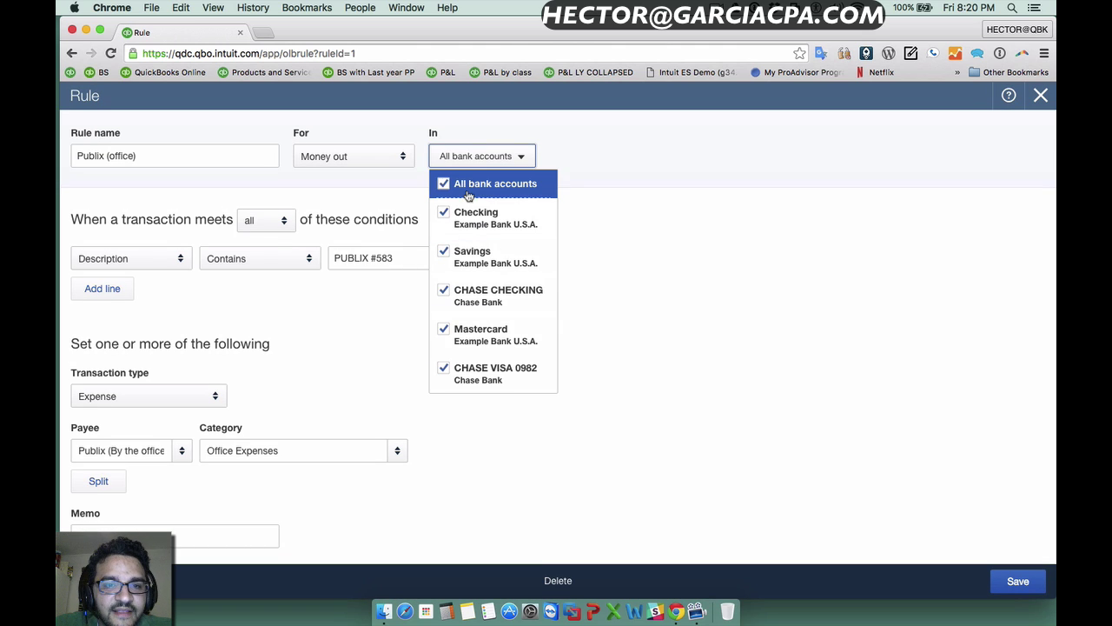
left_click(367, 354)
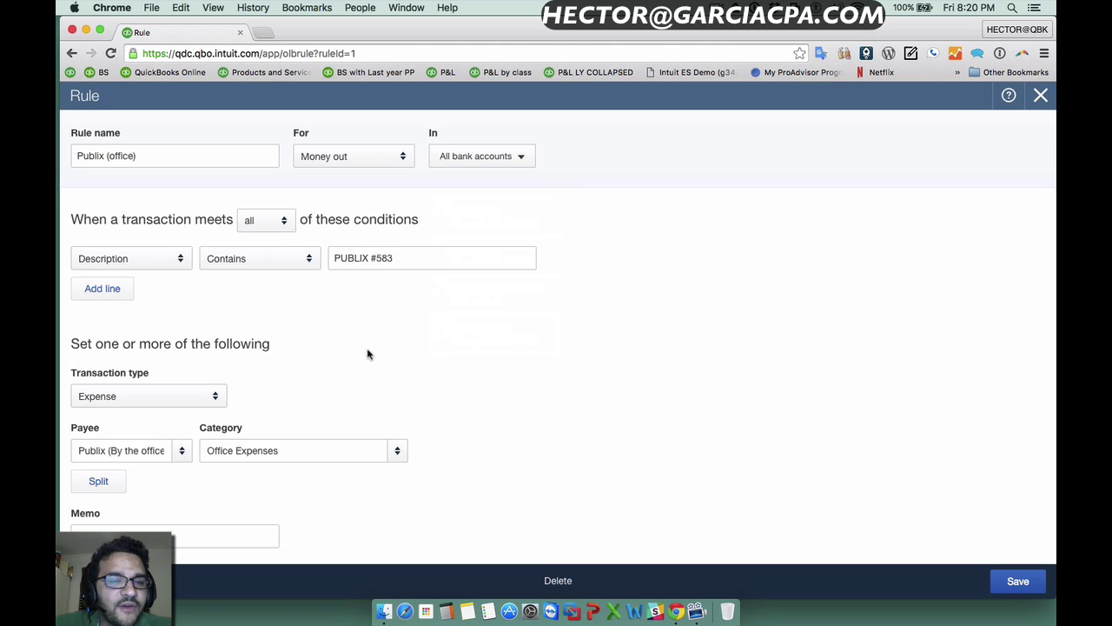
left_click(121, 260)
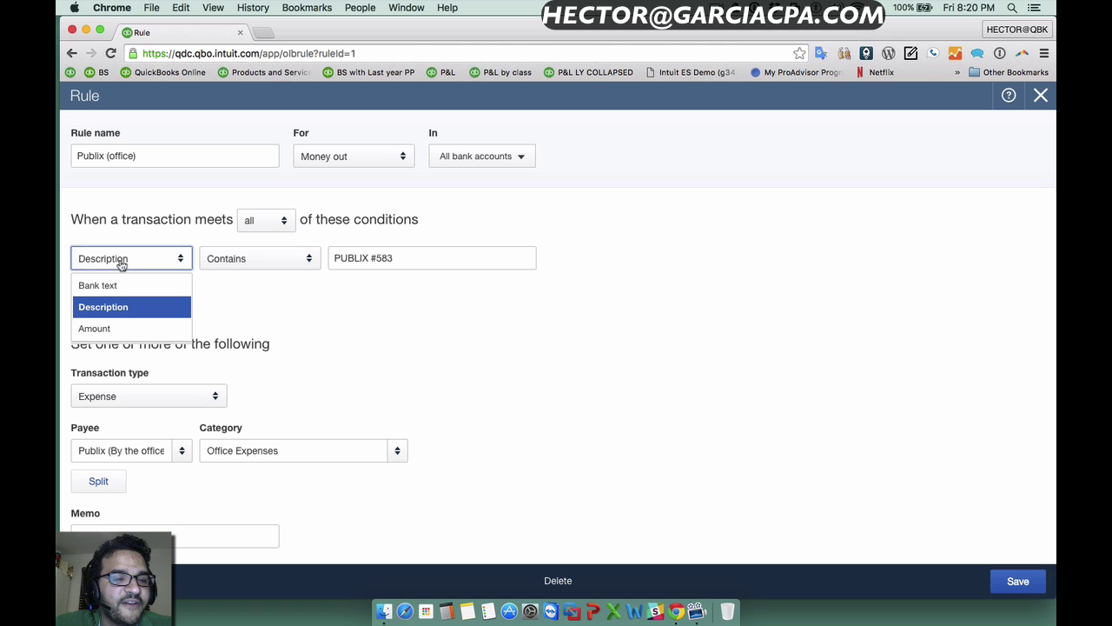
left_click(104, 285)
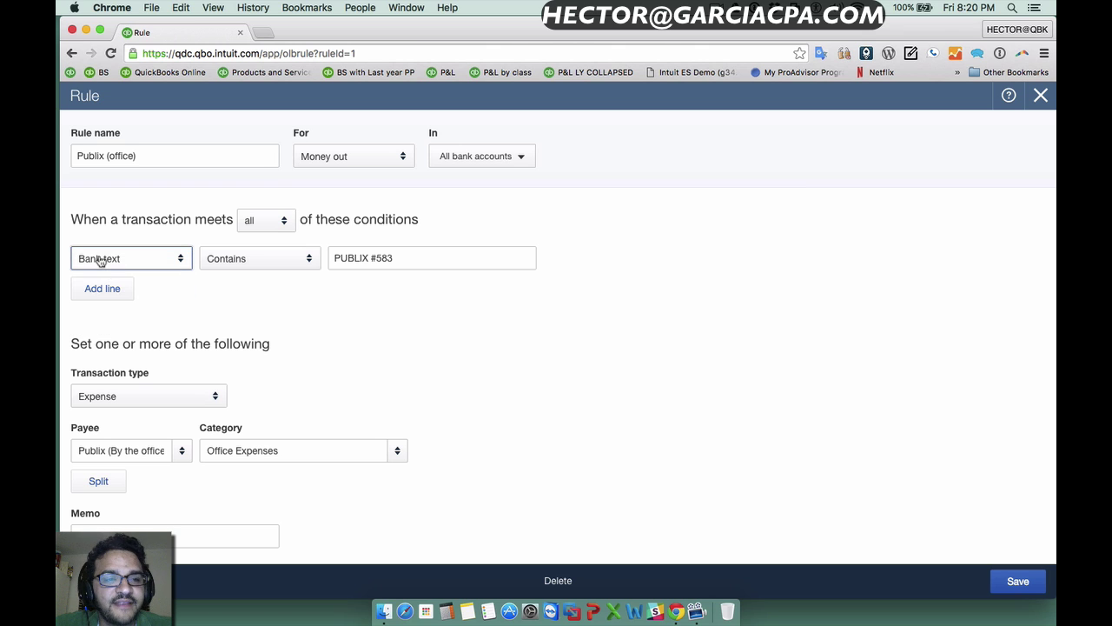
left_click(1018, 584)
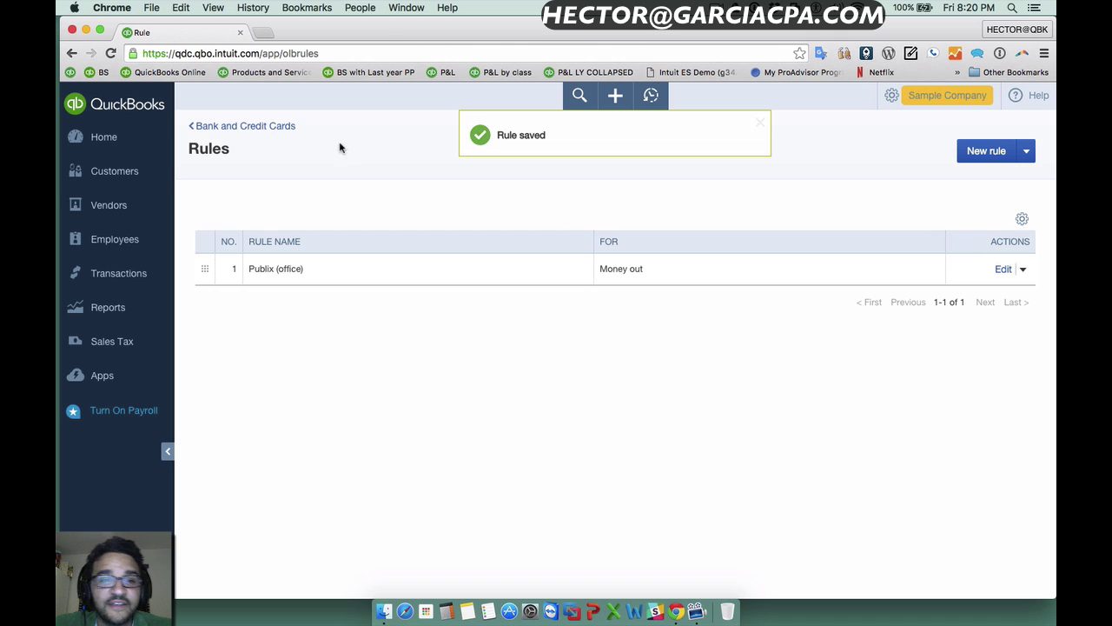
- Return to the CHASE VISA bank feed and compare the payee and category of the PUBLIX #583 and PUBLIX #21 transactions
left_click(255, 126)
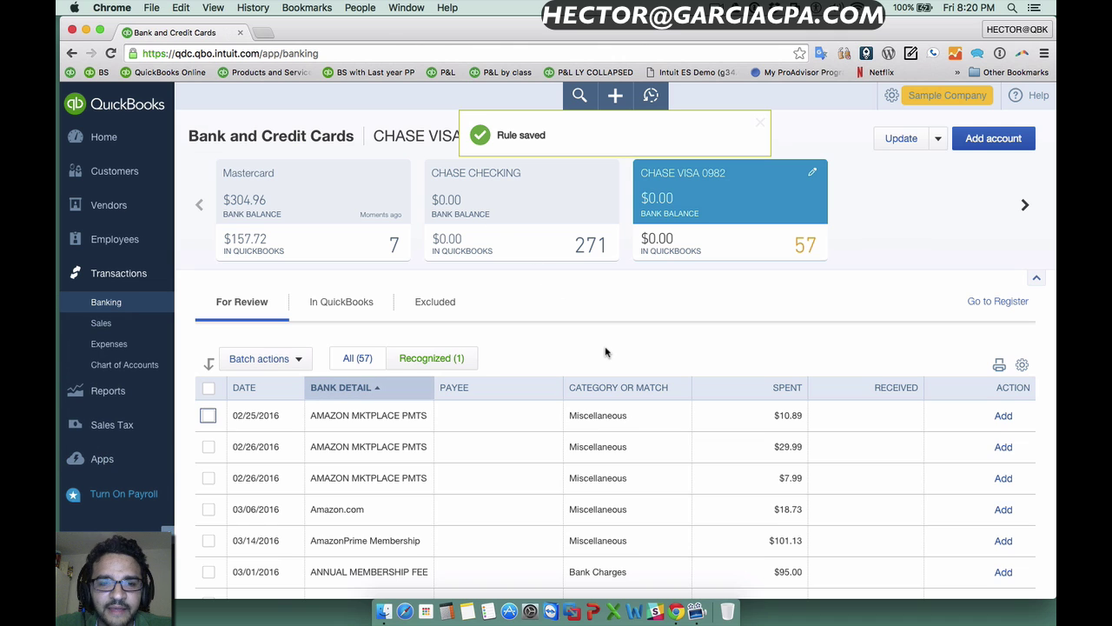
scroll(606, 351, "down", 15)
scroll(605, 352, "down", 5)
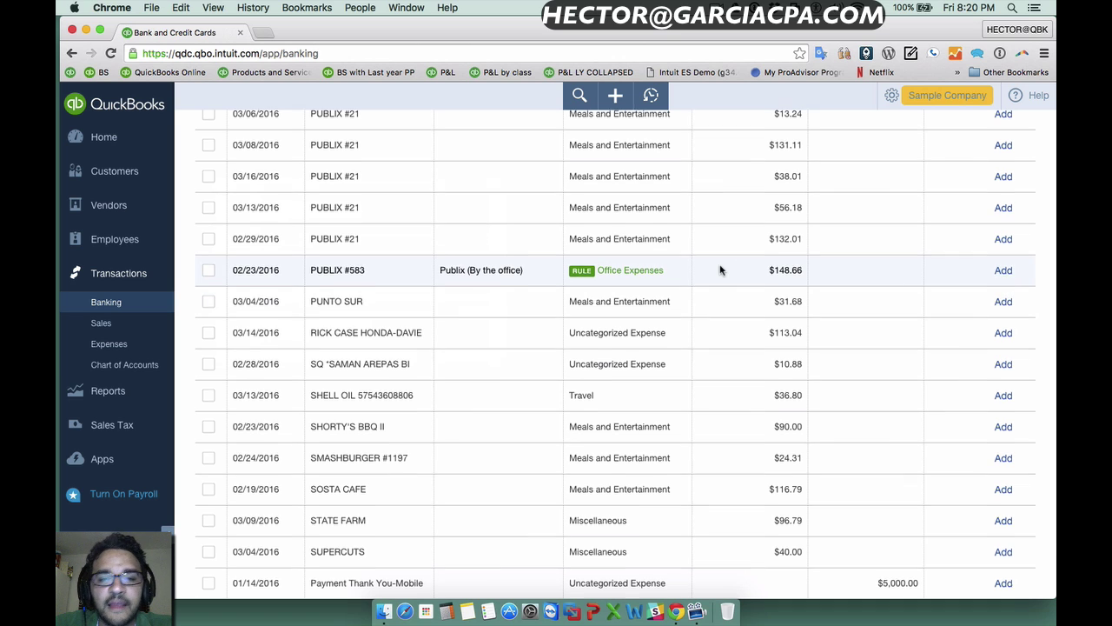
scroll(719, 270, "up", 2)
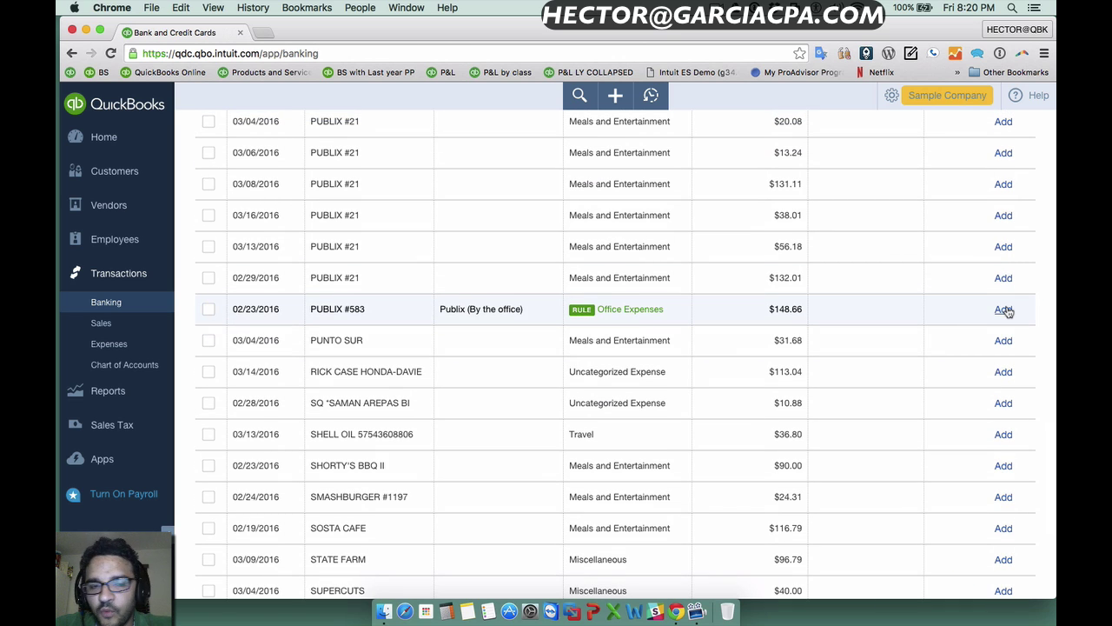
scroll(391, 178, "up", 3)
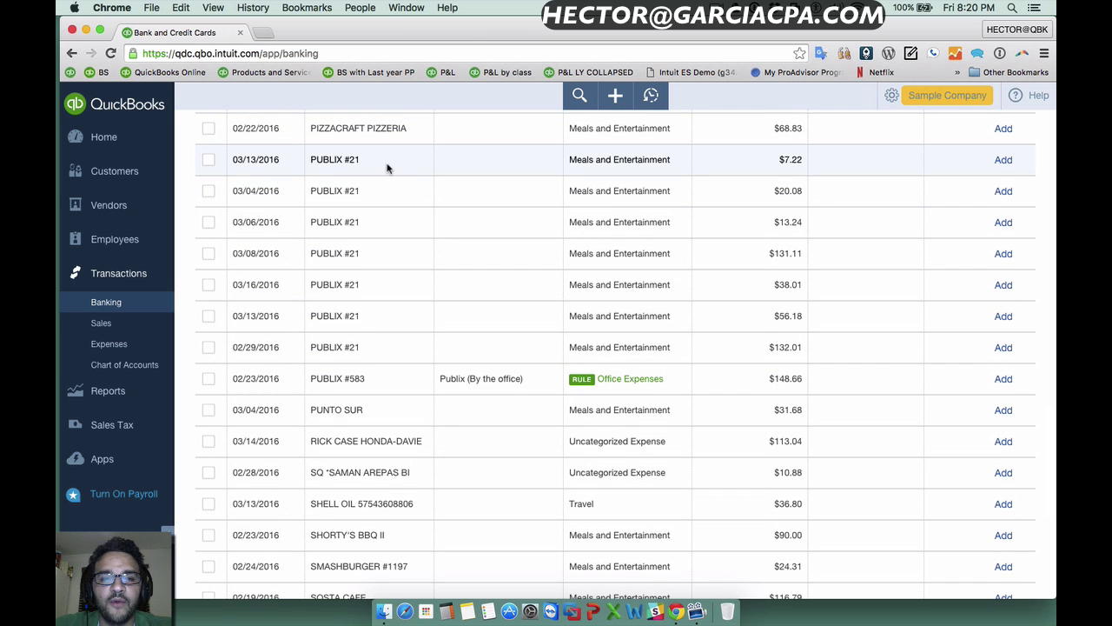
- Expand the 03/13/2016 PUBLIX #21 transaction for $7.22 and set its payee to a new vendor named "Publix (personal)"
left_click(386, 164)
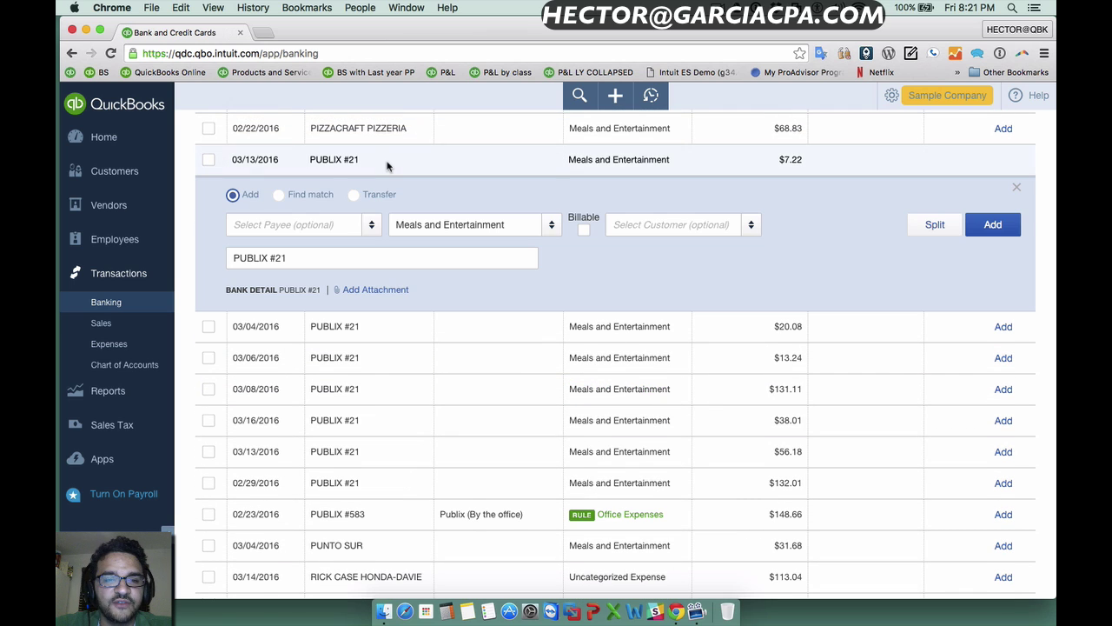
left_click(287, 226)
type("Publix (By the office")
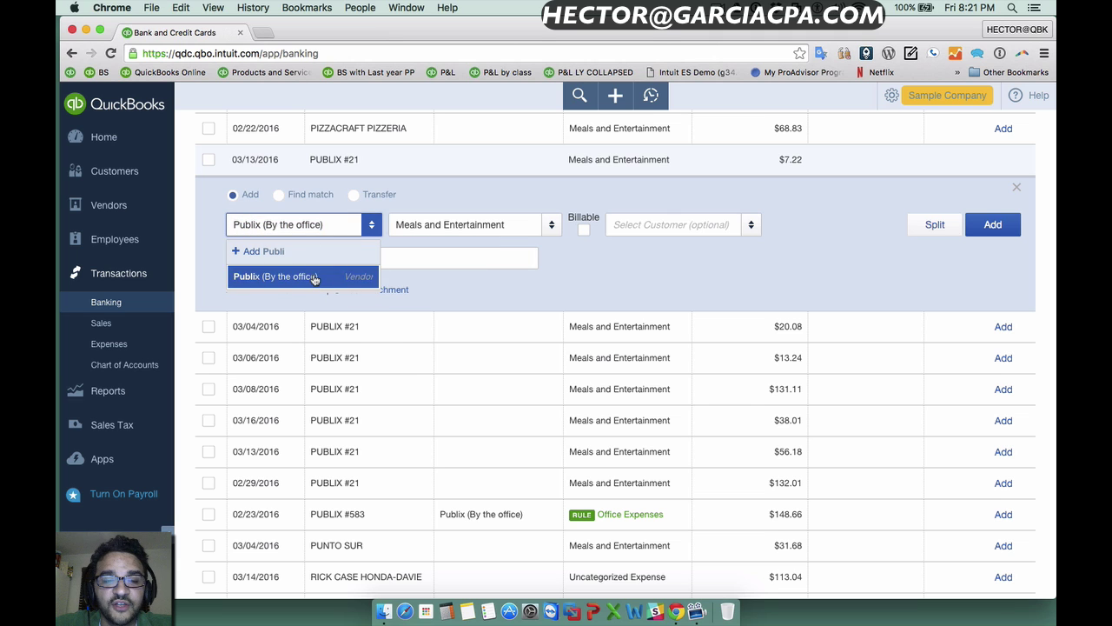
left_click(312, 277)
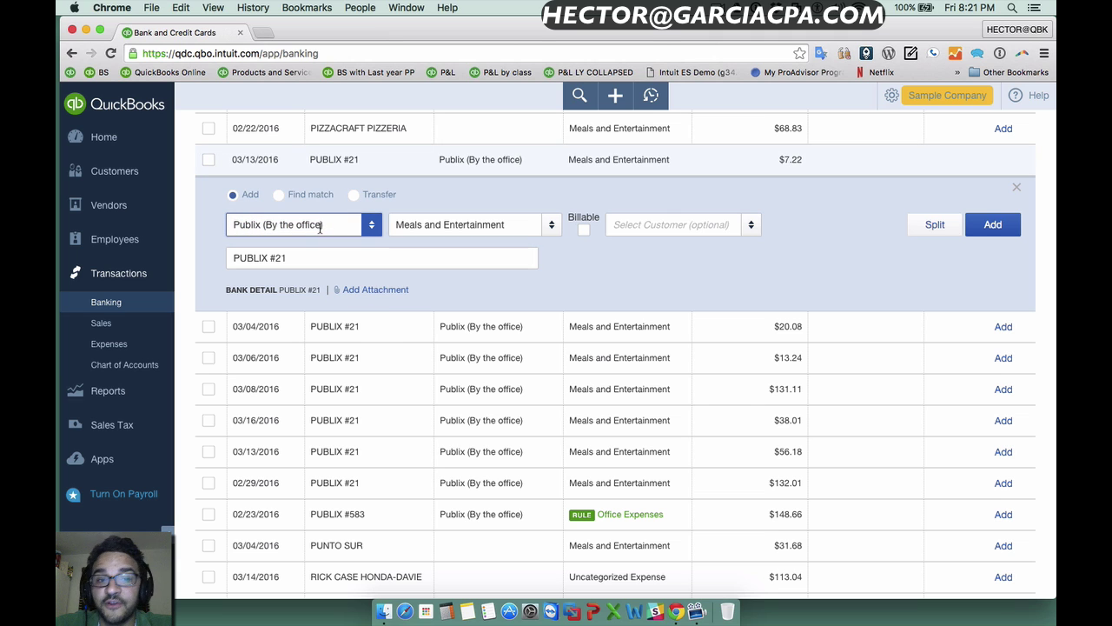
left_click_drag(320, 226, 264, 225)
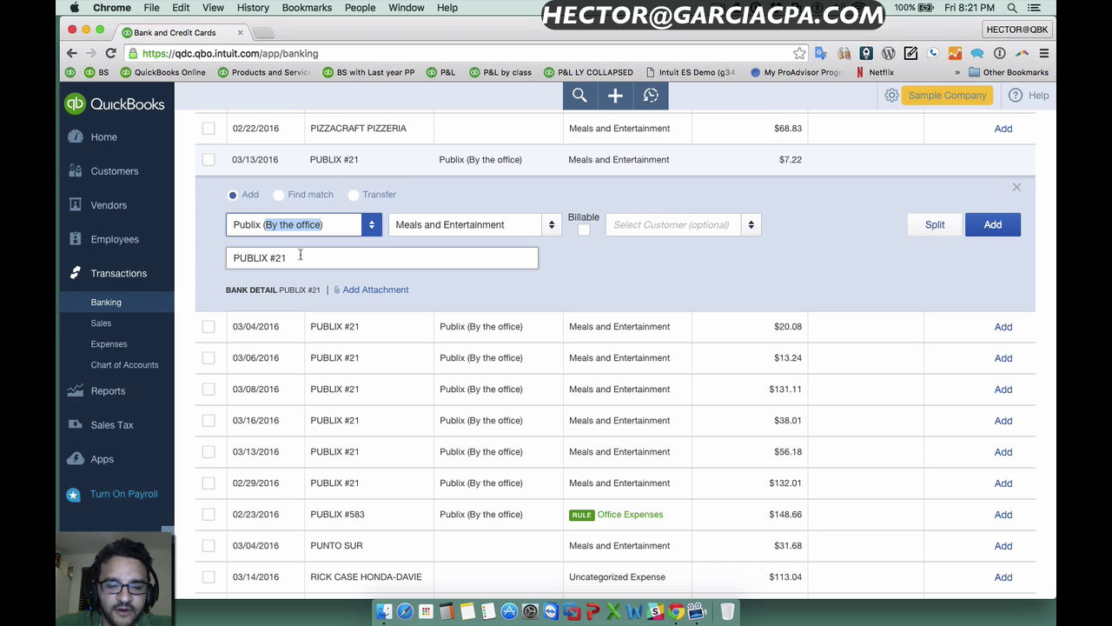
type("personal")
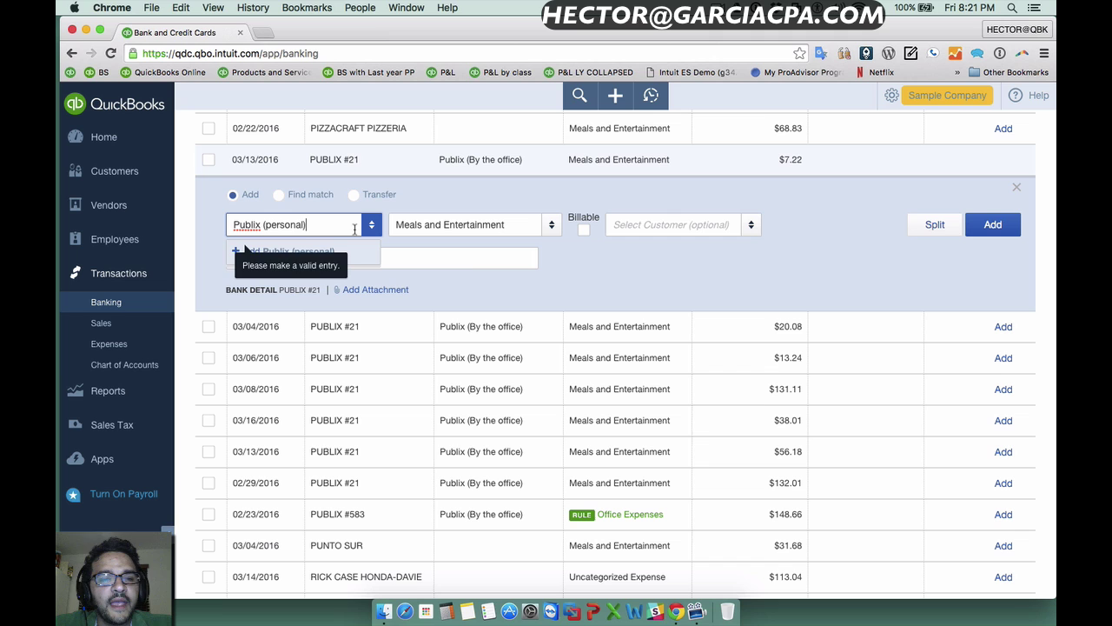
left_click(301, 252)
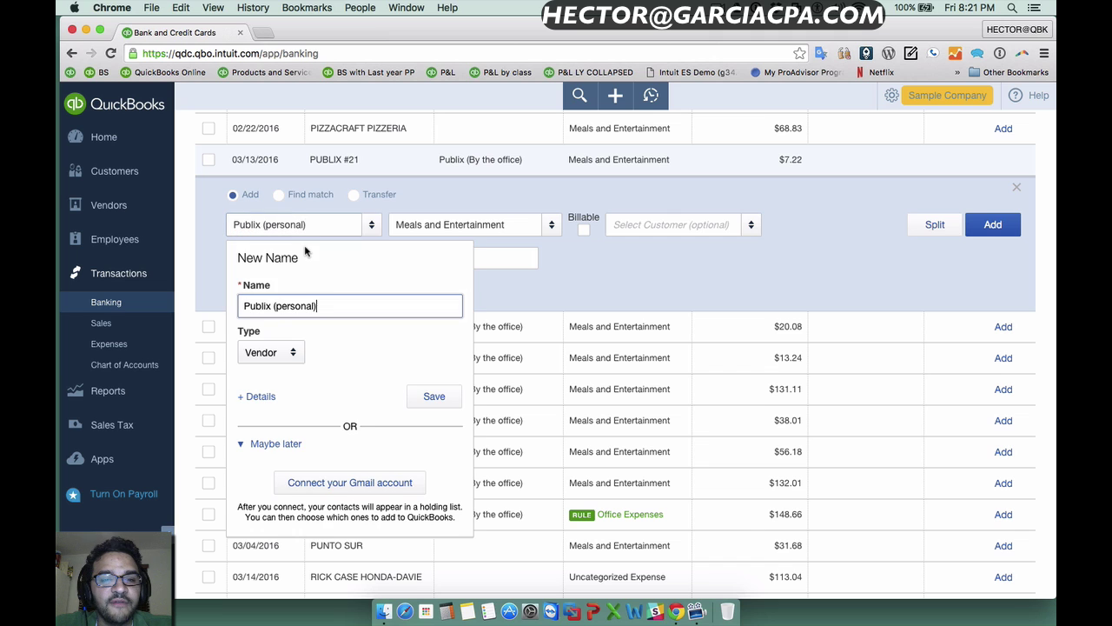
left_click(432, 396)
- Search the transaction's category choices for a suitable equity account using "share", "Div", "equi" and "capi"
left_click(521, 227)
type("share")
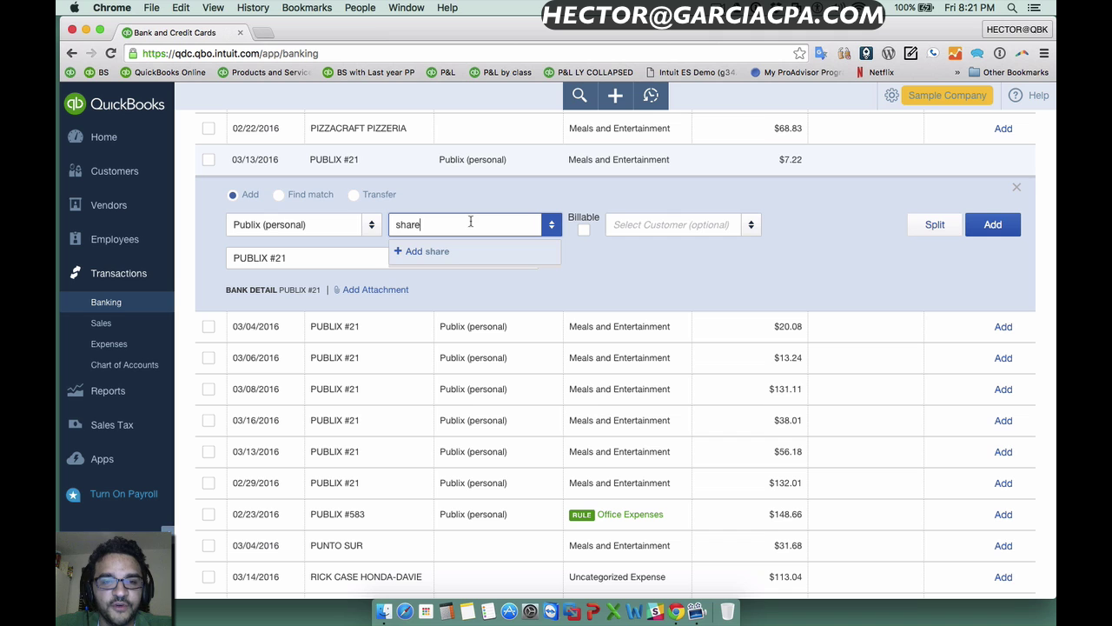
left_click(555, 226)
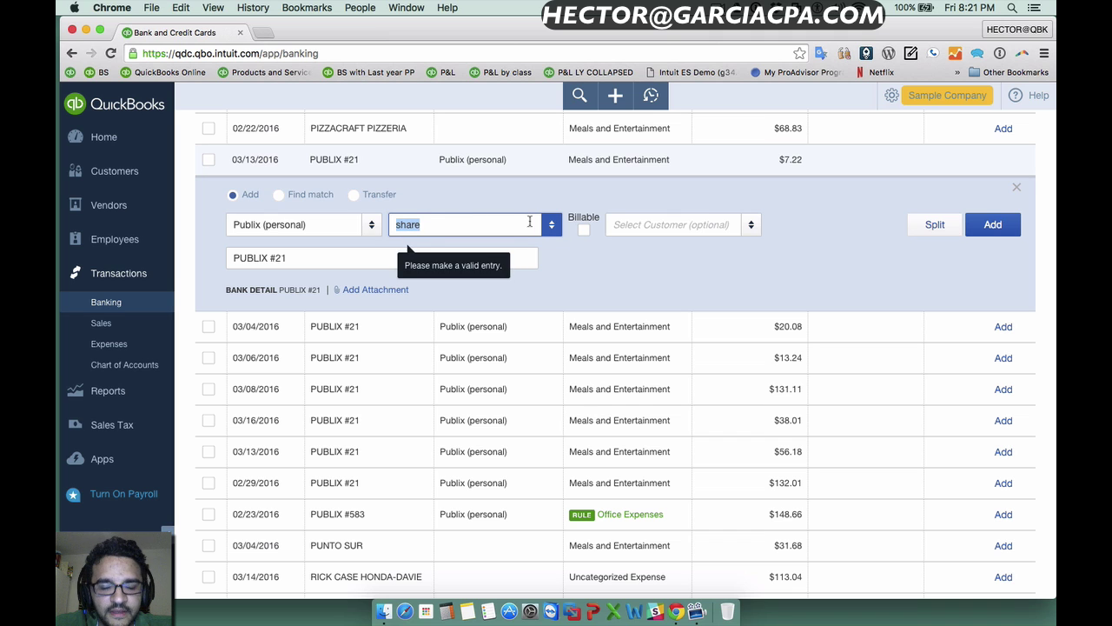
type("Div")
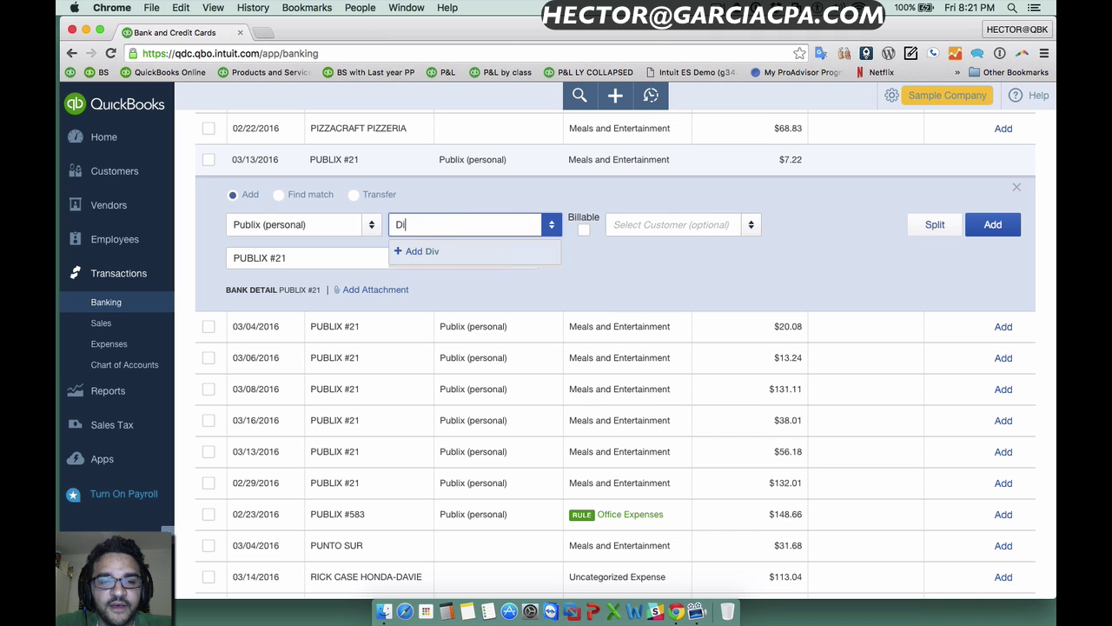
key("BackSpace")
key("BackSpace")
type("equi")
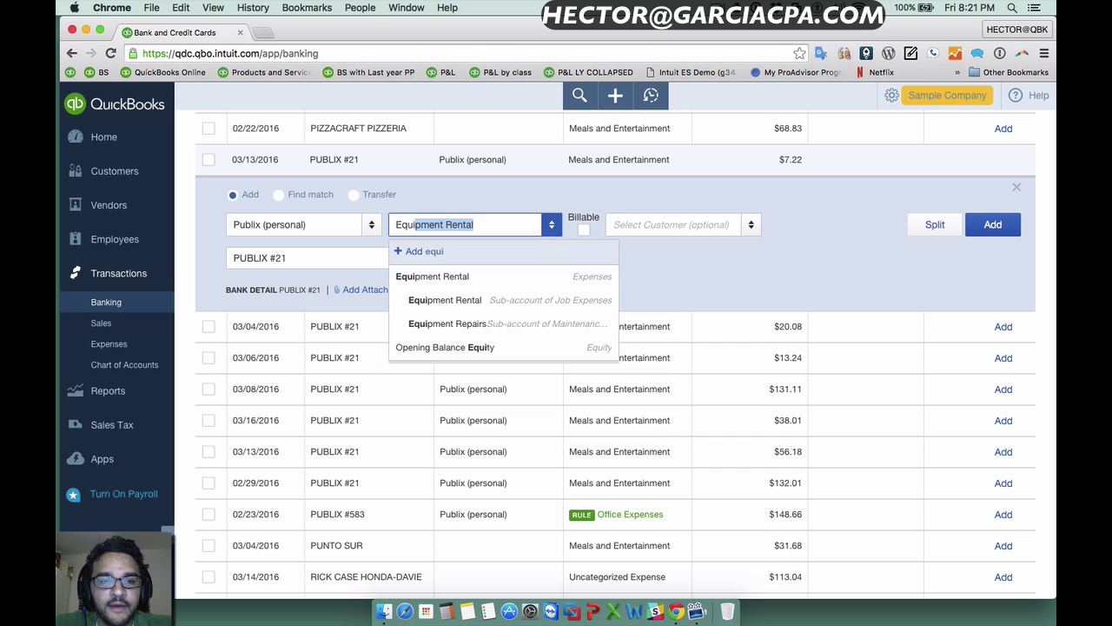
key("BackSpace")
key("BackSpace")
type("cap")
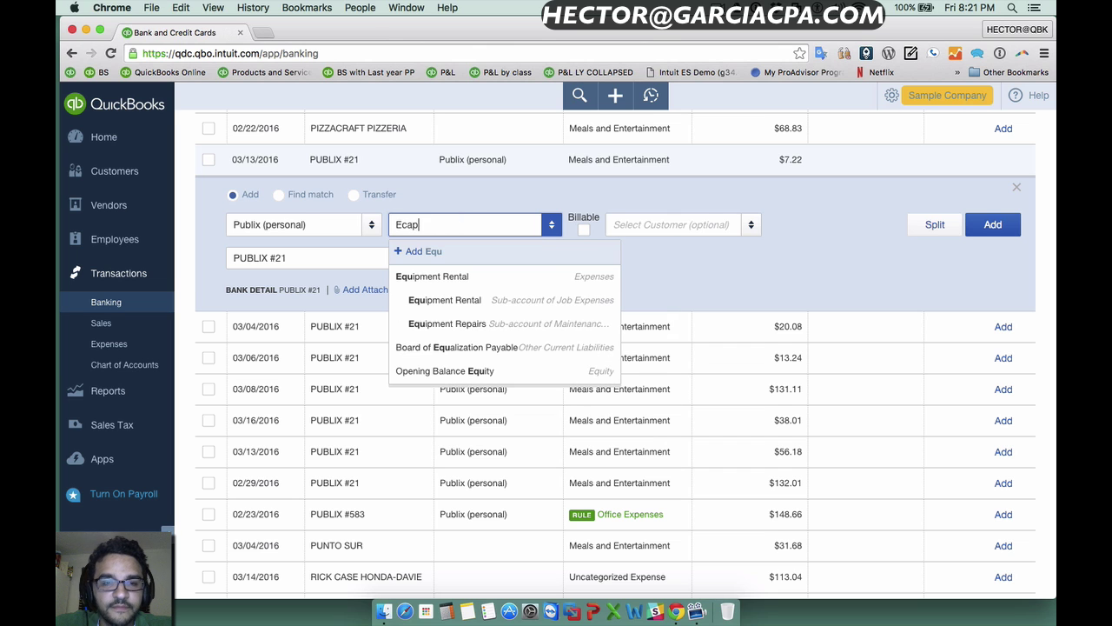
type("i")
key("BackSpace")
type("capi")
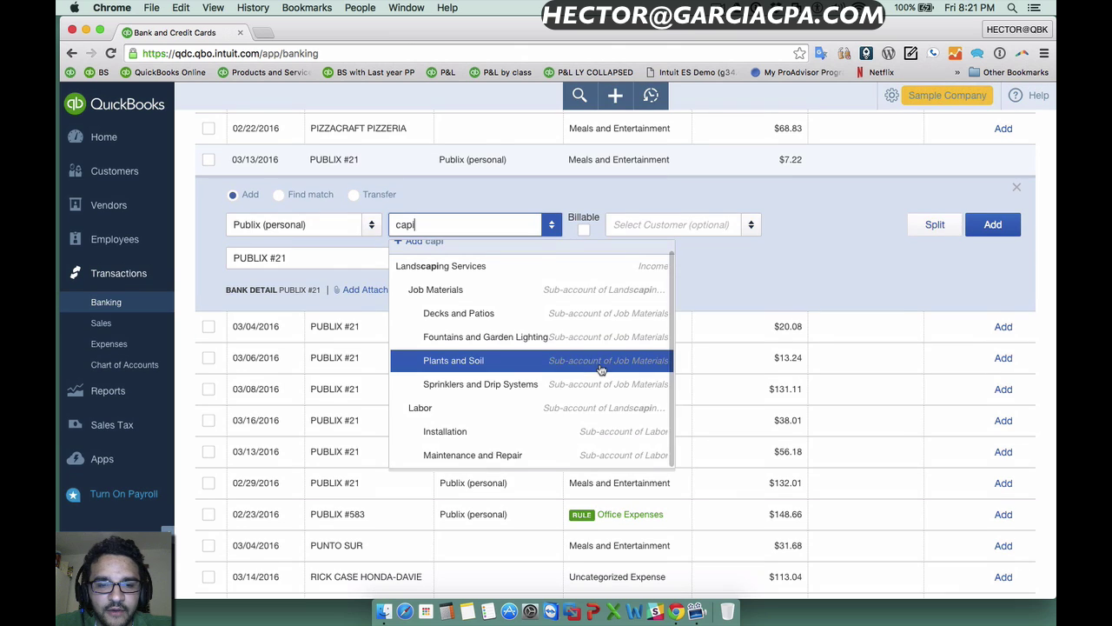
- Enter "Personal Expenses" as a new category for the PUBLIX #21 transaction and start adding it as an account
left_click(553, 225)
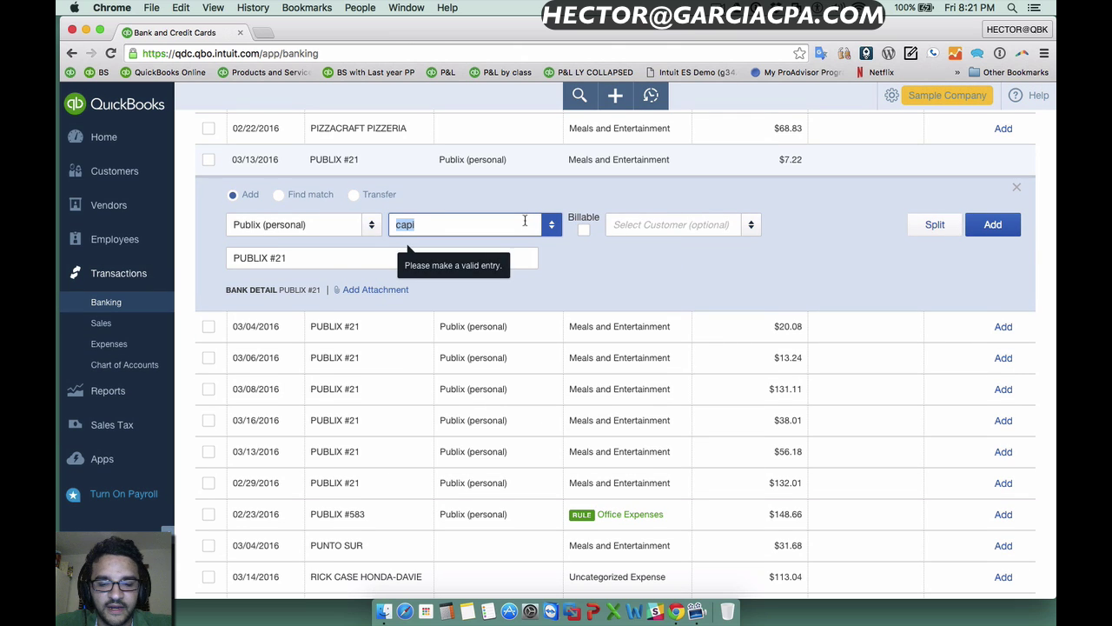
type("Persoan")
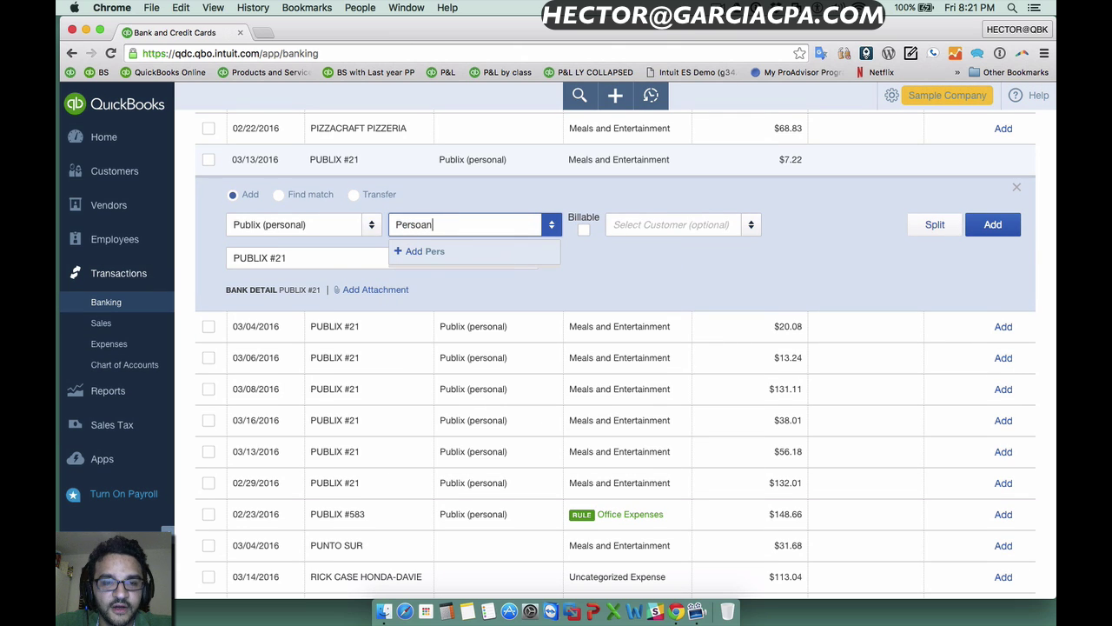
type("l E")
key("BackSpace")
key("BackSpace")
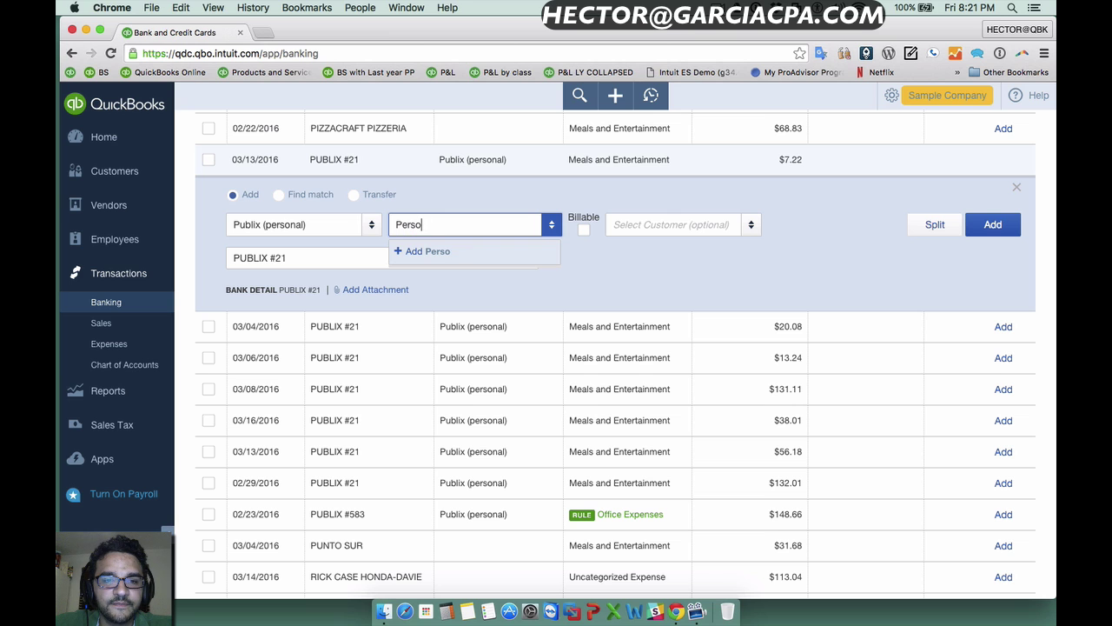
type("nal Expenses")
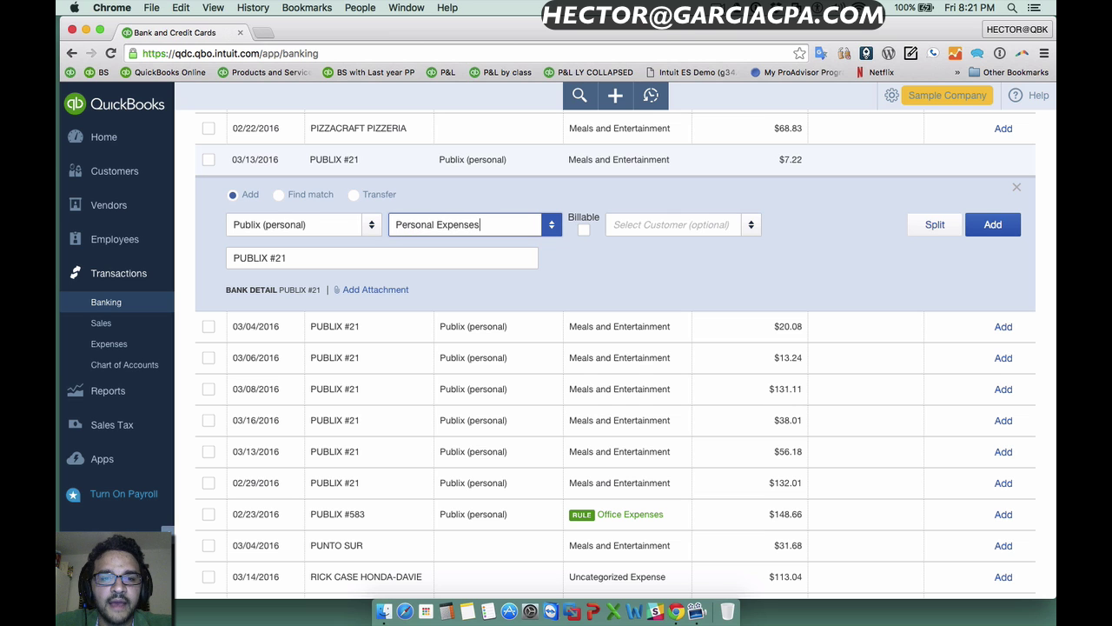
left_click(491, 251)
- Set the new Personal Expenses account's category type to Equity and its detail type to Owner's Equity, and save it
left_click(414, 188)
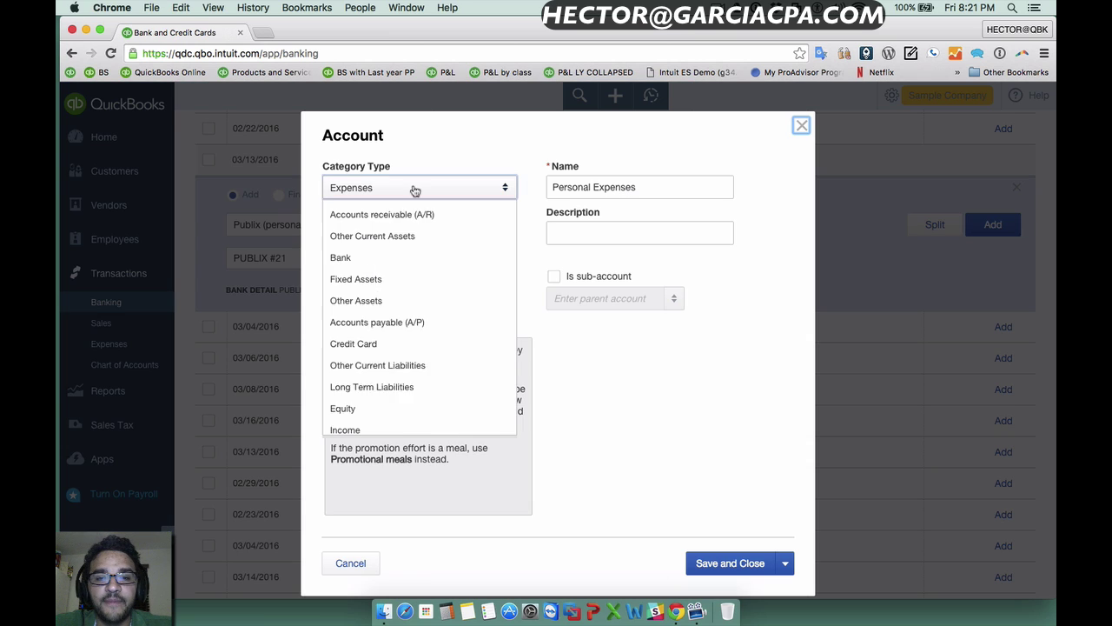
scroll(385, 269, "down", 2)
left_click(362, 317)
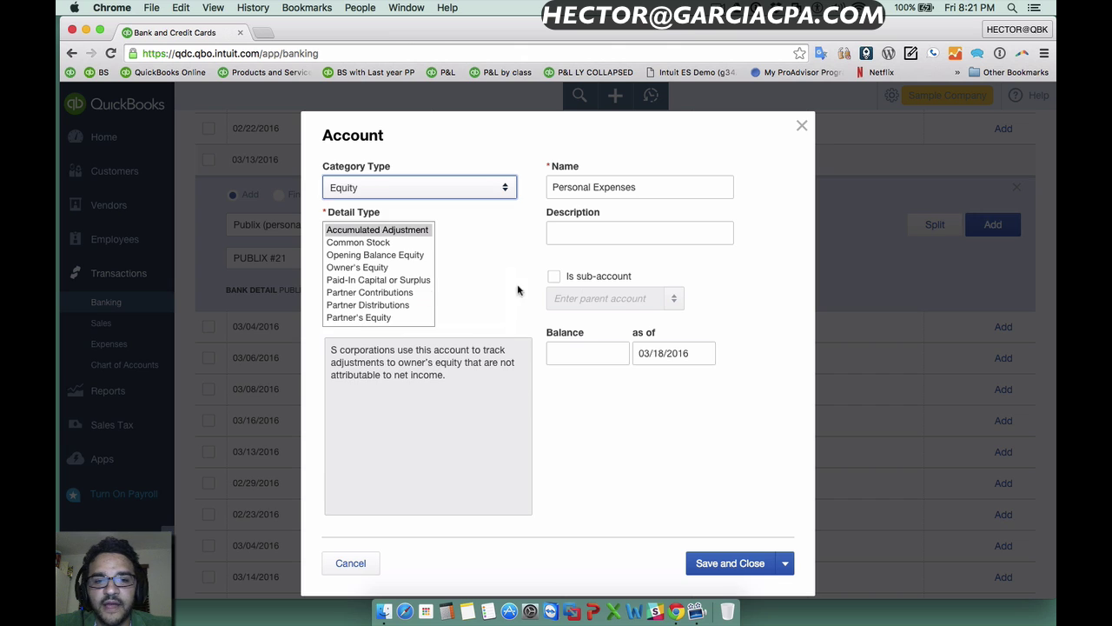
left_click(365, 268)
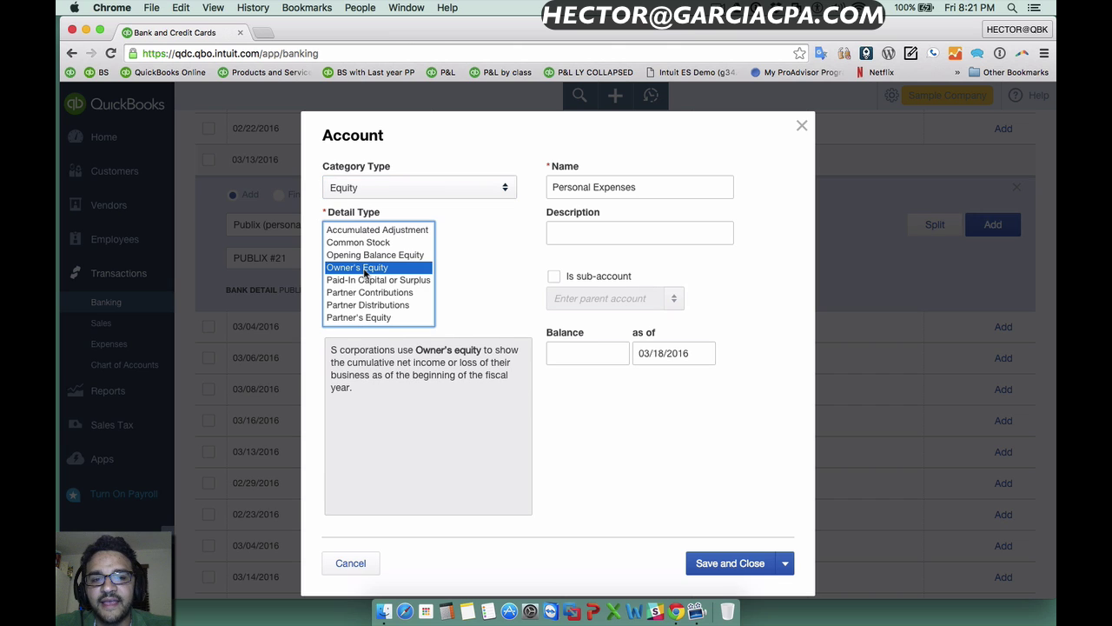
key("Tab")
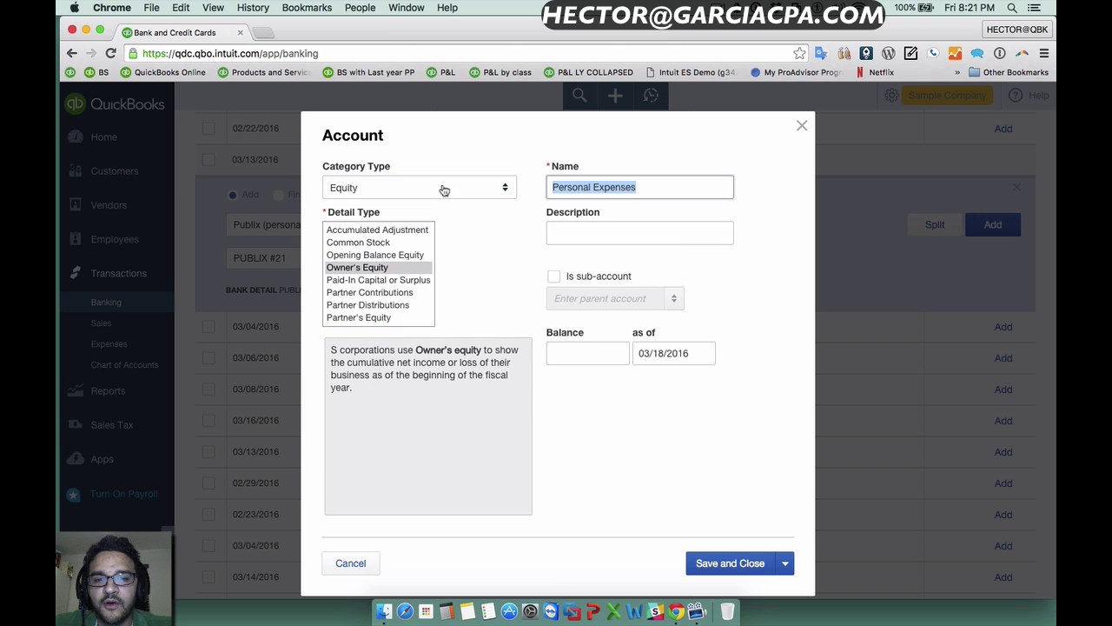
left_click(382, 269)
left_click(727, 563)
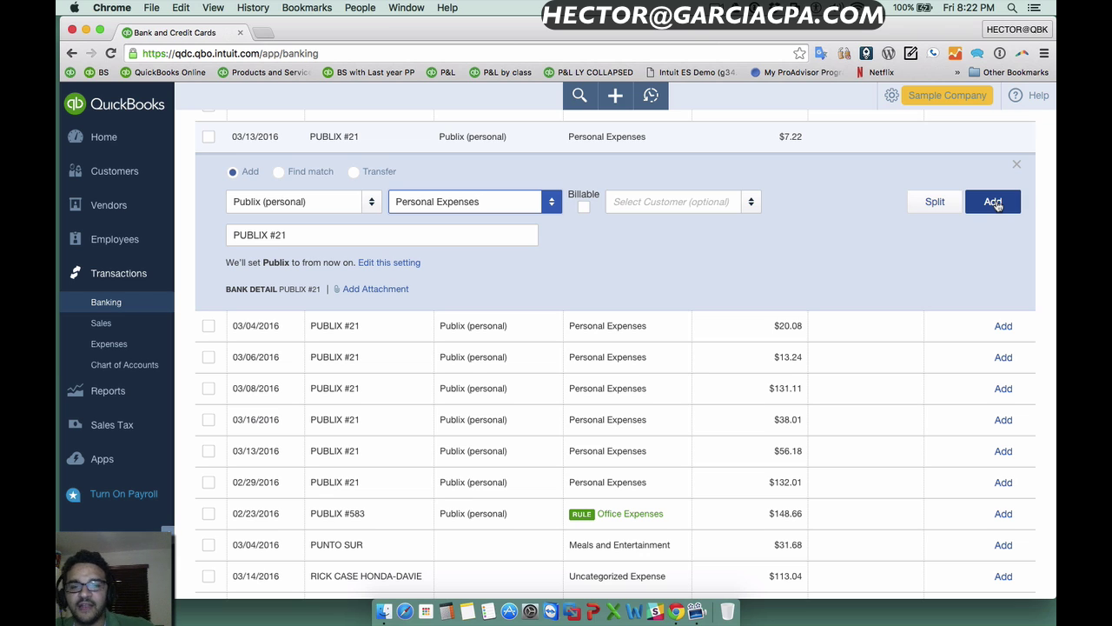
- Create a custom rule named "Publix" for descriptions containing Publix, with payee Publix (personal) and category Personal Expenses, and save it
left_click(390, 263)
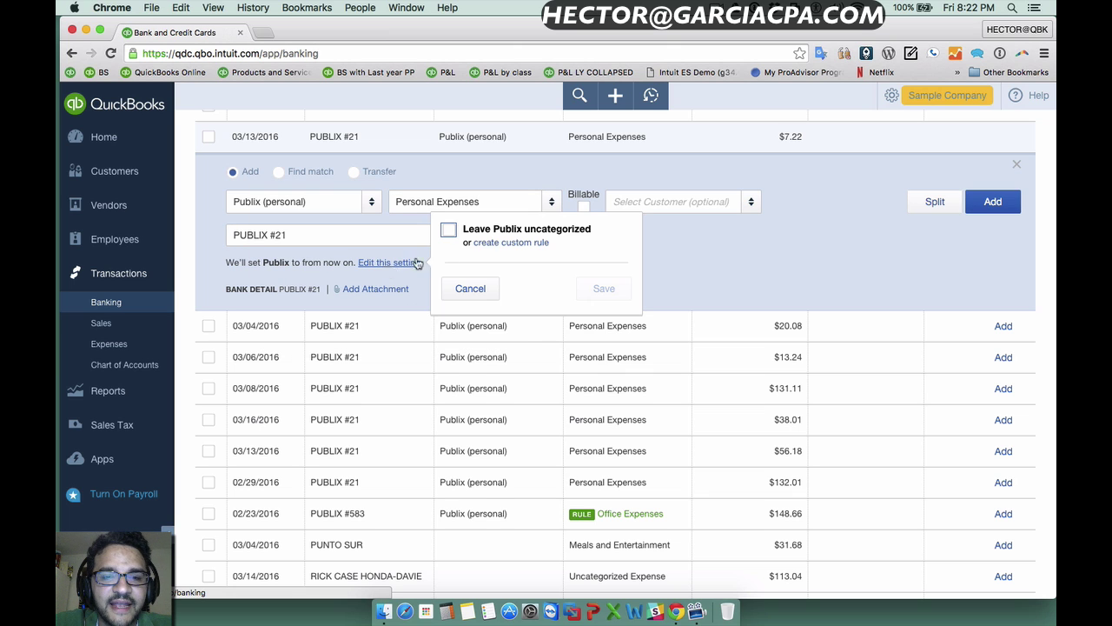
left_click(491, 243)
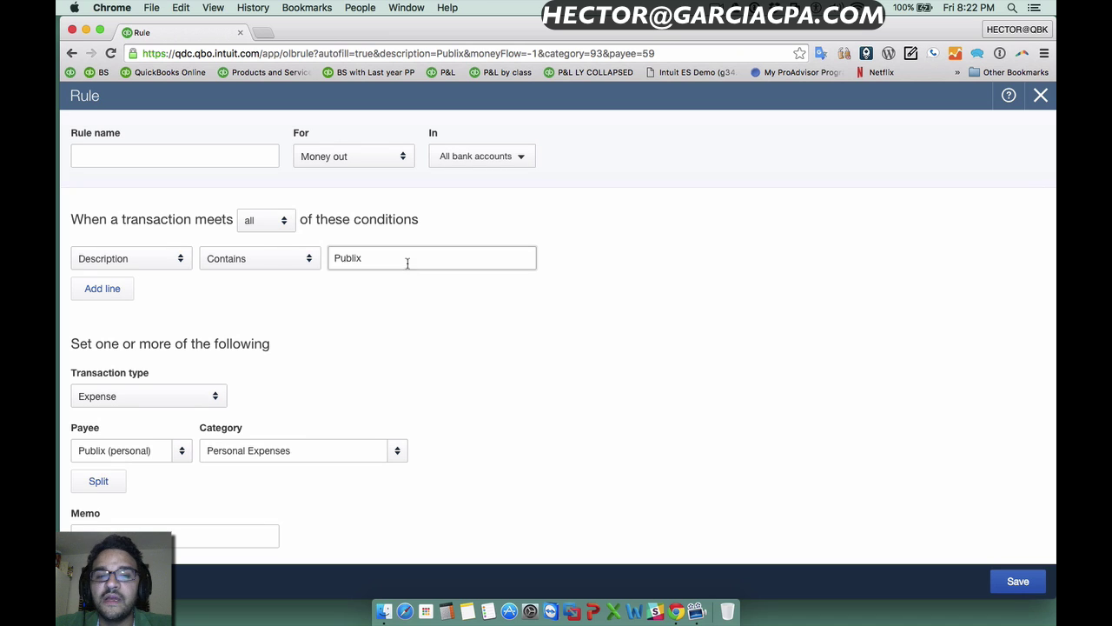
left_click(133, 156)
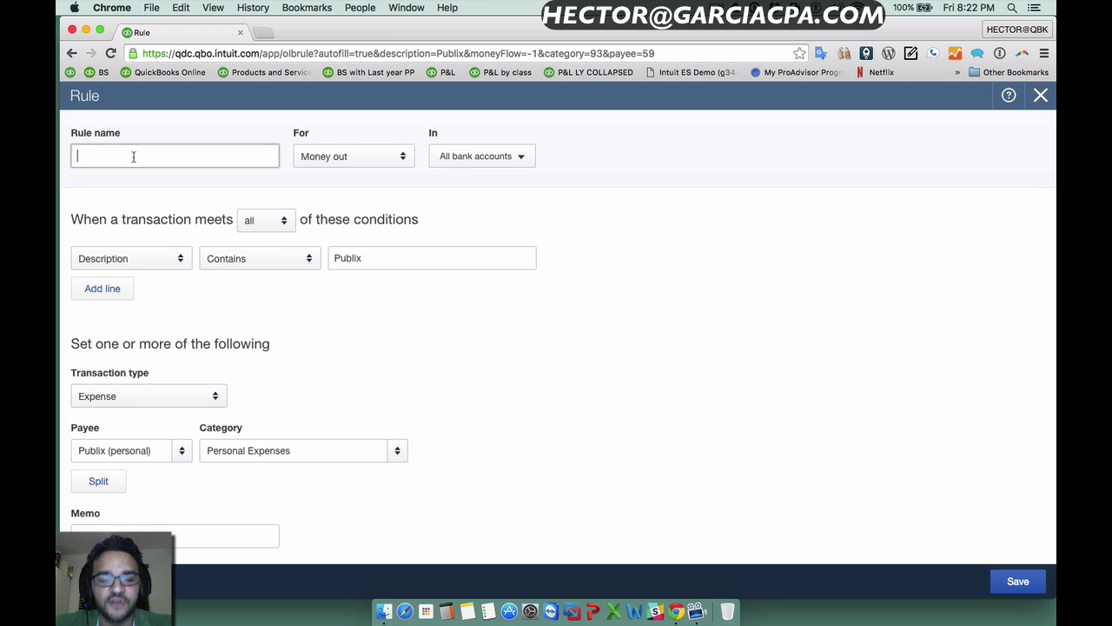
type("Publix")
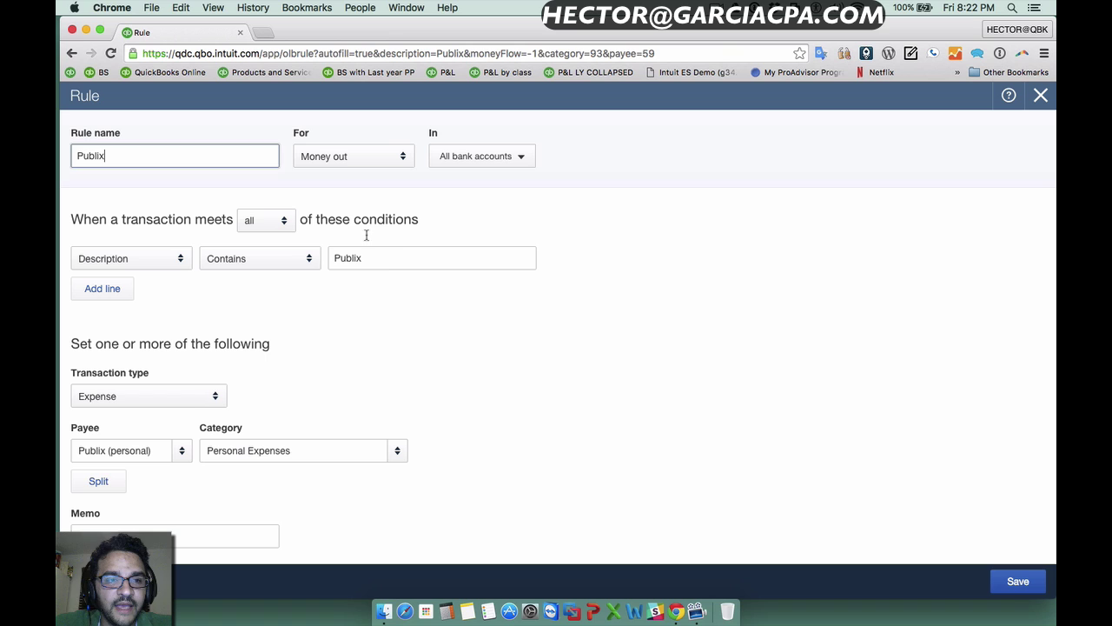
left_click(374, 255)
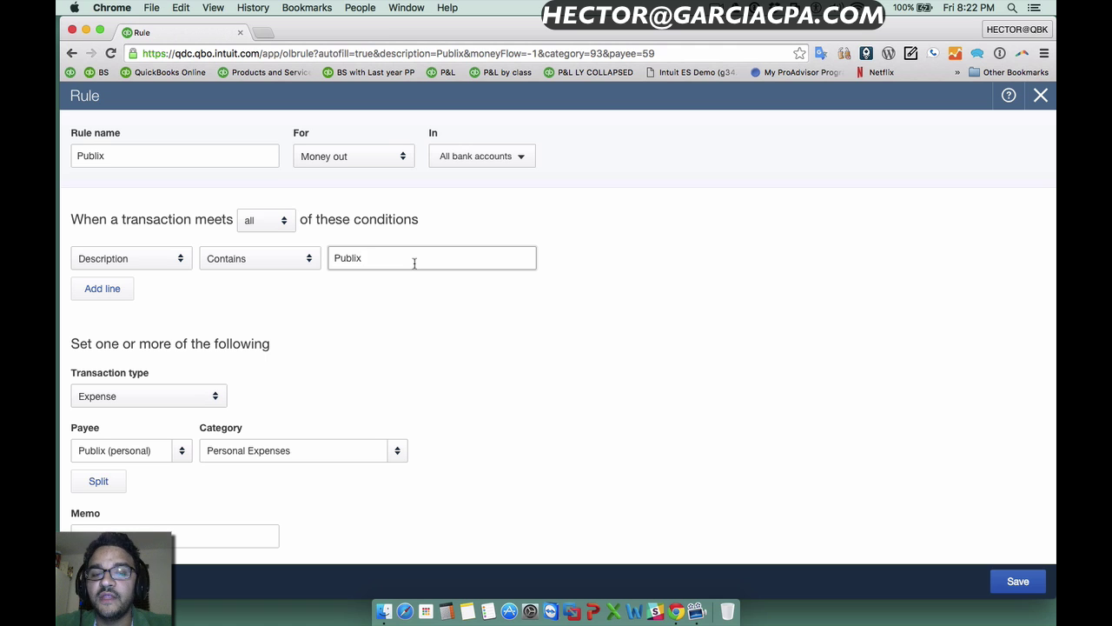
left_click(414, 263)
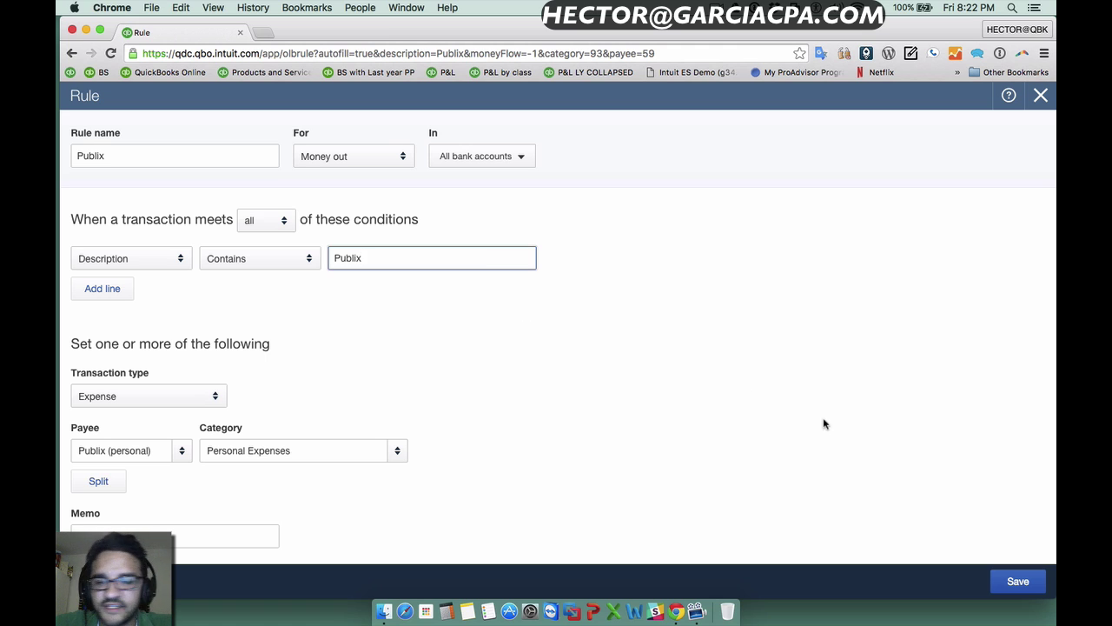
left_click(1024, 593)
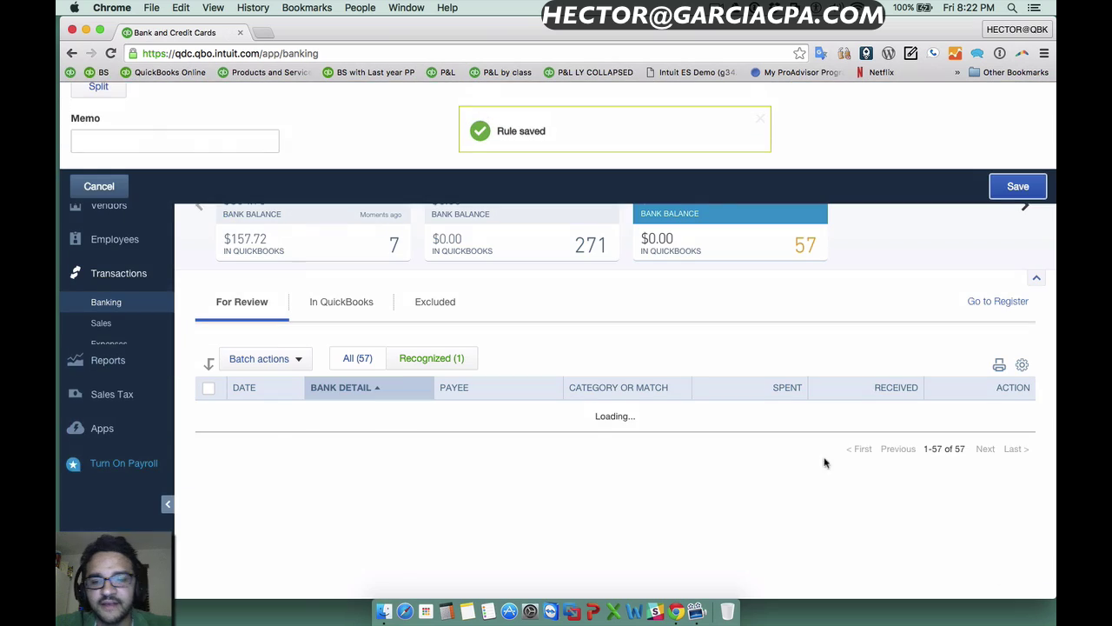
- Check the payee and rule category of the PUBLIX #21 and PUBLIX #583 transactions in the bank feed
scroll(658, 330, "down", 15)
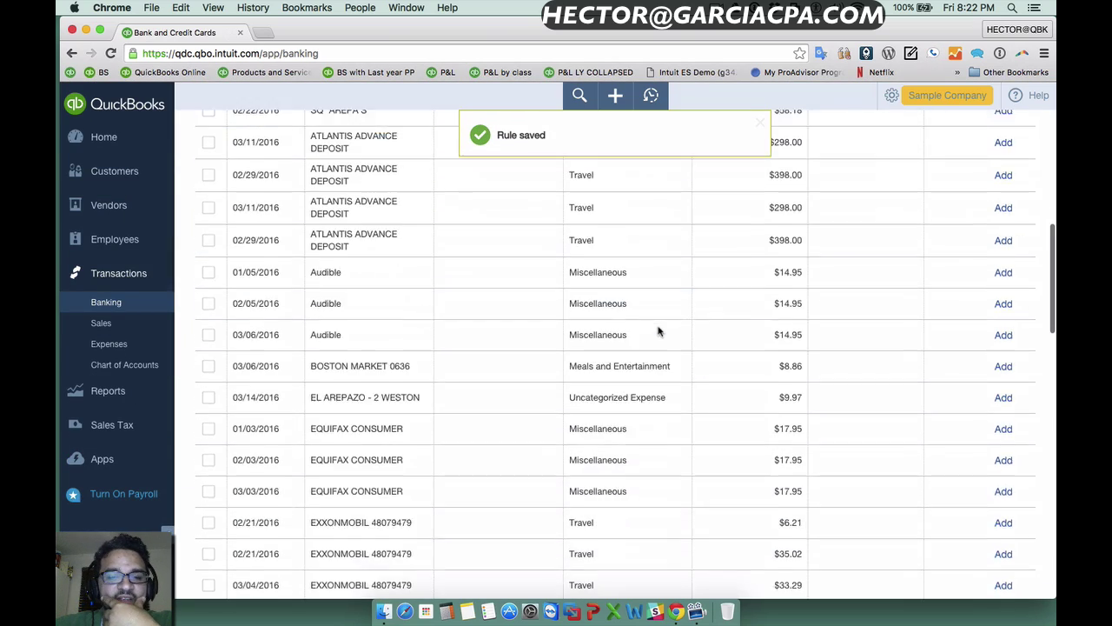
scroll(658, 330, "down", 10)
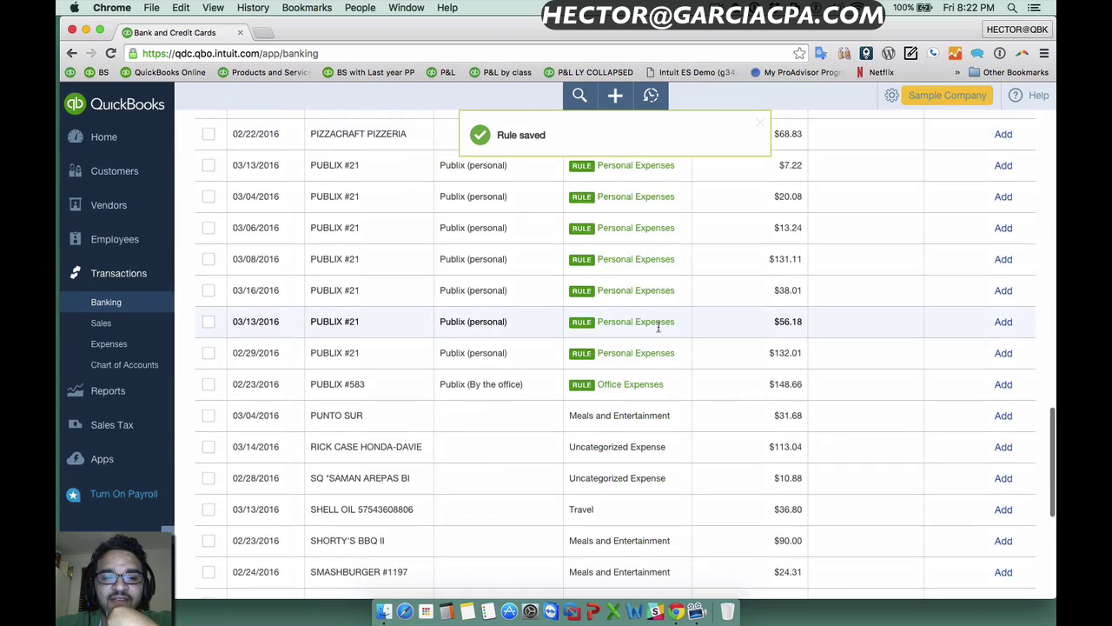
scroll(658, 325, "up", 1)
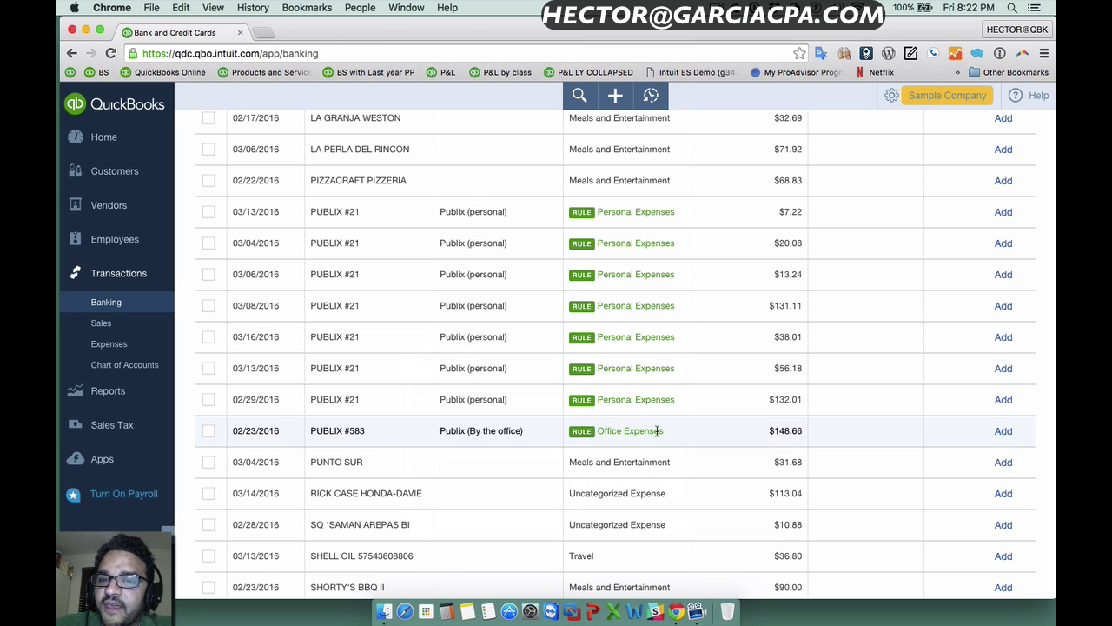
- Open the bank rules list, review the Publix (office) rule's store number condition, and save the rule as it is
scroll(658, 431, "up", 15)
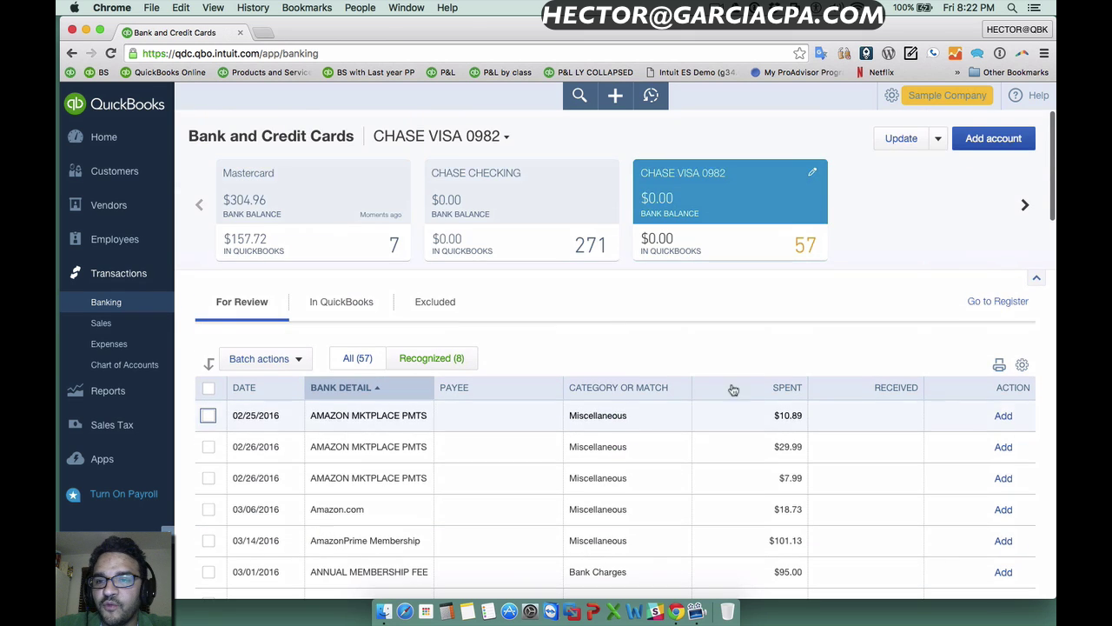
left_click(940, 140)
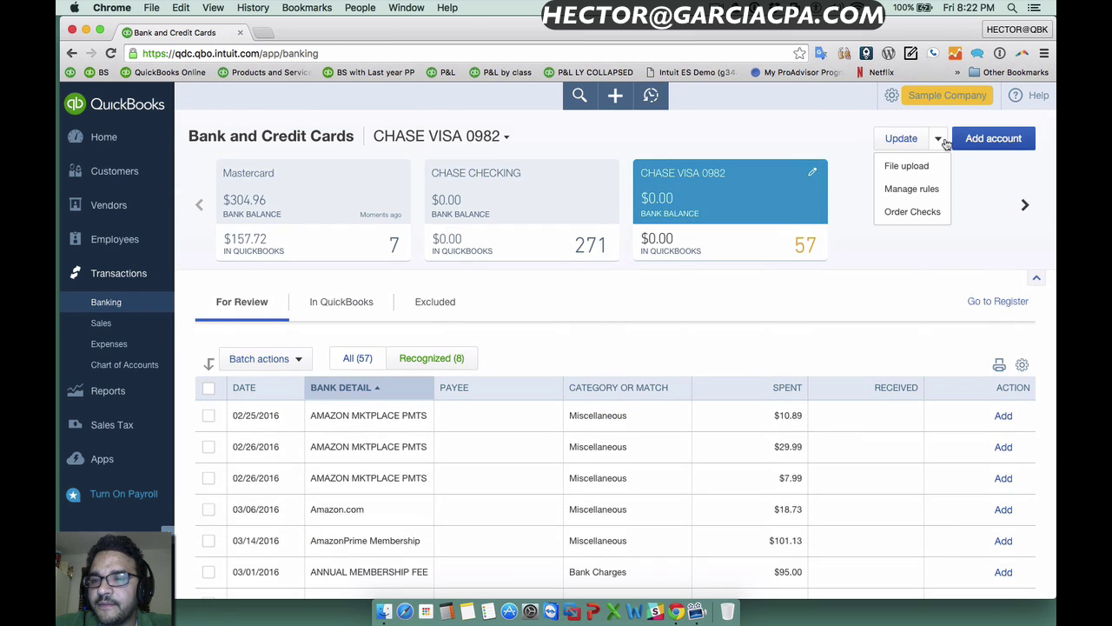
left_click(917, 198)
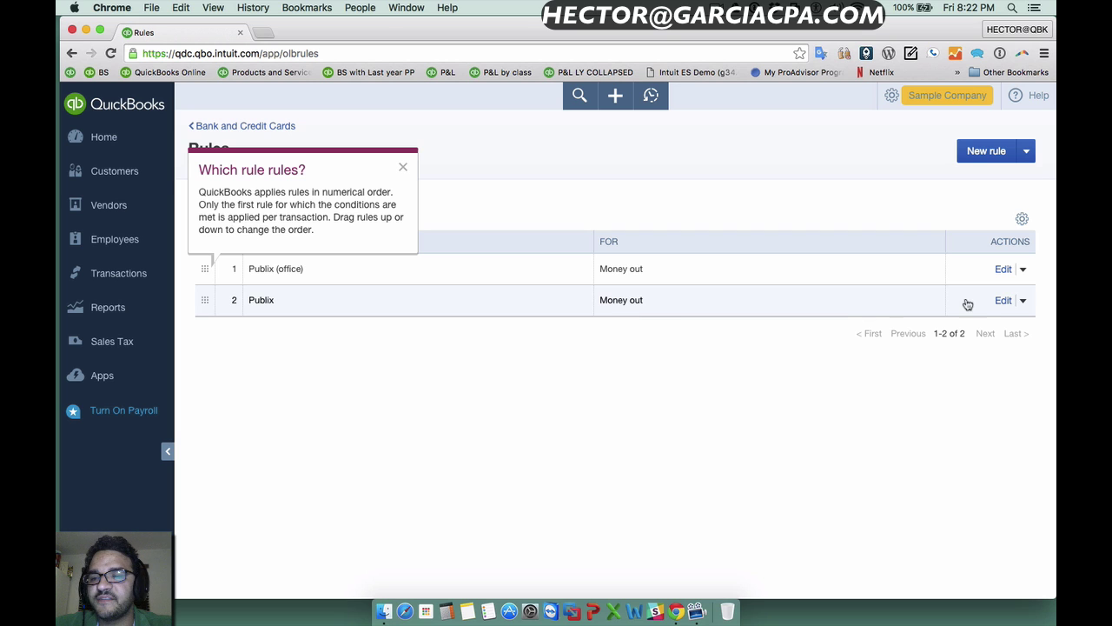
left_click(1003, 271)
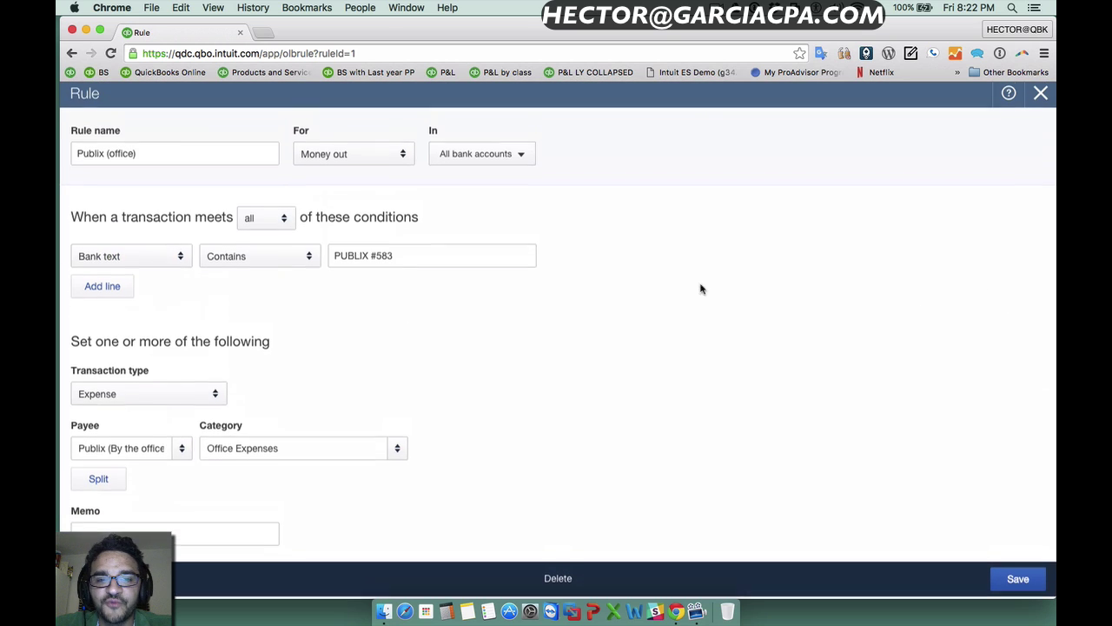
mouse_move(395, 259)
left_mouse_down()
mouse_move(363, 259)
mouse_move(378, 260)
left_mouse_up()
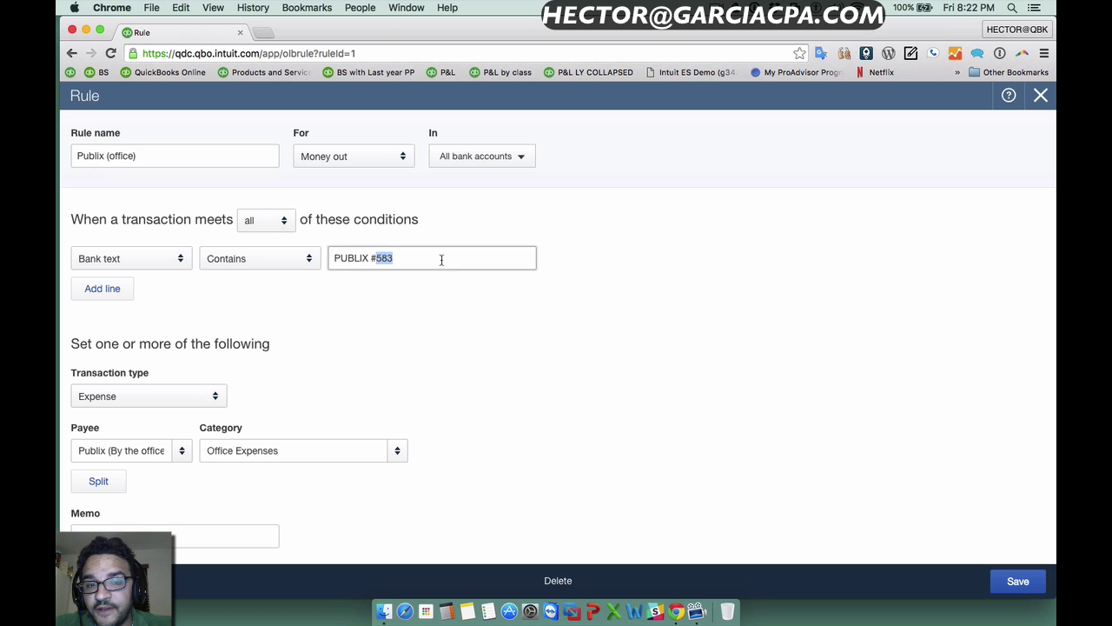
left_click(1017, 584)
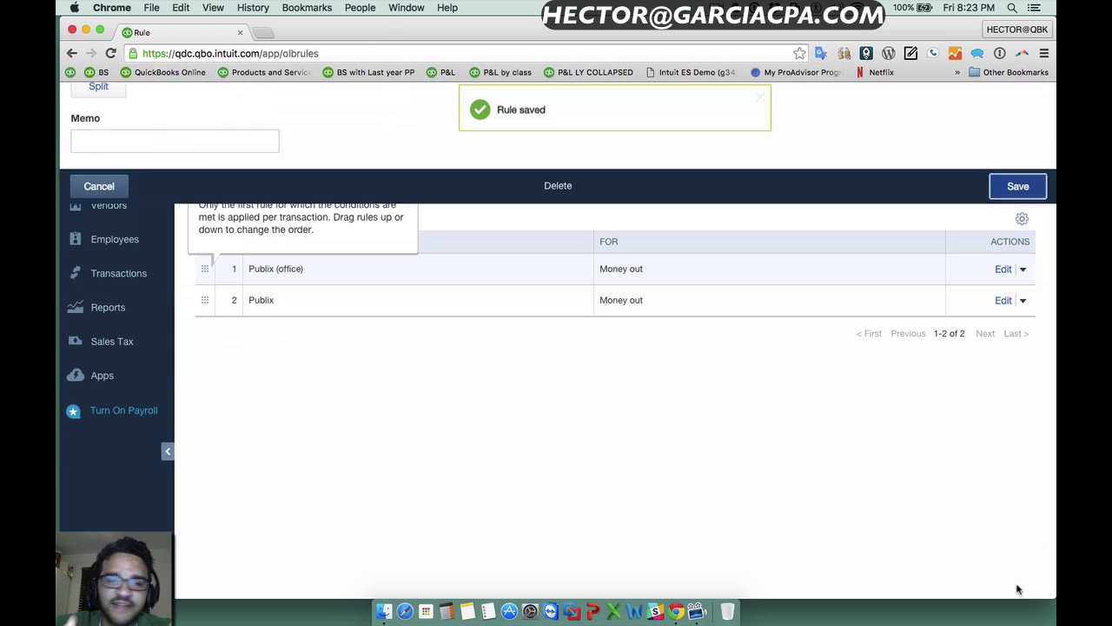
- Open the Publix rule, review its description condition text, and close it without saving
left_click(1002, 300)
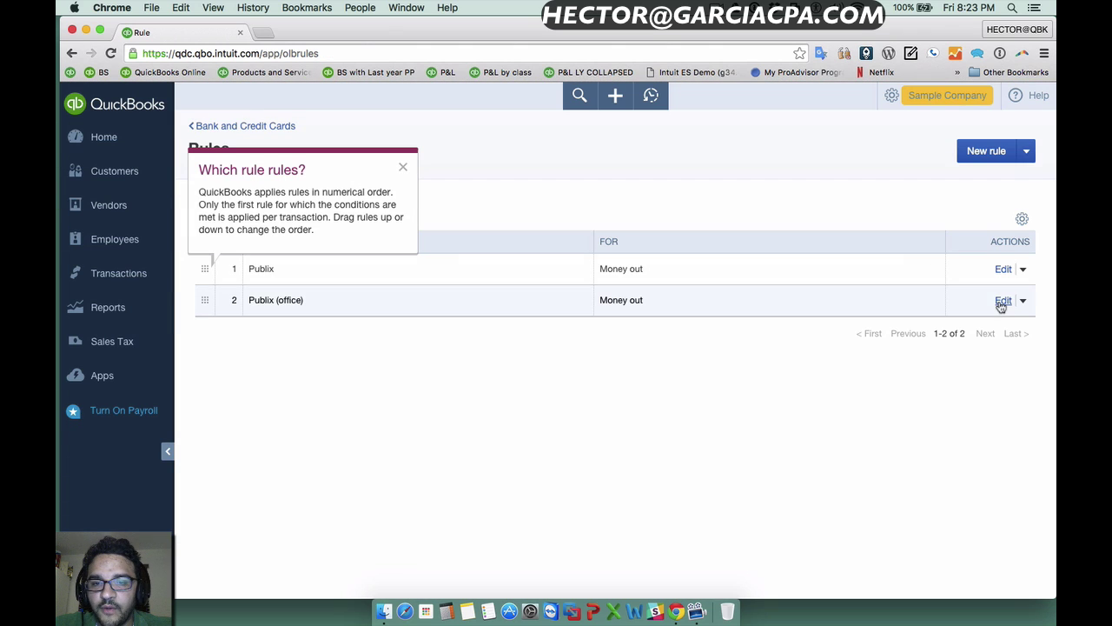
left_click(1004, 269)
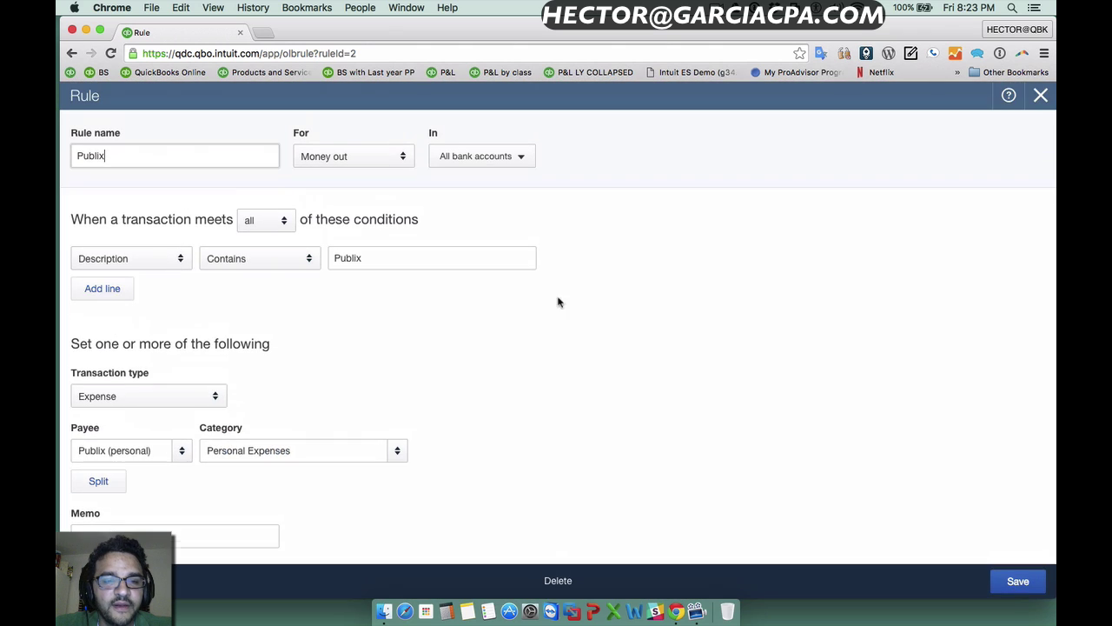
left_click_drag(381, 266, 316, 263)
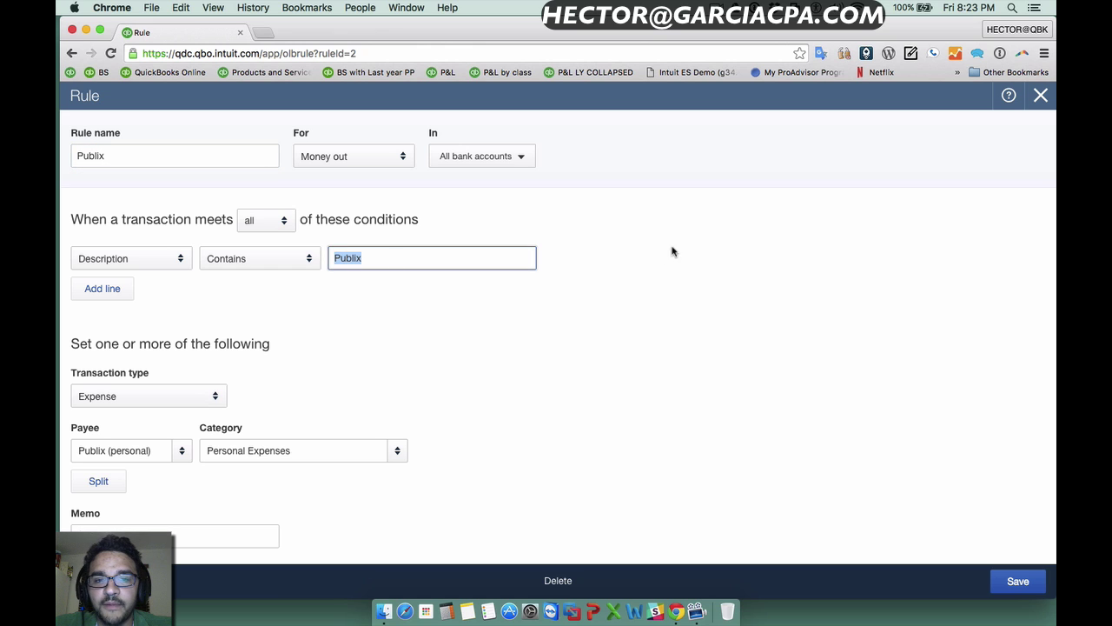
left_click(1040, 96)
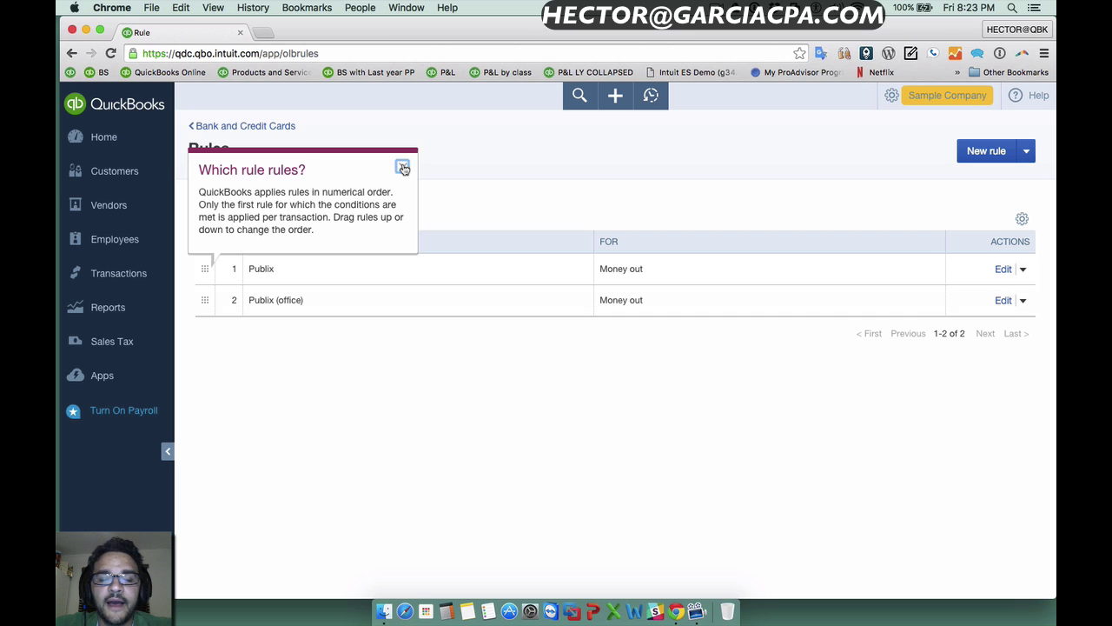
- Dismiss the rule-order tip, move the Publix (office) rule above the Publix rule, and move it back below
left_click(404, 168)
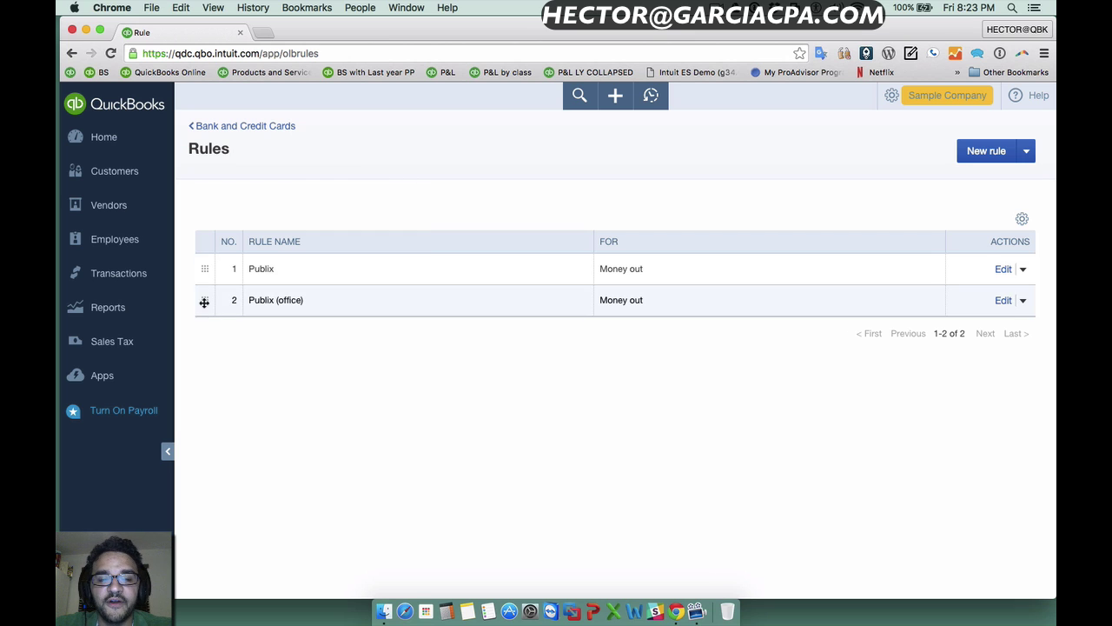
left_click_drag(207, 300, 209, 285)
left_click_drag(208, 291, 207, 268)
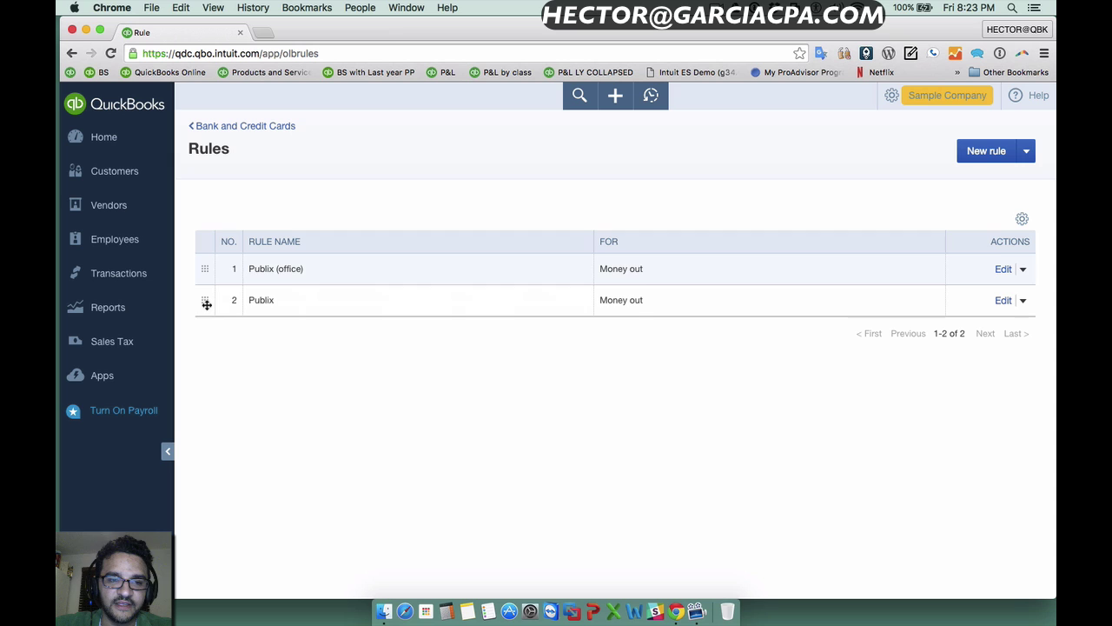
left_click_drag(207, 269, 205, 319)
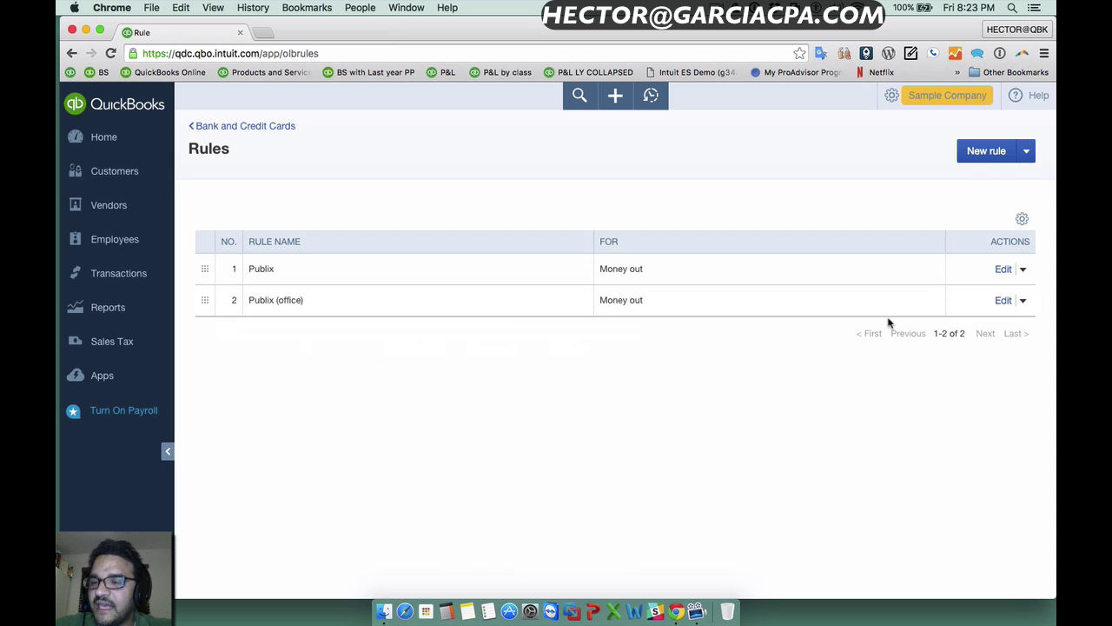
- Return to the bank feed and check which rule category the PUBLIX #583 transaction gets with the Publix rule first
left_click(252, 127)
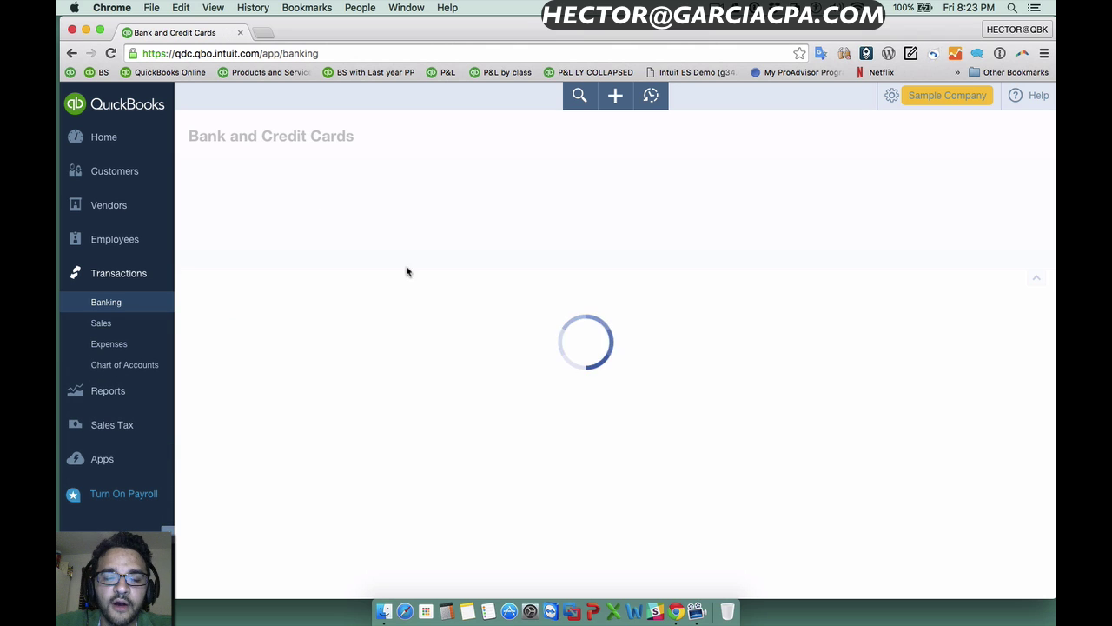
scroll(532, 343, "down", 15)
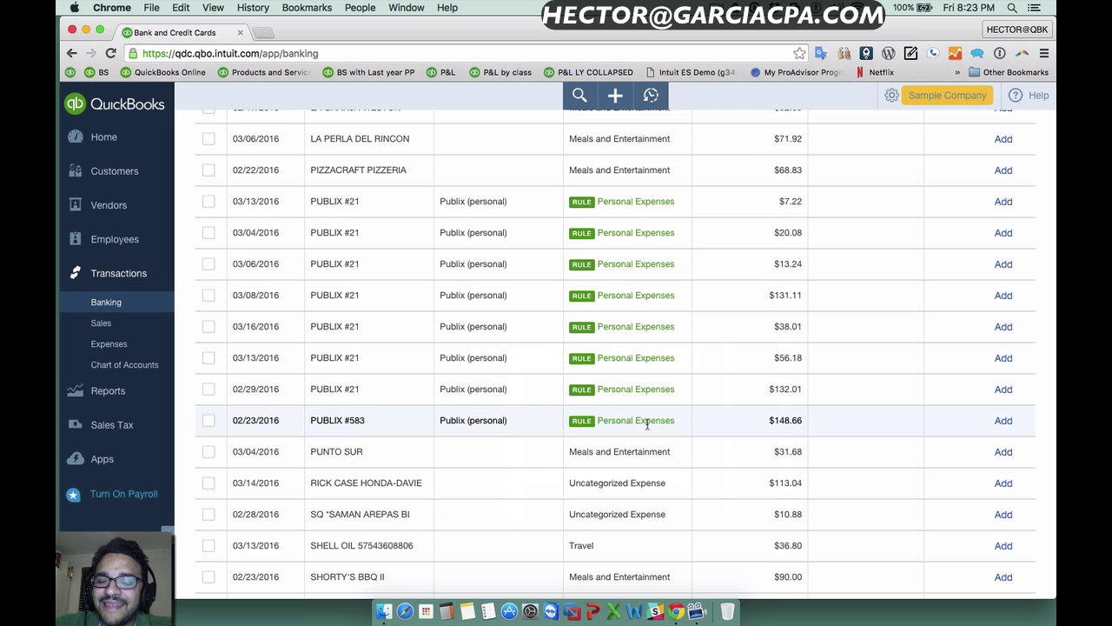
scroll(648, 424, "up", 10)
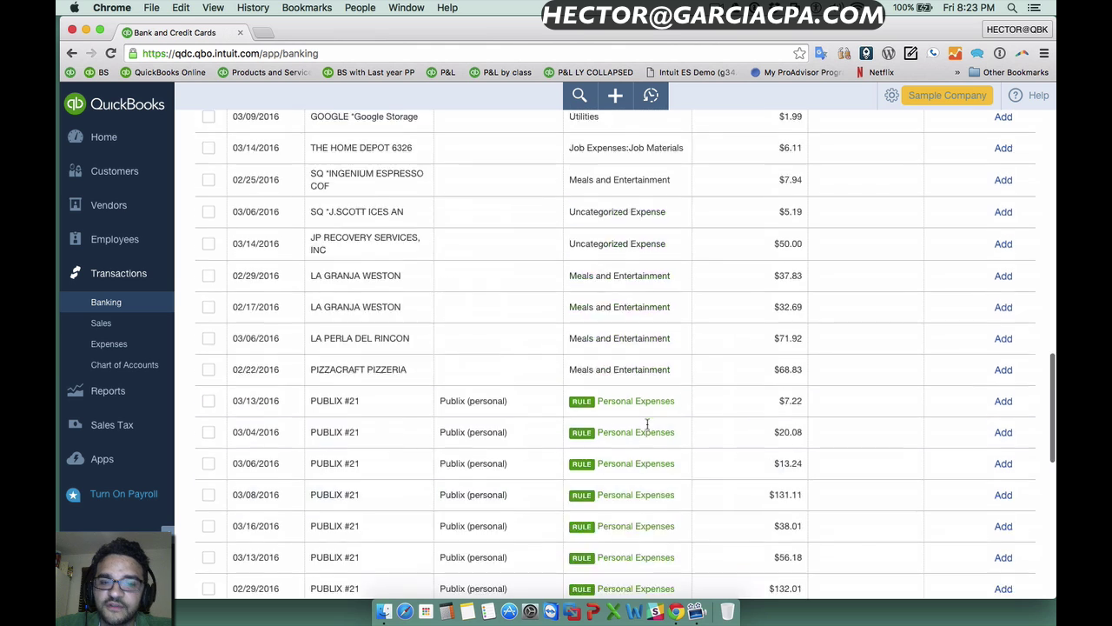
- Open the bank rules list and move the Publix (office) rule above the Publix rule
left_click(939, 141)
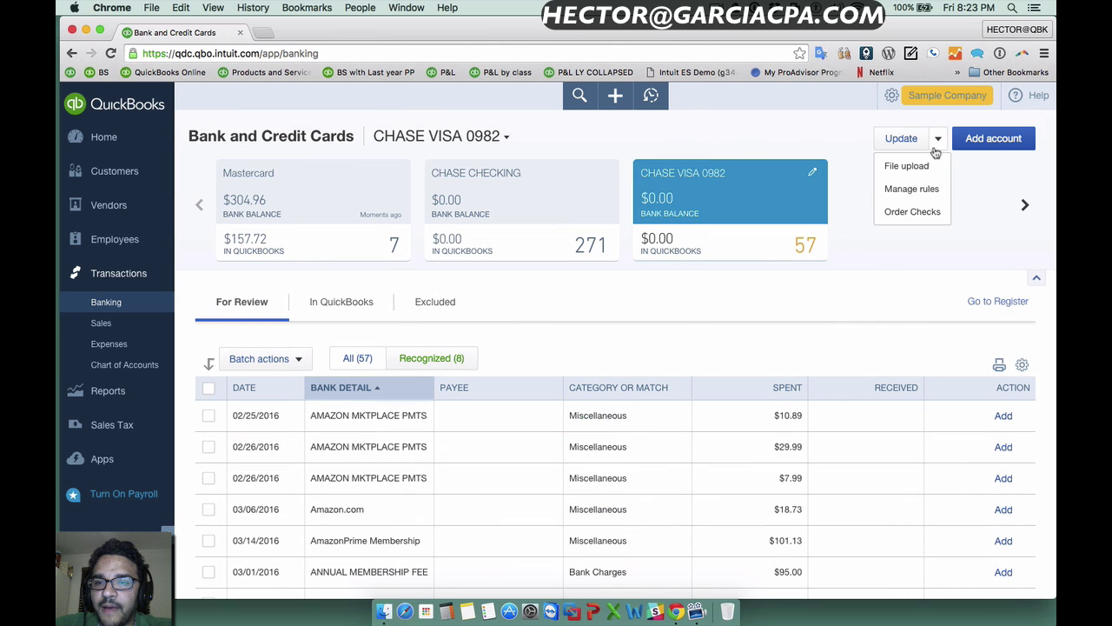
left_click(919, 187)
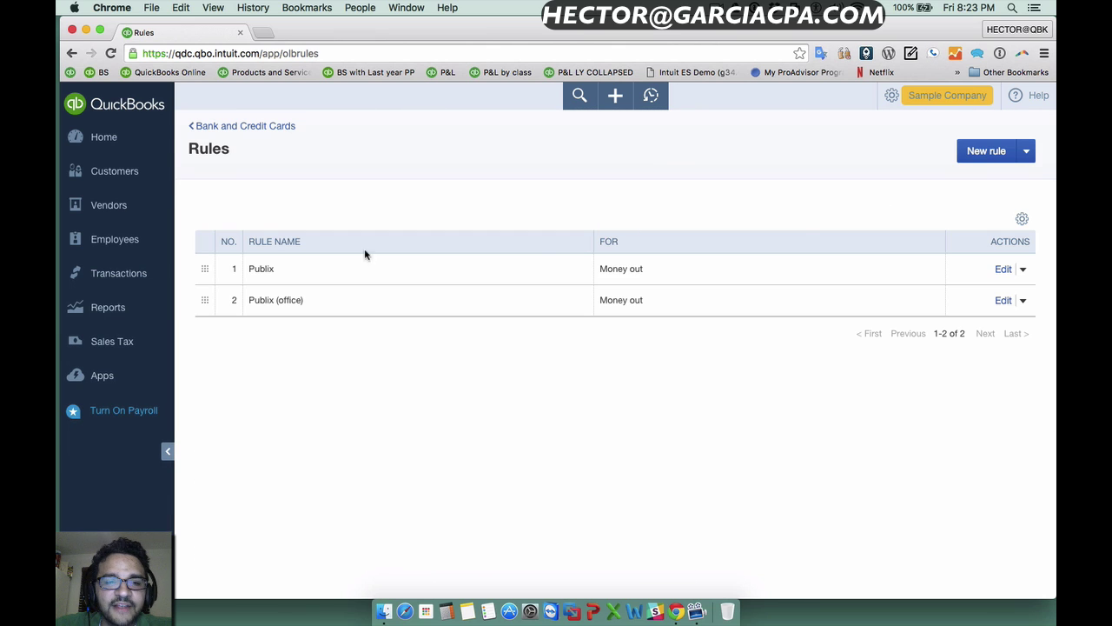
left_click_drag(204, 300, 205, 263)
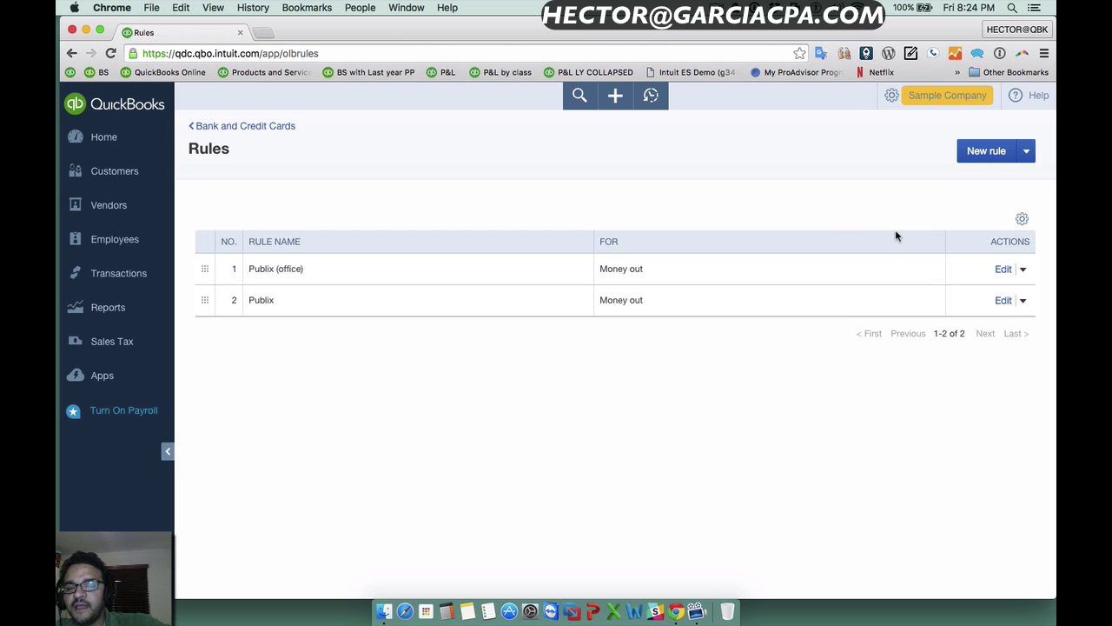
- Return to the bank feed and check which rule category the PUBLIX #583 transaction gets with the Publix (office) rule first
left_click(235, 126)
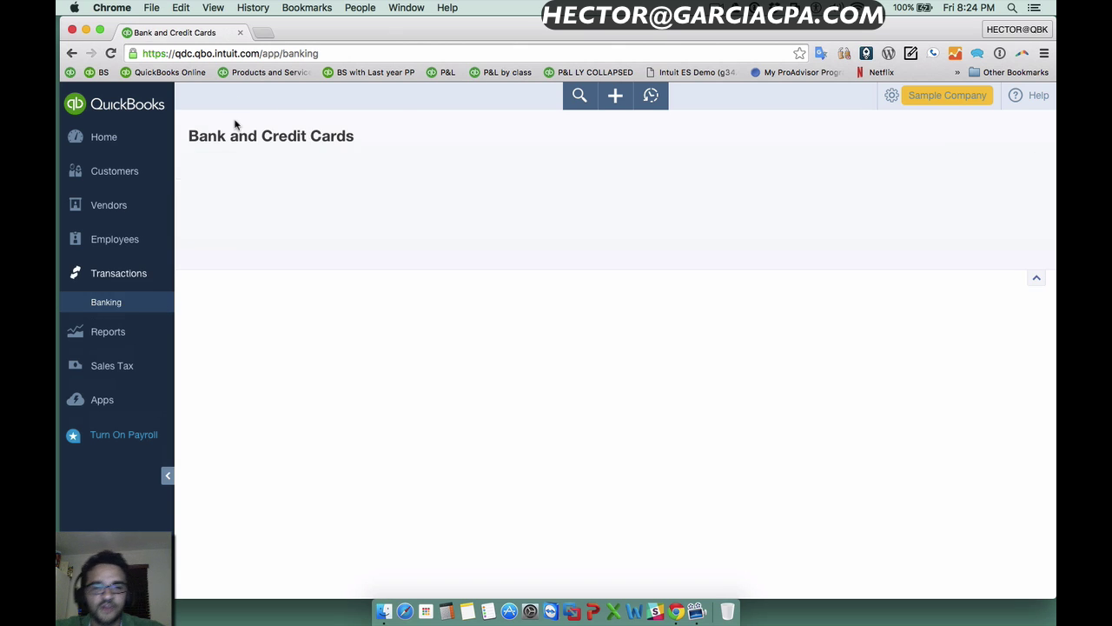
scroll(503, 230, "down", 15)
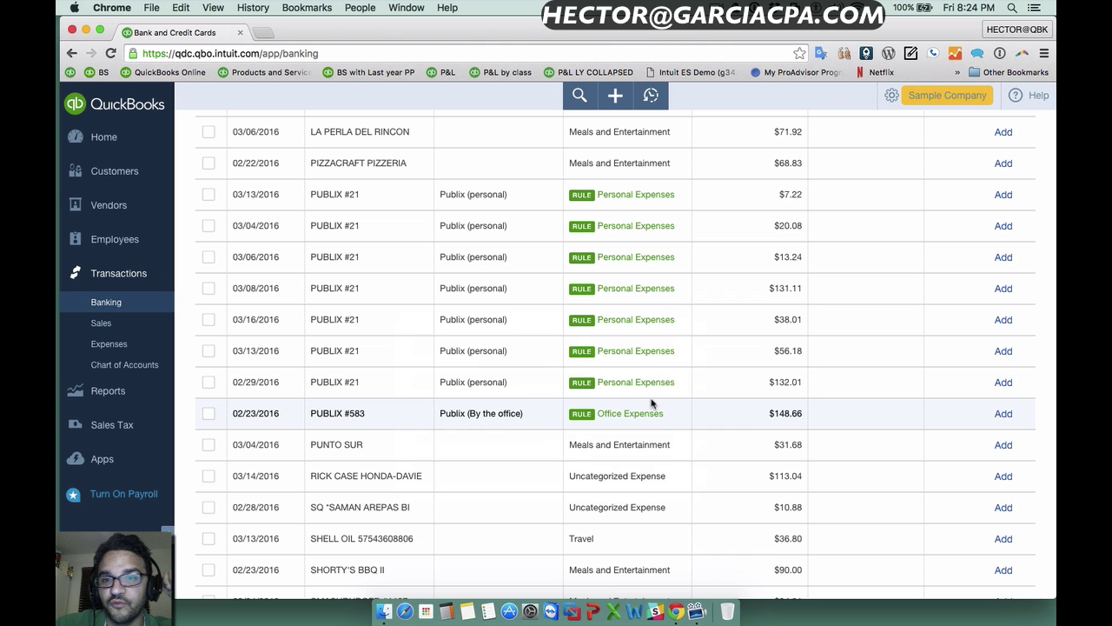
scroll(652, 403, "up", 15)
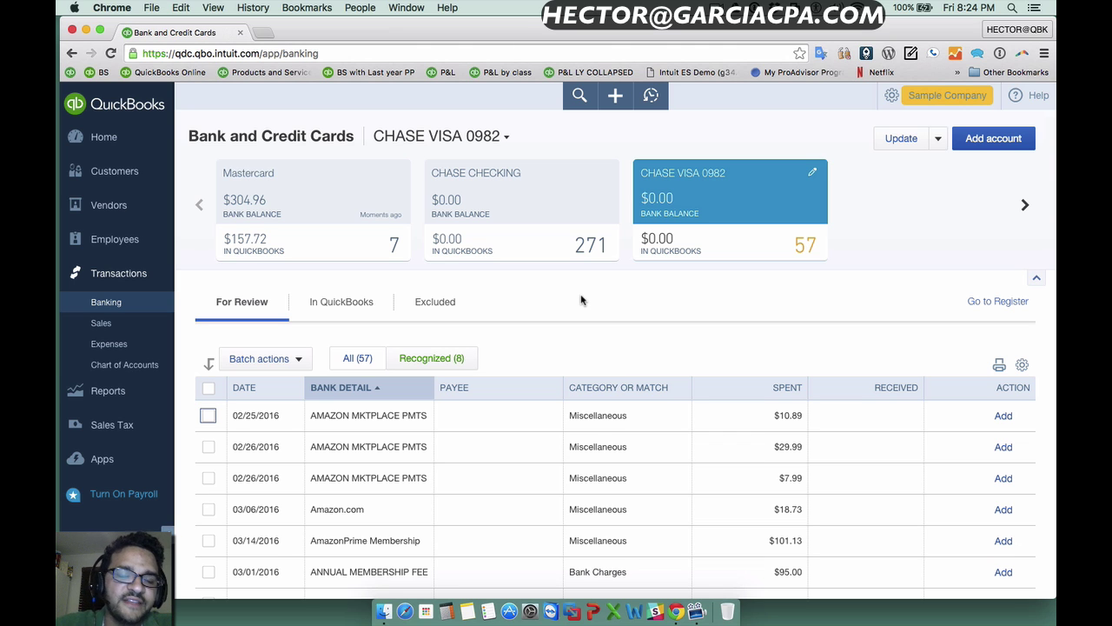
- Filter the CHASE VISA 0982 review list to recognized transactions, select all of them, and accept them as a batch
scroll(583, 300, "down", 3)
scroll(583, 298, "up", 2)
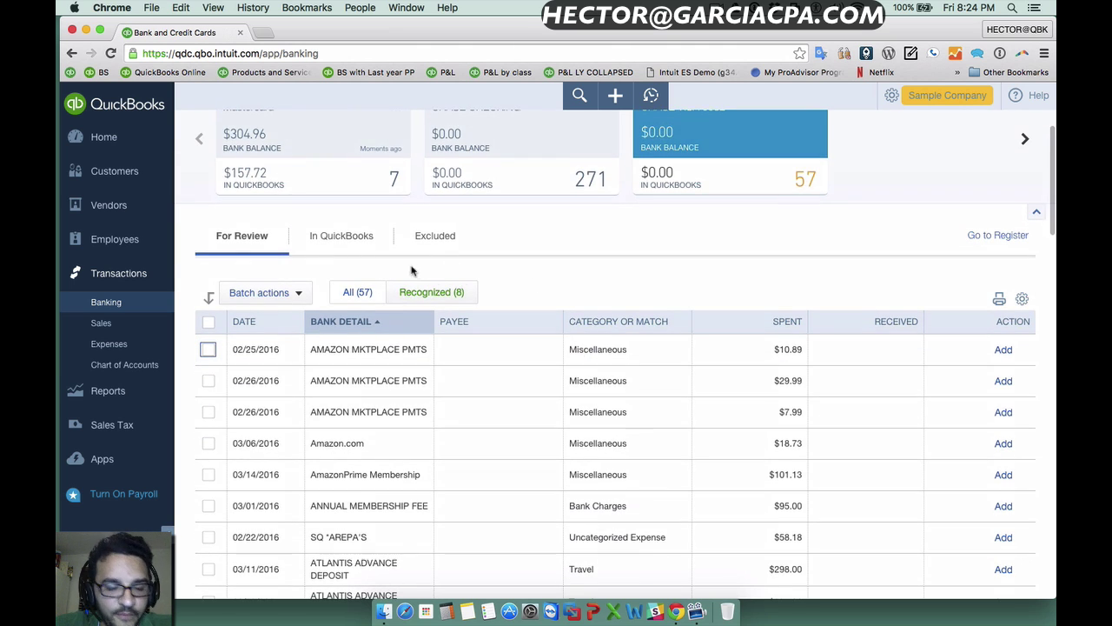
left_click(432, 293)
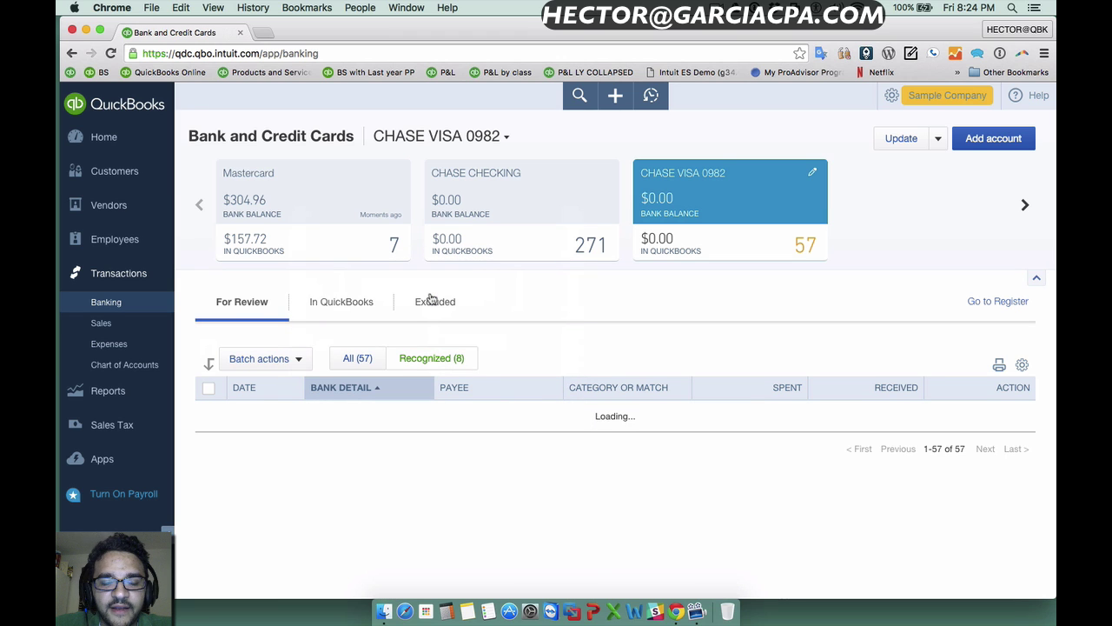
scroll(631, 339, "down", 2)
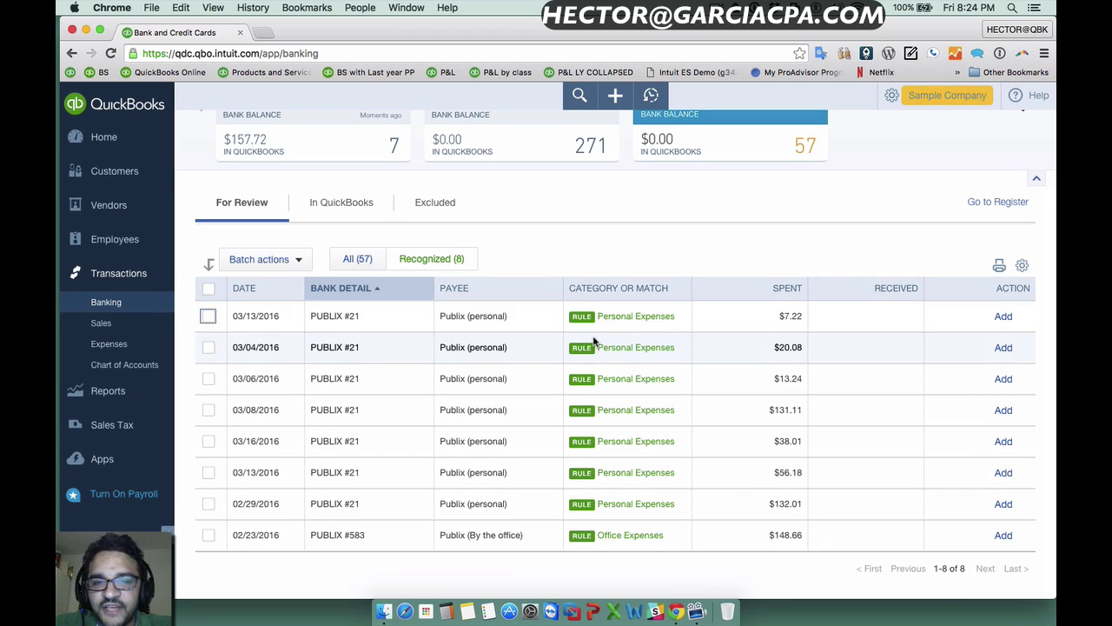
left_click(208, 288)
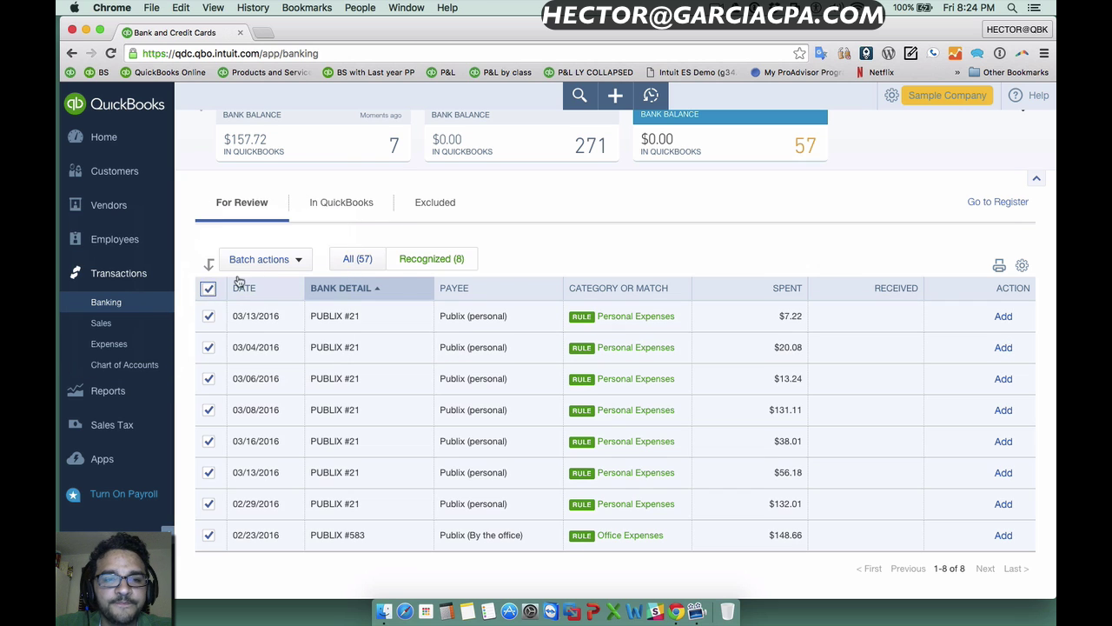
left_click(264, 260)
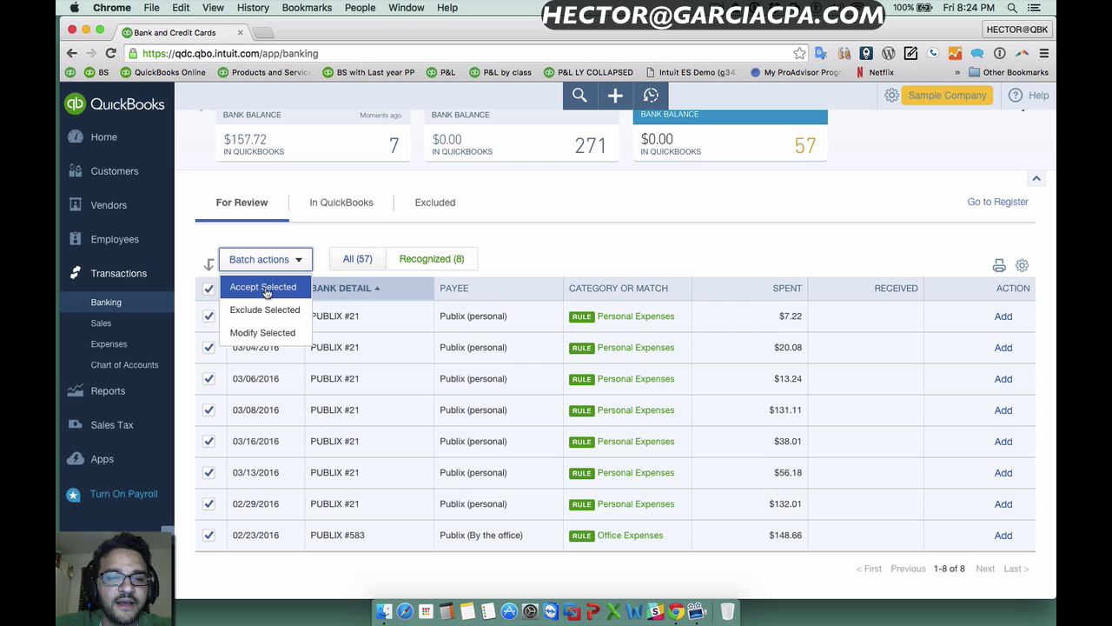
left_click(262, 287)
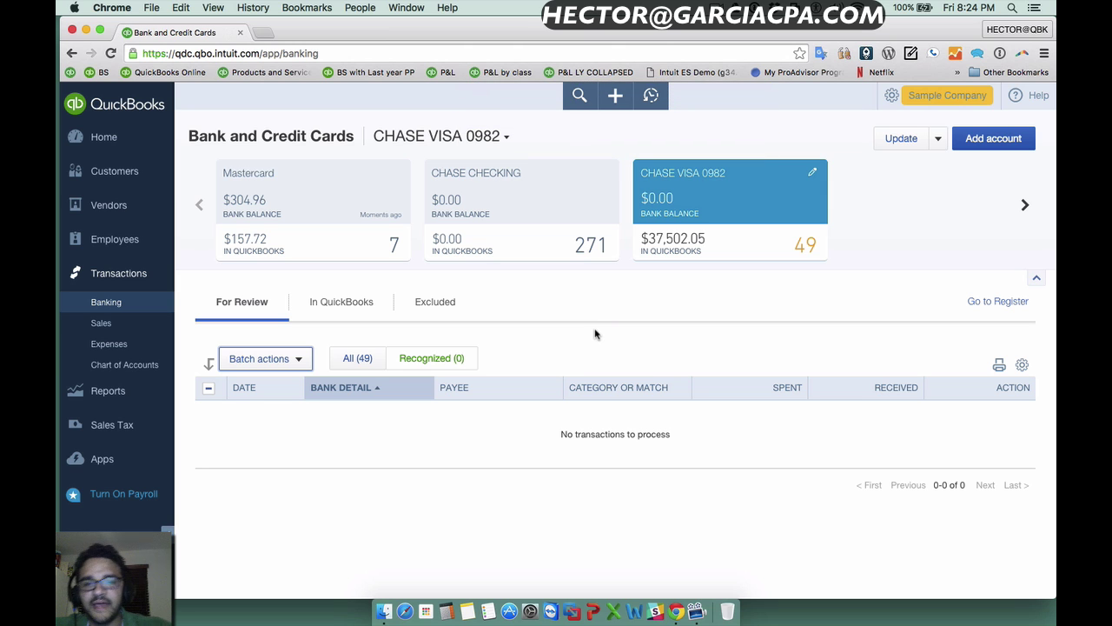
- Show all remaining transactions for review and look over the Amazon entries' bank details
left_click(356, 358)
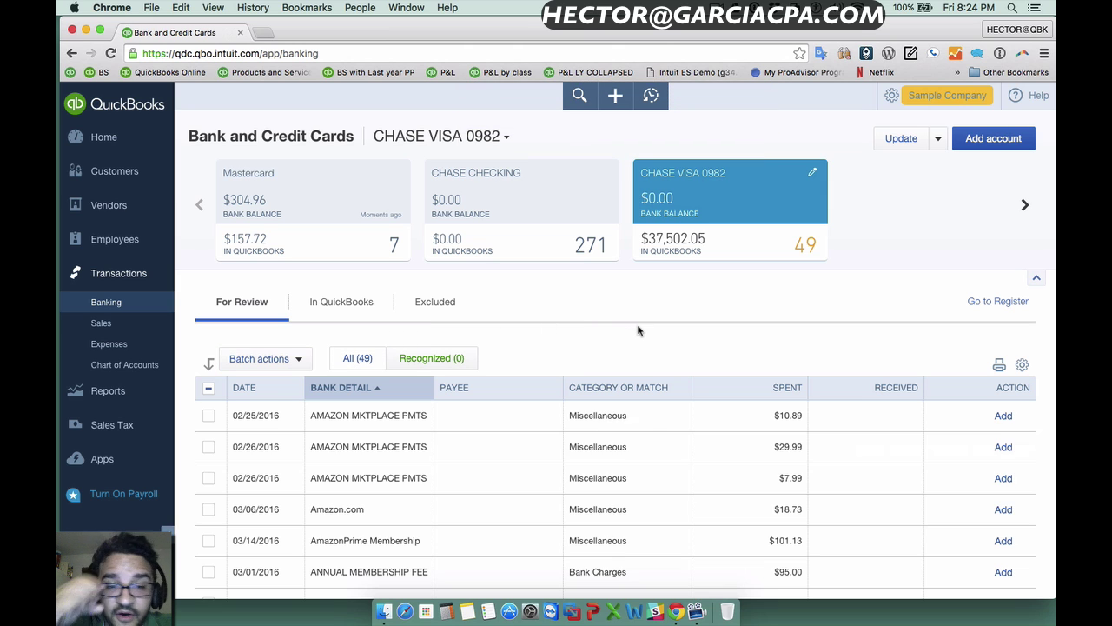
scroll(588, 335, "down", 3)
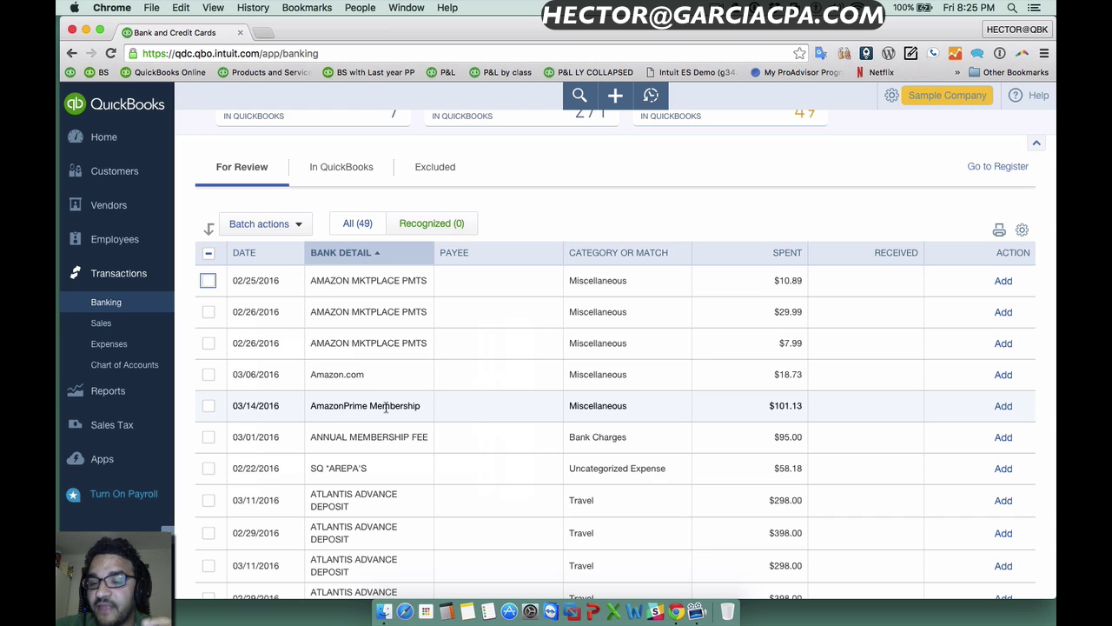
scroll(926, 191, "up", 5)
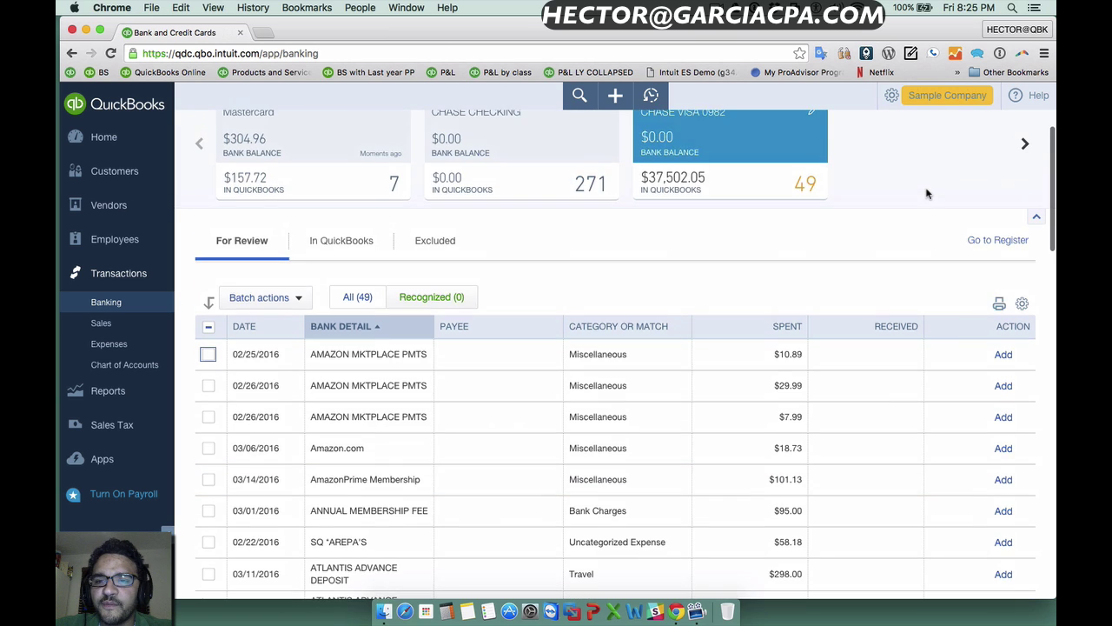
- Create a new money-out bank rule named Amazon with the condition that the bank text contains Amazon
left_click(938, 140)
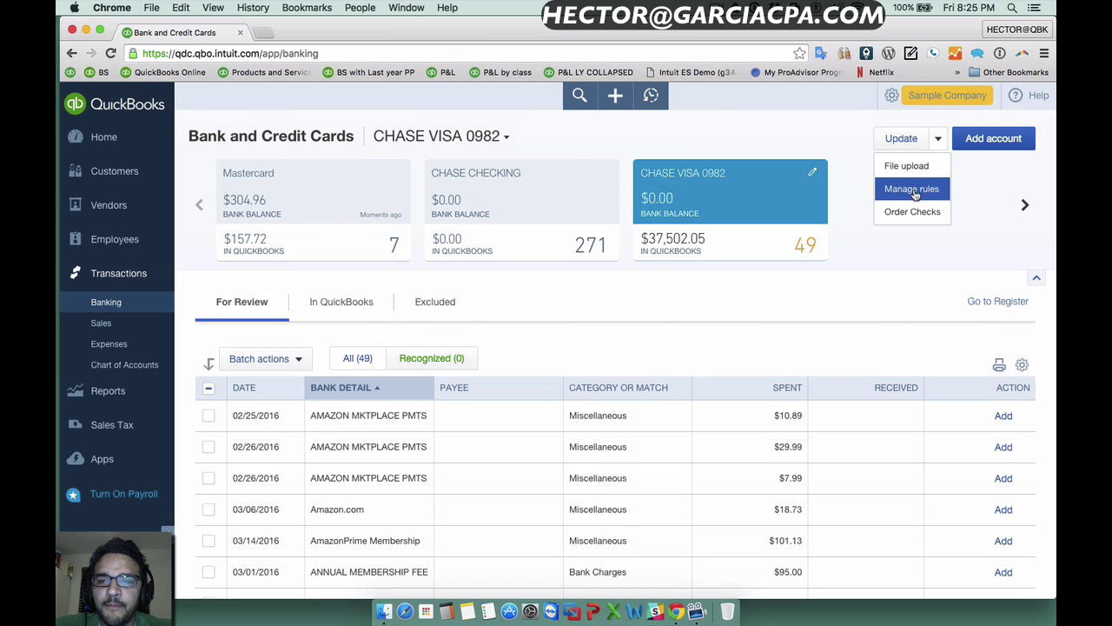
left_click(913, 190)
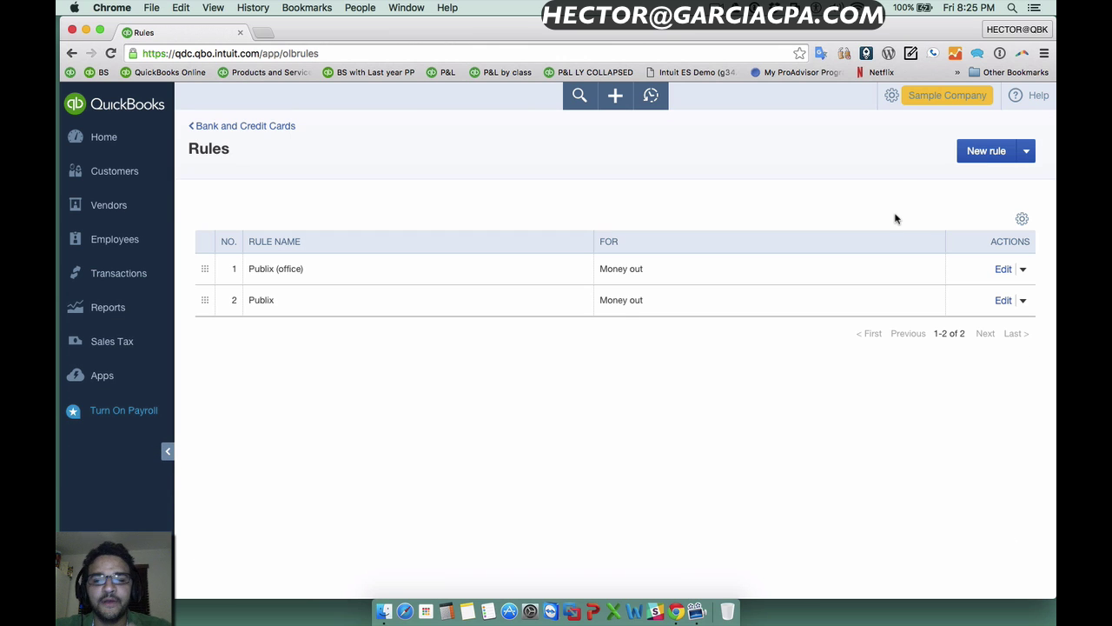
left_click(977, 151)
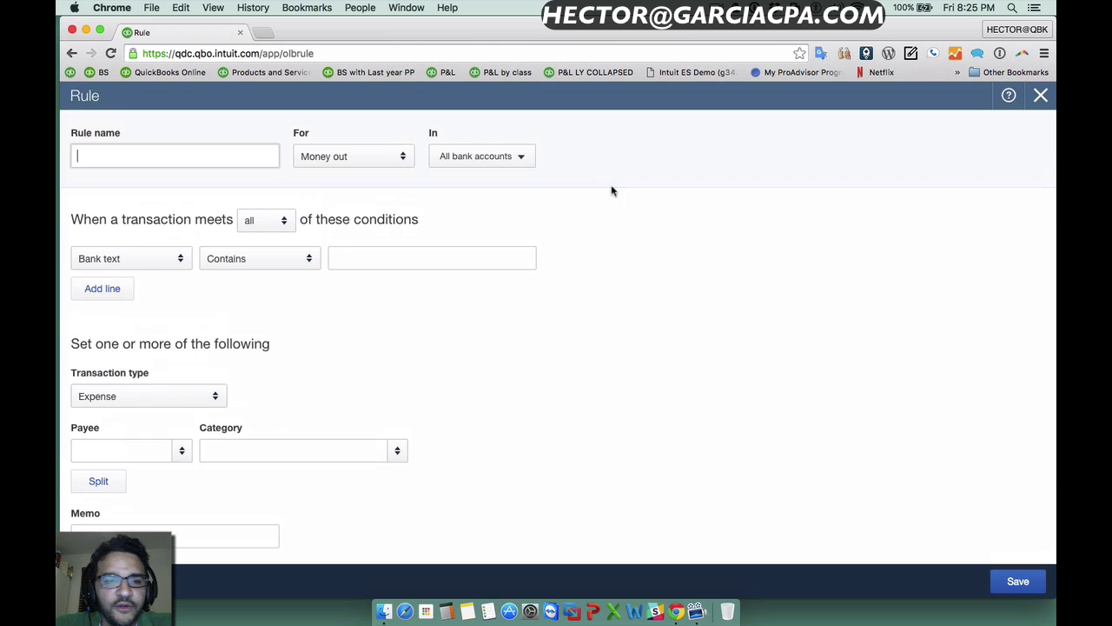
type("Amazon")
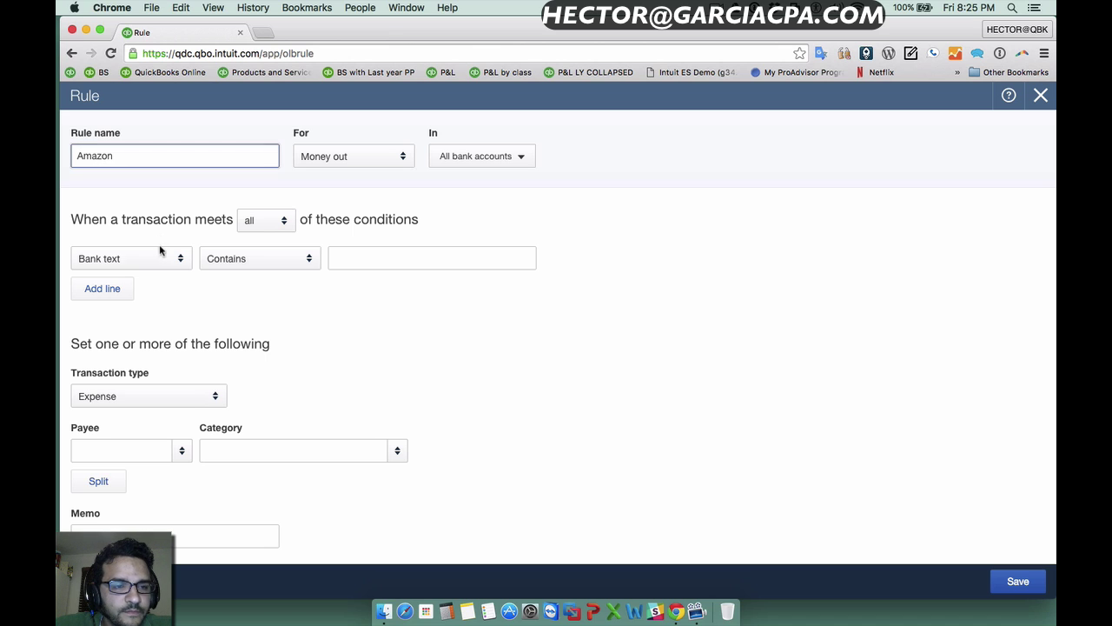
left_click(384, 257)
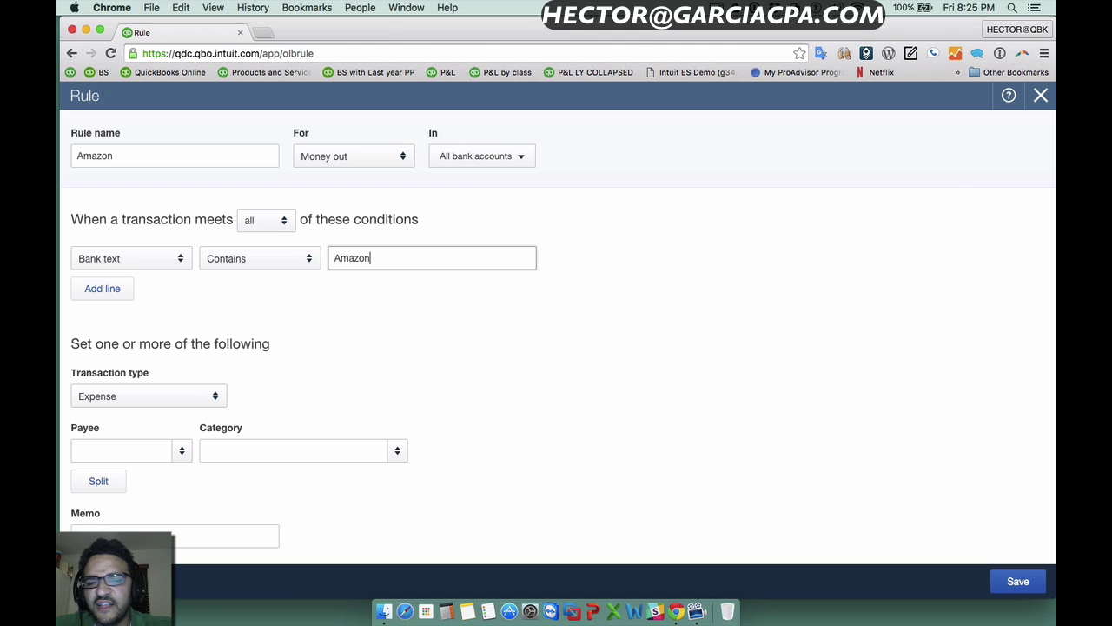
- Add Amazon as a new vendor and use it as the rule's payee
left_click(122, 451)
type("a")
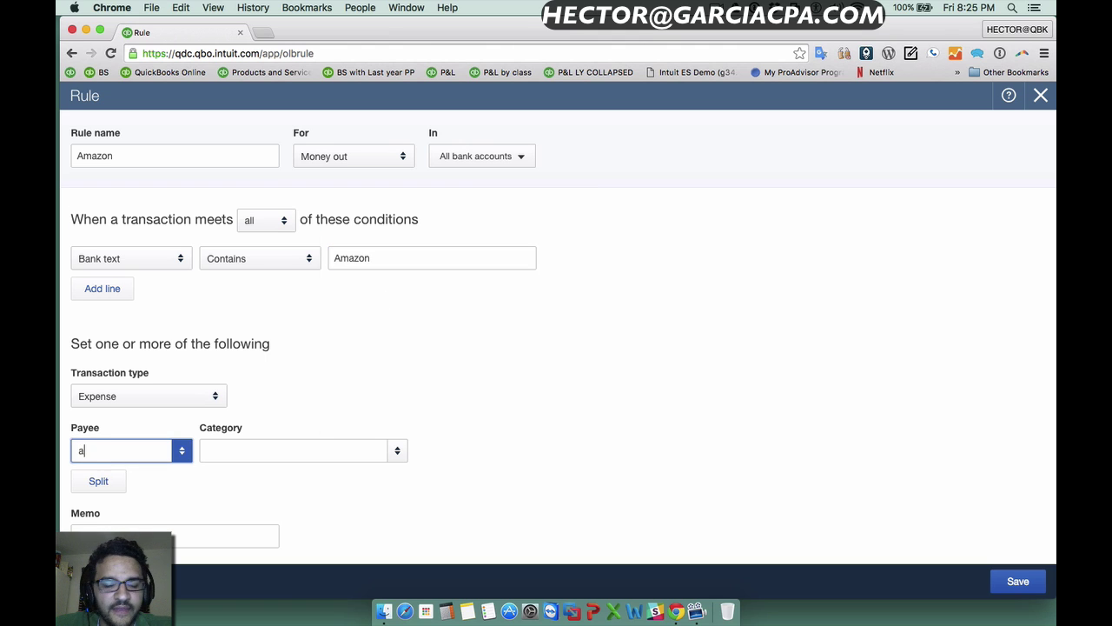
type("mazin")
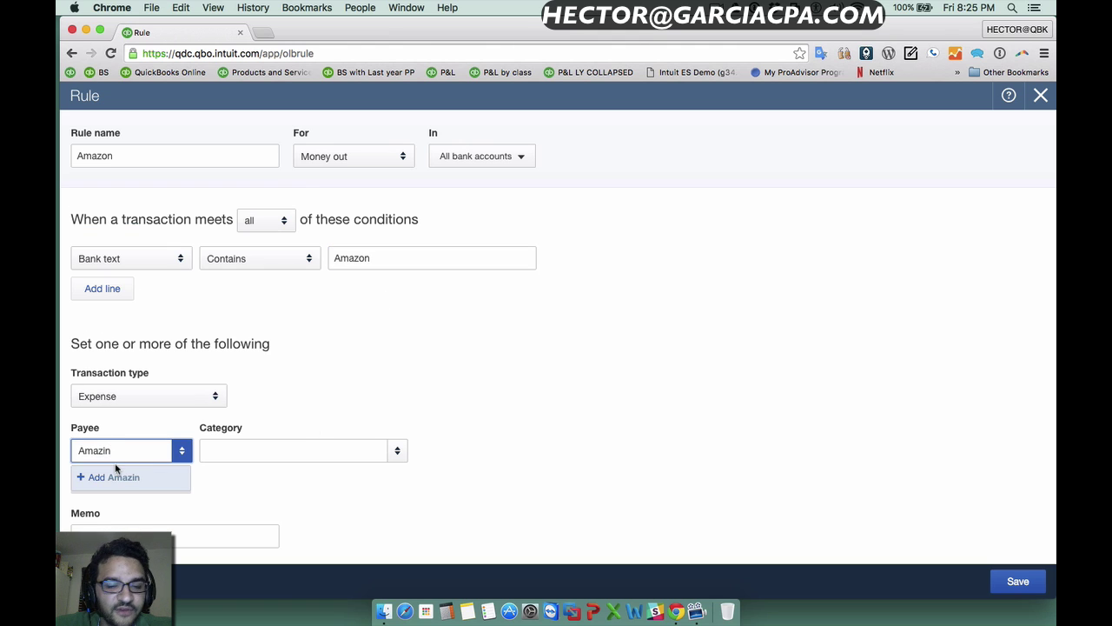
key("BackSpace")
key("BackSpace")
type("on")
left_click(128, 481)
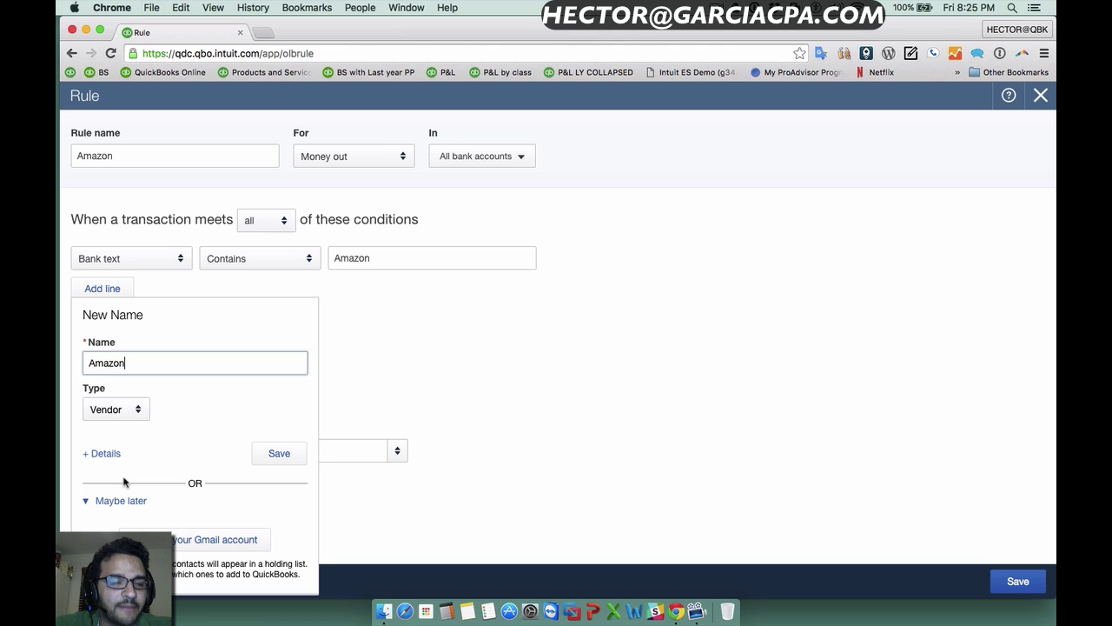
left_click(287, 459)
- Review the rule's name, bank text condition and payee, and set its category to Office Expenses
double_click(84, 157)
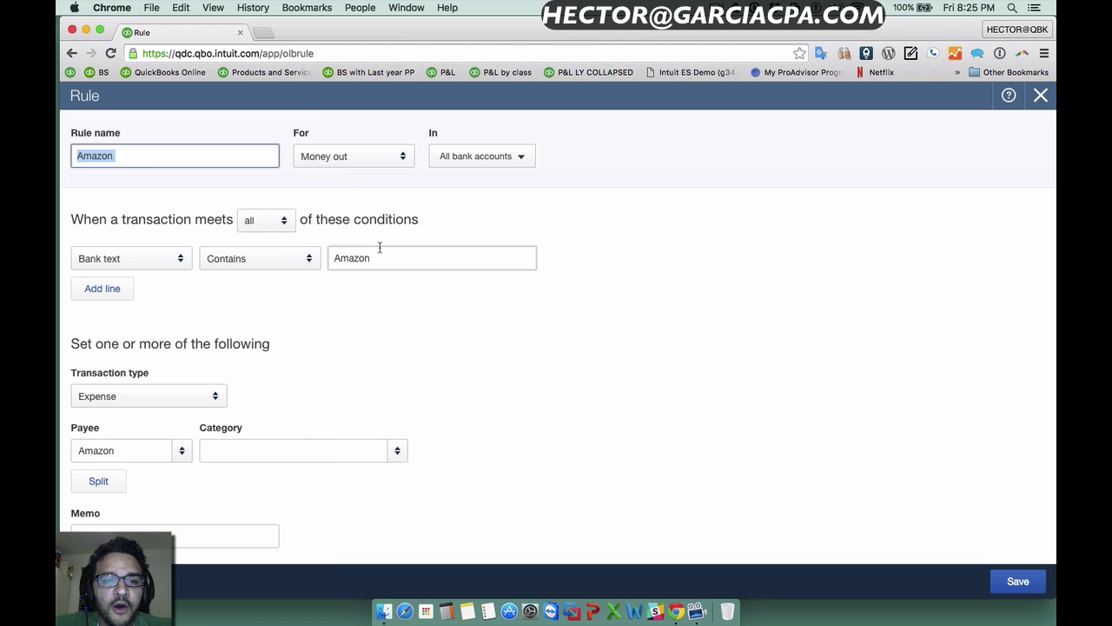
left_click_drag(378, 258, 319, 259)
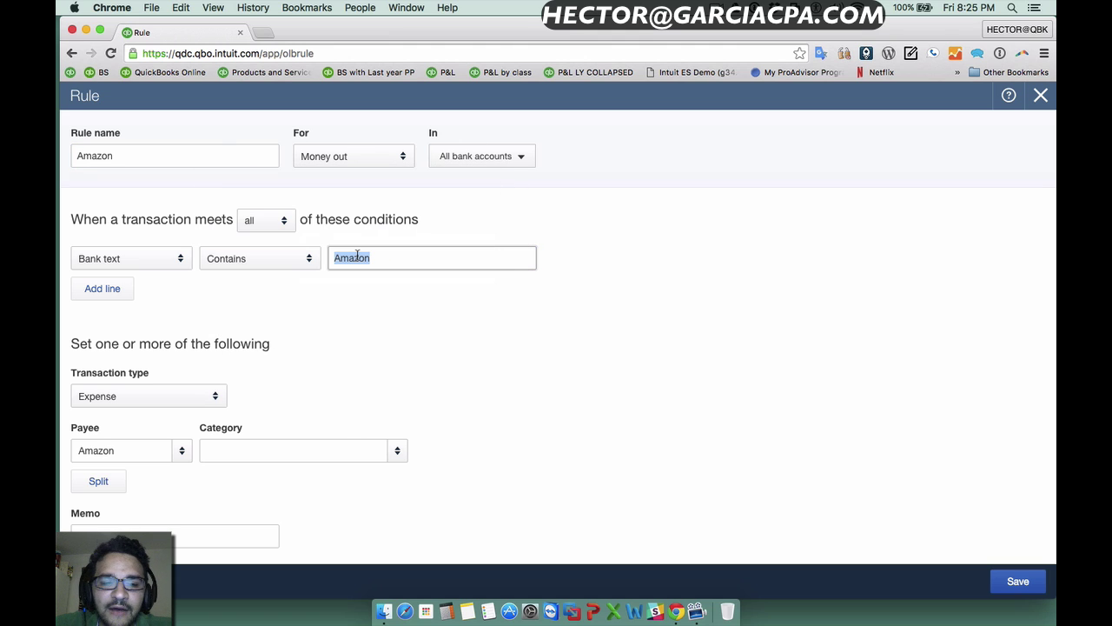
double_click(130, 450)
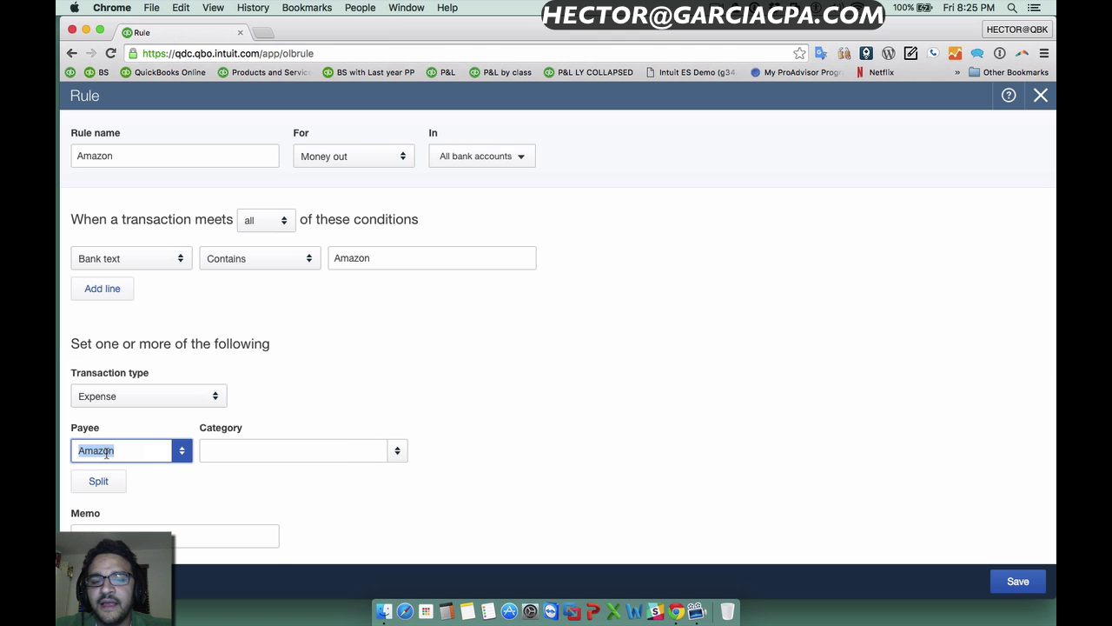
left_click(273, 455)
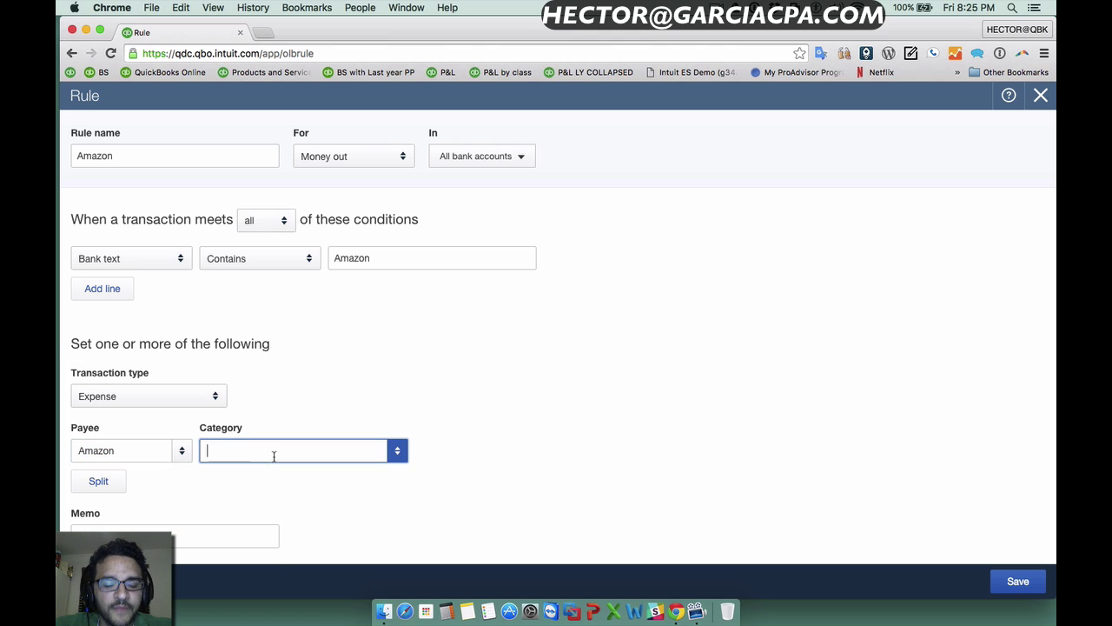
type("of")
left_click(297, 499)
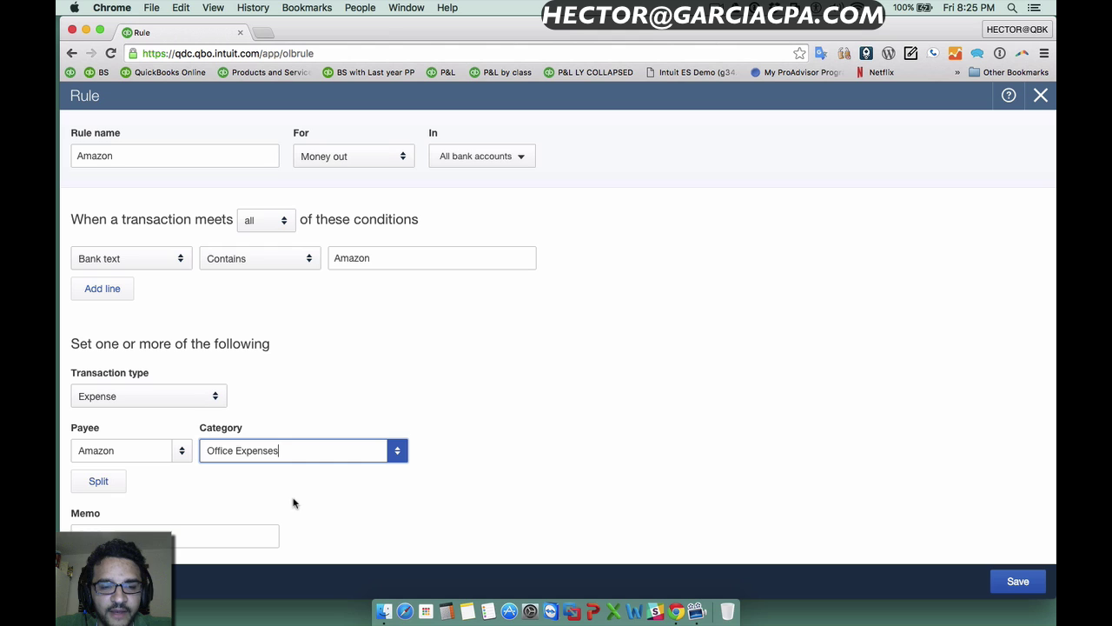
- Enter "* Auto Classified by Rules" as the rule's memo and save the rule
scroll(378, 374, "down", 2)
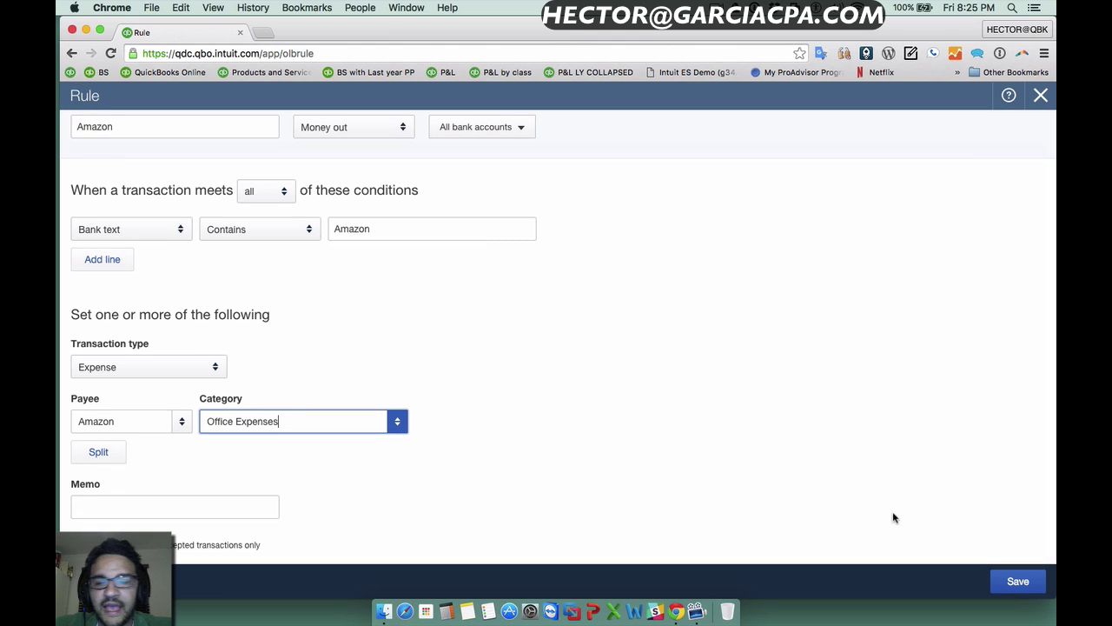
left_click(159, 513)
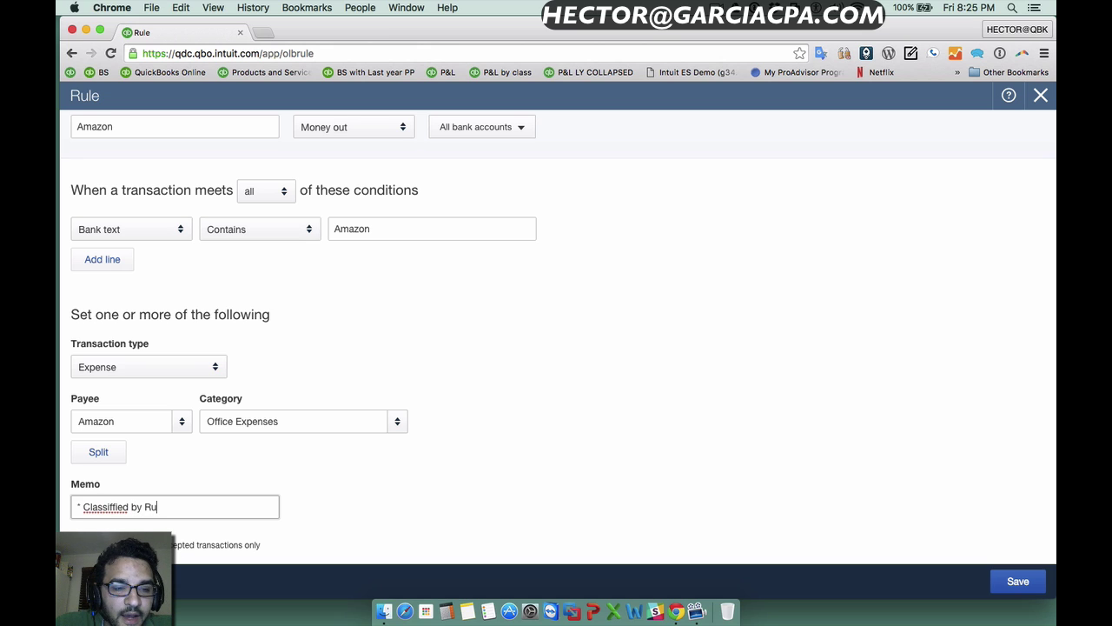
right_click(104, 506)
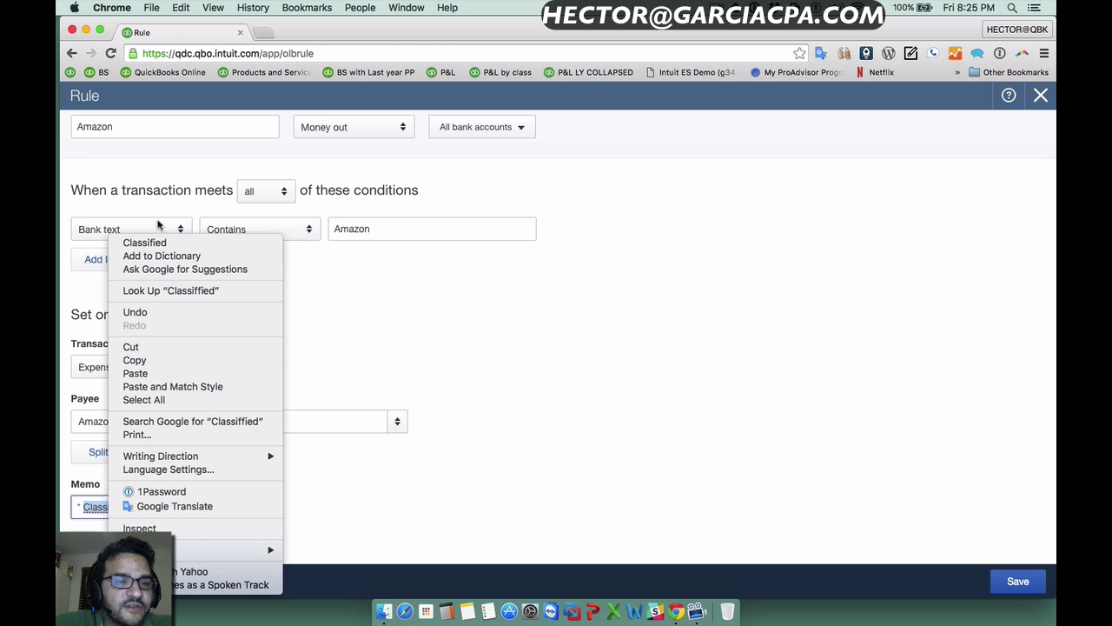
left_click(144, 243)
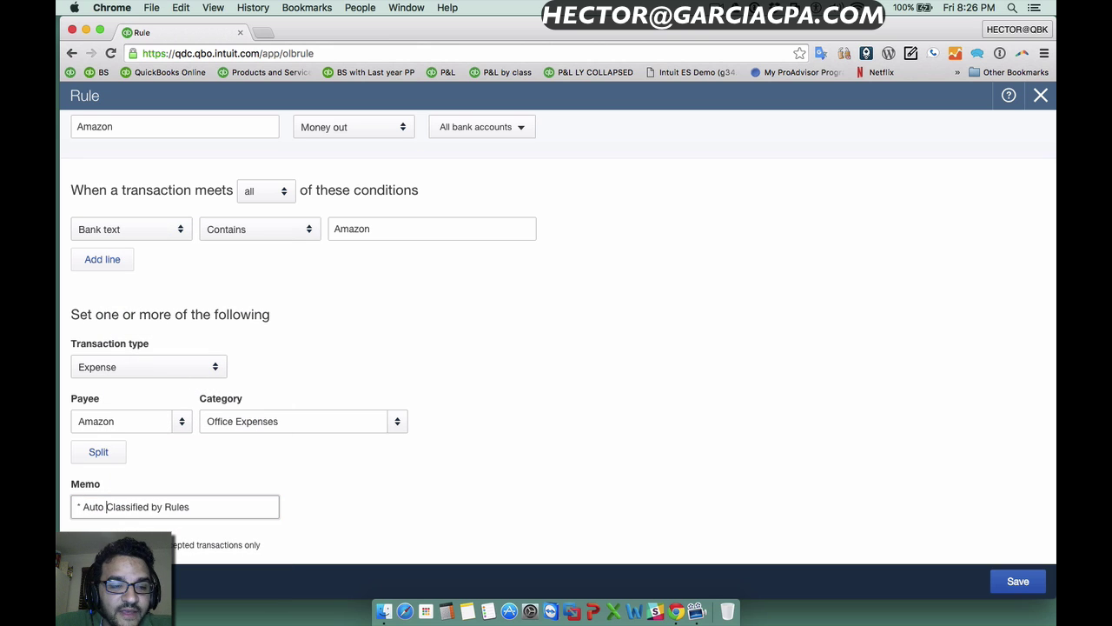
left_click_drag(206, 507, 56, 515)
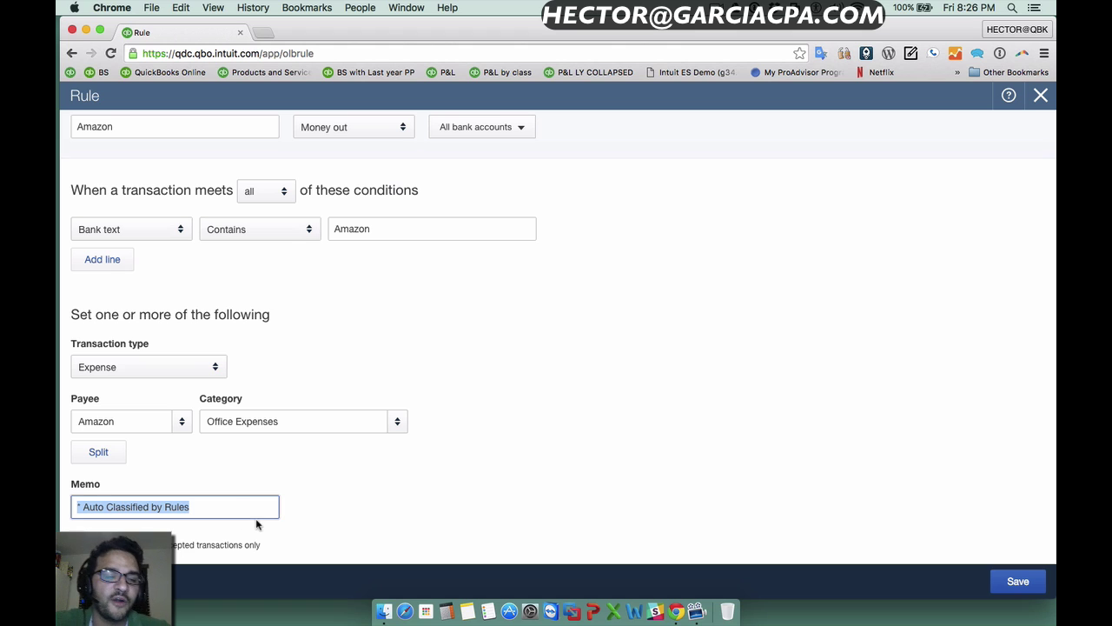
left_click_drag(256, 509, 55, 506)
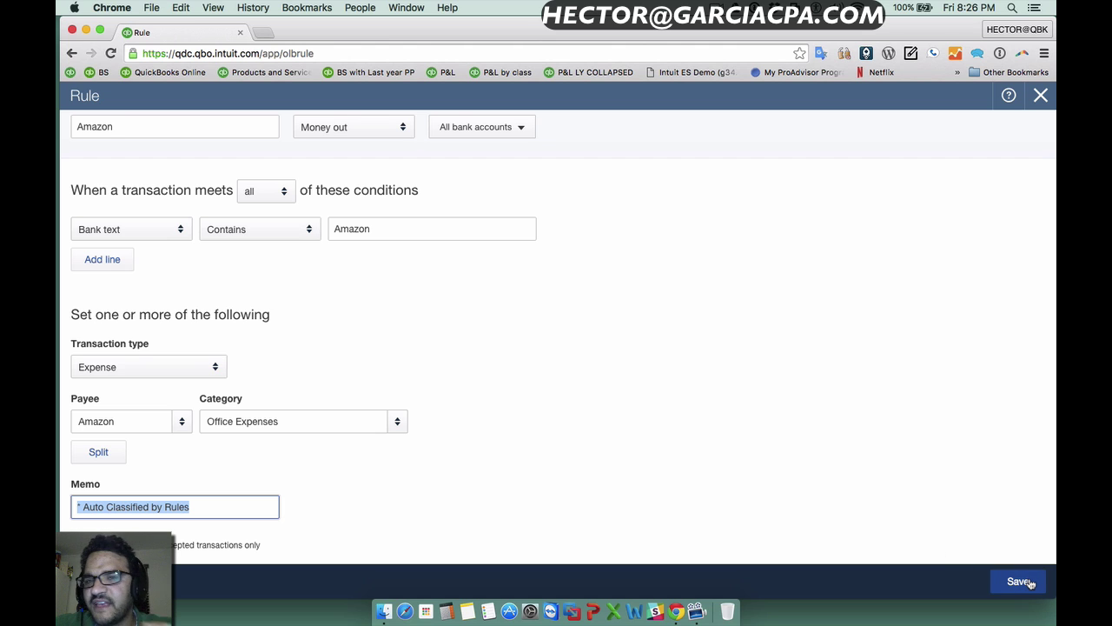
left_click(1029, 583)
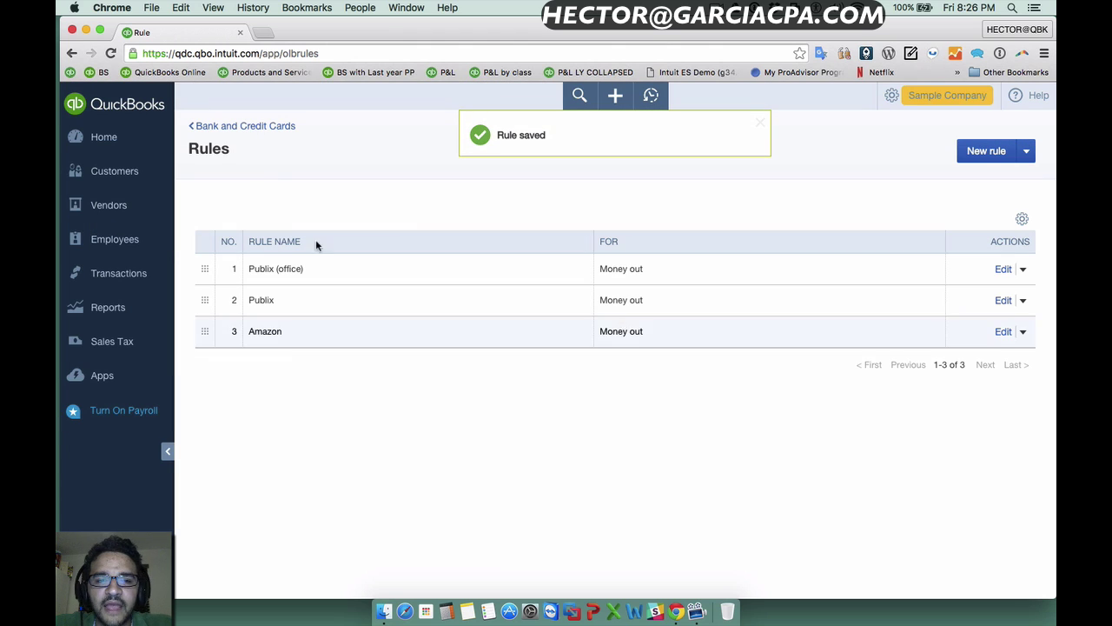
- Return to the bank feed and review the Chase Visa transactions categorized by the Amazon rule
left_click(231, 127)
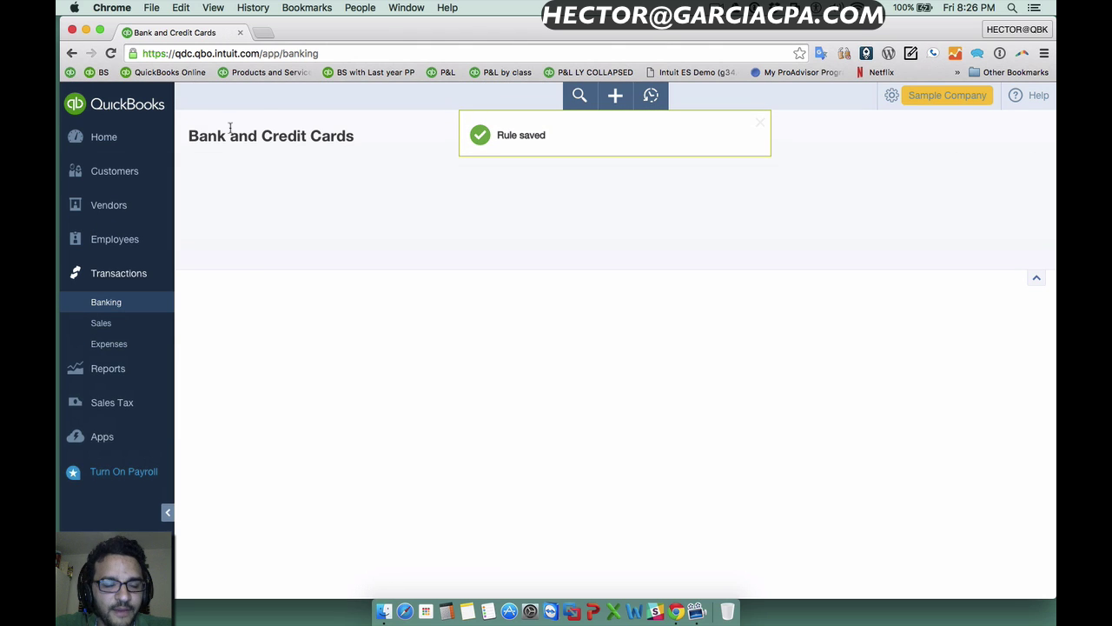
scroll(545, 343, "down", 3)
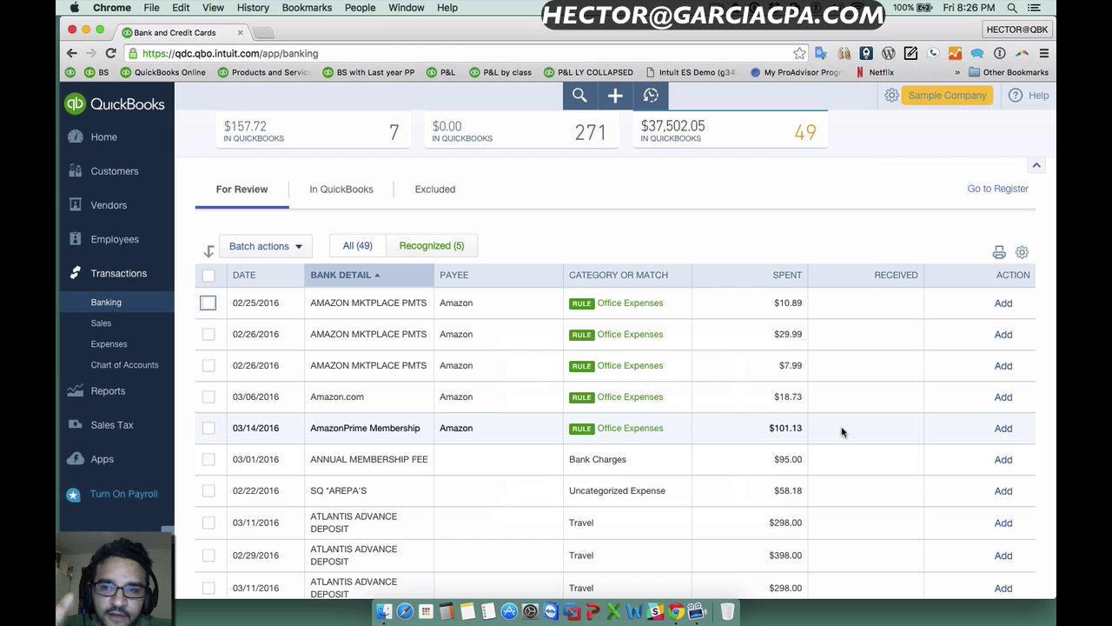
scroll(869, 311, "up", 3)
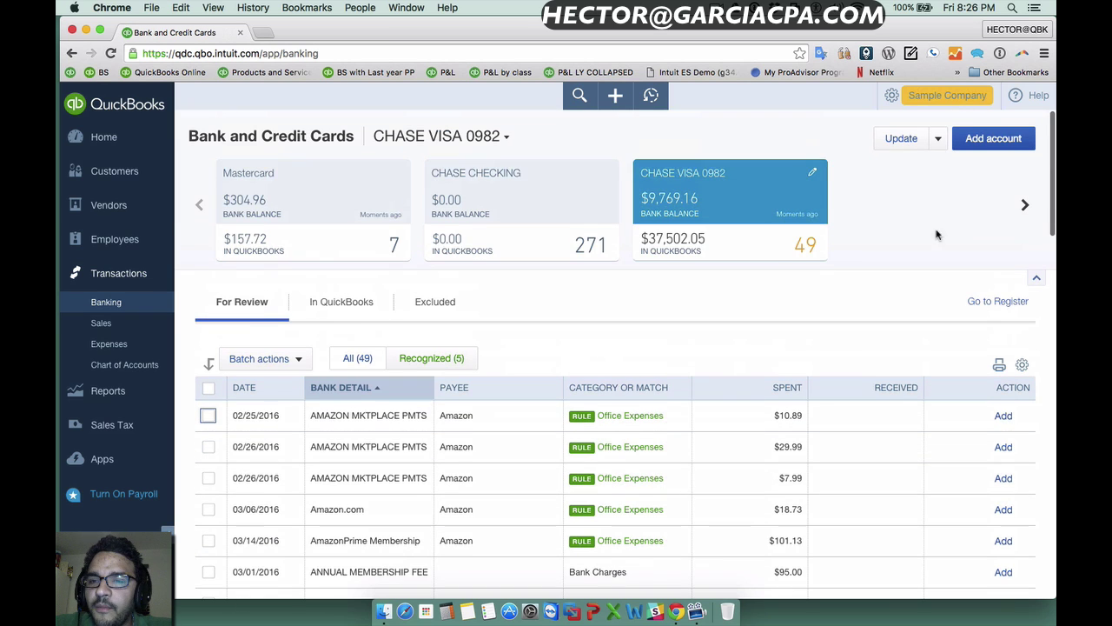
- Open the Amazon rule for editing from the list of managed bank rules
left_click(936, 148)
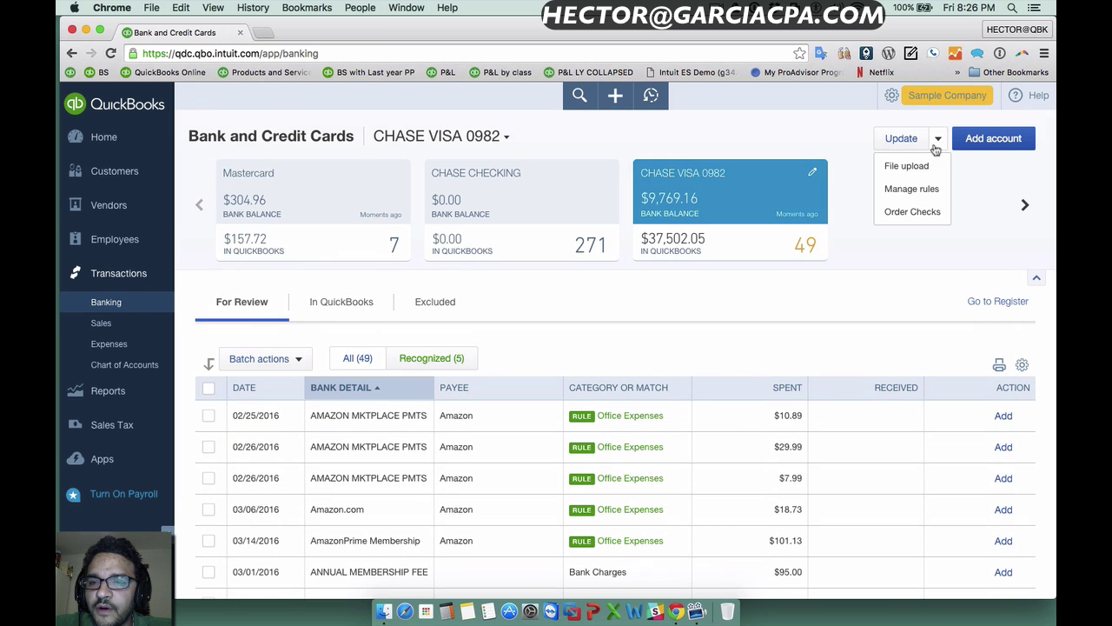
left_click(919, 189)
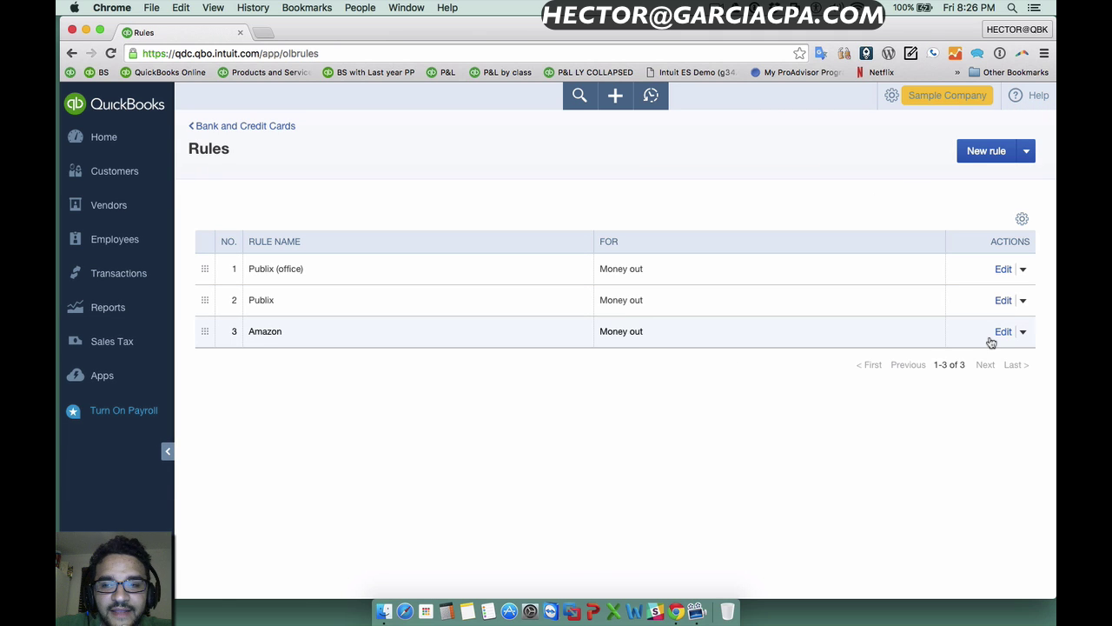
left_click(1003, 331)
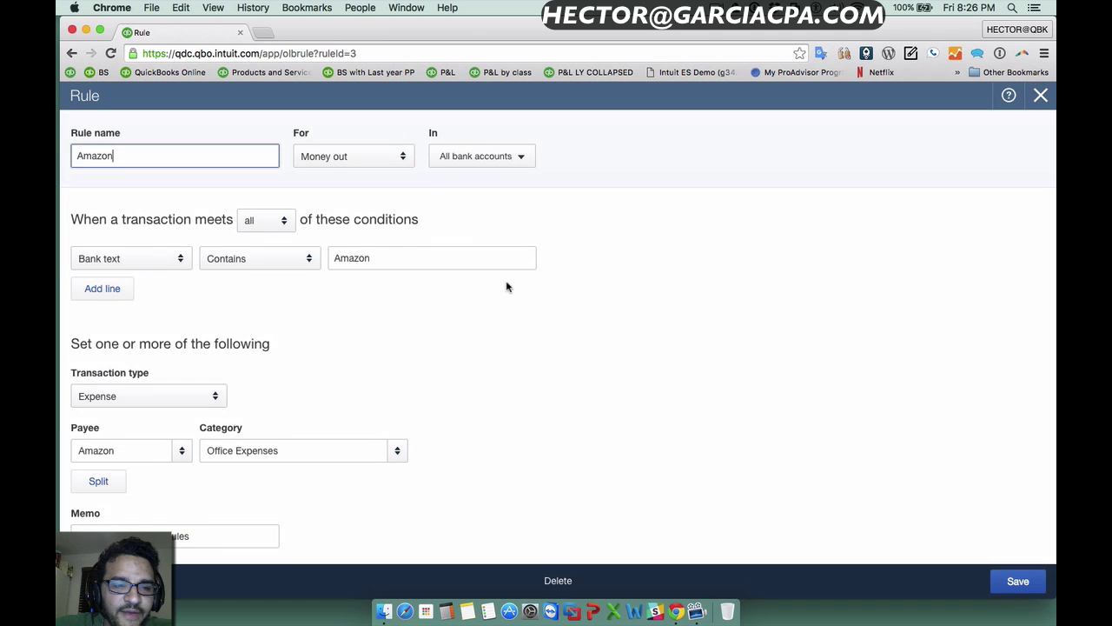
scroll(508, 287, "down", 1)
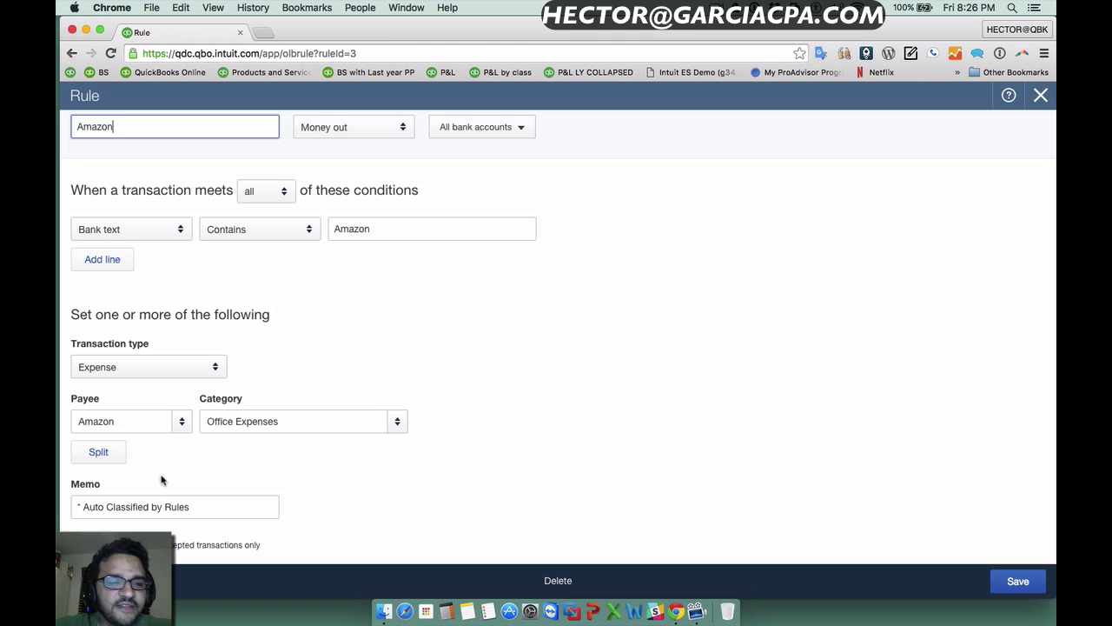
- Split the Amazon rule's category into two lines and set the split type to Amount ($)
left_click(104, 463)
scroll(385, 402, "down", 3)
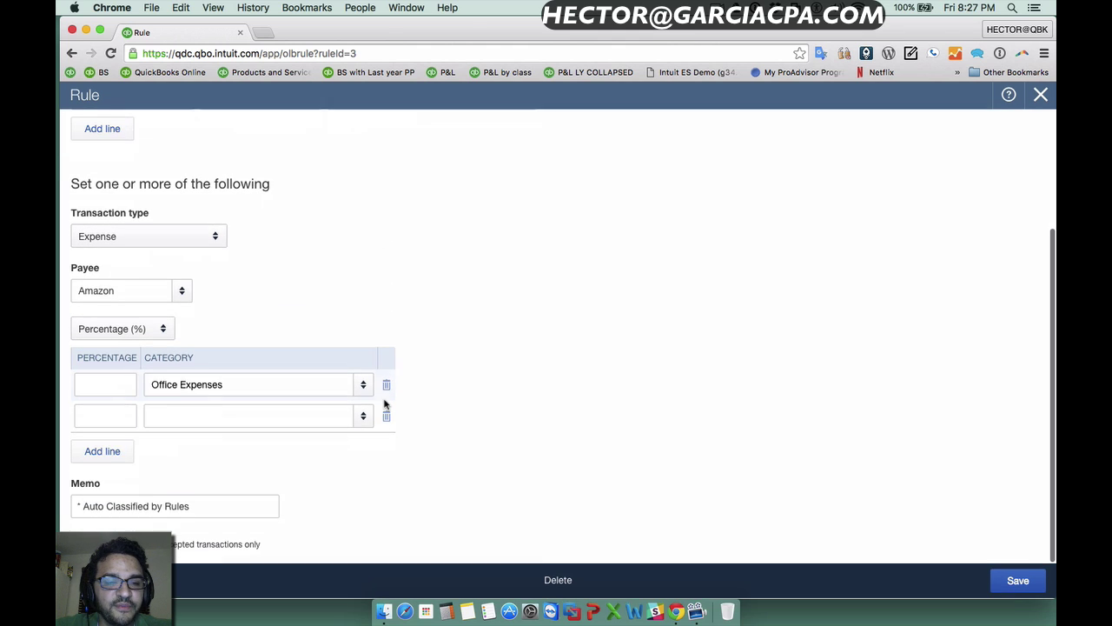
left_click(163, 334)
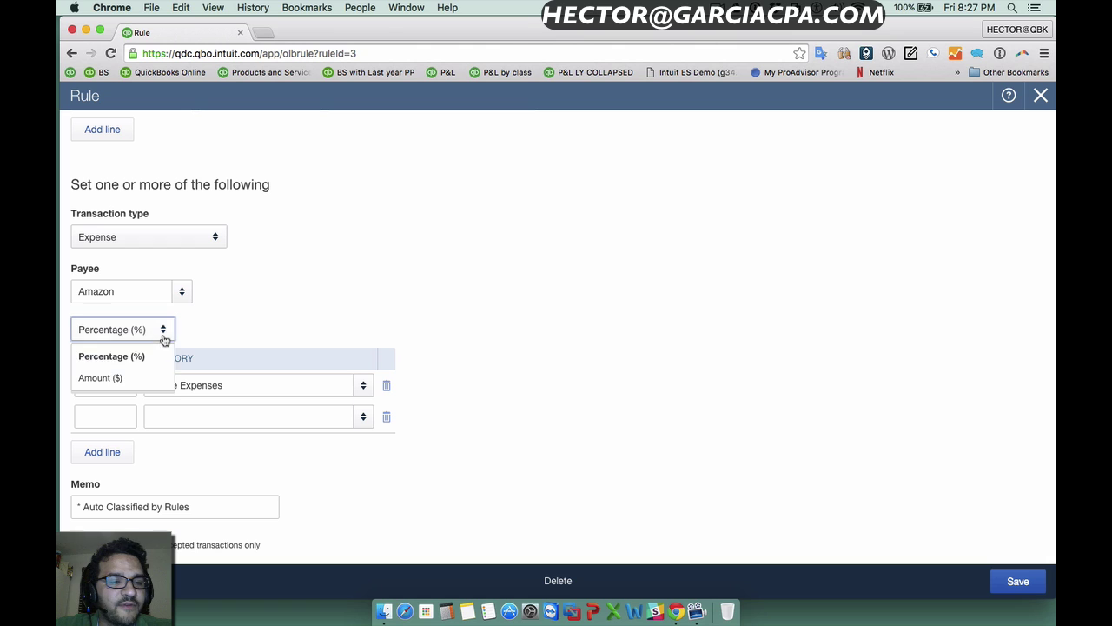
left_click(136, 377)
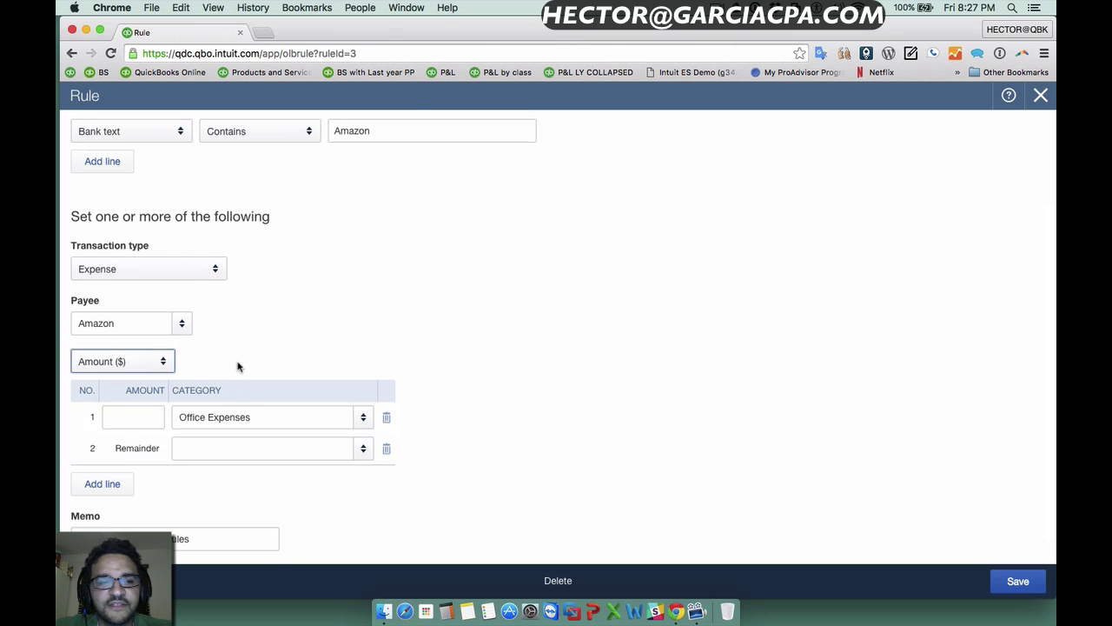
scroll(238, 367, "up", 3)
scroll(238, 367, "down", 1)
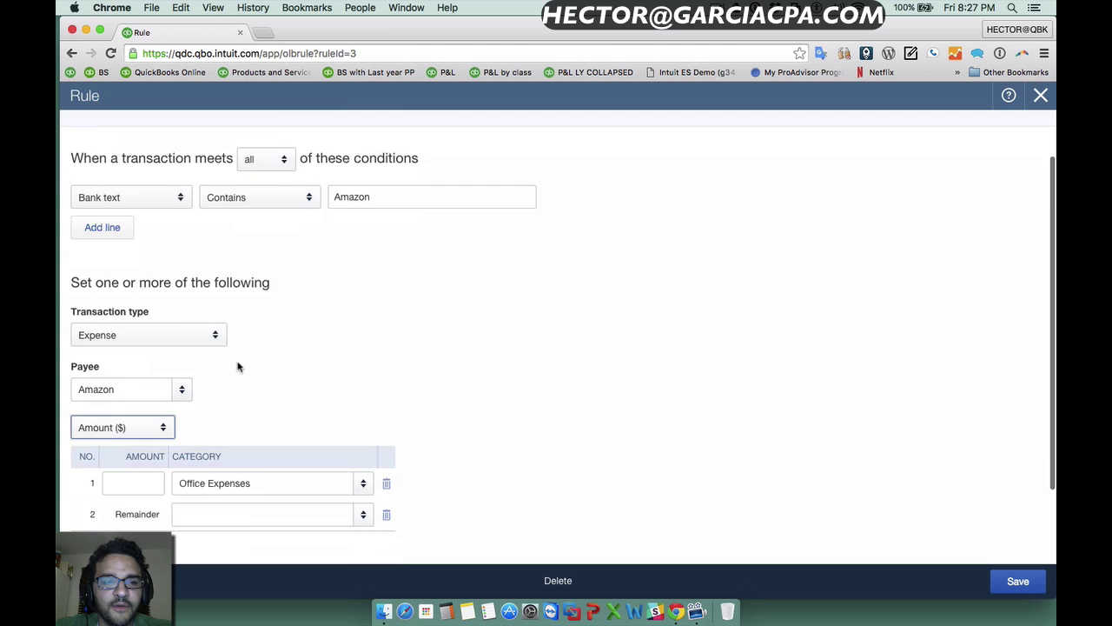
scroll(239, 367, "down", 3)
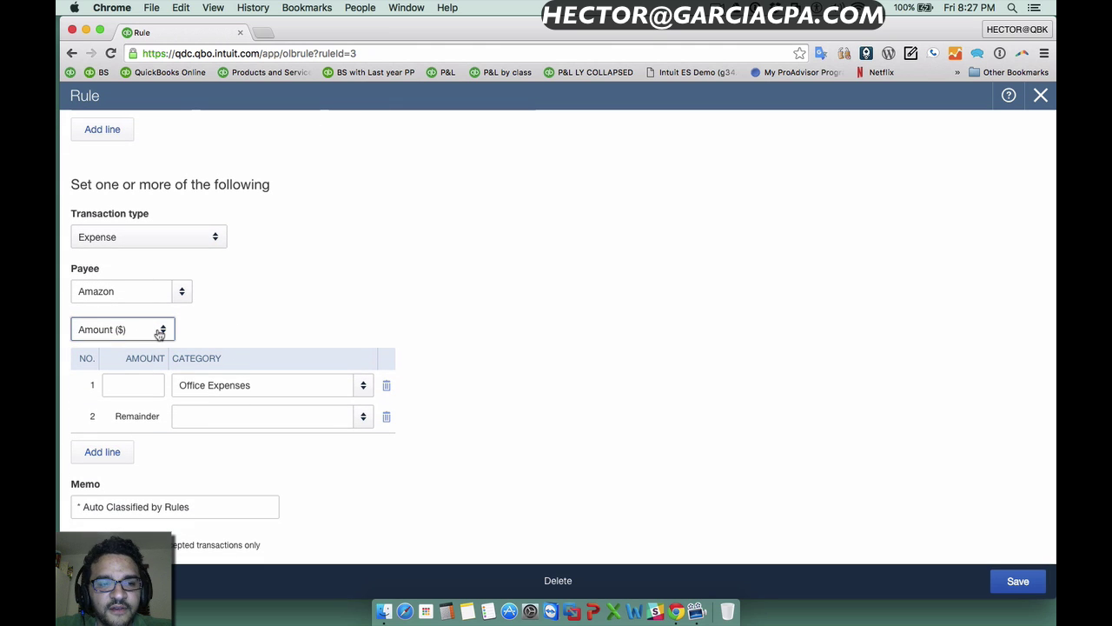
left_click(144, 382)
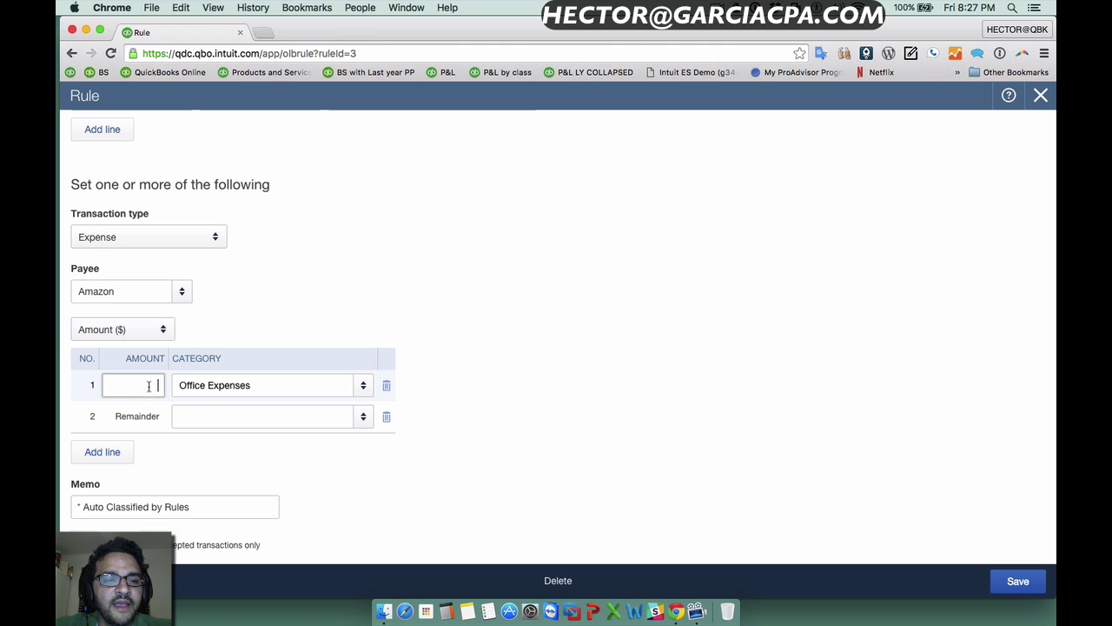
- Change the split to Percentage (%), assigning 50% to Office Expenses and 50% to Personal Expenses
left_click(149, 330)
left_click(138, 356)
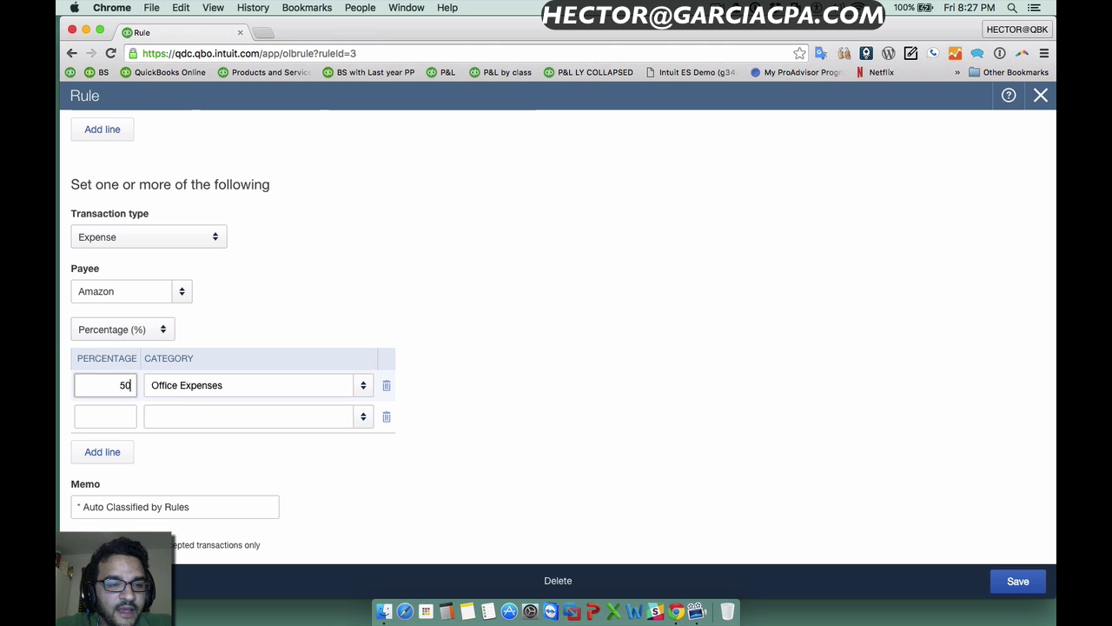
left_click(111, 407)
left_click(110, 448)
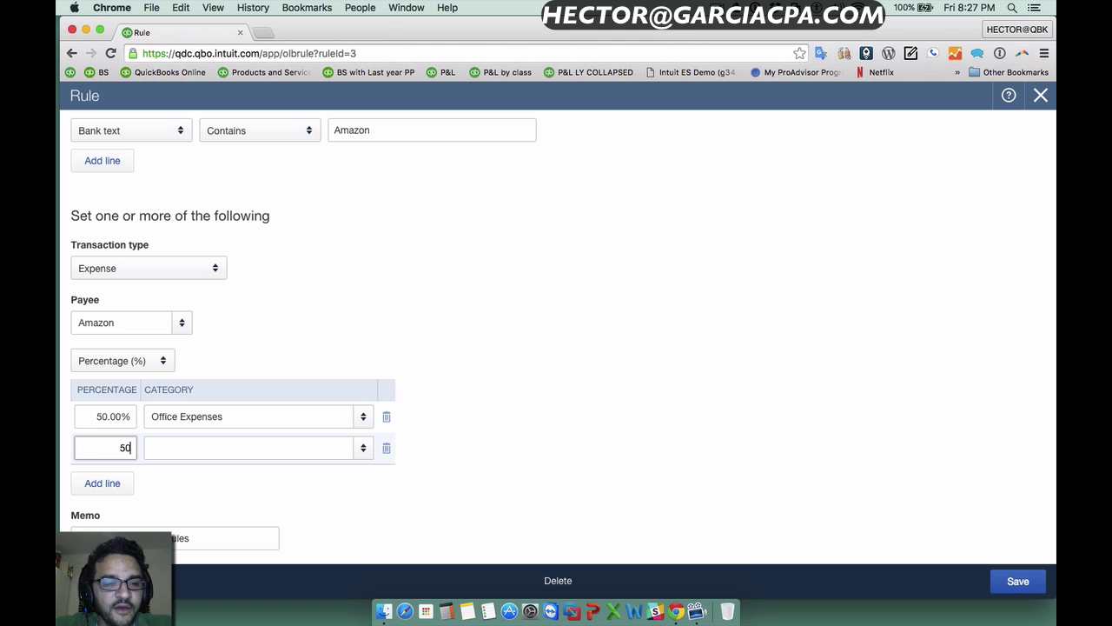
type("50")
key("Tab")
type("per")
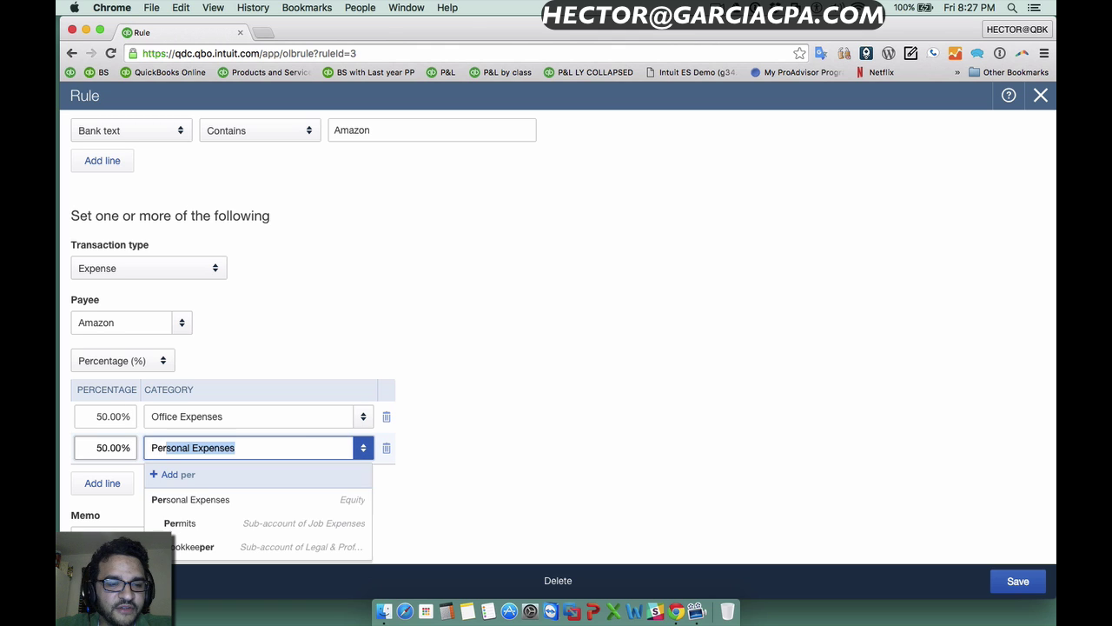
left_click(211, 509)
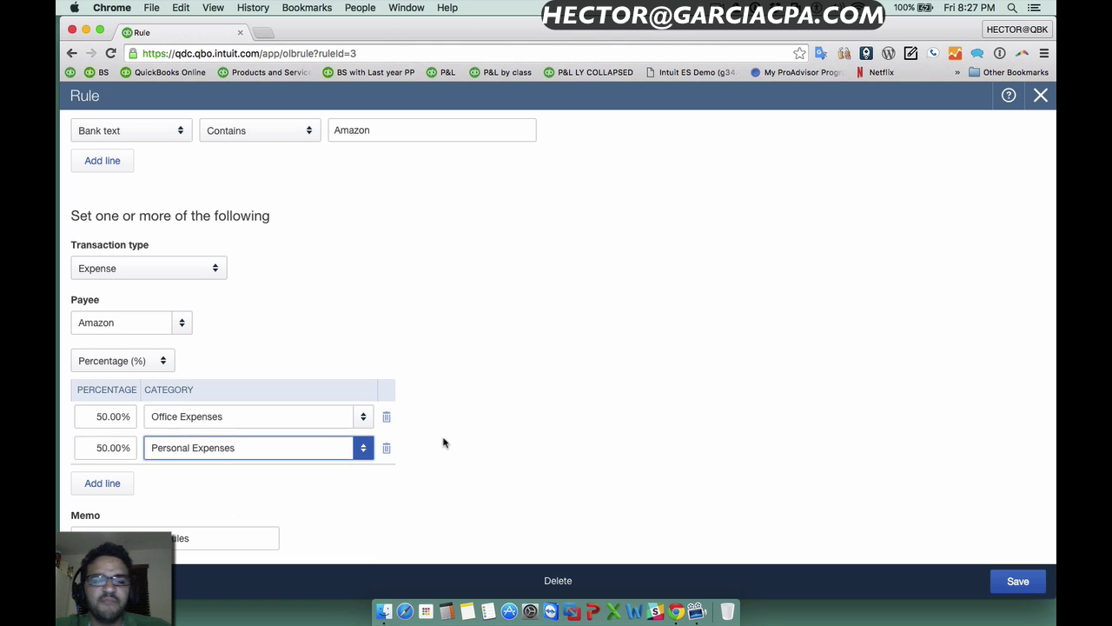
scroll(443, 442, "down", 1)
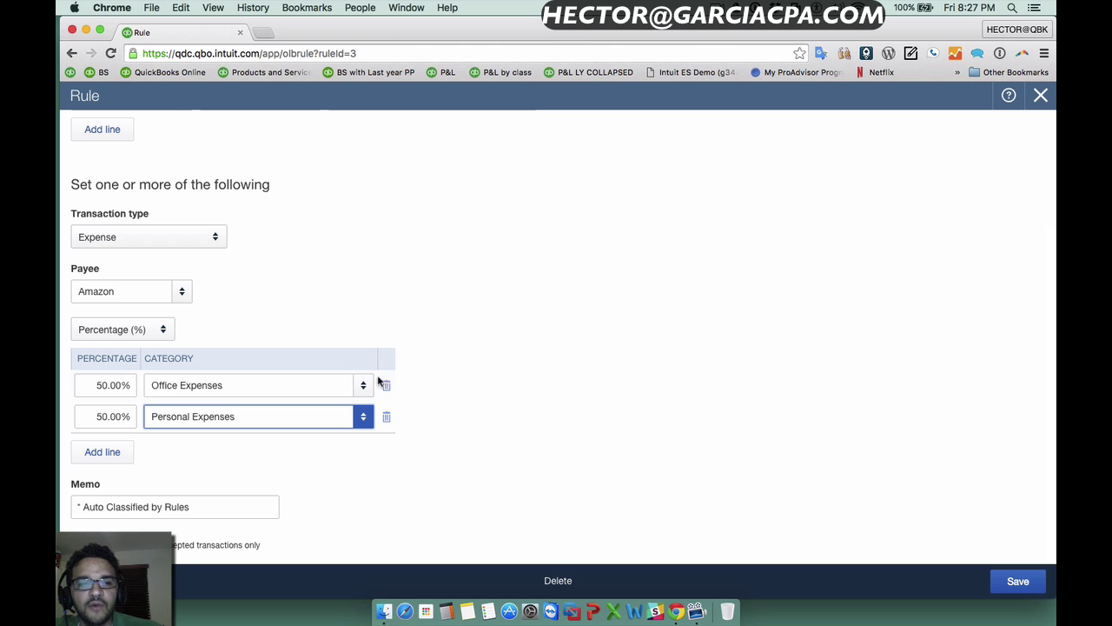
scroll(325, 394, "up", 3)
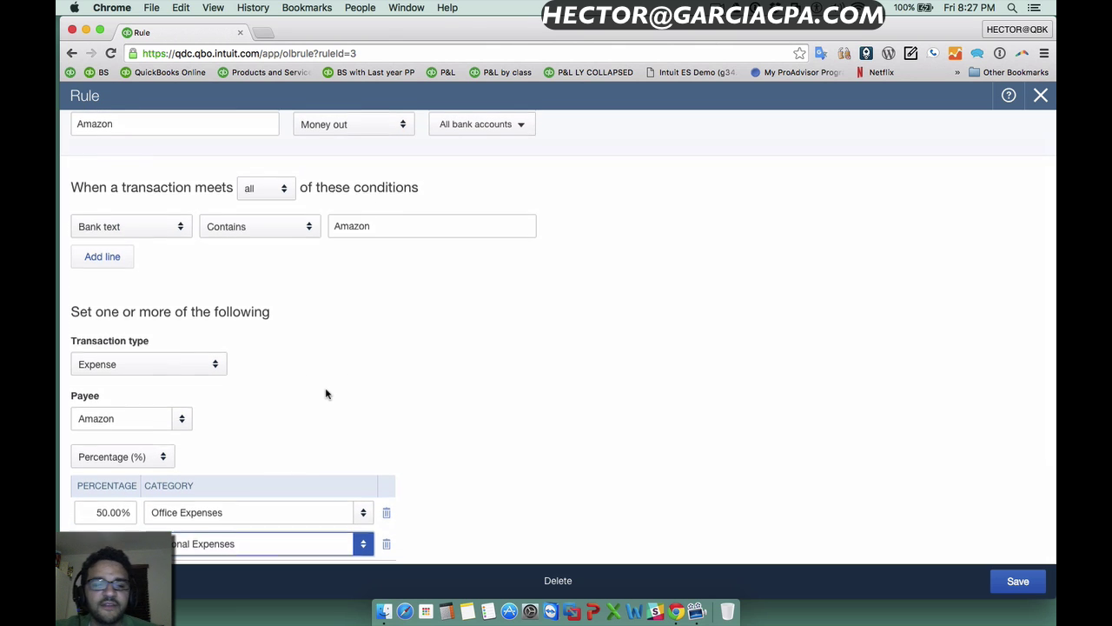
scroll(326, 394, "down", 3)
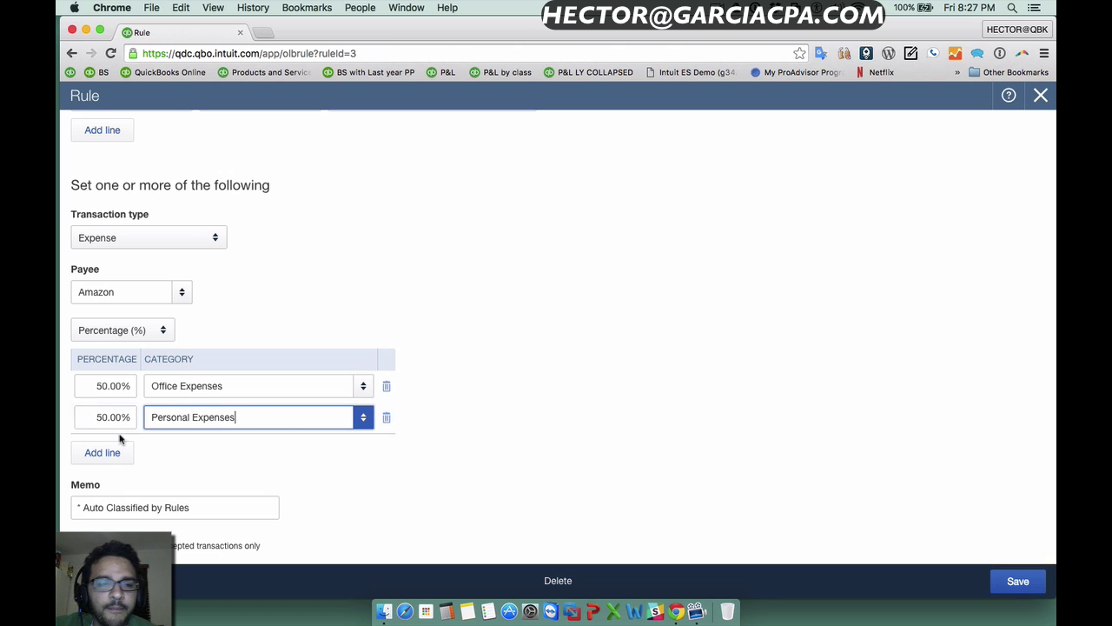
- Switch the split type to Amount ($) and remove the Personal Expenses split line
left_click(135, 330)
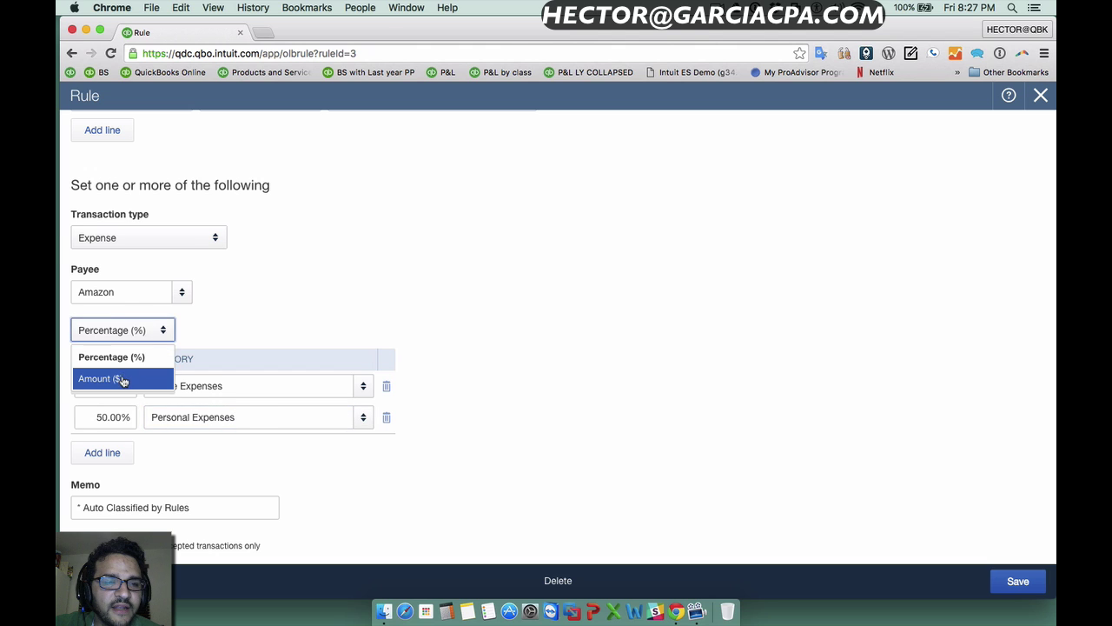
left_click(122, 377)
left_click(387, 448)
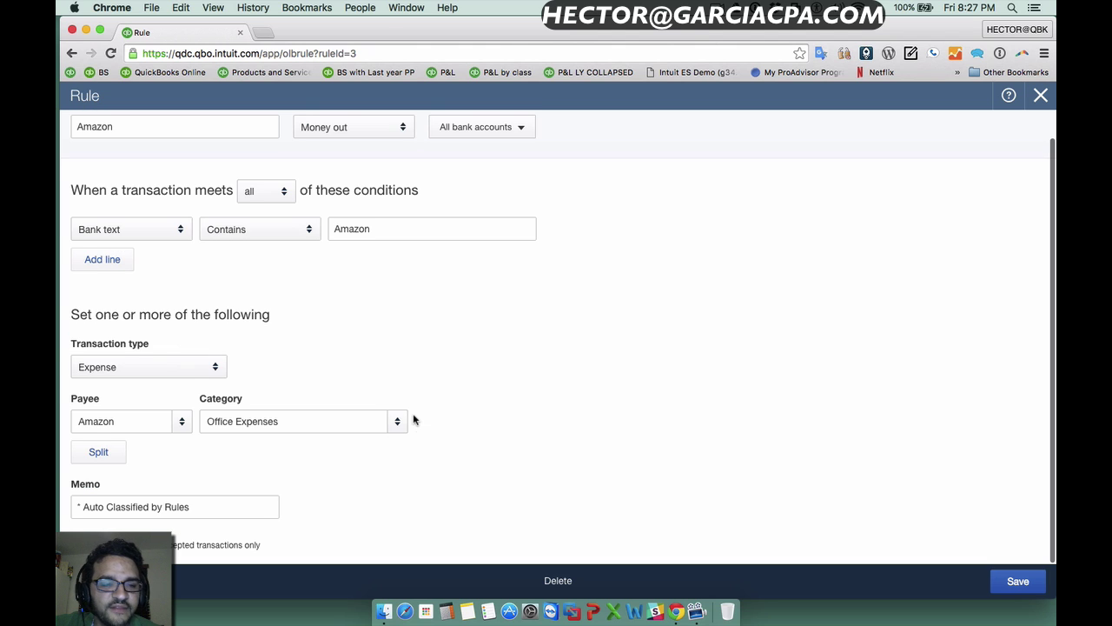
- Add a second condition to the Amazon rule requiring the amount to be greater than 100
scroll(414, 420, "up", 1)
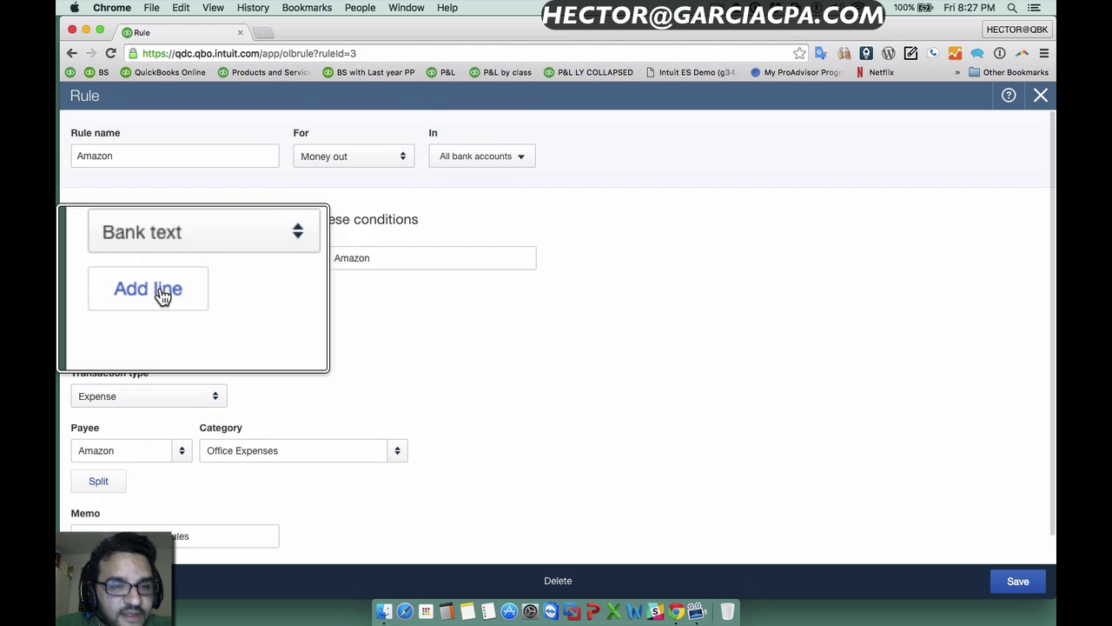
left_click(105, 289)
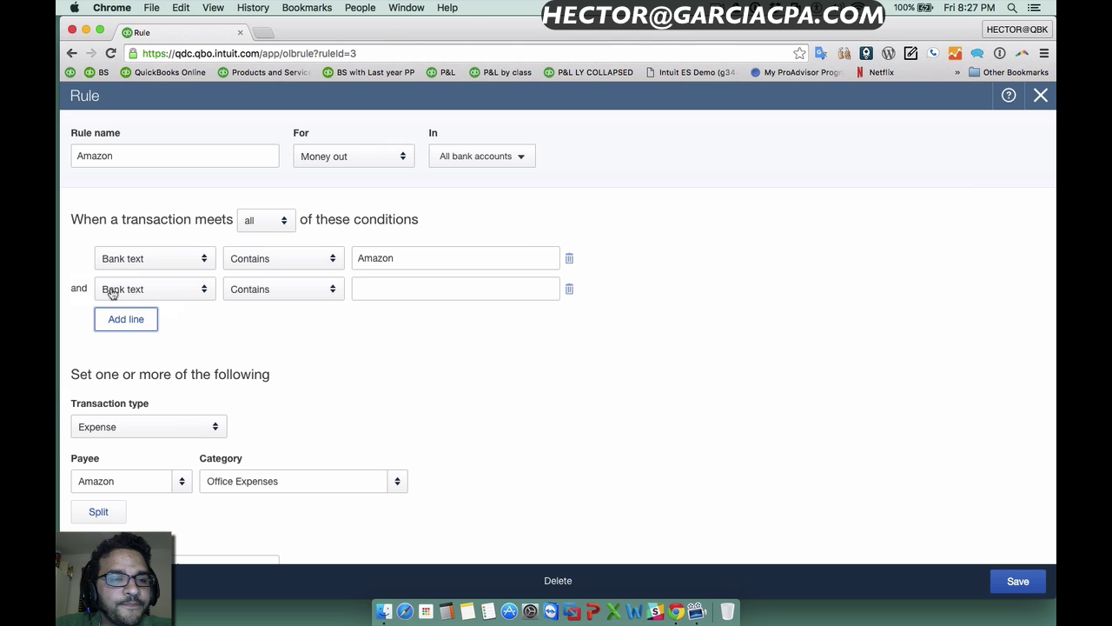
left_click(170, 288)
left_click(143, 360)
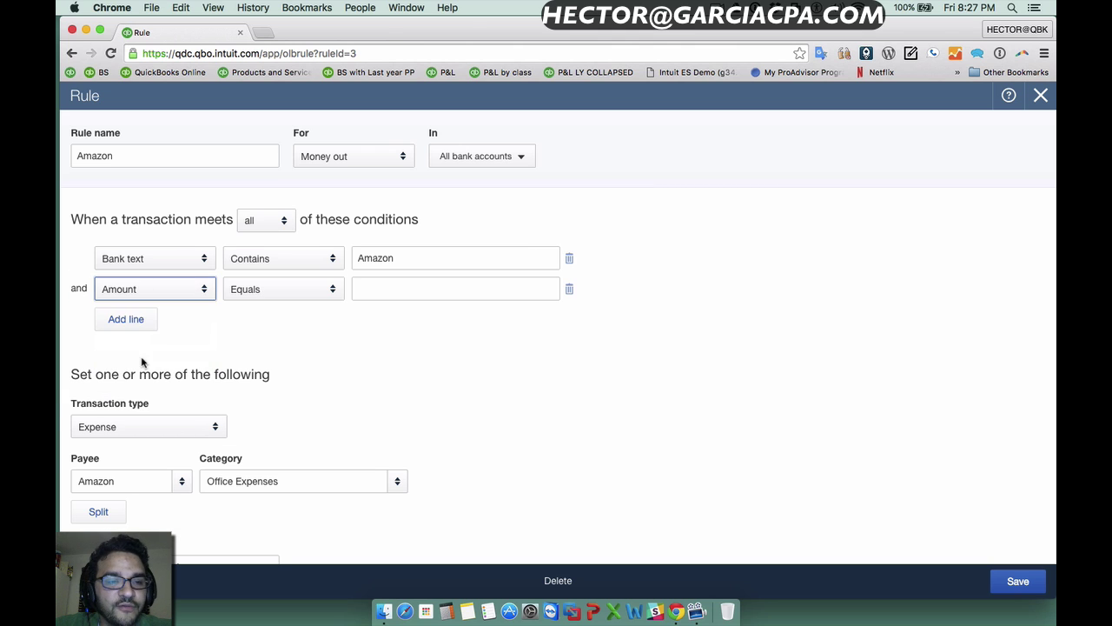
left_click(252, 288)
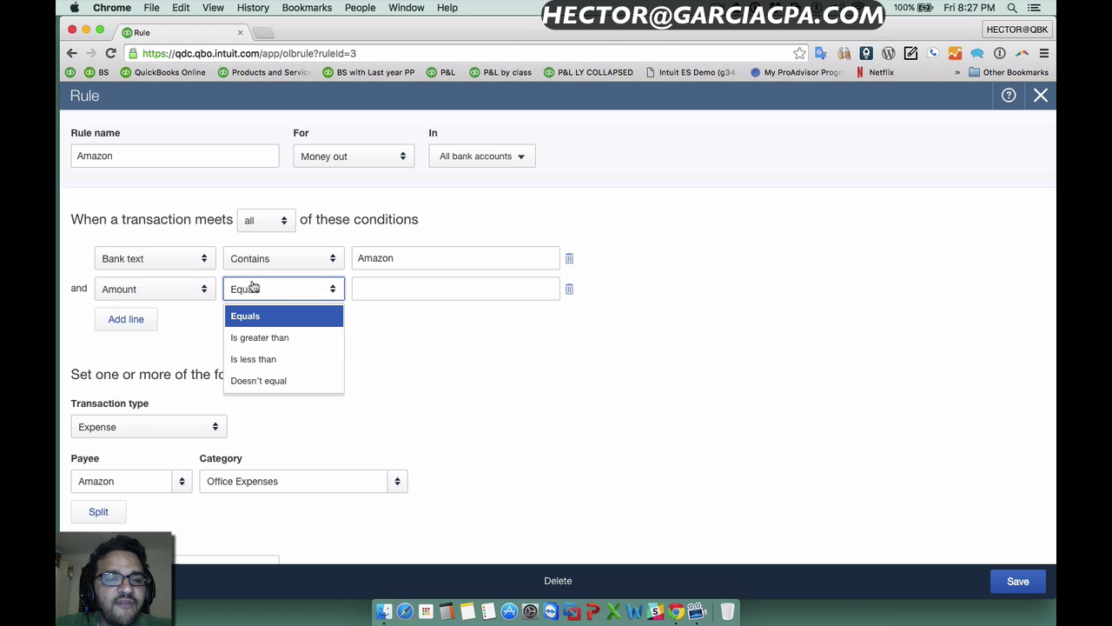
left_click(269, 338)
left_click(388, 296)
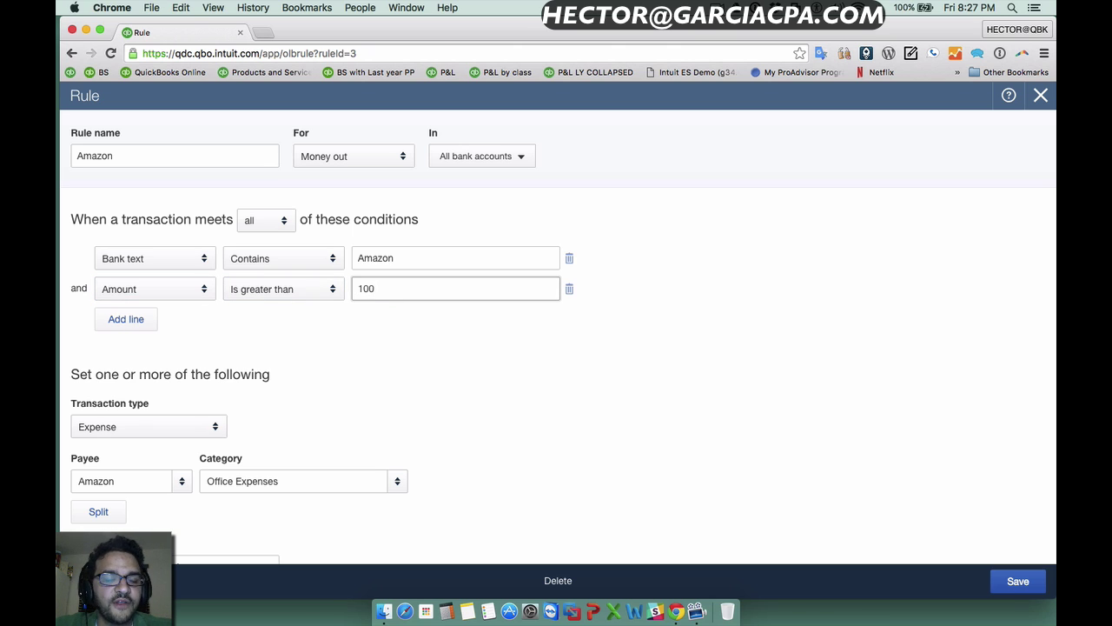
type("100")
- Create the expense account Office Expenses (Review) as the Amazon rule's category and save the rule
scroll(348, 366, "down", 2)
left_click(138, 421)
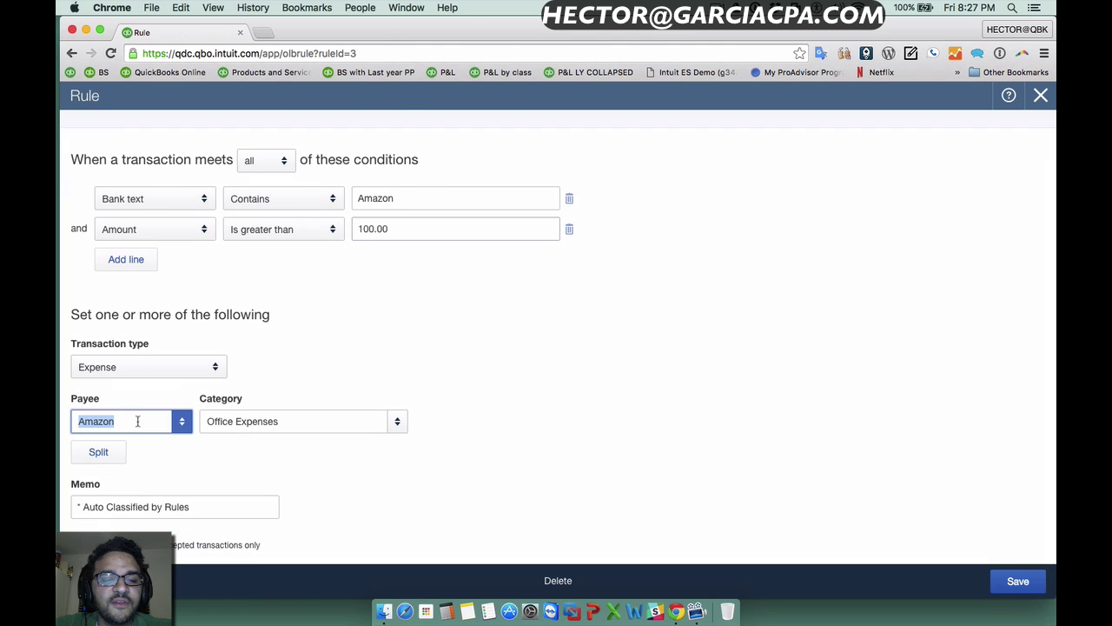
left_click(137, 421)
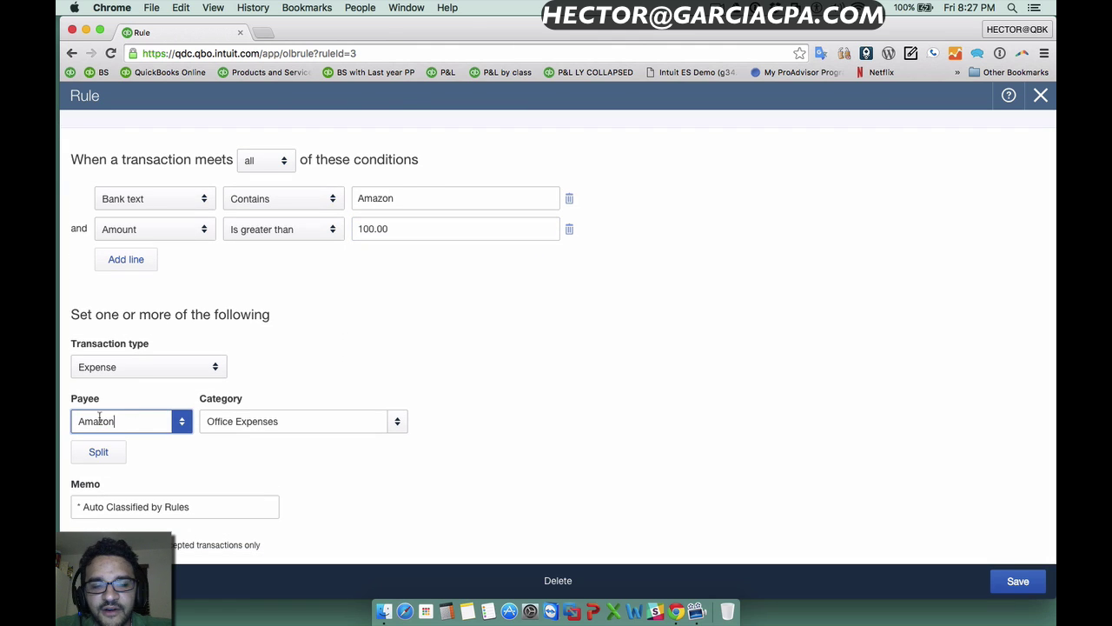
left_click(290, 421)
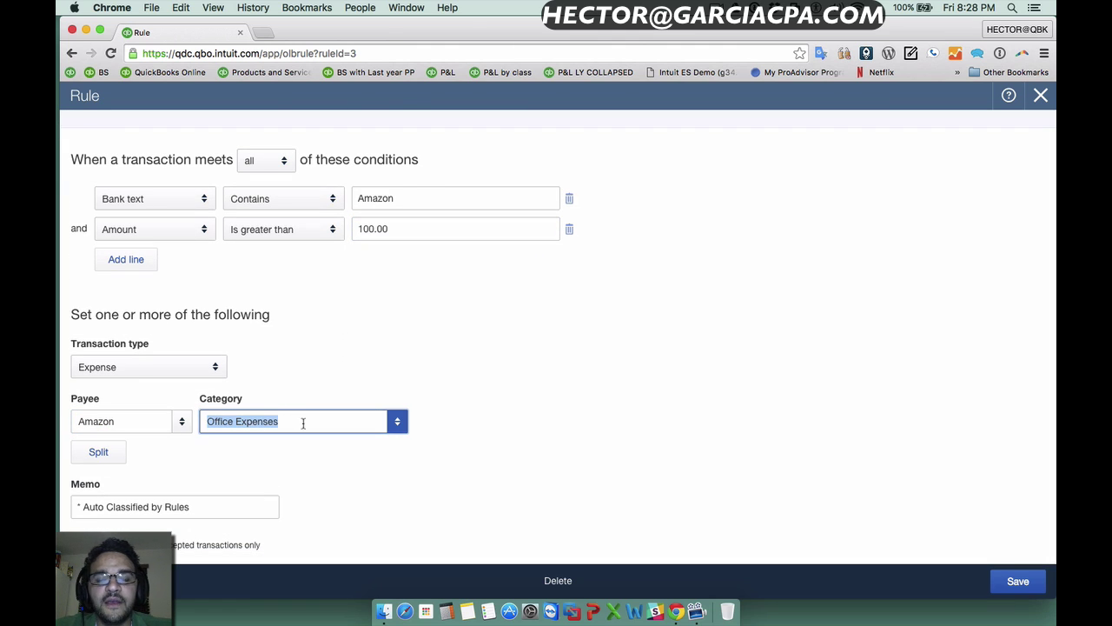
left_click(303, 424)
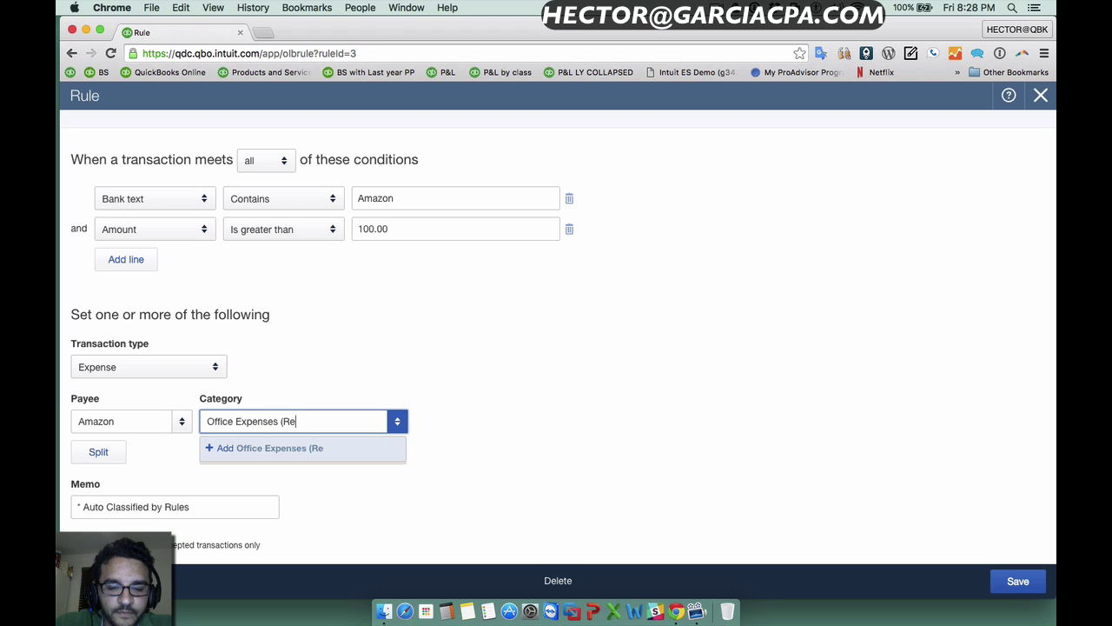
type("(Review")
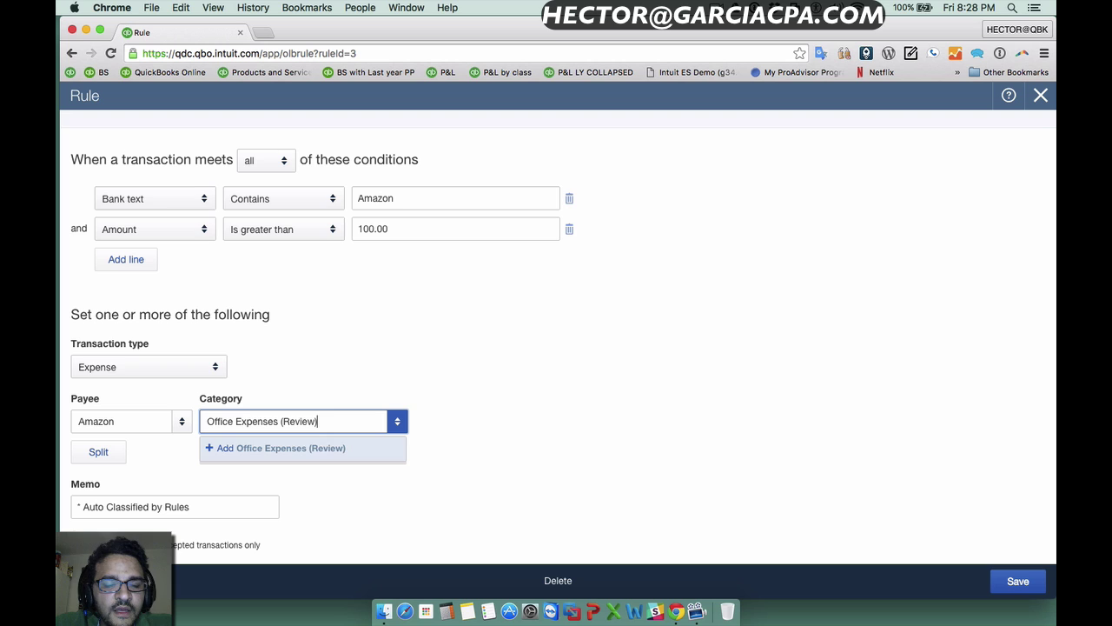
left_click(300, 452)
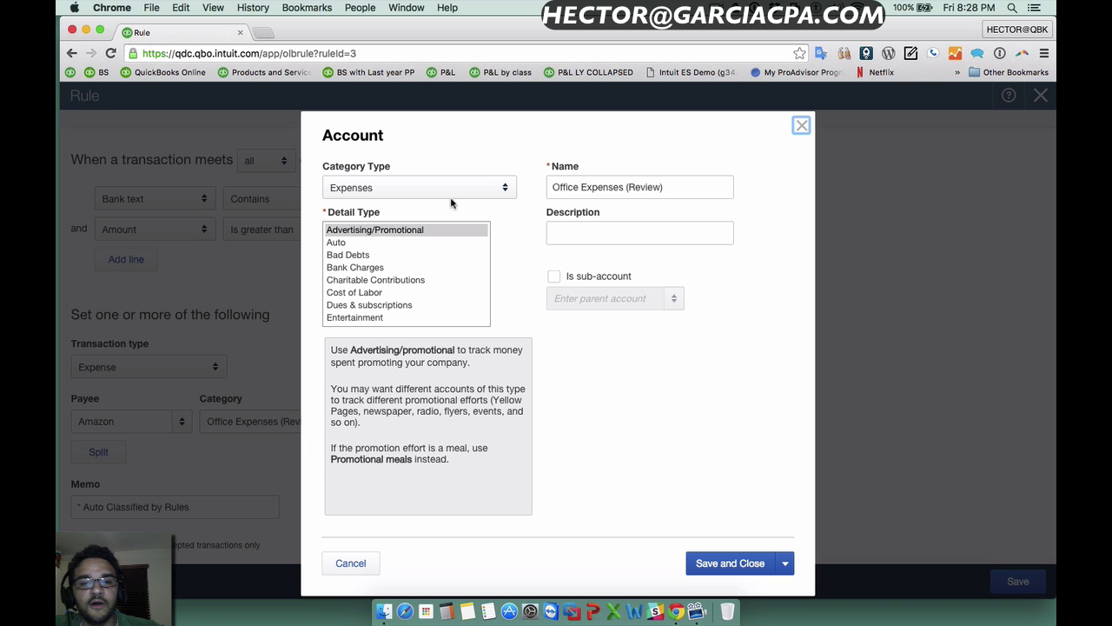
left_click(722, 563)
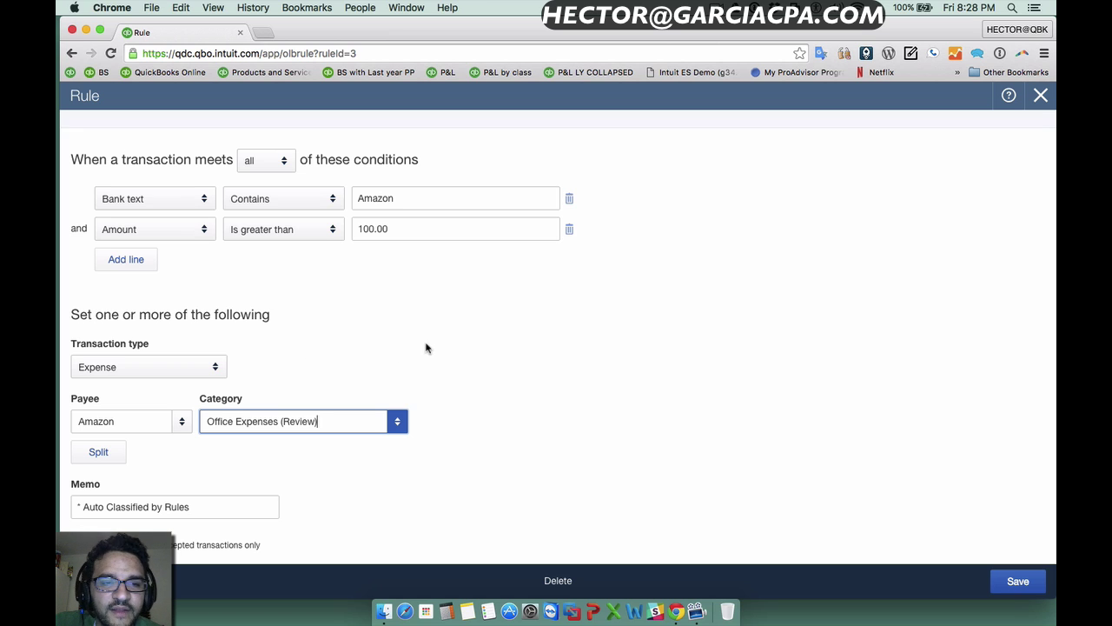
left_click(1019, 583)
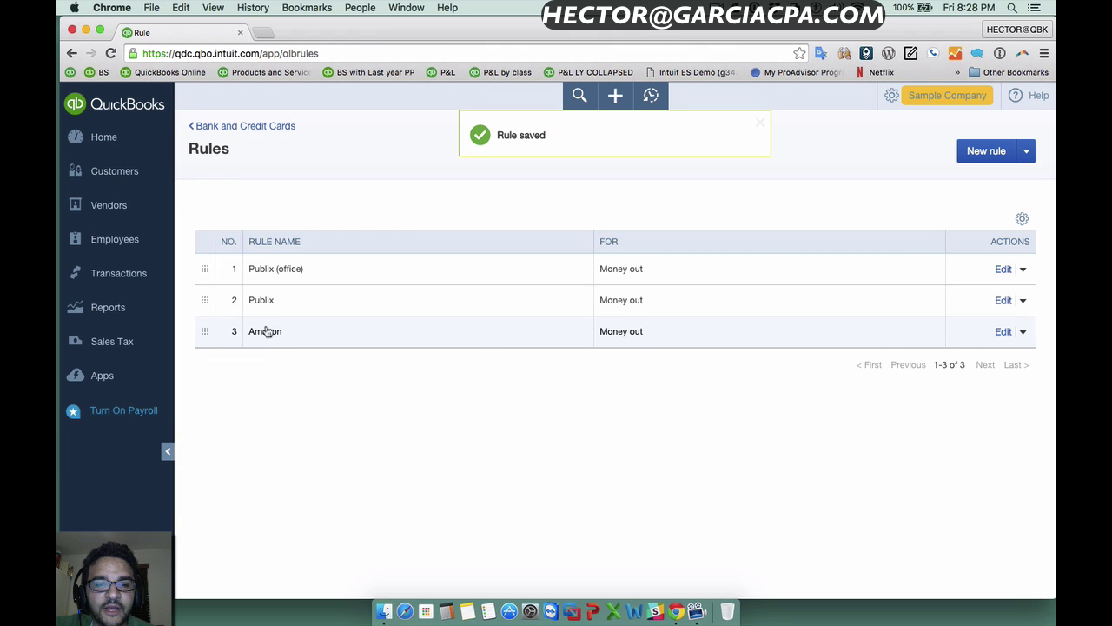
- Review the Amazon rule's conditions and check how it categorizes the Amazon transactions in the Chase Visa feed
left_click(1001, 333)
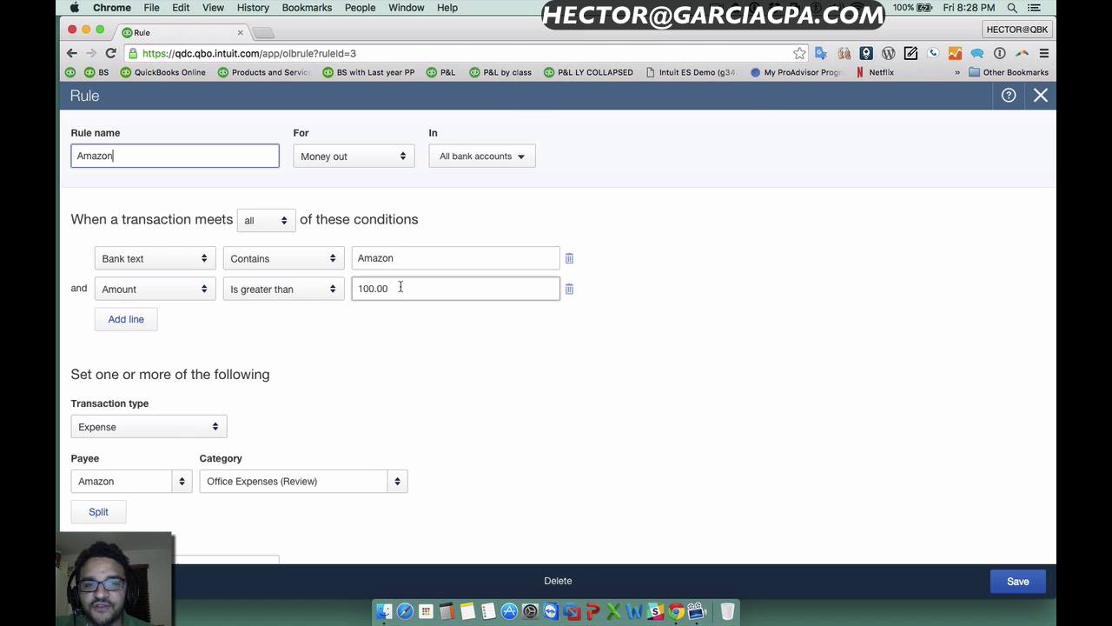
left_click(1041, 95)
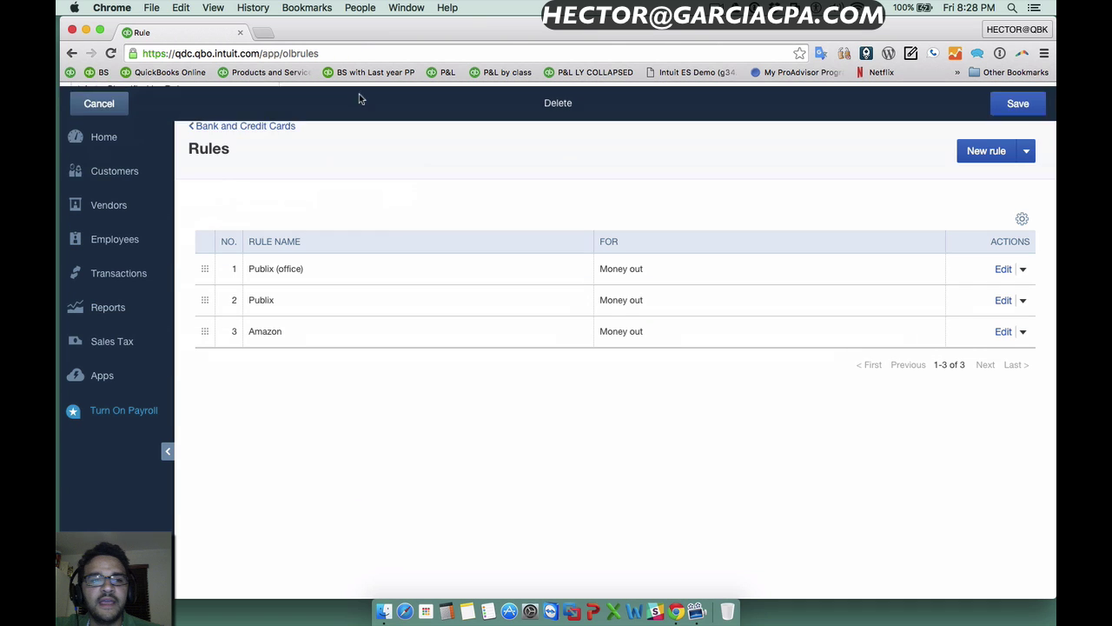
left_click(224, 128)
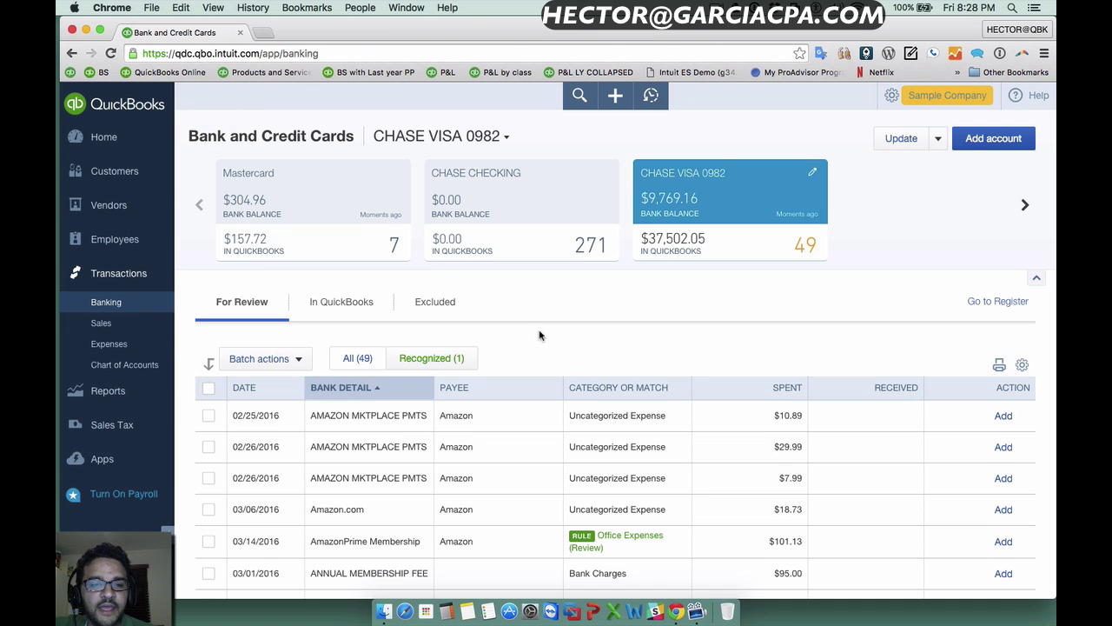
scroll(574, 357, "down", 3)
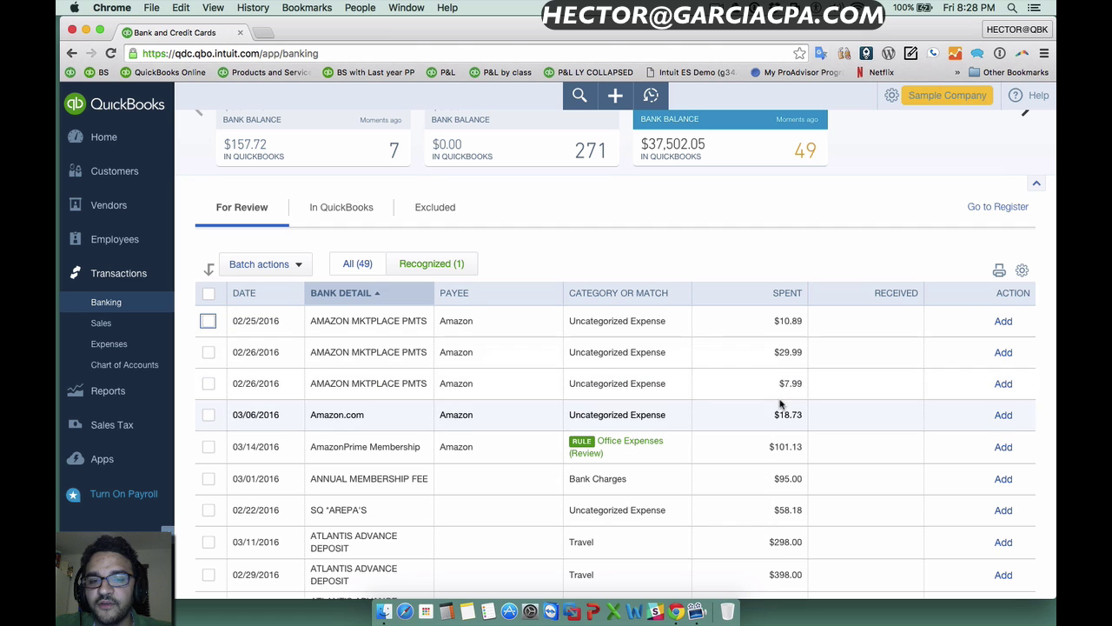
scroll(995, 161, "up", 2)
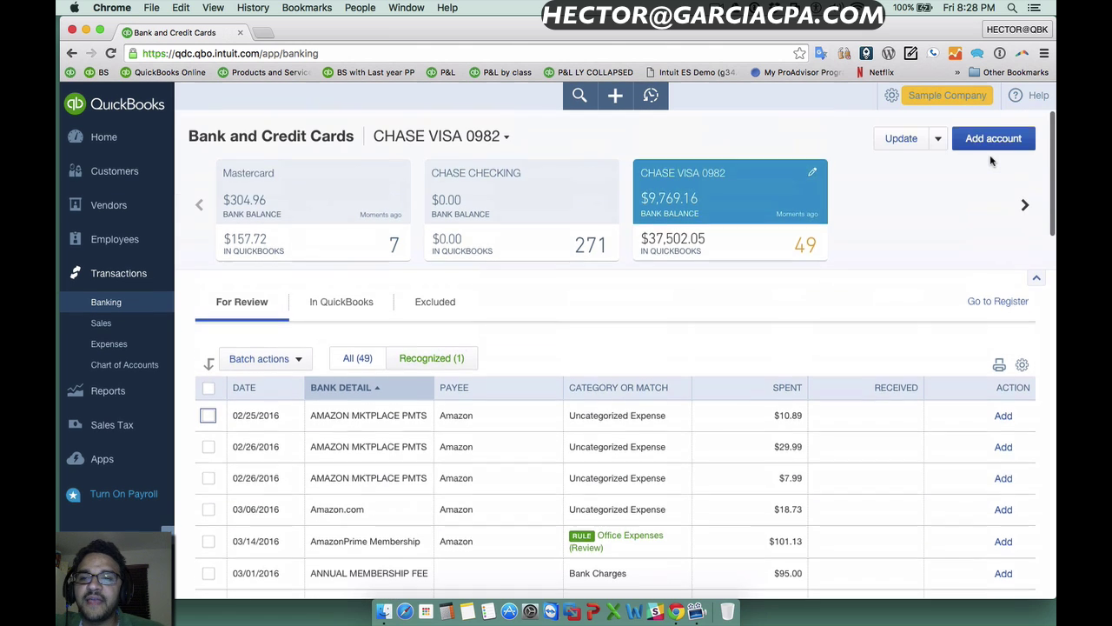
- Copy the Amazon bank rule and name the copy Amazon Under $100
left_click(940, 140)
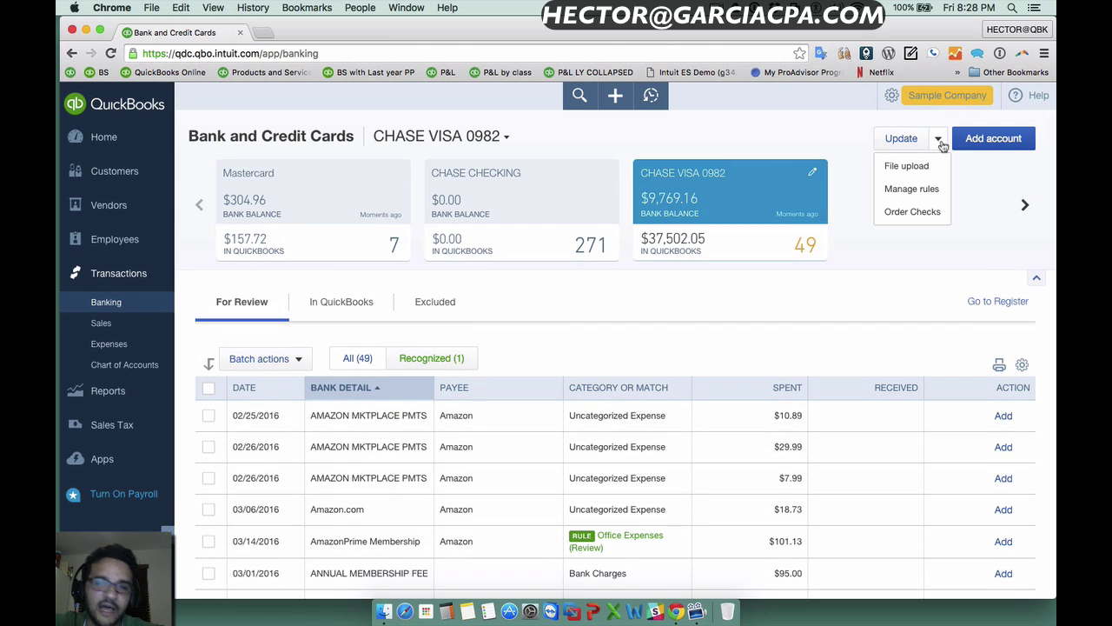
left_click(911, 188)
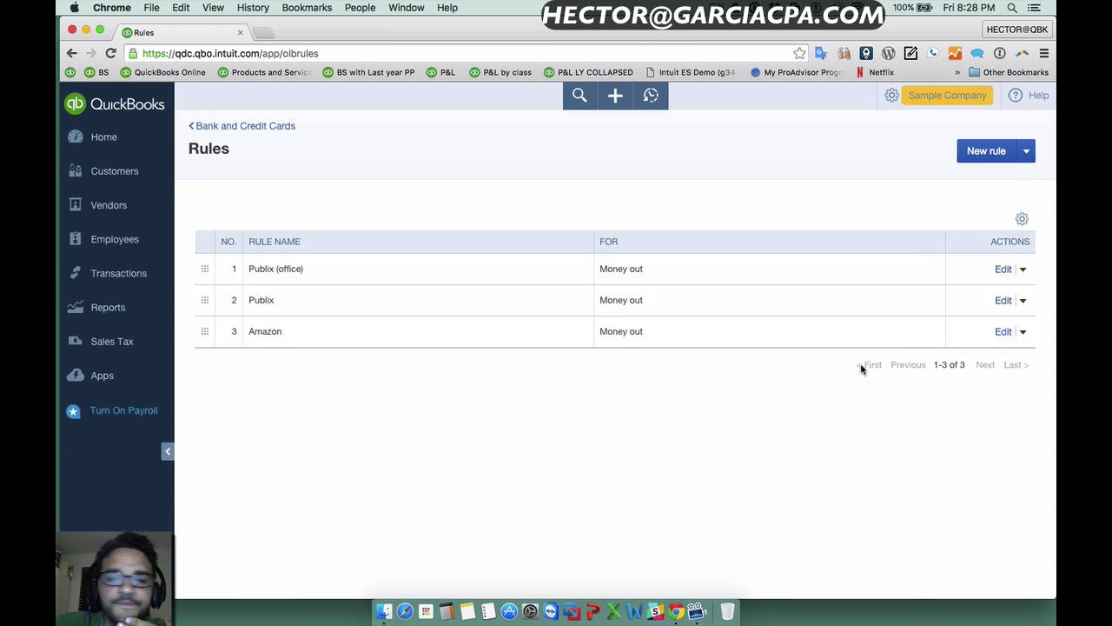
left_click(1023, 332)
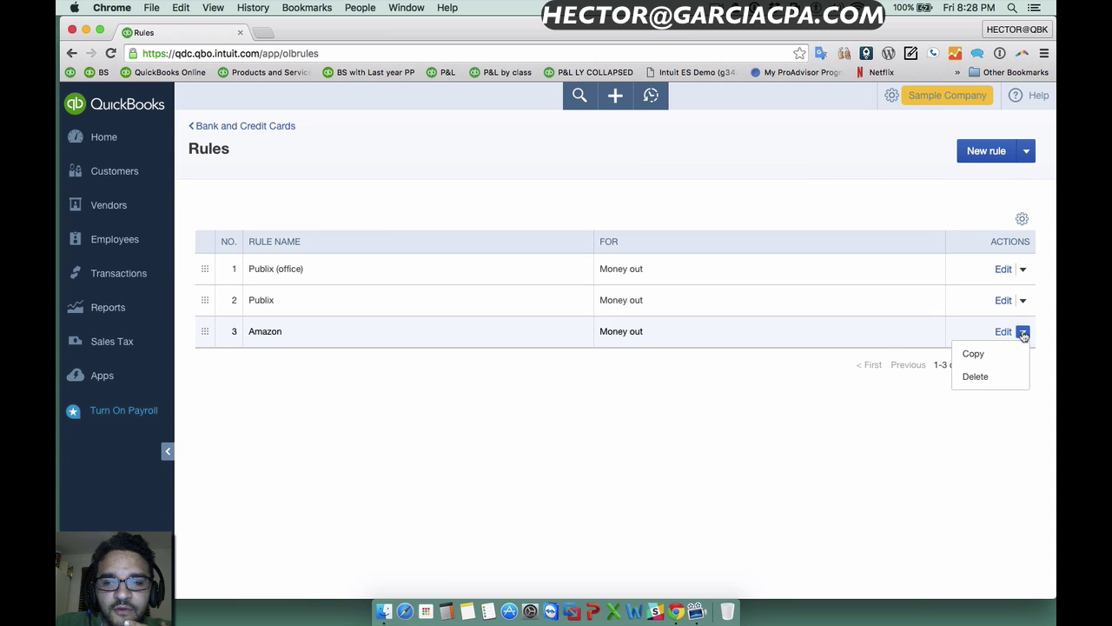
left_click(980, 354)
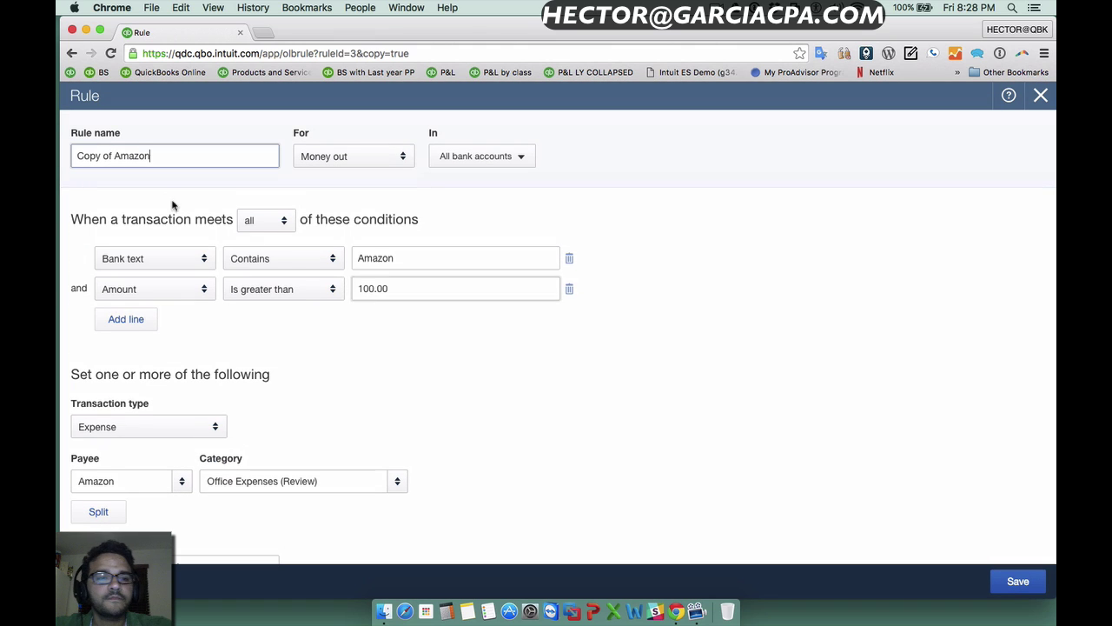
left_click_drag(113, 156, 57, 150)
key("BackSpace")
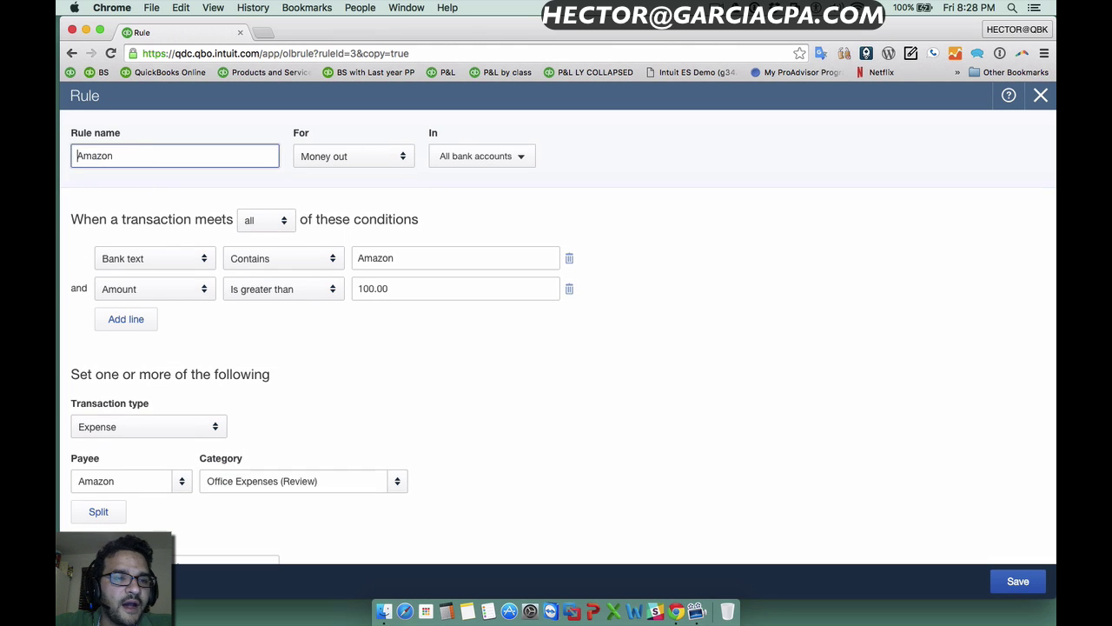
left_click(137, 150)
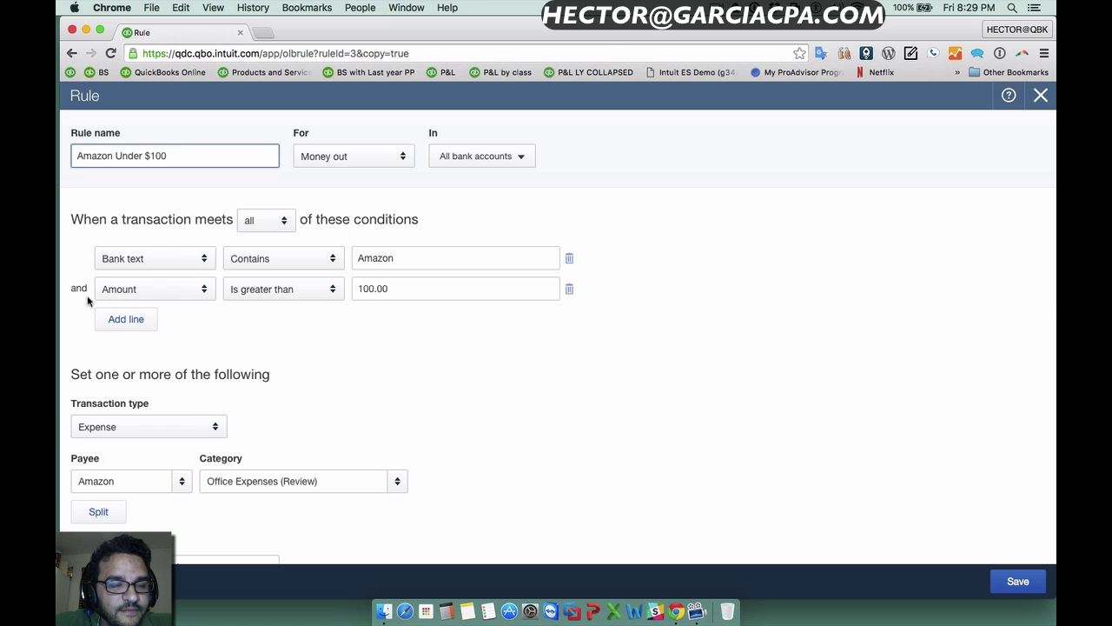
- Change the copied rule's amount condition to Is less than 99.99
left_click(264, 292)
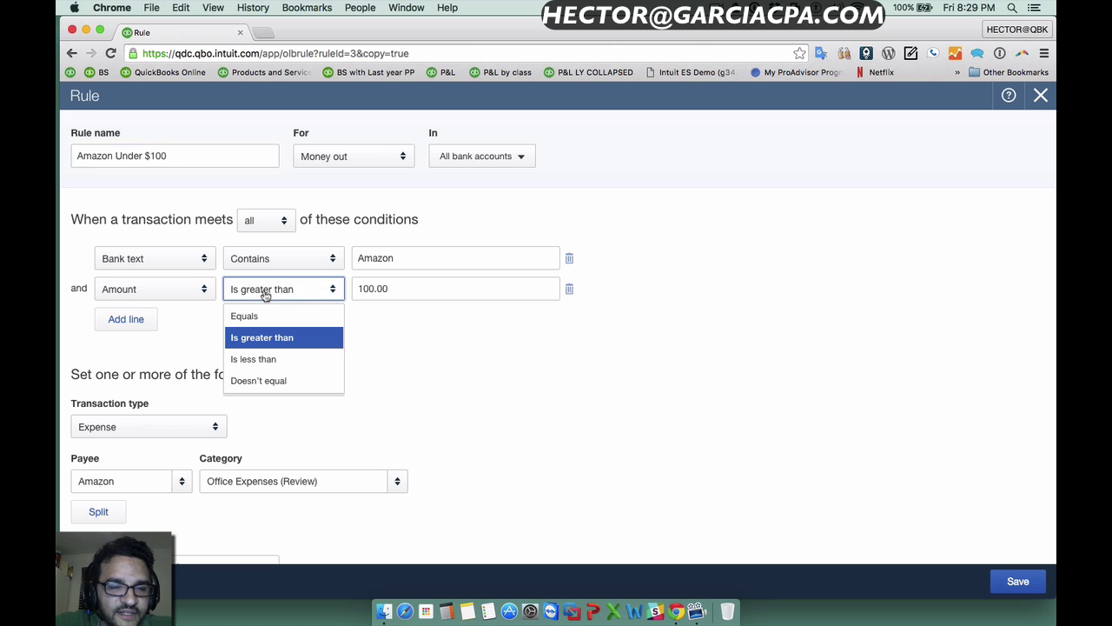
left_click(271, 363)
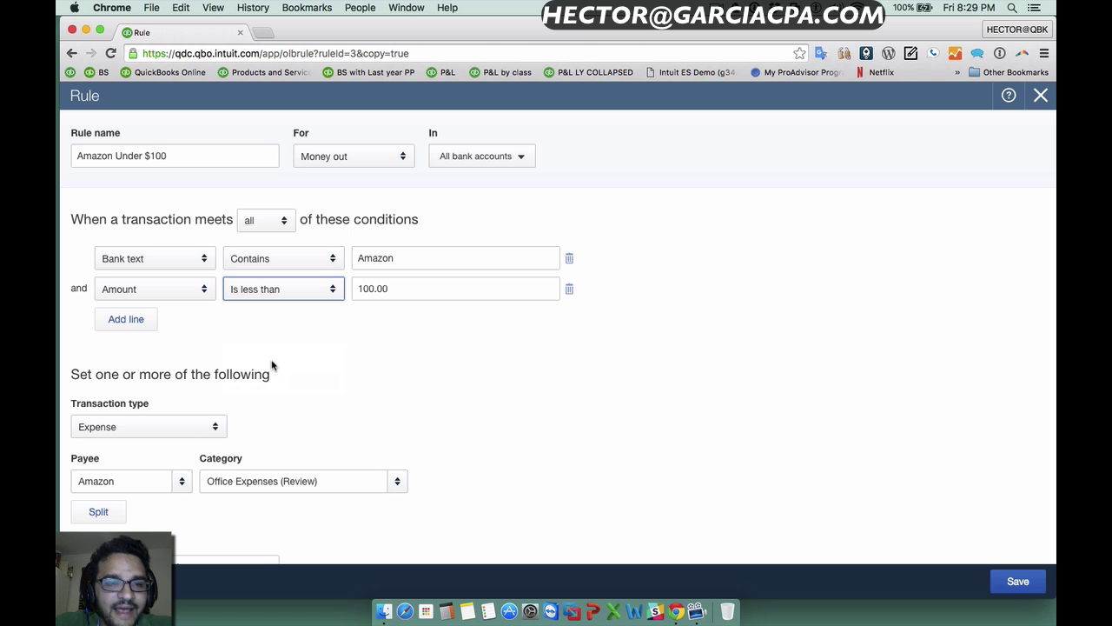
left_click(400, 290)
left_click_drag(399, 290, 311, 296)
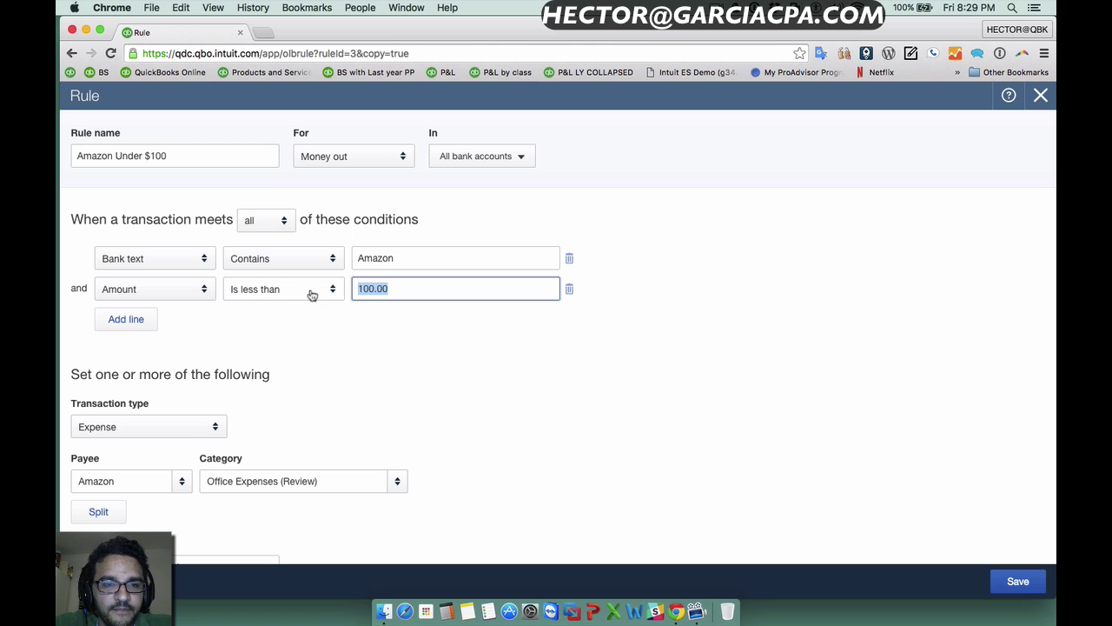
type("99.99")
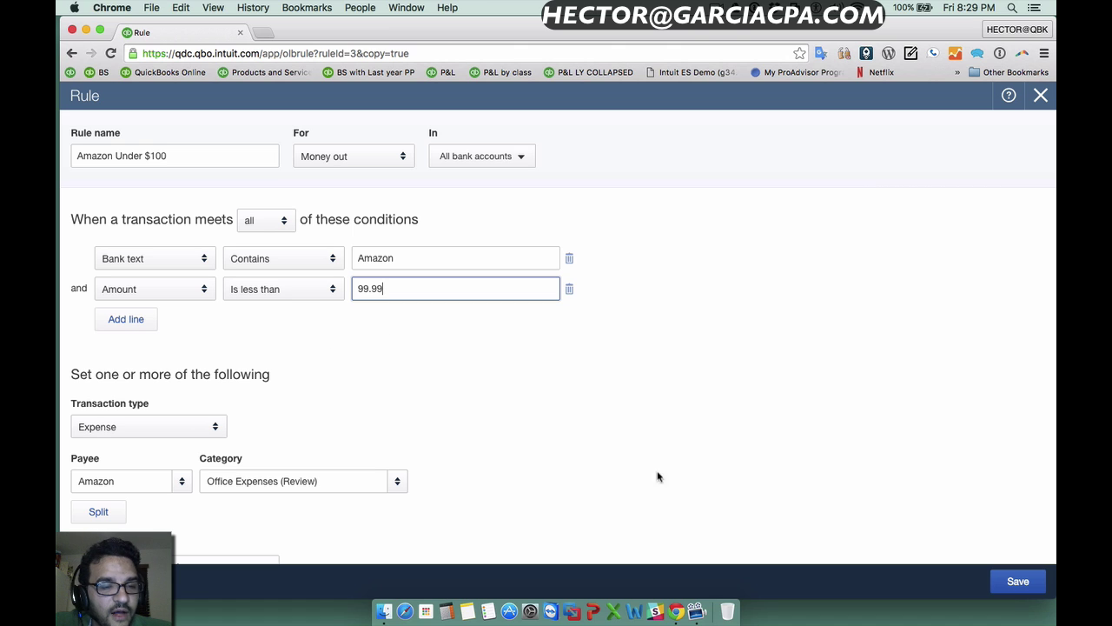
- Set the copied rule's category to Office Expenses and save the rule
left_click(344, 483)
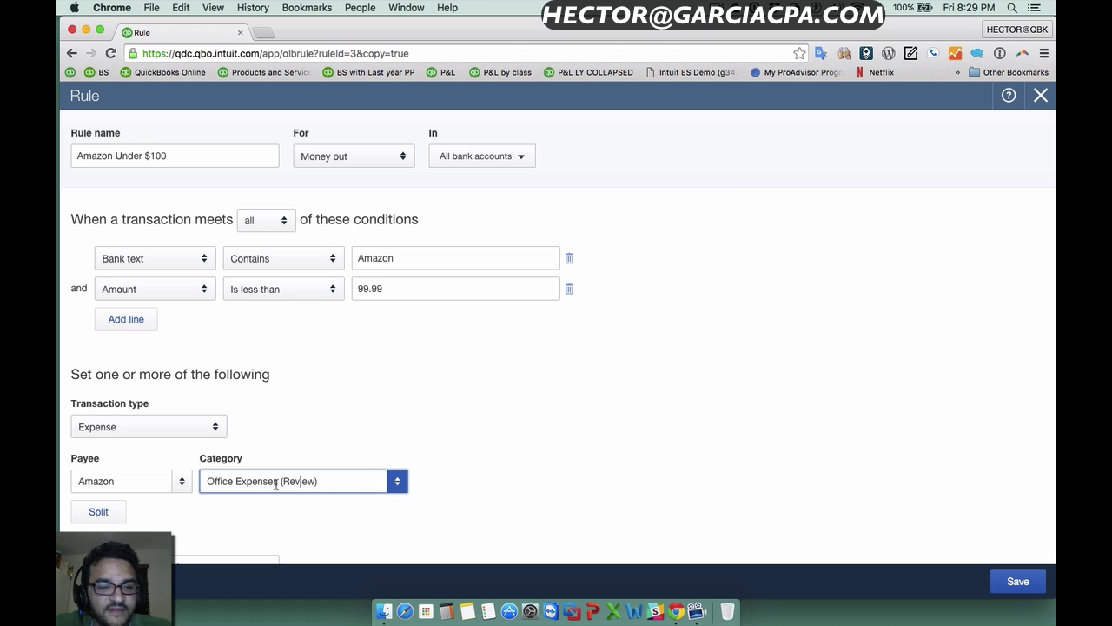
left_click_drag(276, 485, 419, 490)
key("BackSpace")
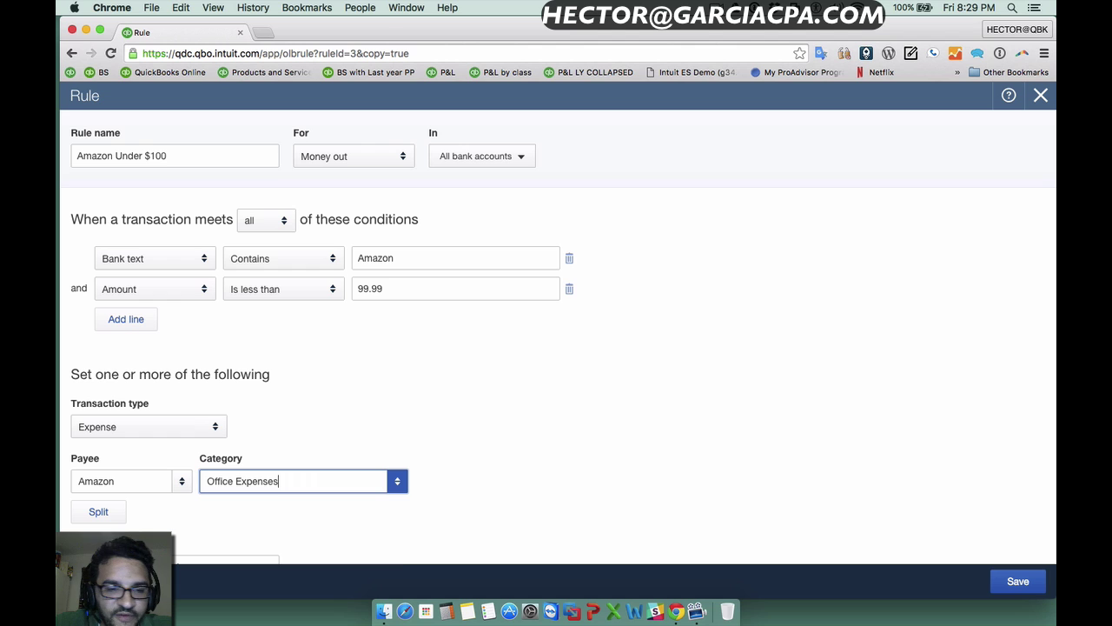
left_click(292, 535)
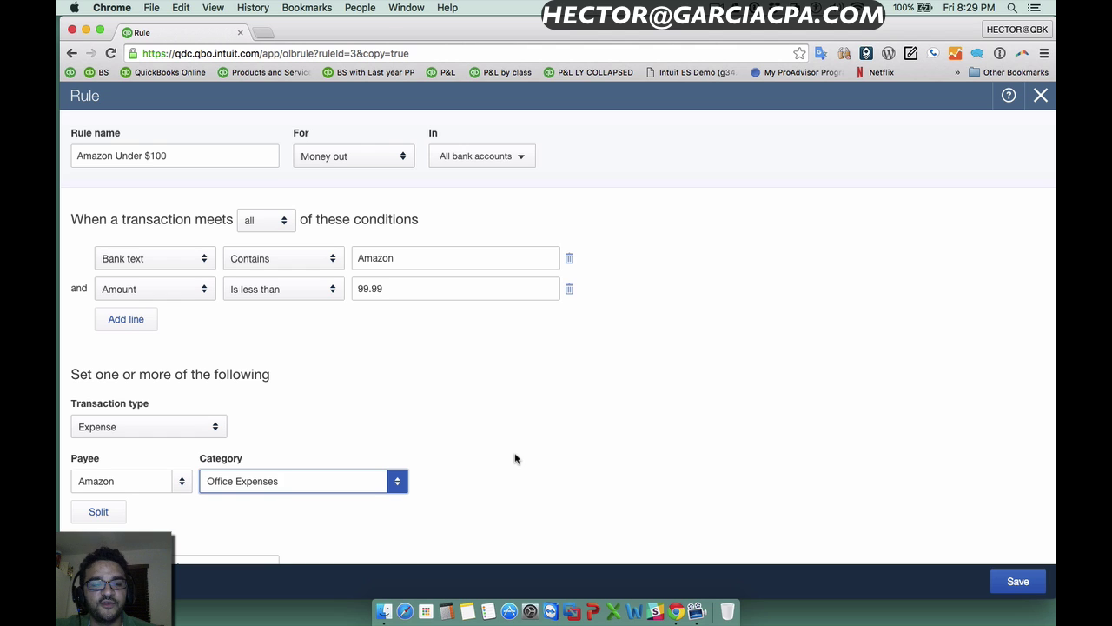
left_click(1018, 582)
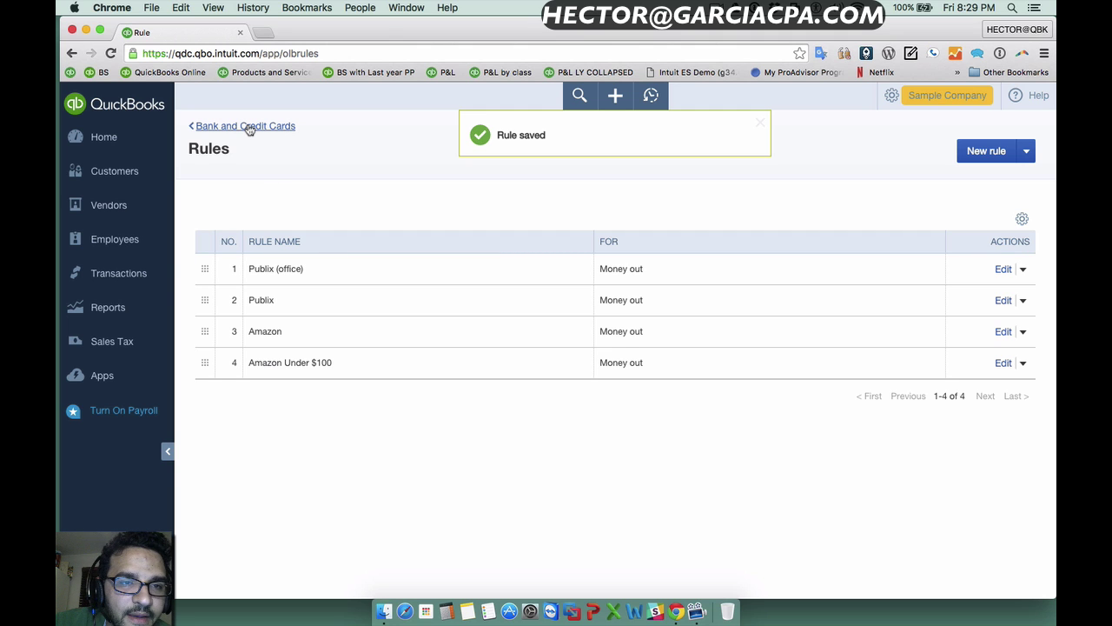
- Filter the Chase Visa feed to recognized transactions and batch-accept all of them
left_click(249, 127)
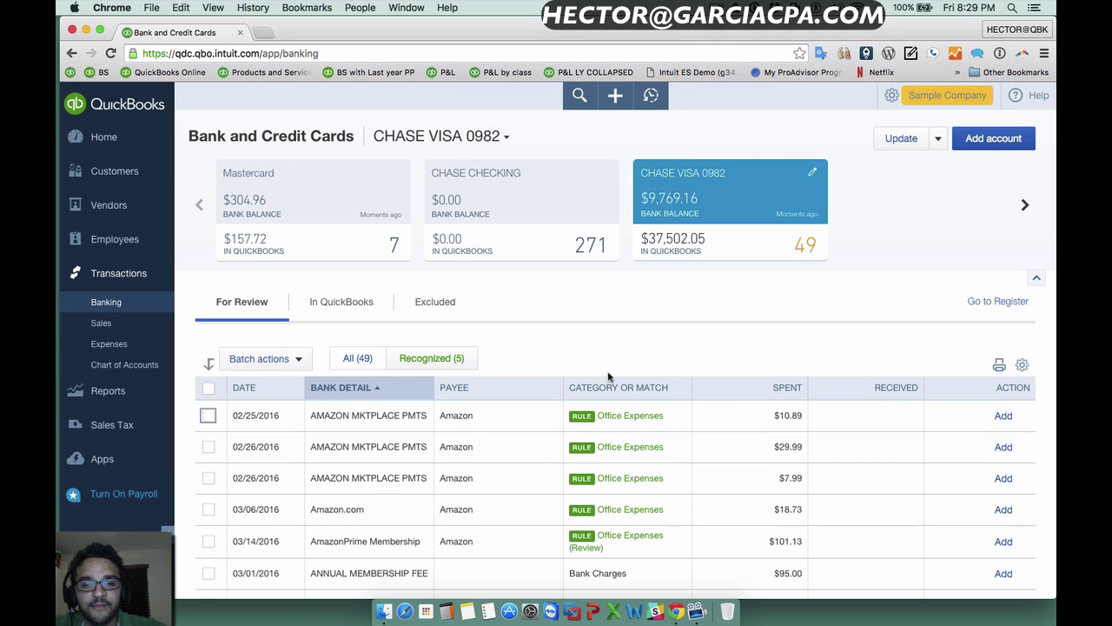
scroll(609, 375, "down", 3)
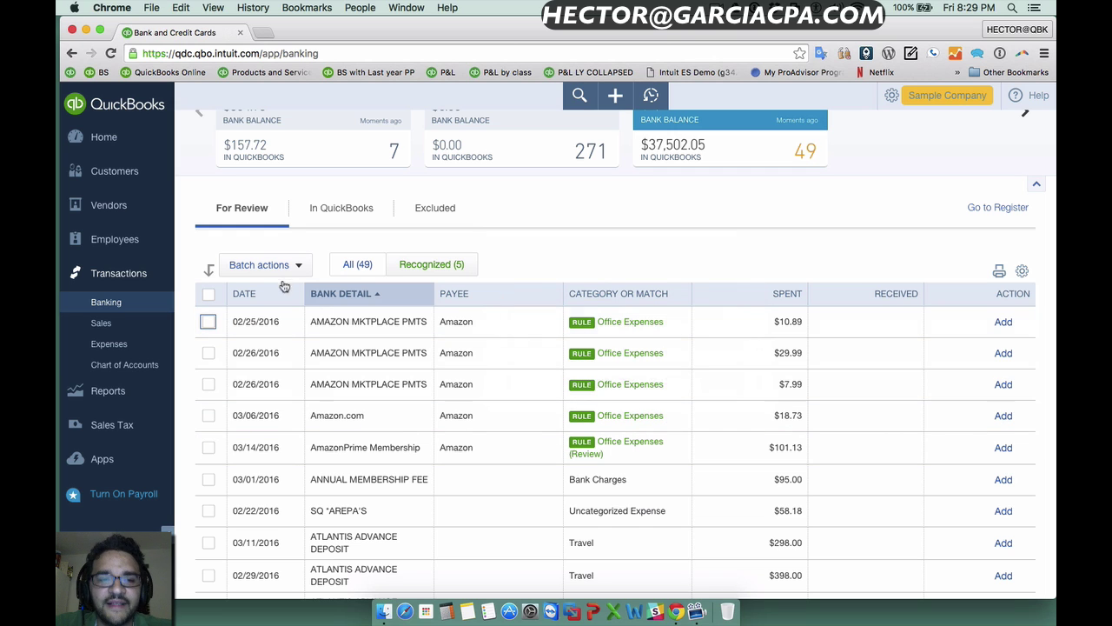
left_click(440, 267)
left_click(209, 389)
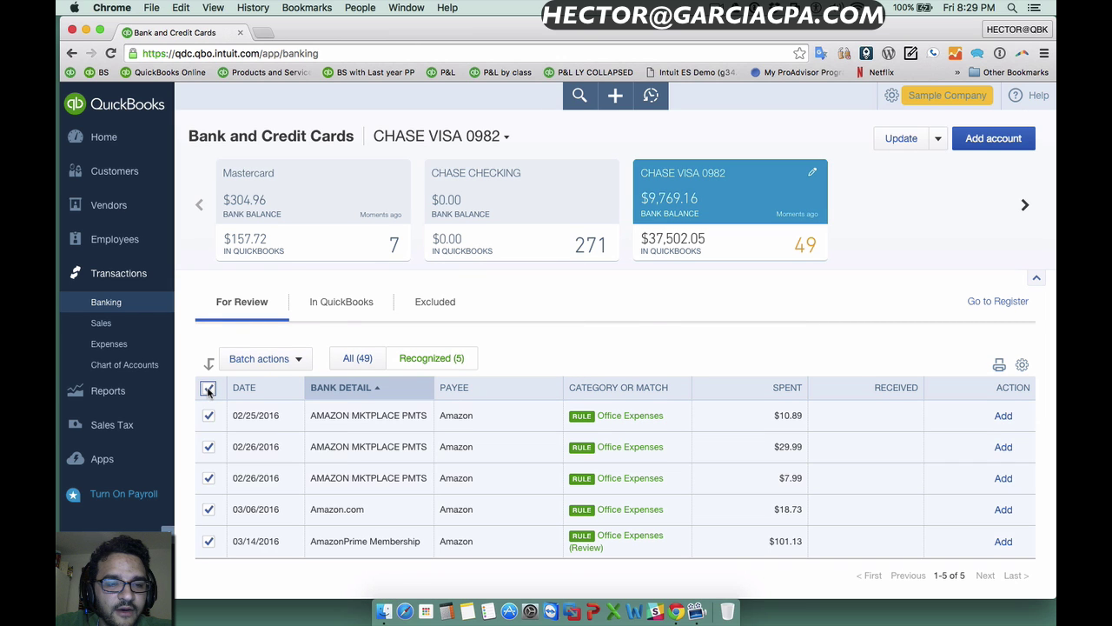
left_click(273, 365)
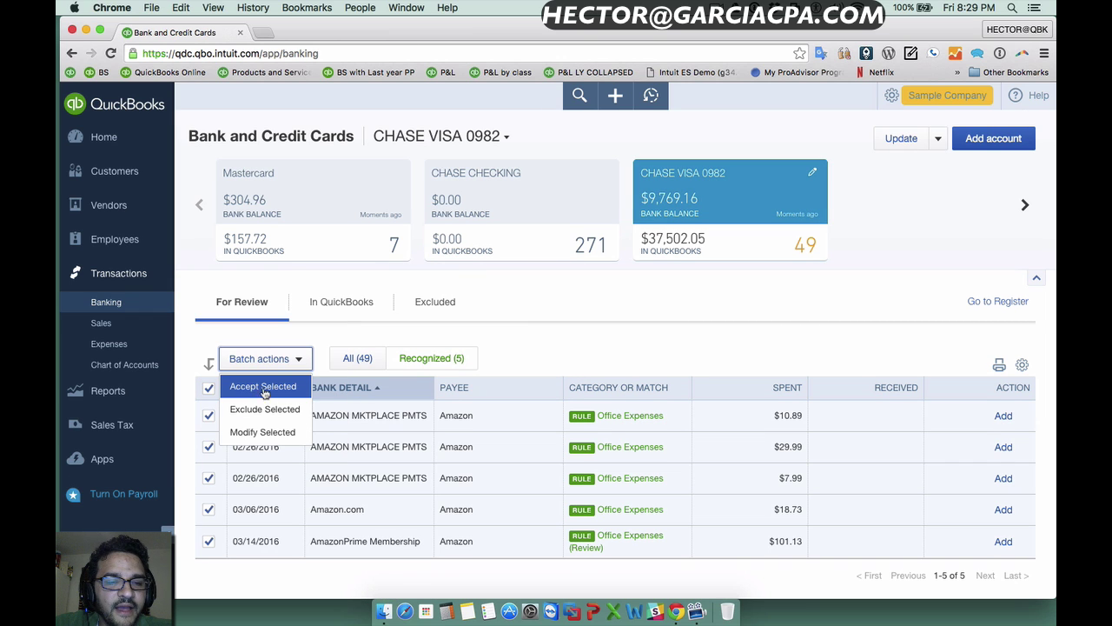
left_click(265, 386)
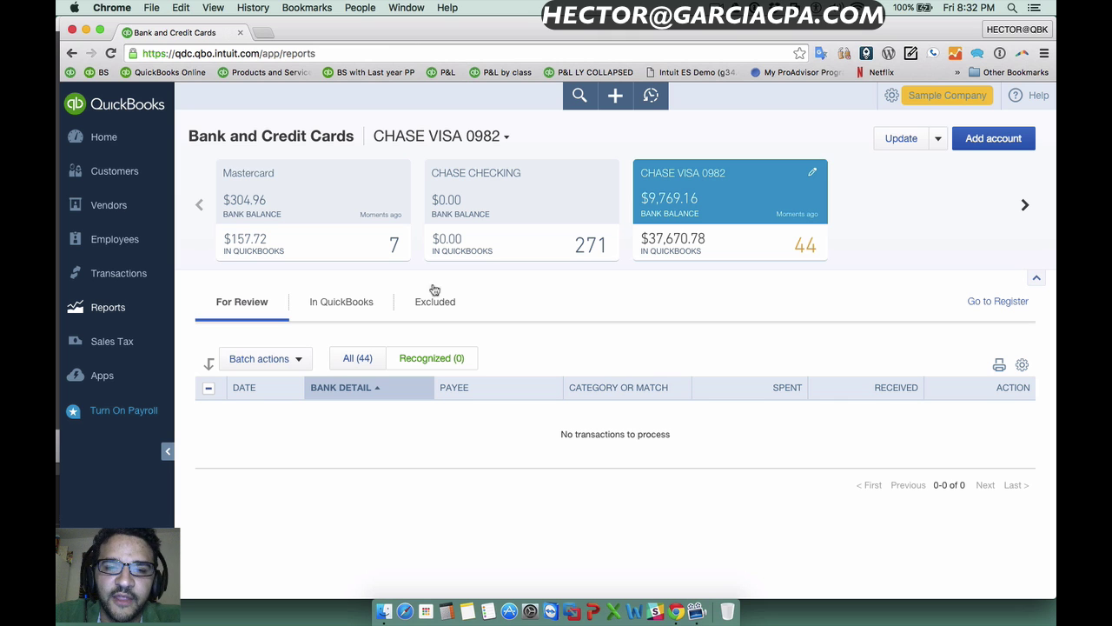
- Examine the recognized transactions awaiting review in the Chase Checking account
left_click(477, 172)
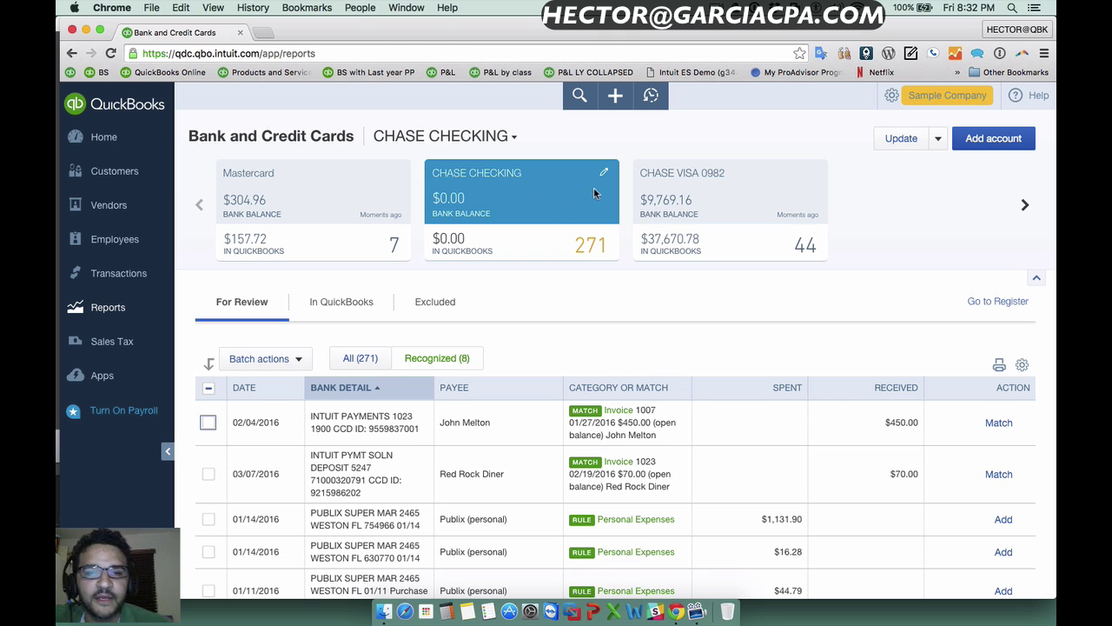
scroll(576, 309, "down", 2)
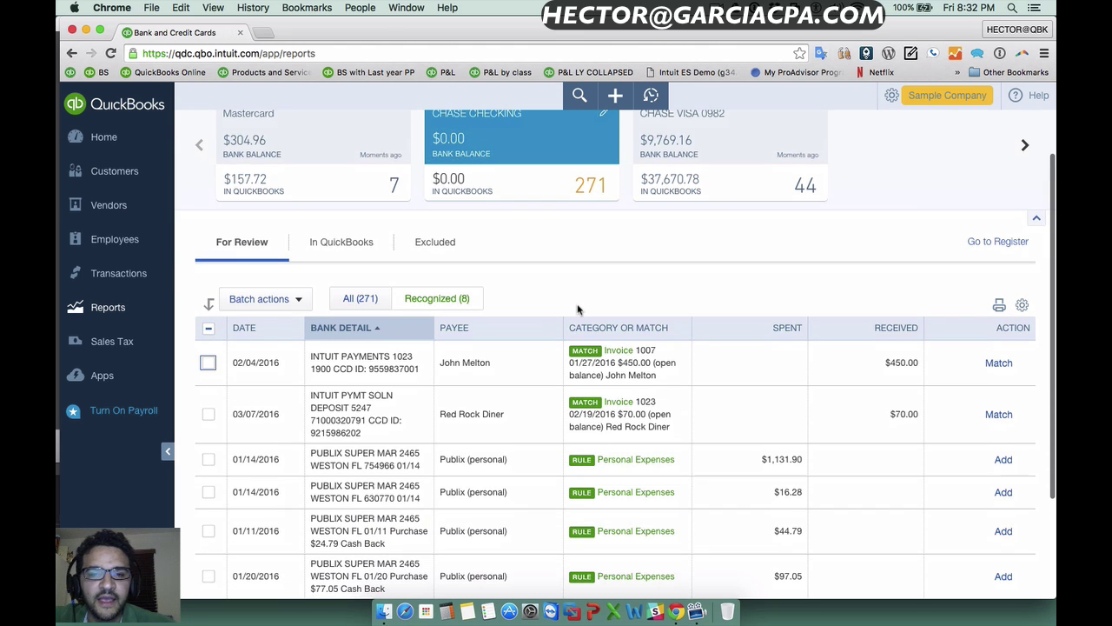
scroll(578, 308, "up", 2)
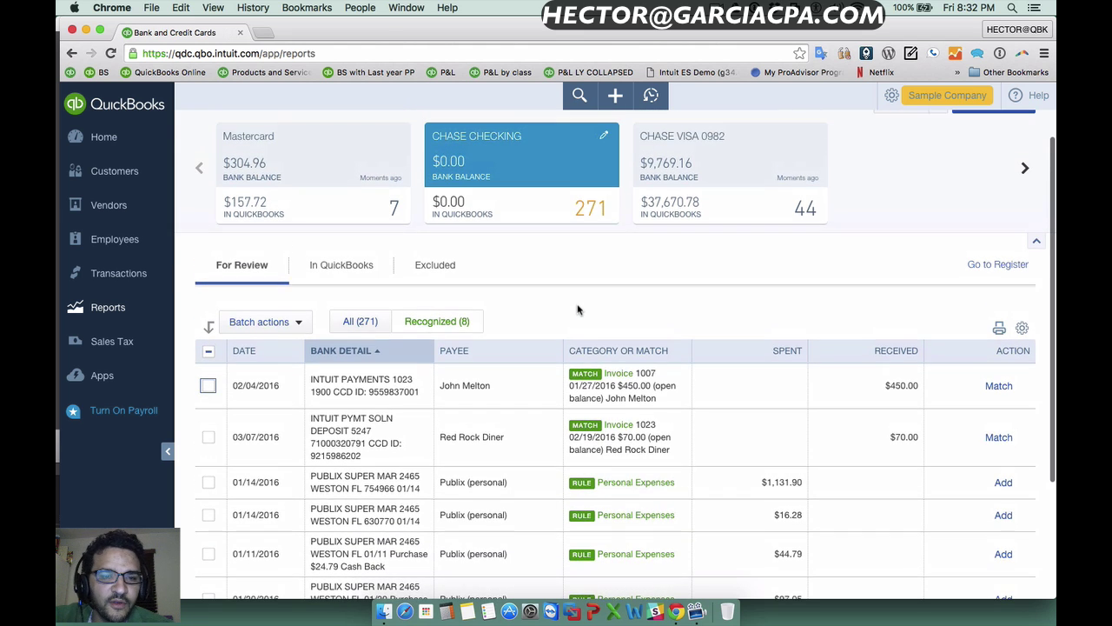
scroll(551, 265, "down", 5)
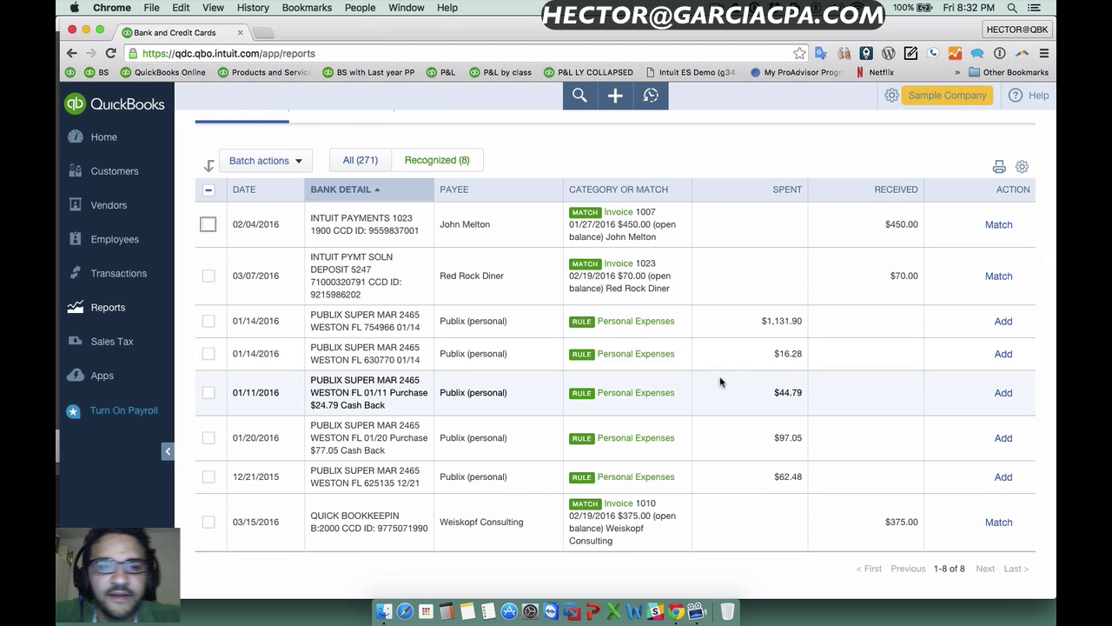
left_click(356, 160)
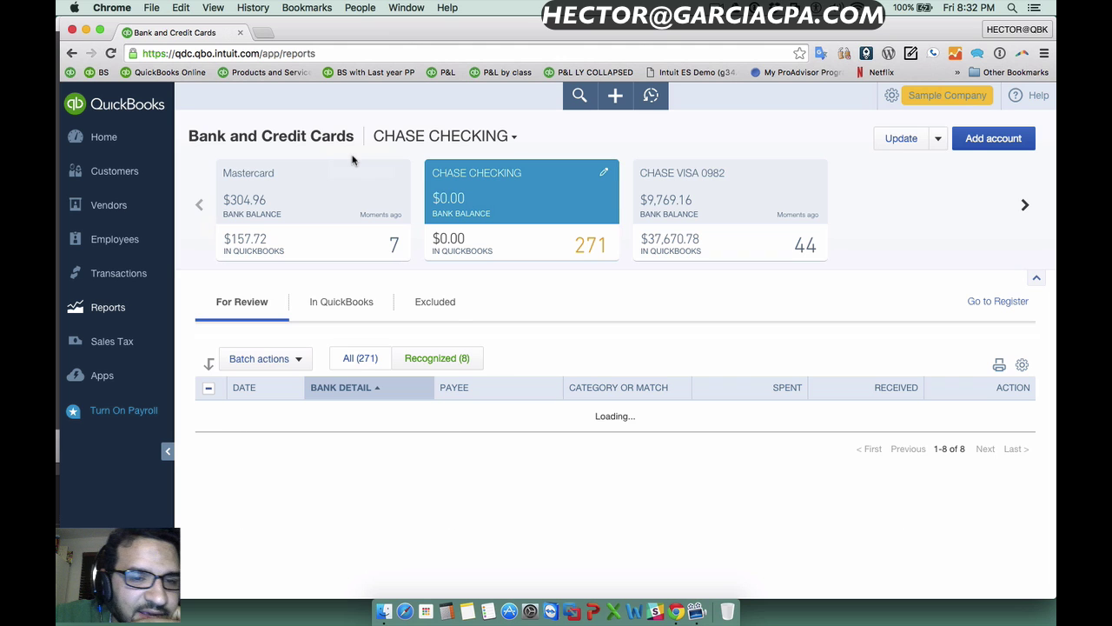
left_click(451, 360)
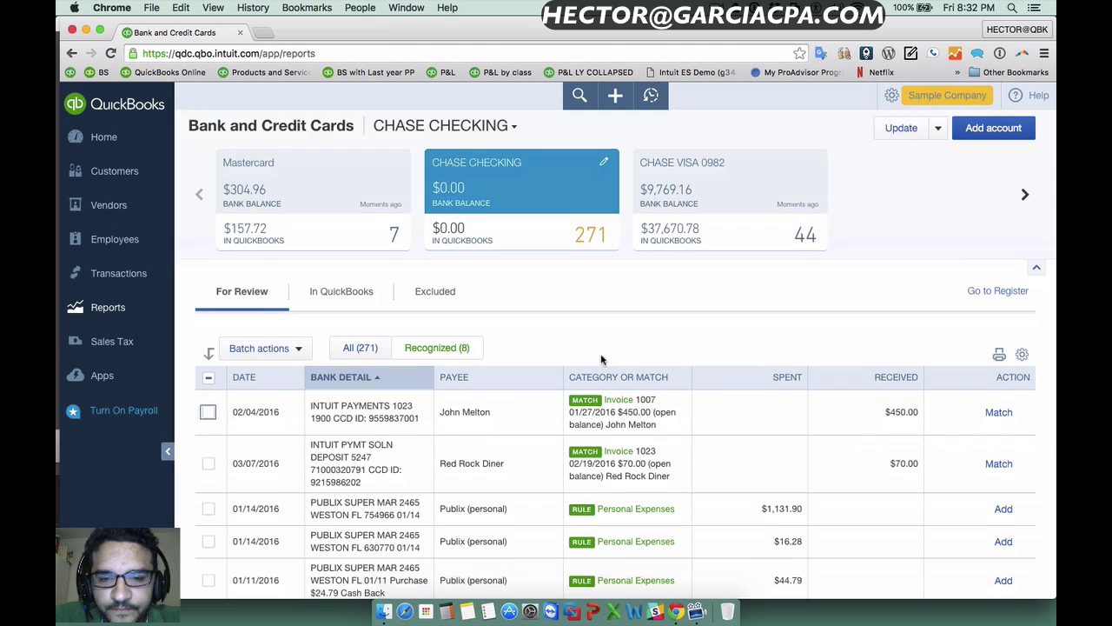
scroll(447, 355, "down", 3)
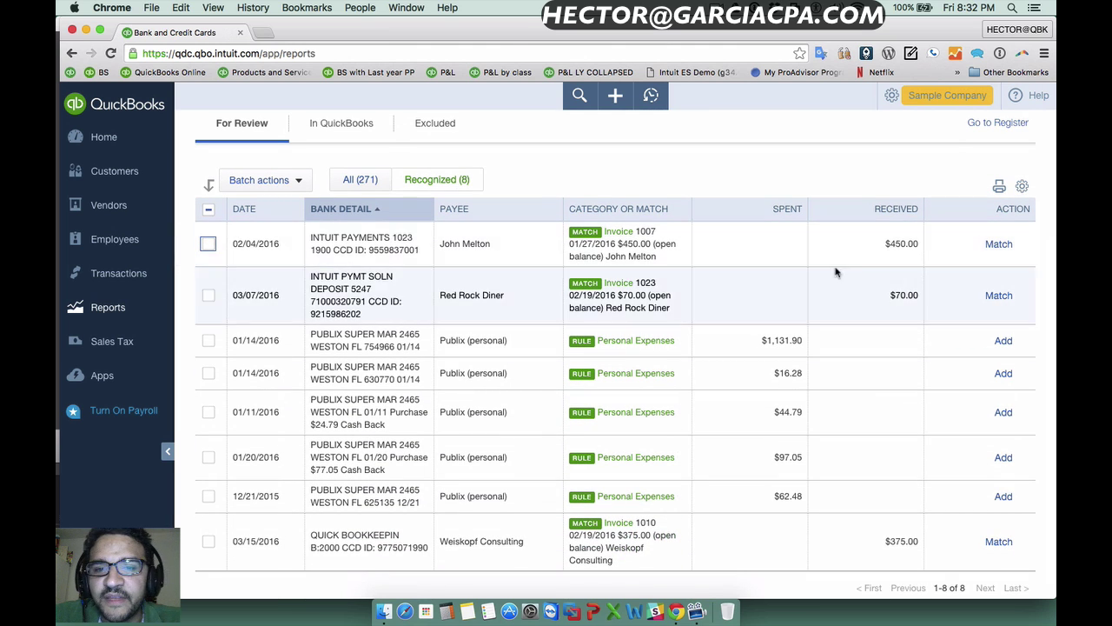
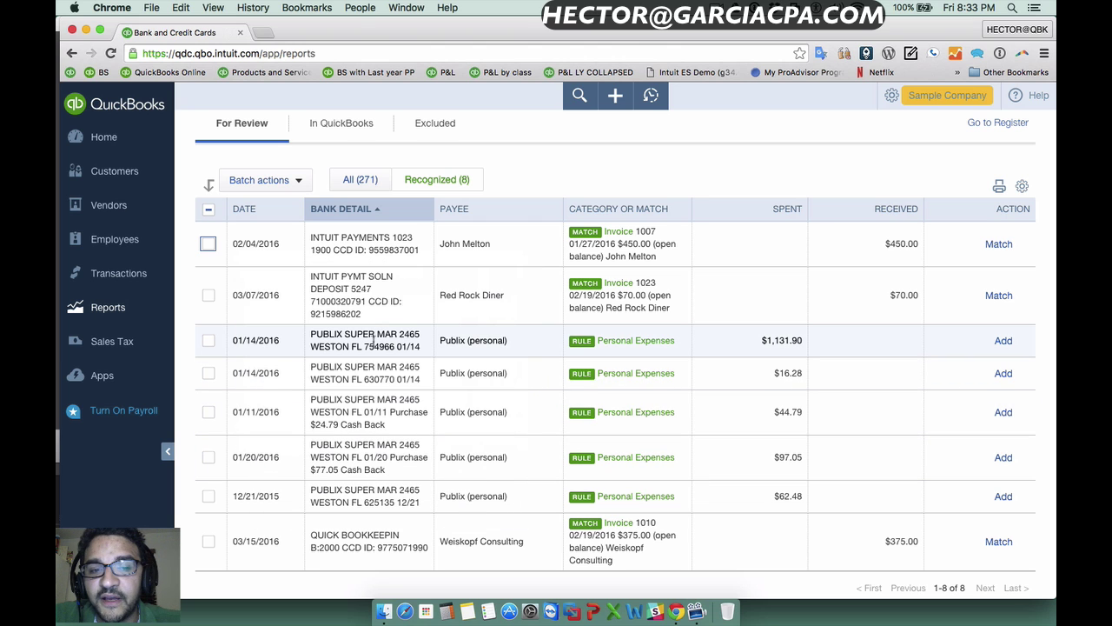
- Inspect the rule details of the $1,131.90 Publix transaction and close them without adding it
left_click_drag(345, 335, 314, 336)
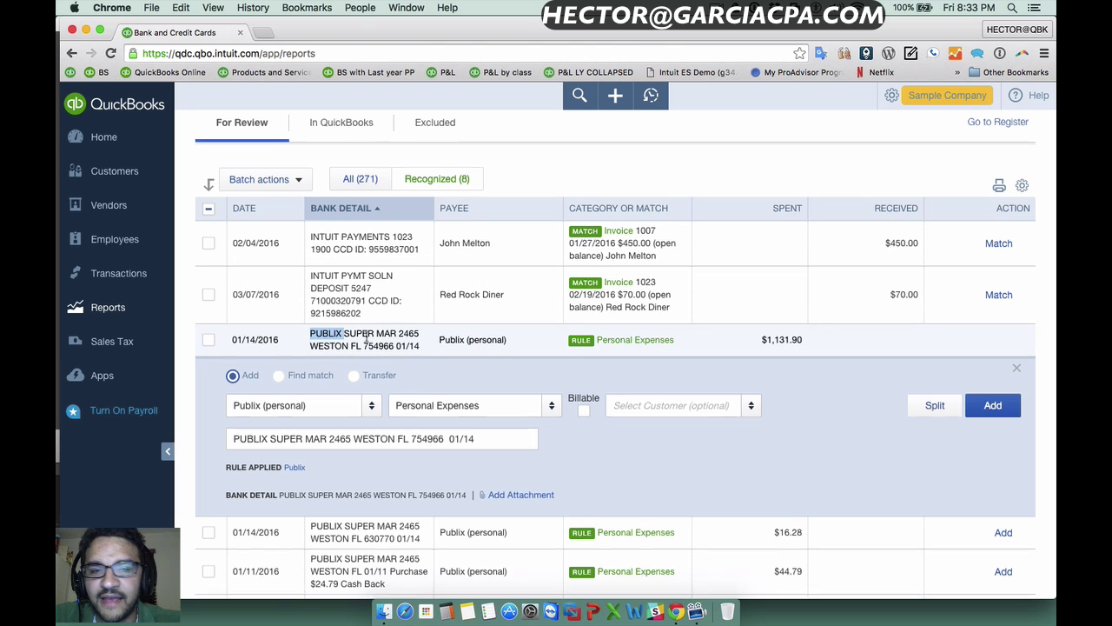
scroll(348, 330, "down", 2)
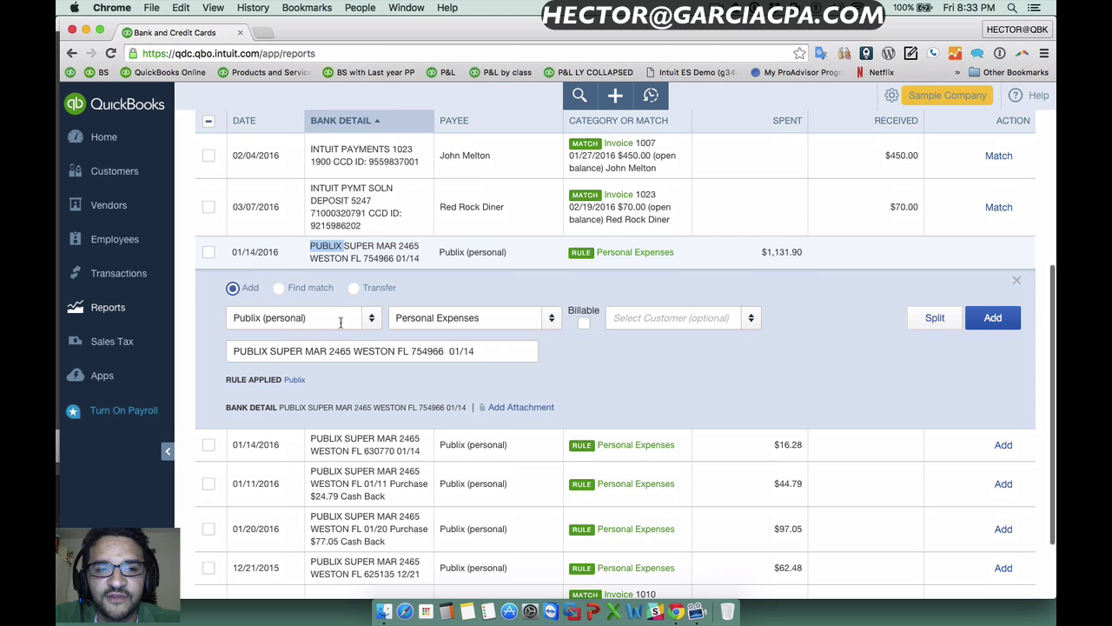
left_click(399, 259)
left_click(1013, 278)
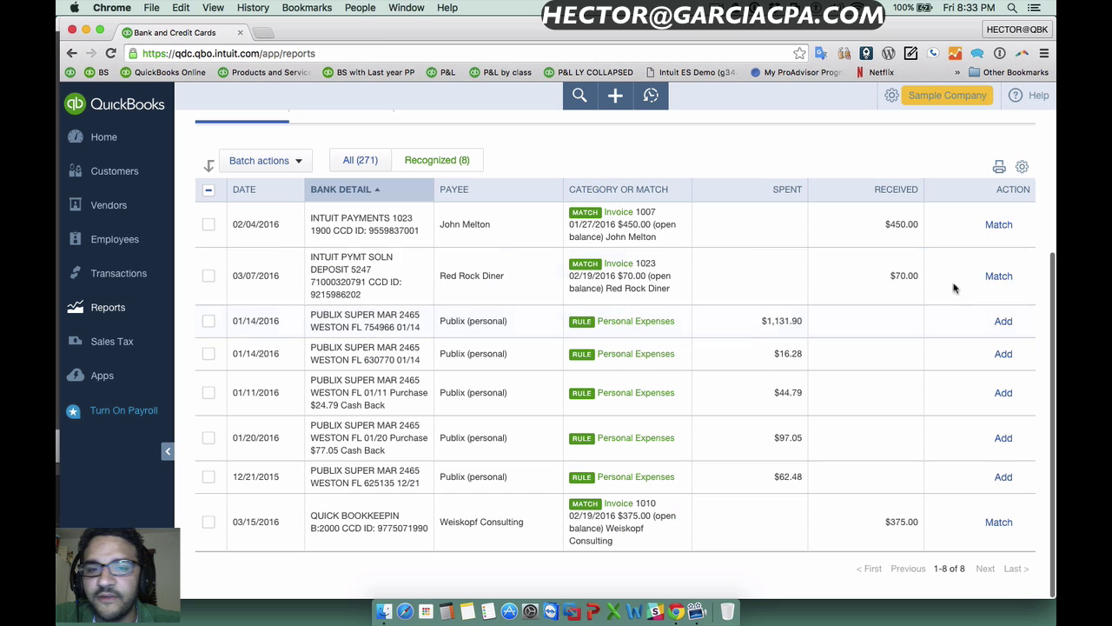
- Batch-accept the five Publix transactions categorized as Personal Expenses in the Chase Checking feed
left_click(209, 322)
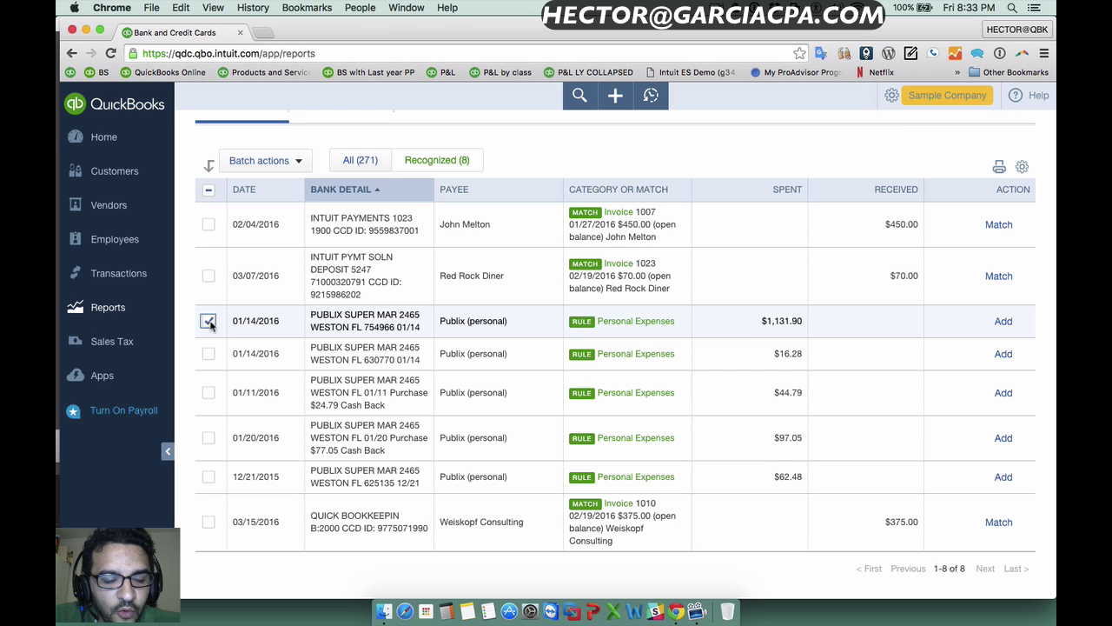
left_click(208, 438, "shift")
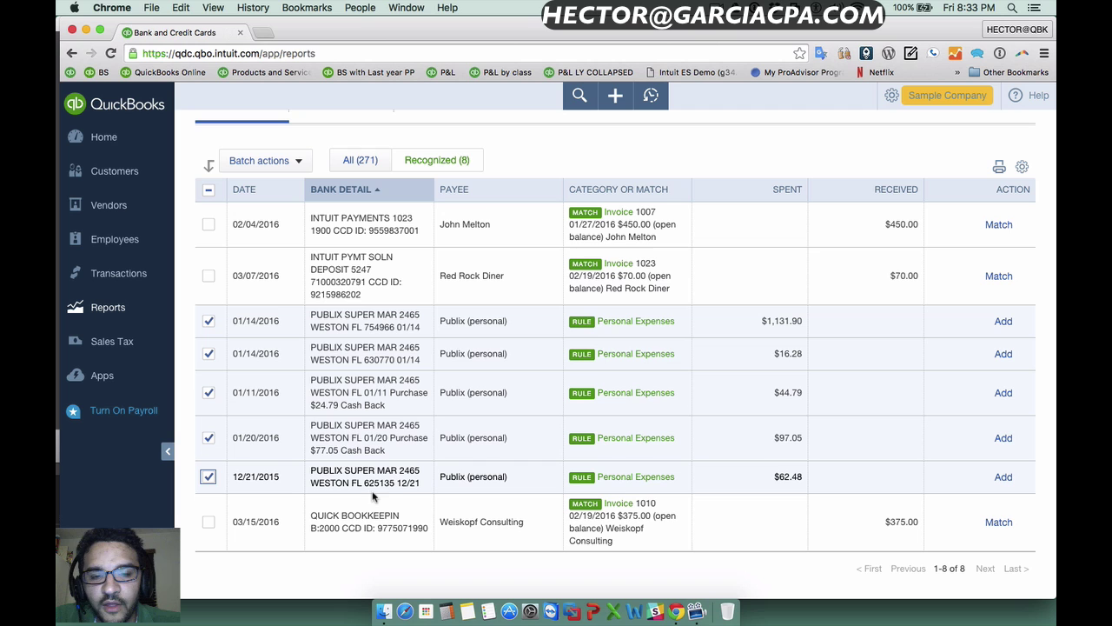
left_click(252, 164)
left_click(251, 188)
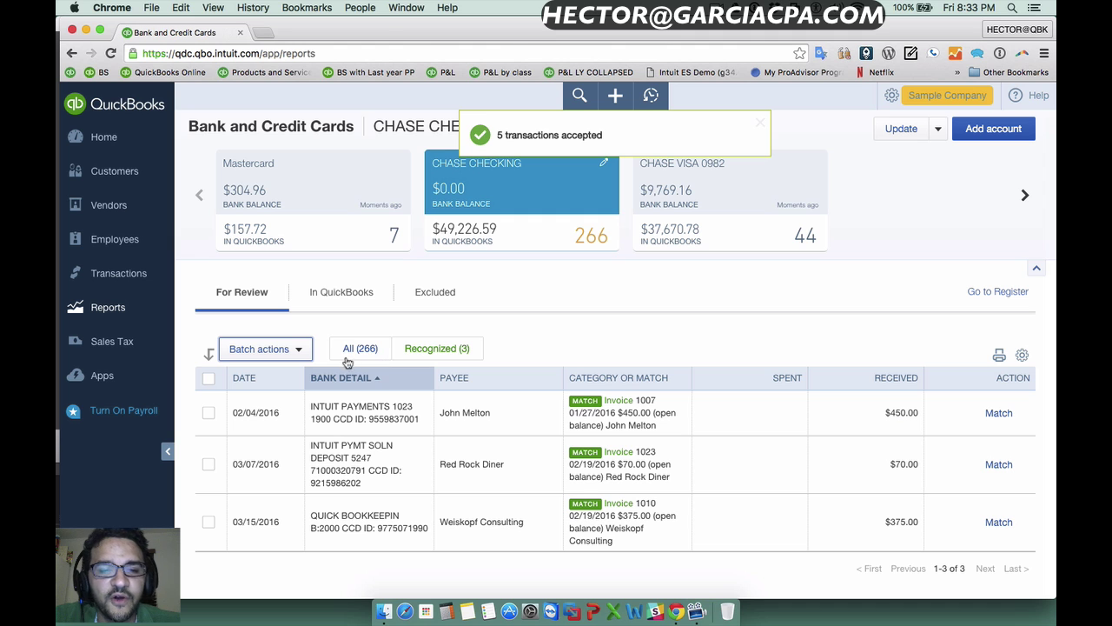
- List all Chase Checking transactions for review and examine the dates, bank details and amounts of the ATM check deposits
left_click(356, 349)
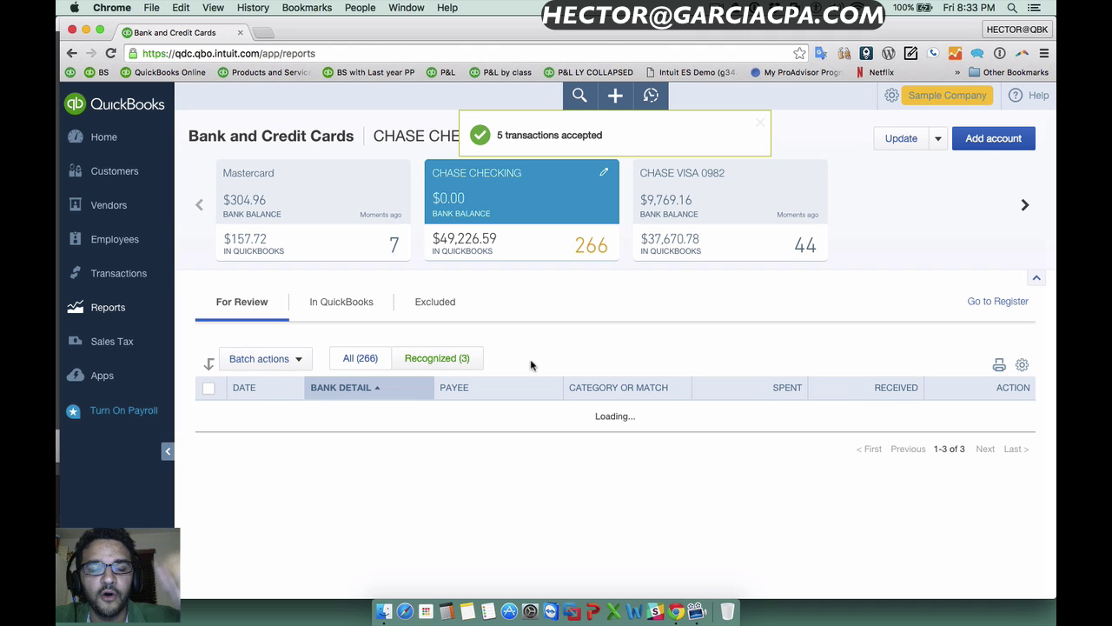
scroll(614, 344, "down", 5)
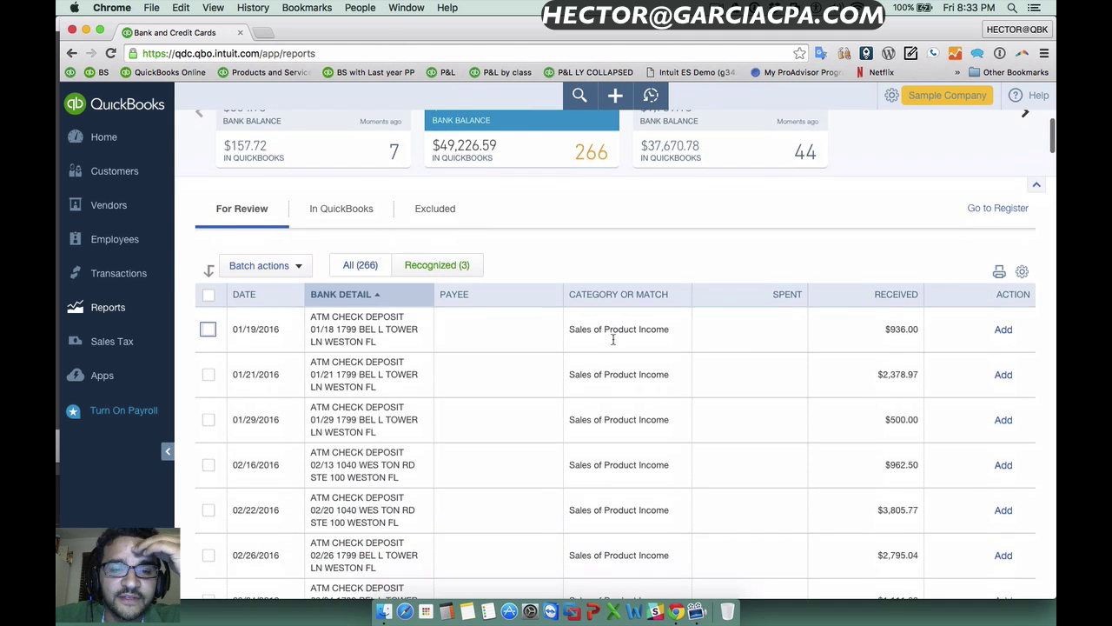
scroll(613, 344, "down", 3)
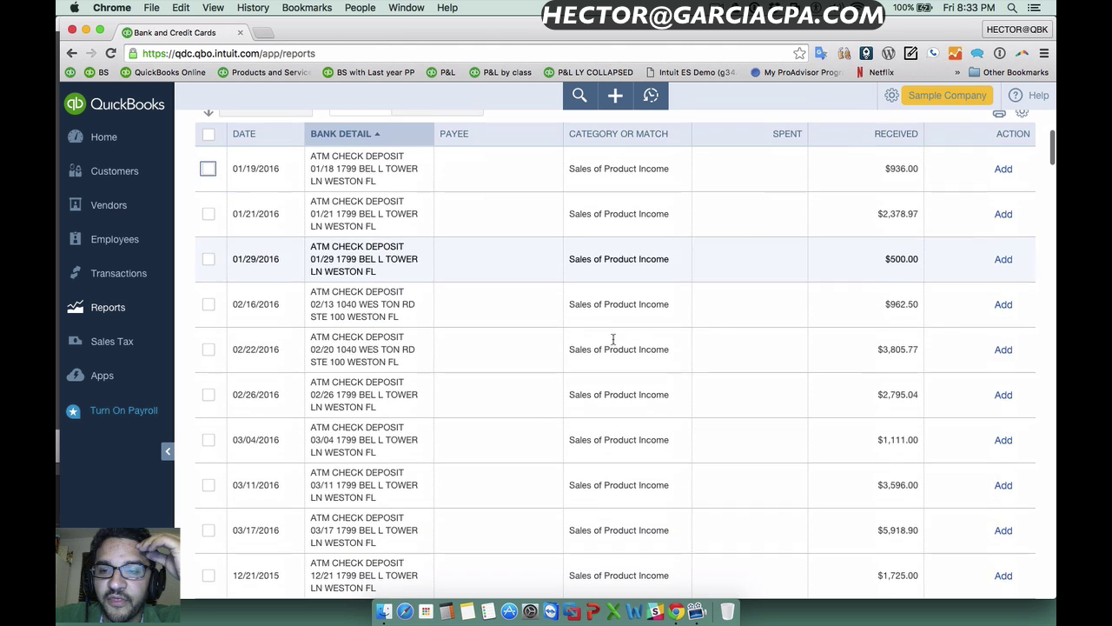
scroll(393, 178, "down", 2)
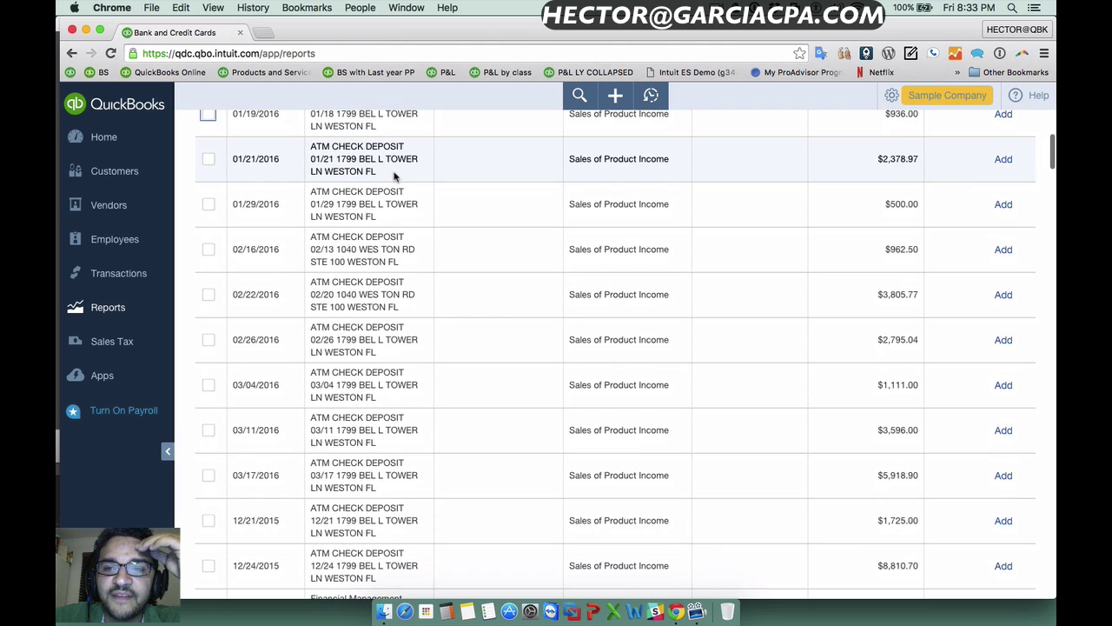
scroll(397, 182, "up", 2)
scroll(402, 259, "down", 4)
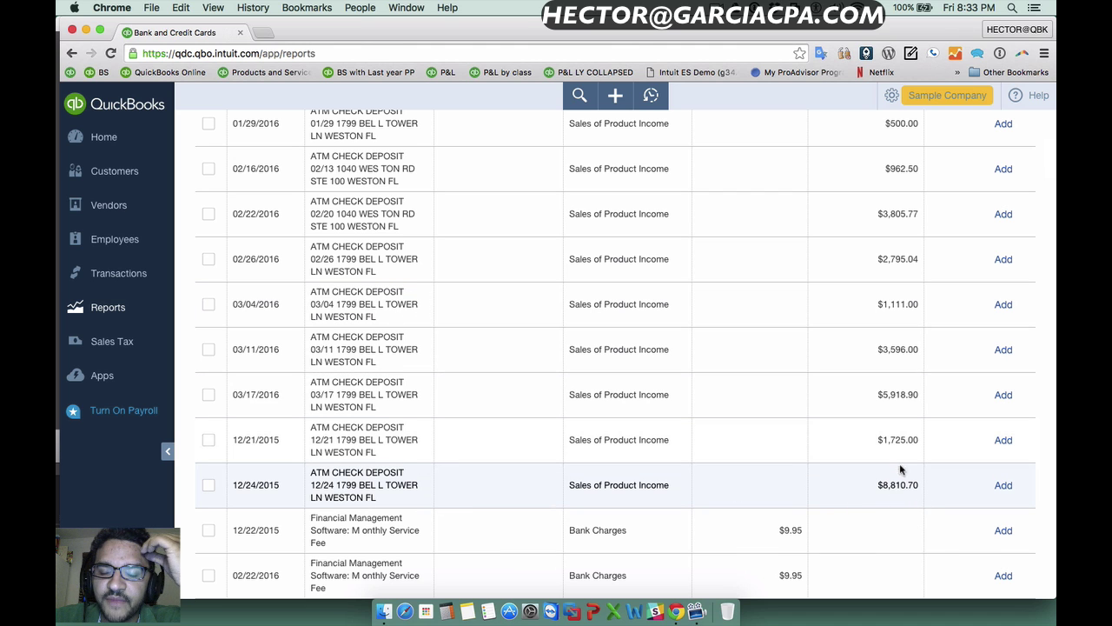
scroll(900, 339, "up", 1)
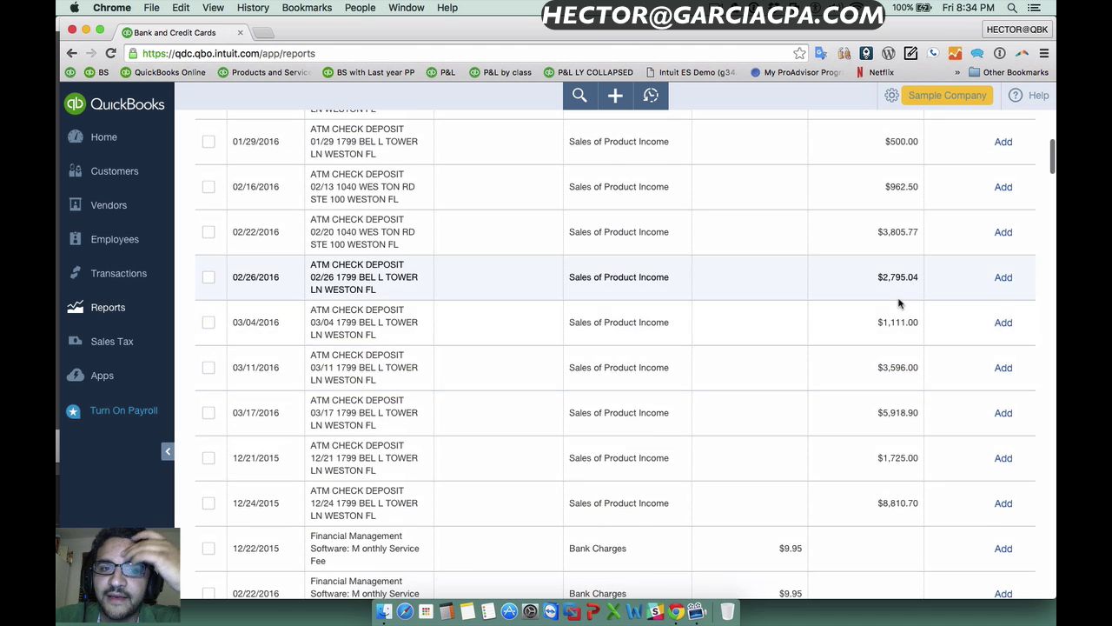
scroll(899, 303, "up", 5)
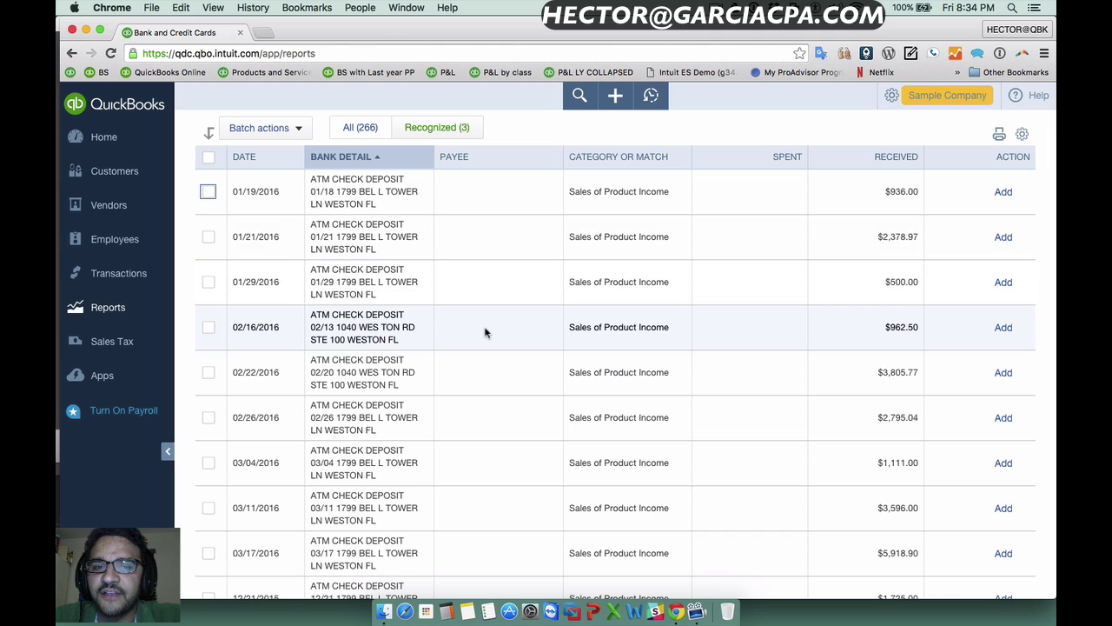
scroll(485, 332, "down", 5)
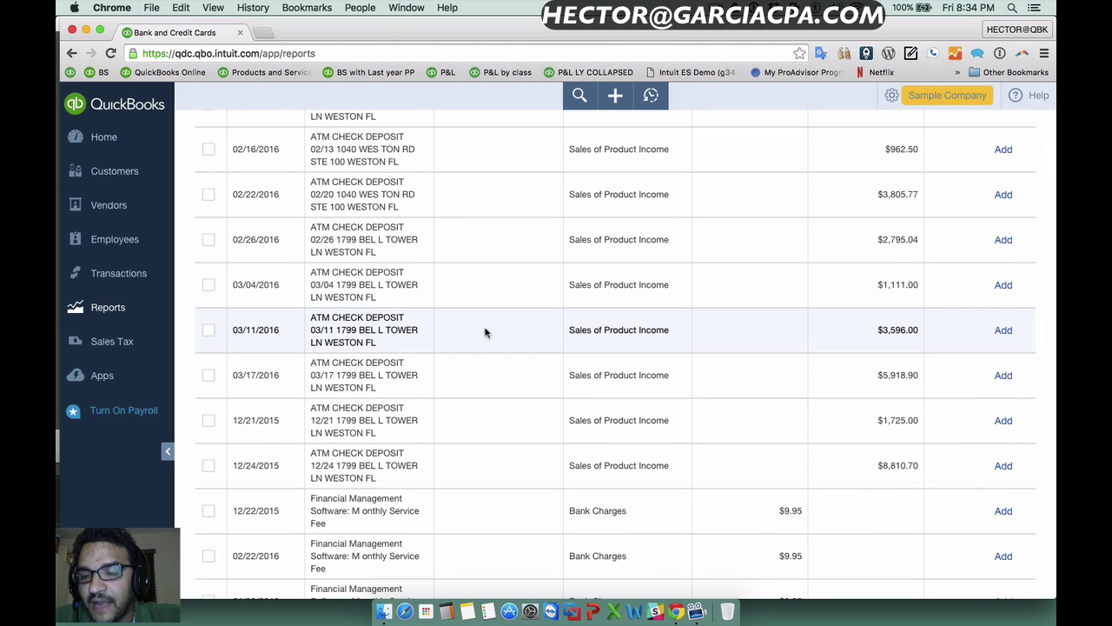
scroll(485, 332, "up", 5)
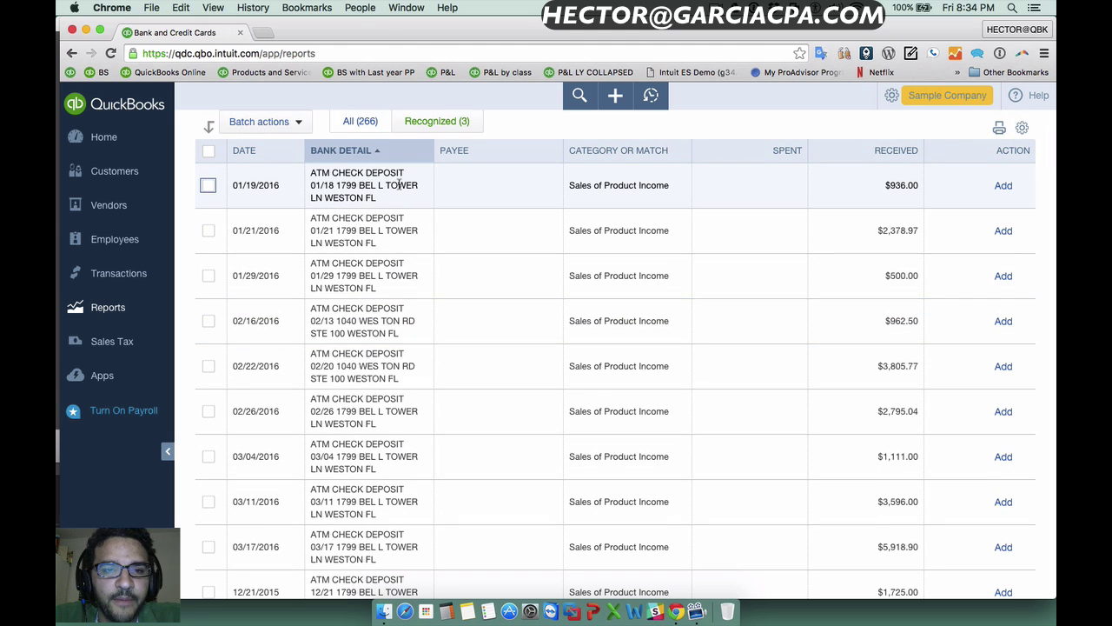
- Expand the 01/19/2016 ATM check deposit and copy the text ATM CHECK DEPOSIT from its memo
left_click_drag(407, 173, 309, 173)
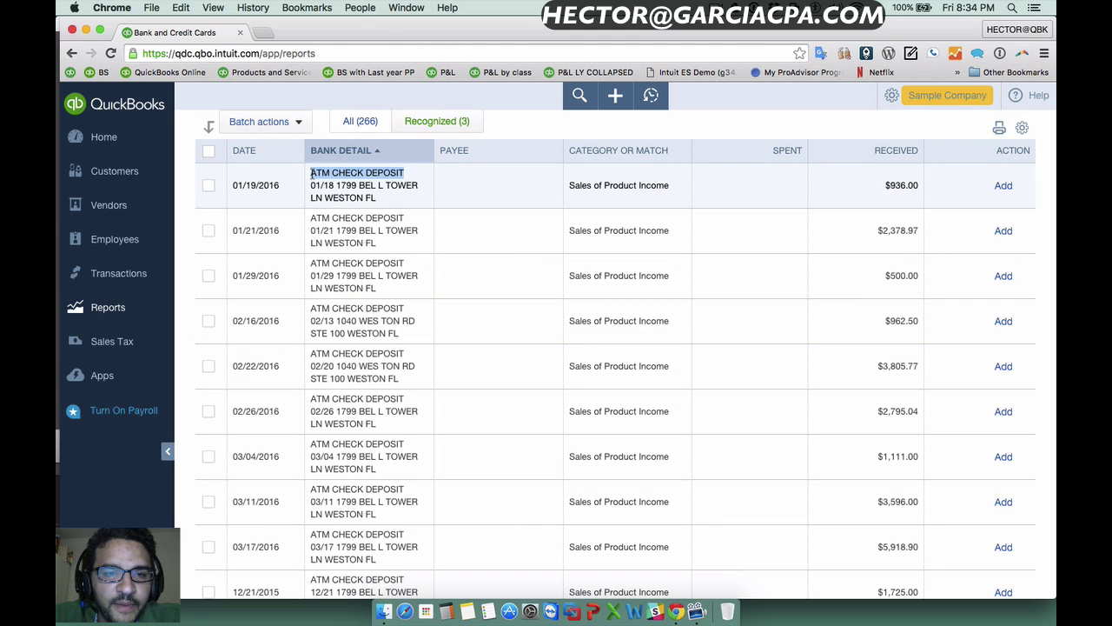
left_click(381, 176)
key("super+c")
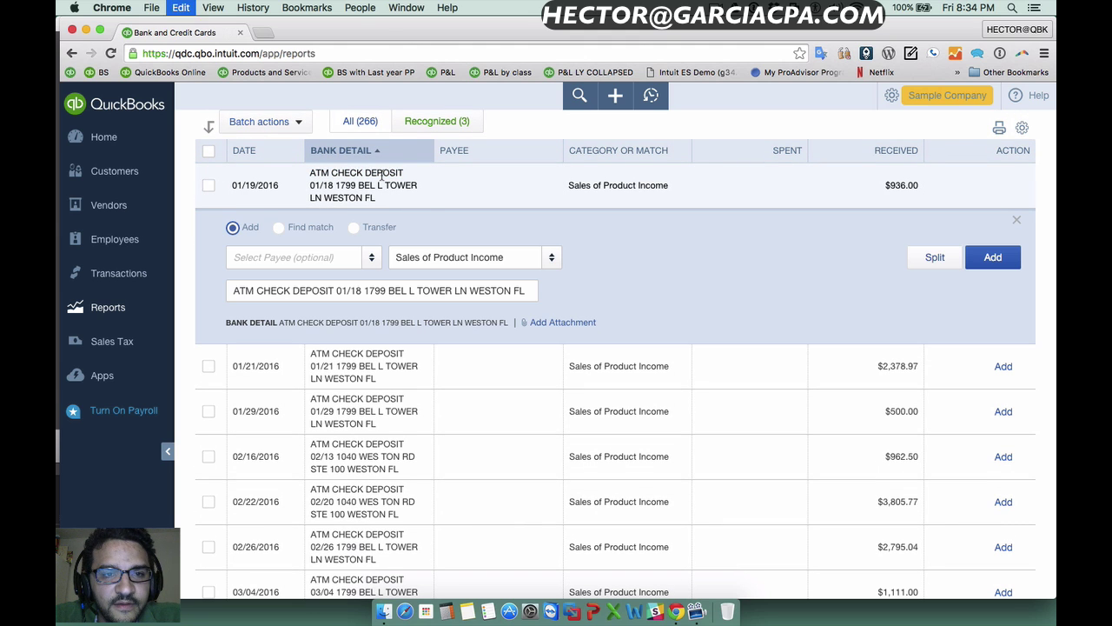
left_click(330, 292)
double_click(332, 292)
left_click_drag(270, 293, 228, 293)
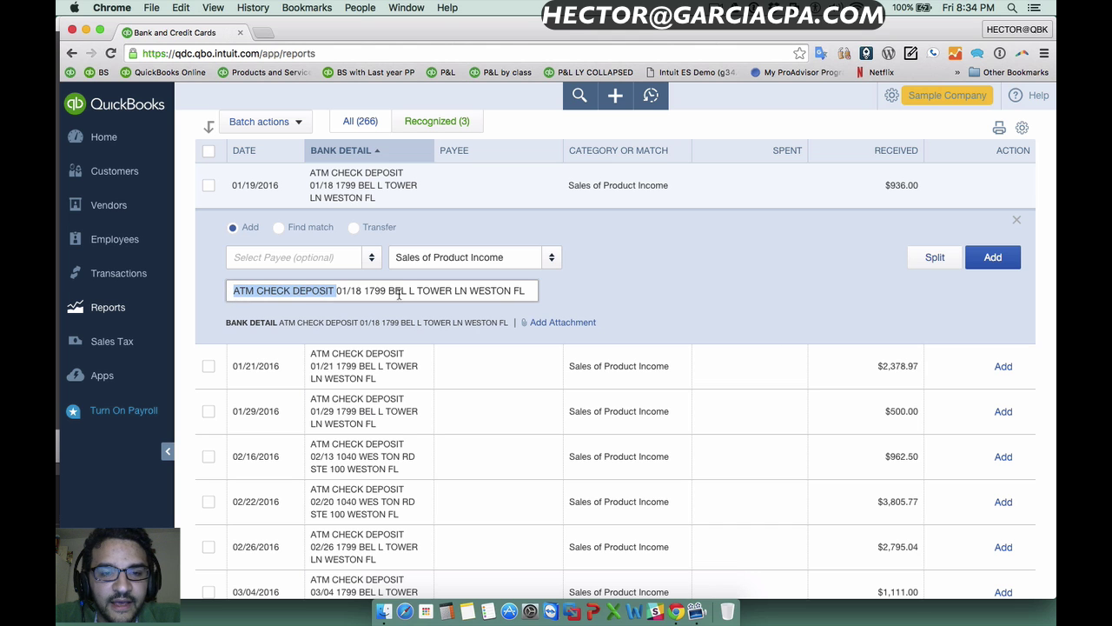
- Create a new bank rule named ATM CHECK DEPOSIT with the condition that the bank text contains ATM CHECK DEPOSIT
scroll(399, 293, "up", 5)
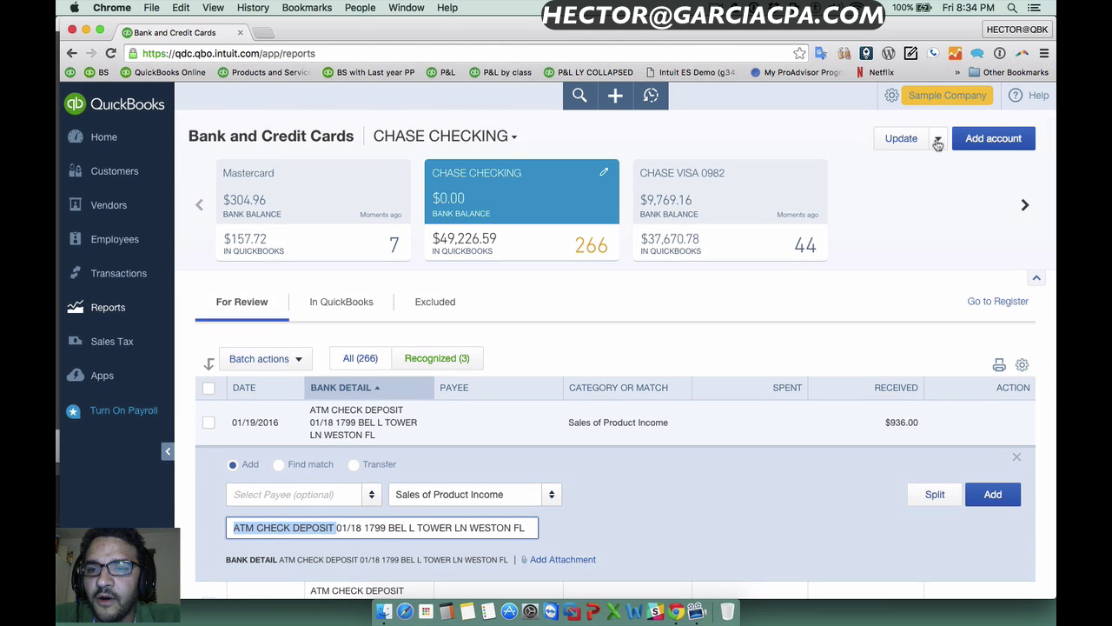
left_click(938, 143)
left_click(909, 190)
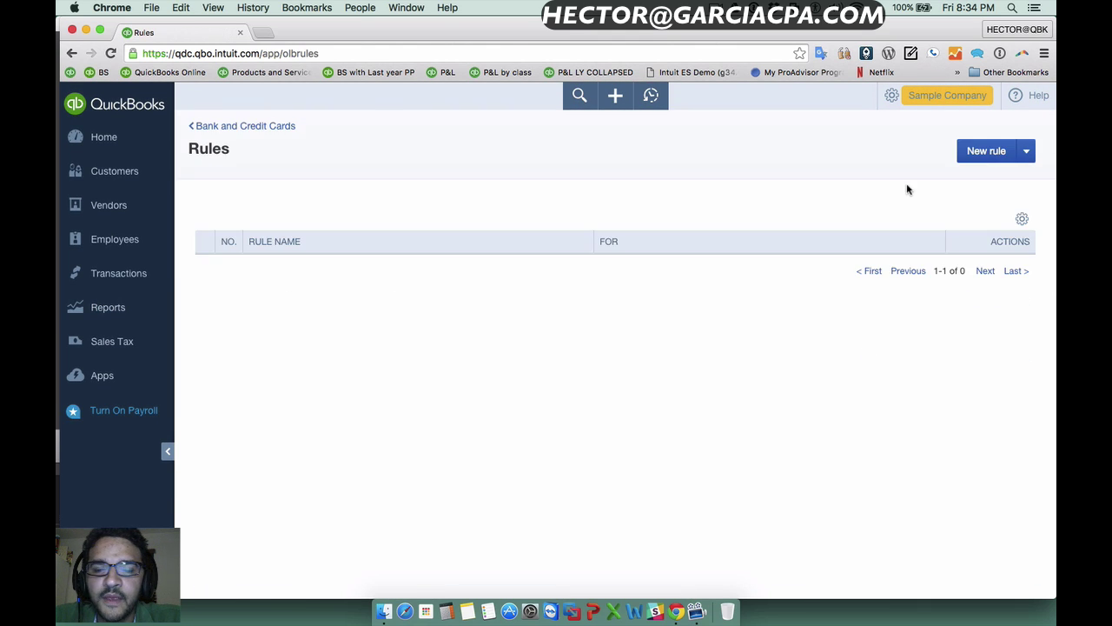
left_click(994, 151)
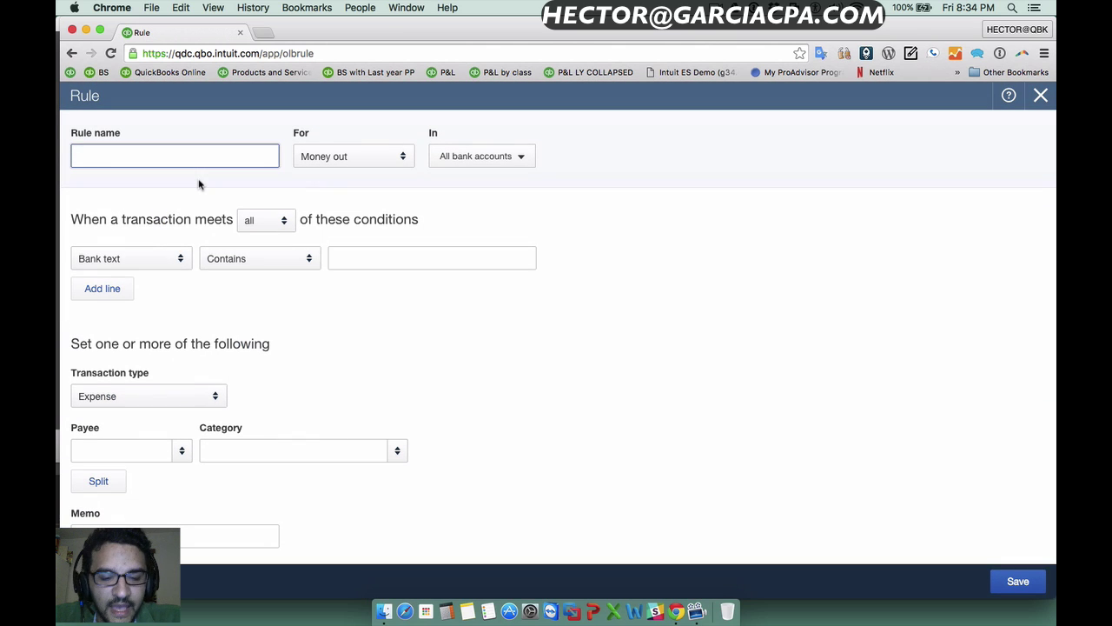
key("super+v")
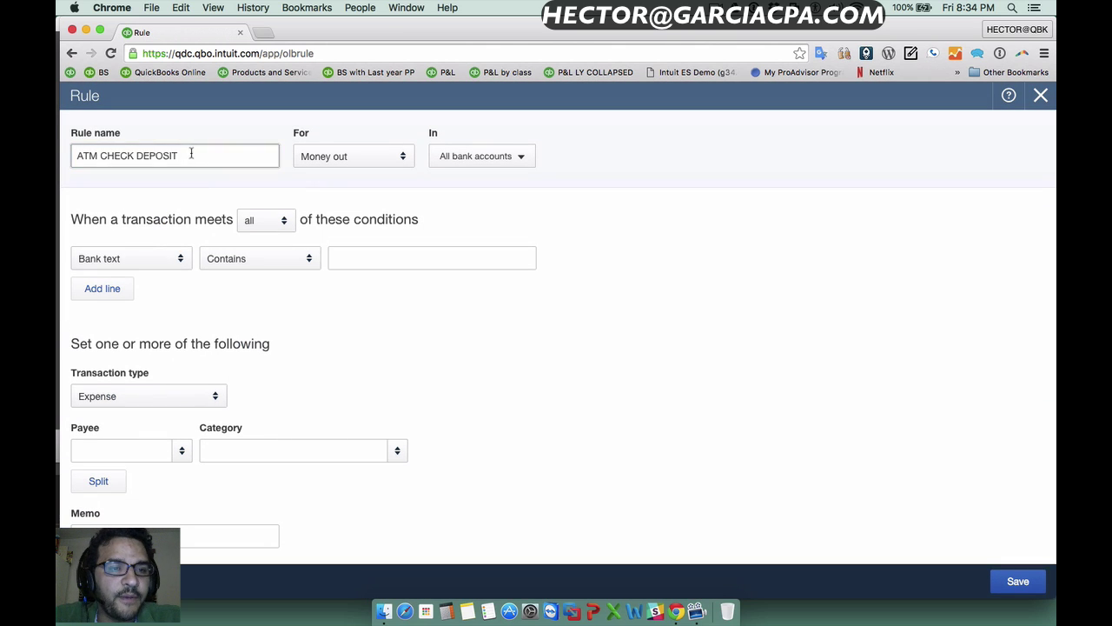
triple_click(191, 155)
left_click(382, 258)
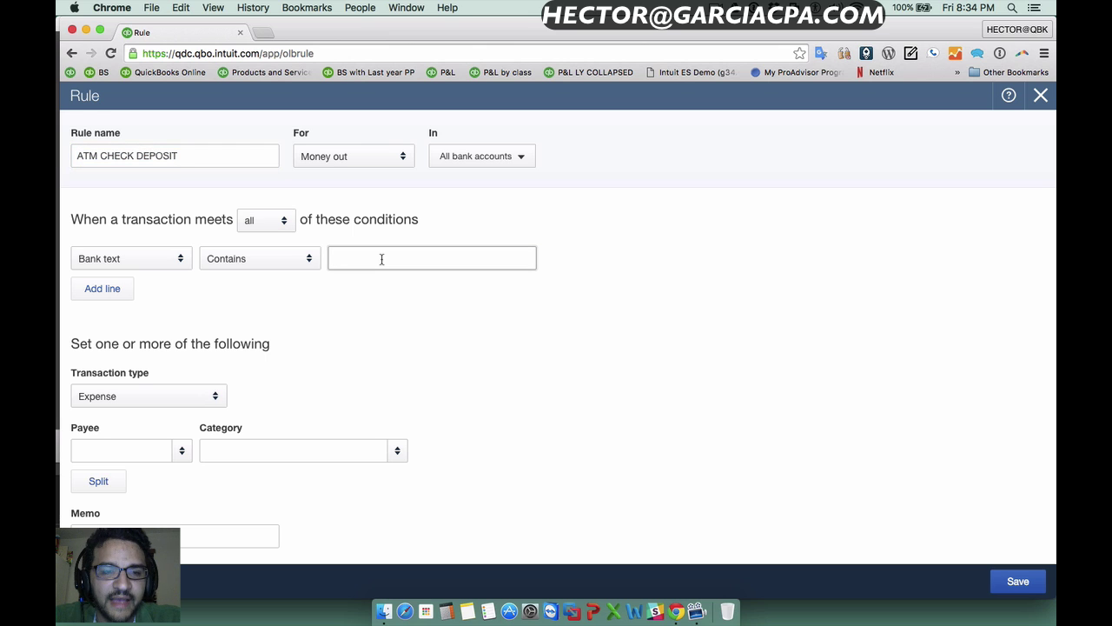
key("super+v")
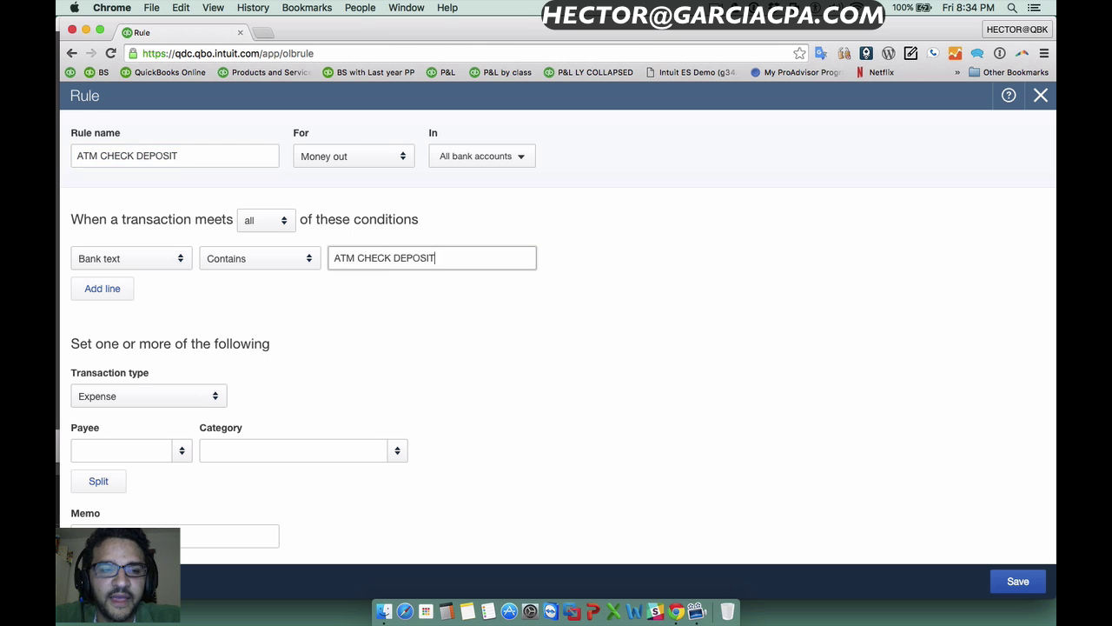
- Enter ATM DEPOSIT (UNKOWN CLIENT) as the rule's payee
left_click(106, 447)
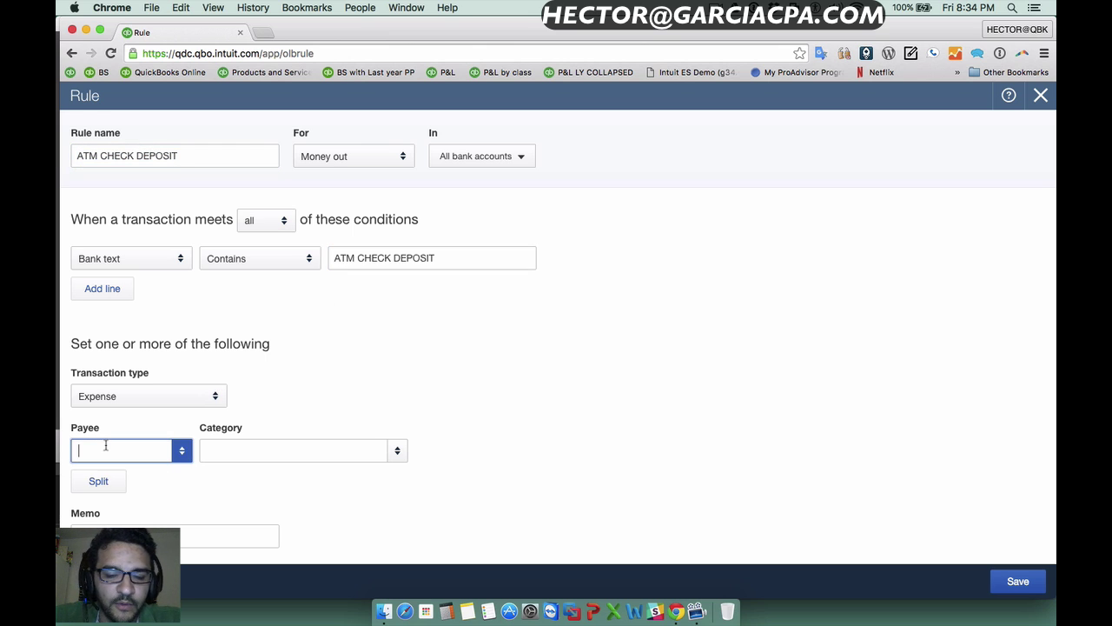
type("ATM DES")
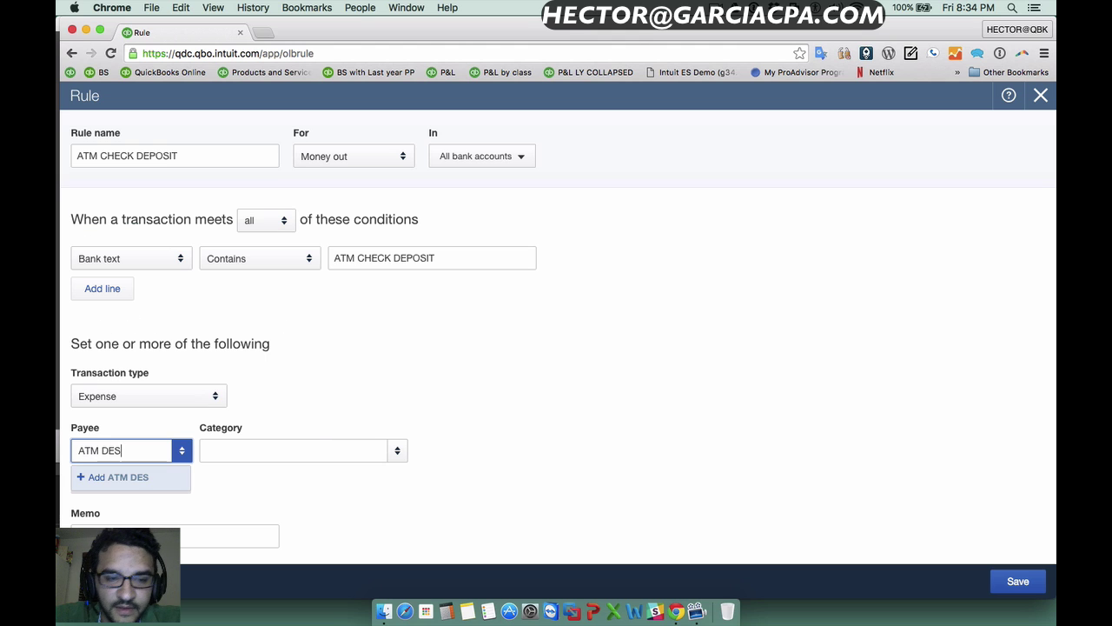
key("BackSpace")
type("POS")
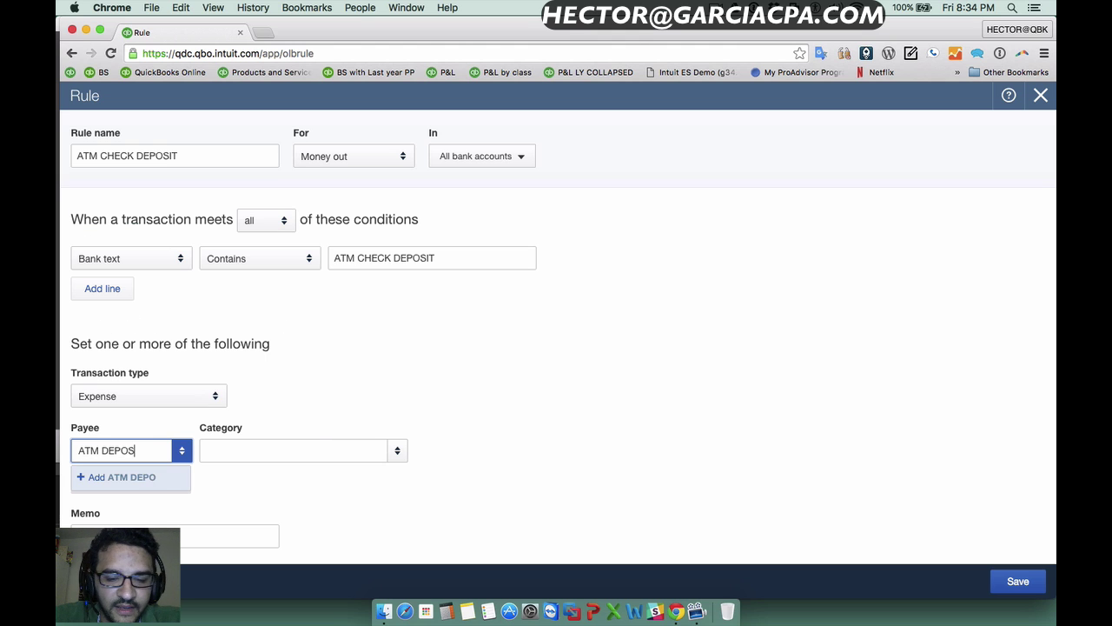
type("IT")
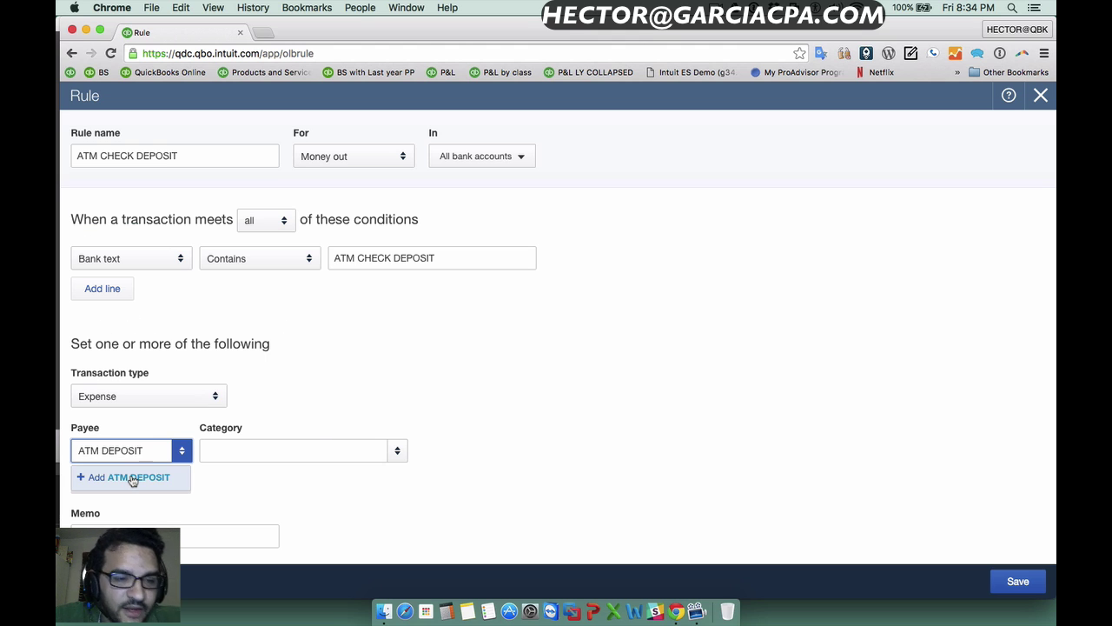
type(" (")
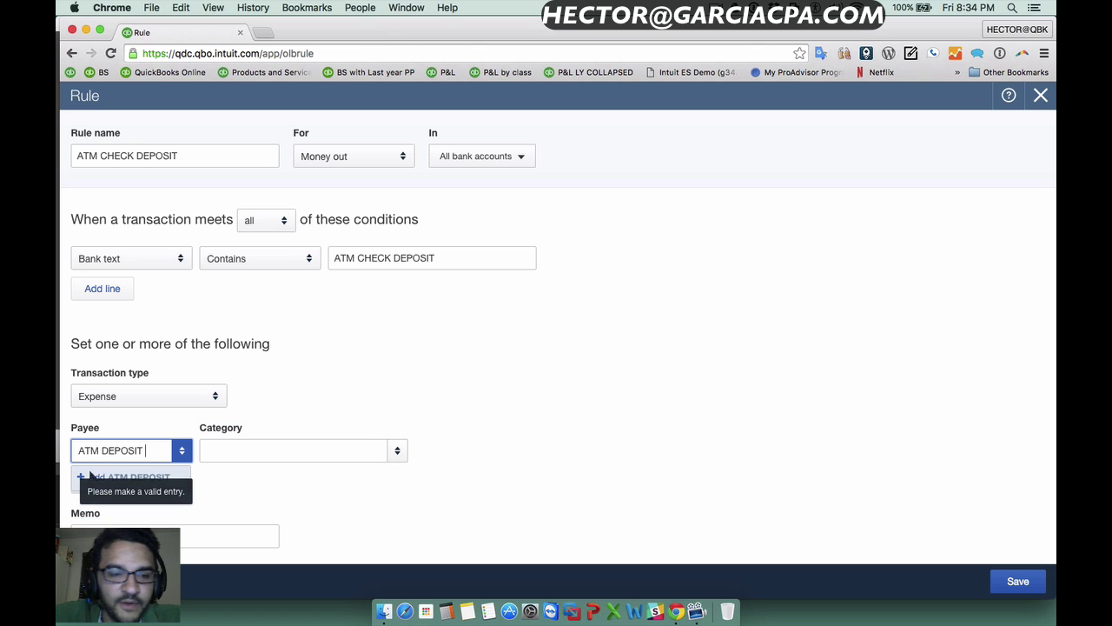
type("INKOWN")
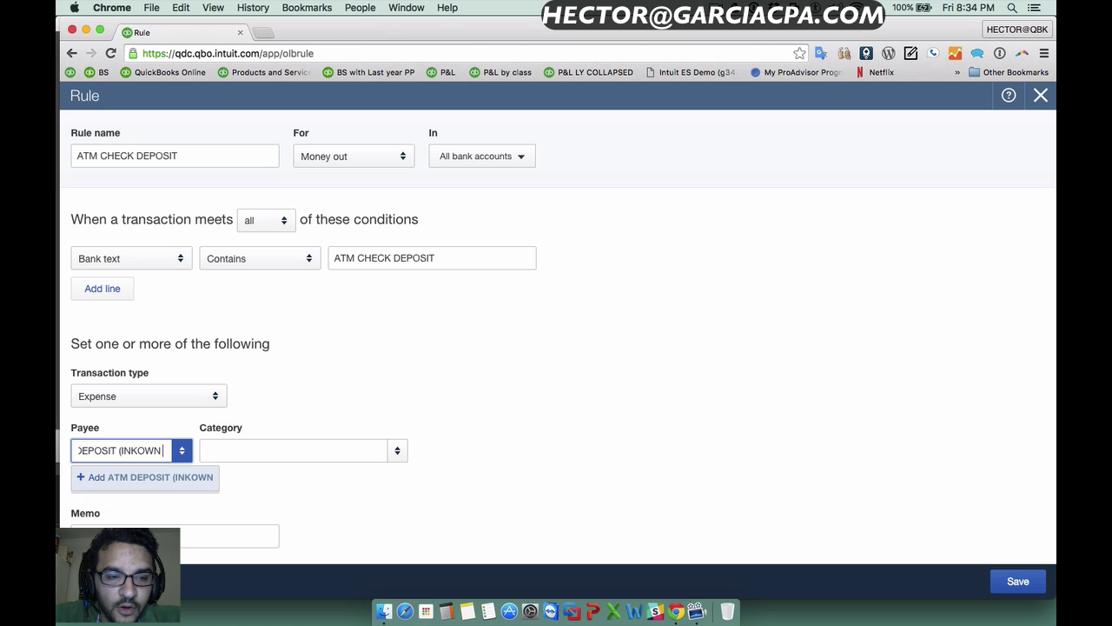
type(" CLIENT)")
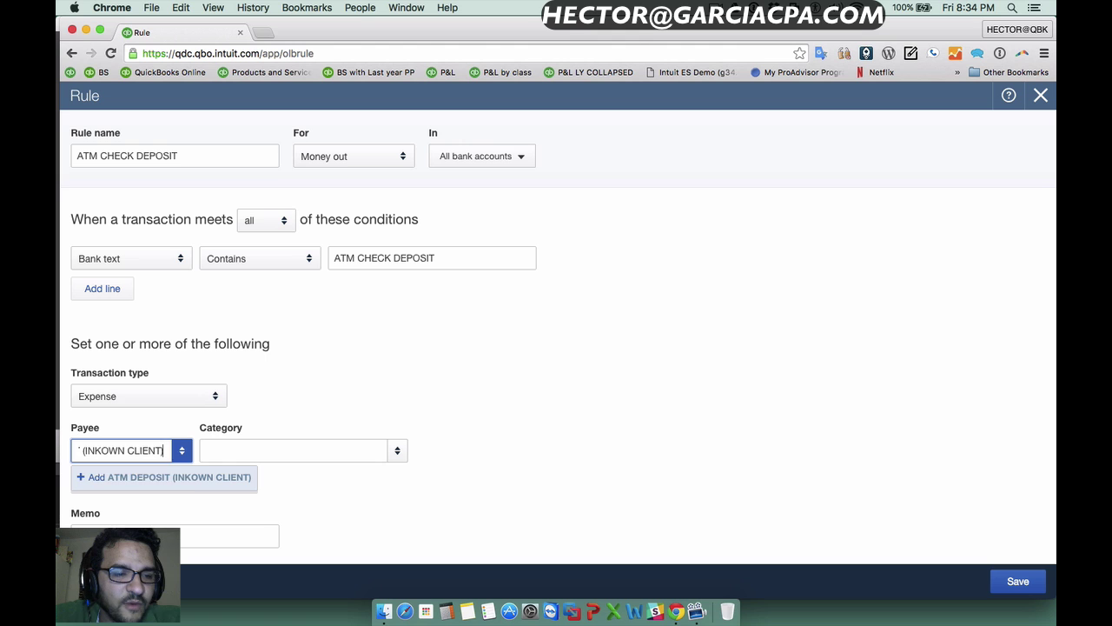
left_click(89, 450)
key("BackSpace")
type("U")
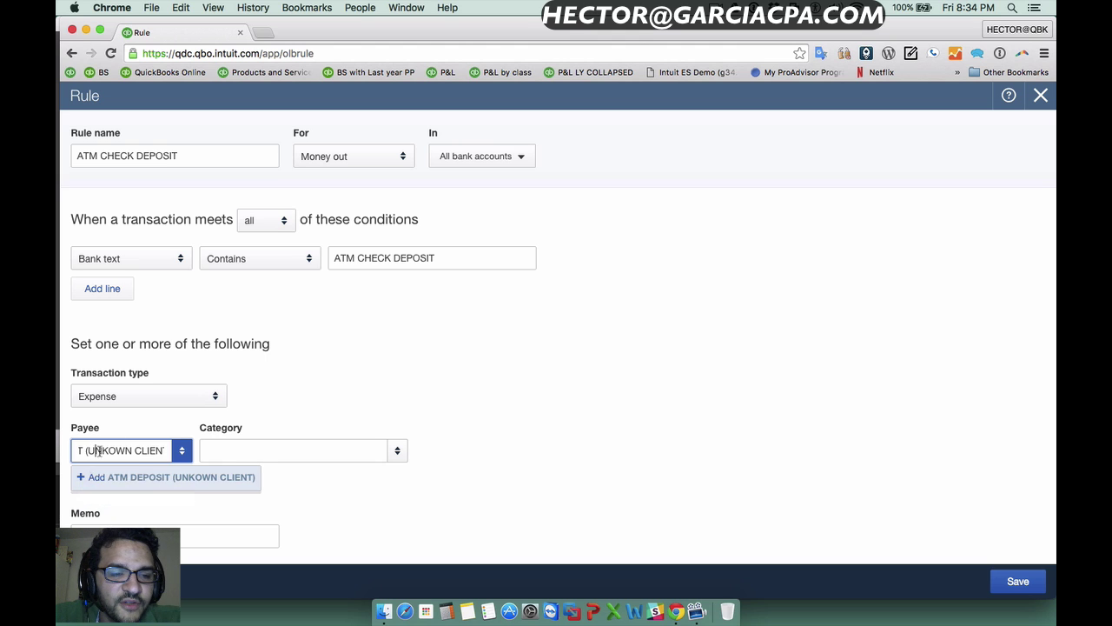
- Add the entered payee as a new name of type Customer and save it
left_click(134, 478)
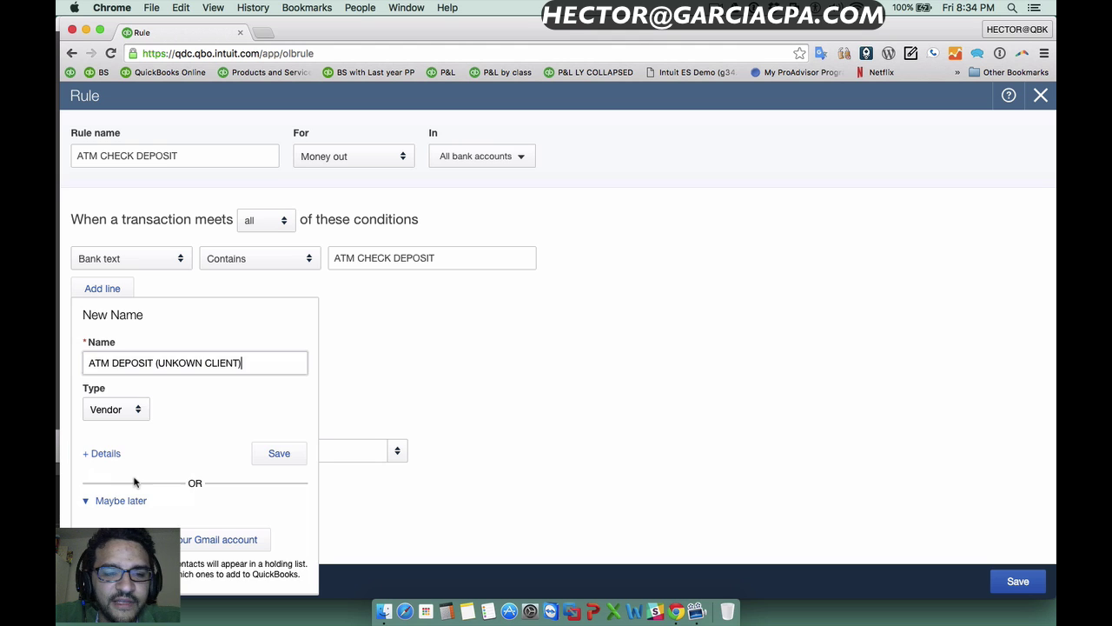
left_click(111, 409)
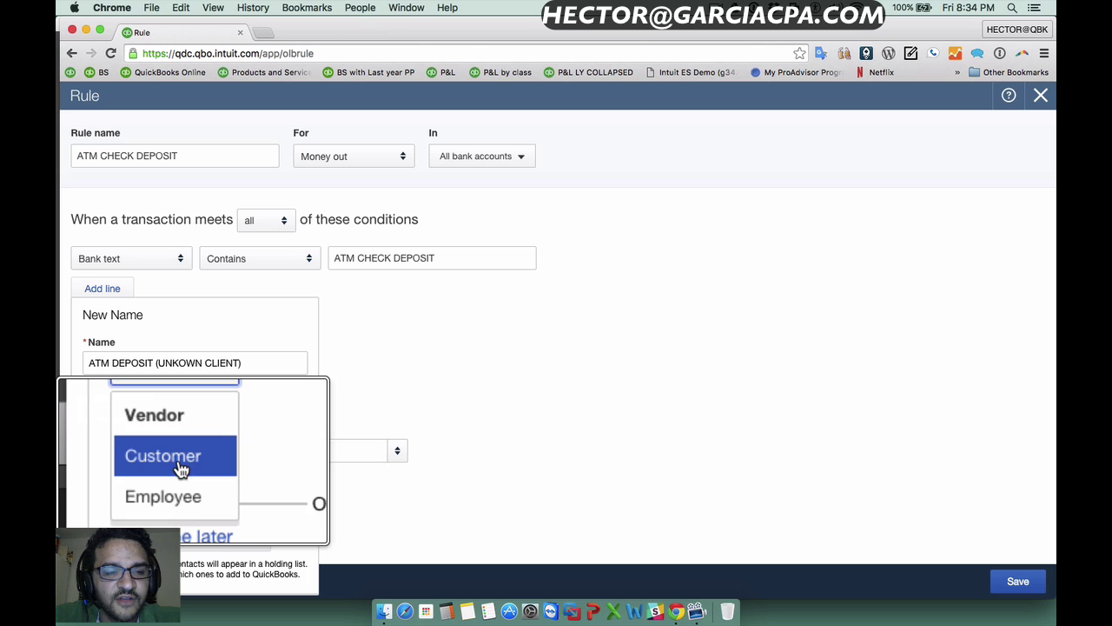
left_click(118, 461)
left_click(283, 454)
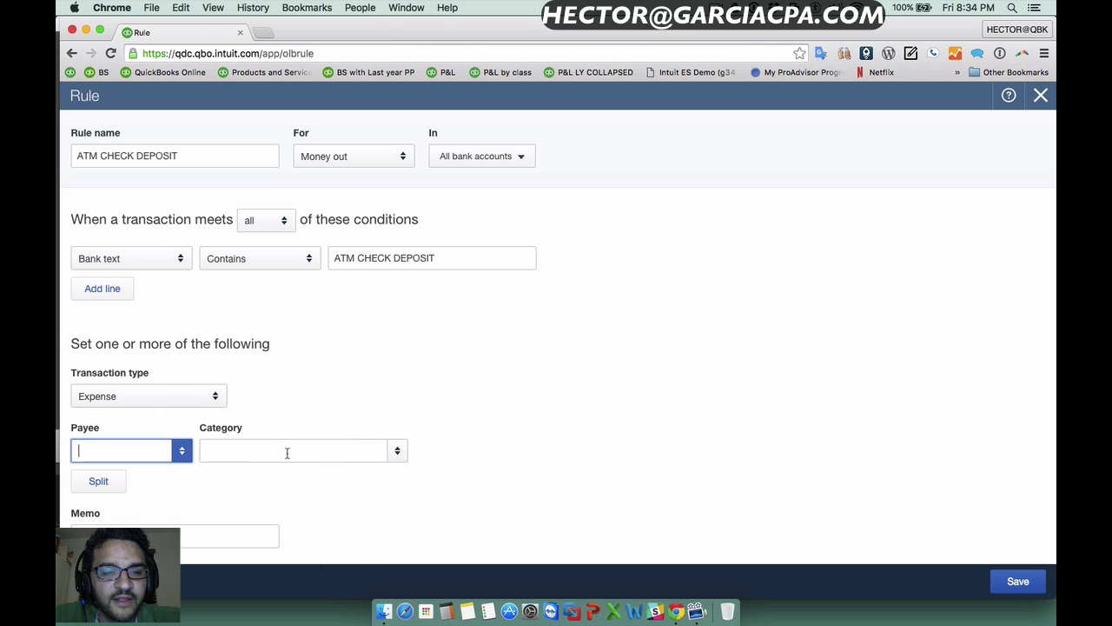
- Set the rule's category to Sales of Product Income and enter the memo ** AUTO CLASSIFIED BY RULES
type("SALE")
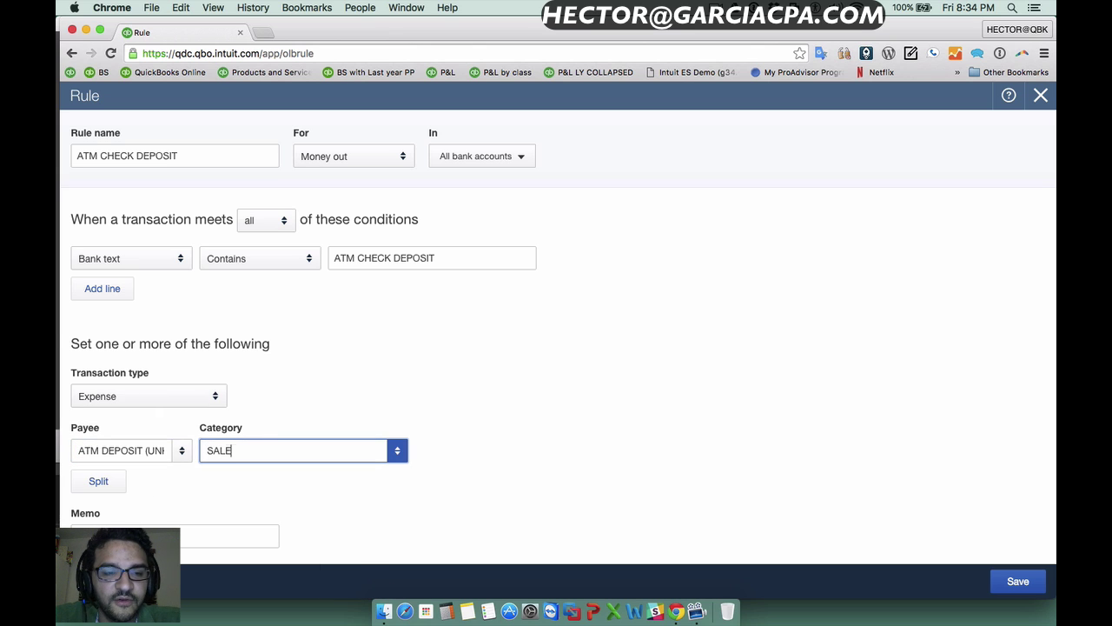
left_click(295, 503)
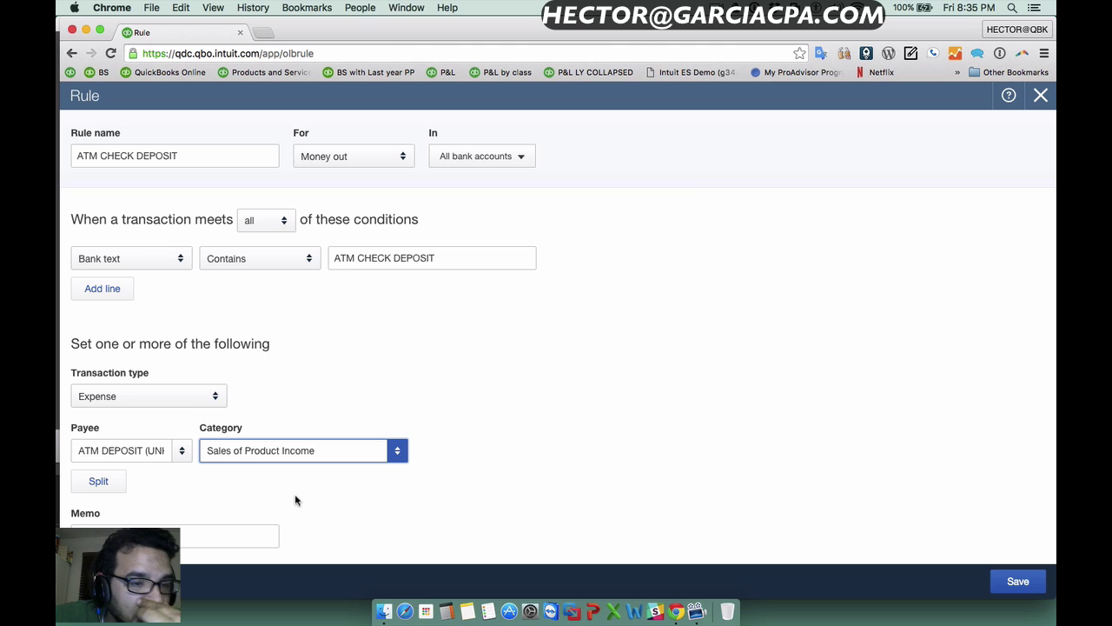
scroll(465, 464, "down", 1)
left_click(130, 501)
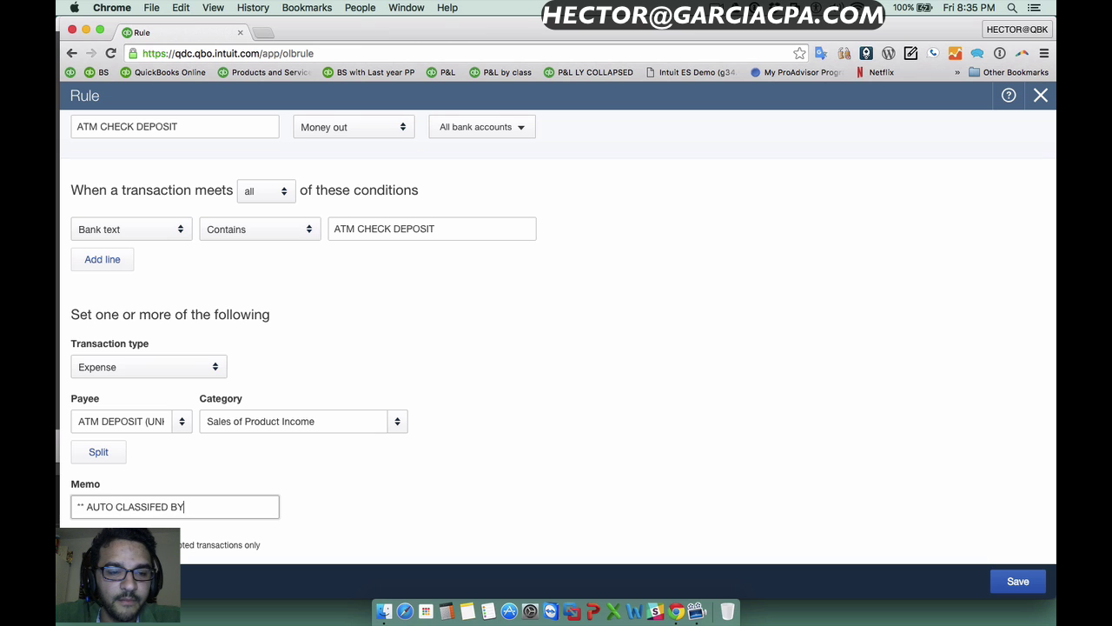
type("** AUTO CLASSIFED BY RUES")
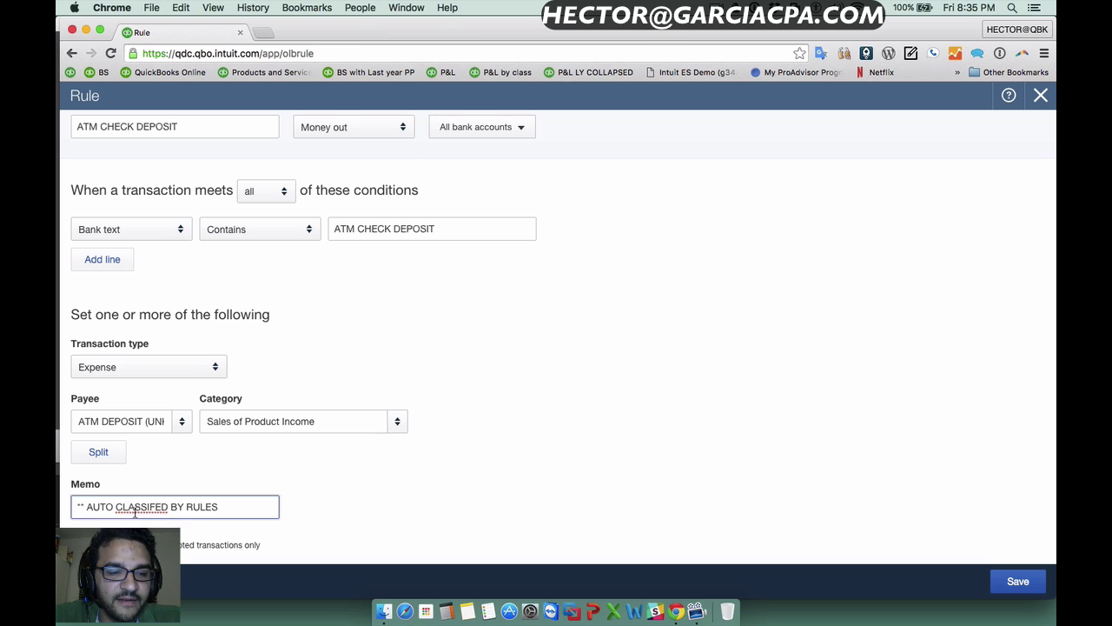
right_click(134, 507)
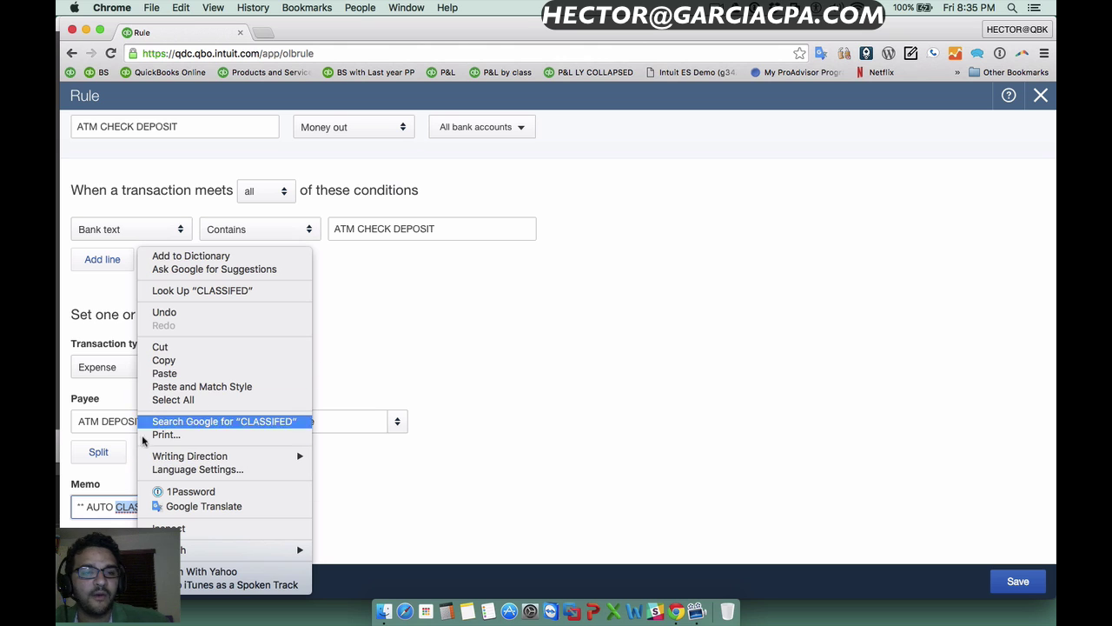
left_click(137, 502)
left_click(156, 507)
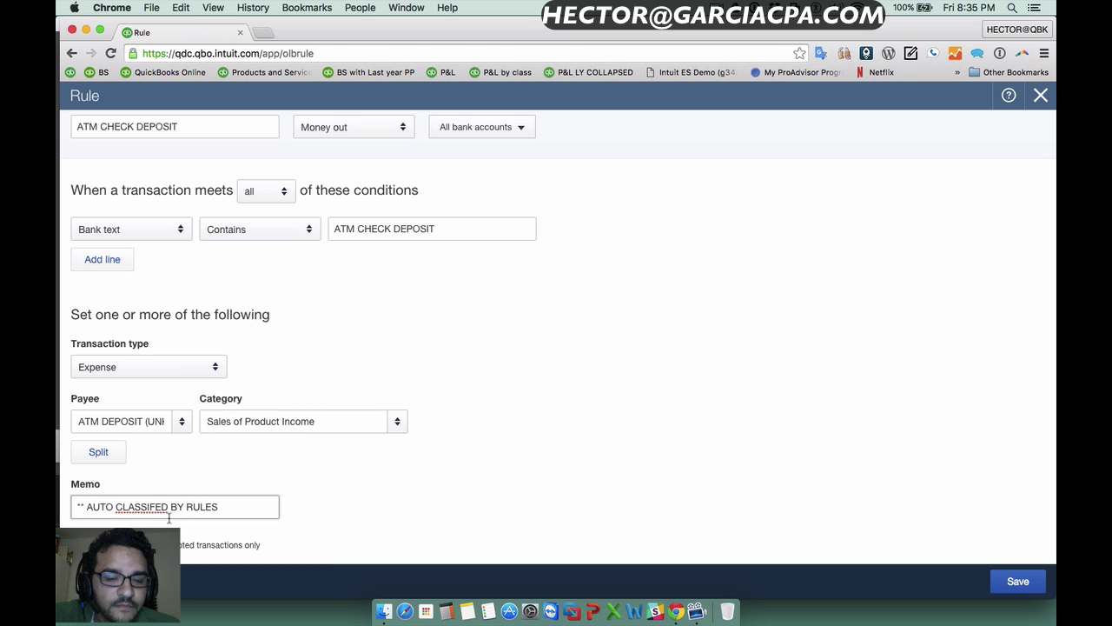
type("I")
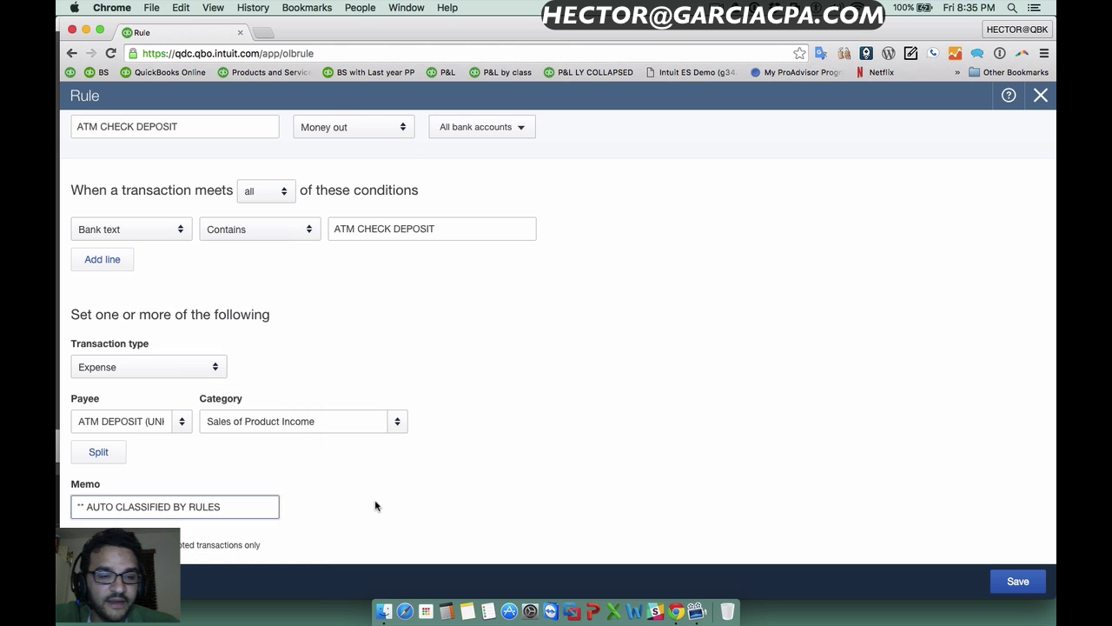
left_click(375, 506)
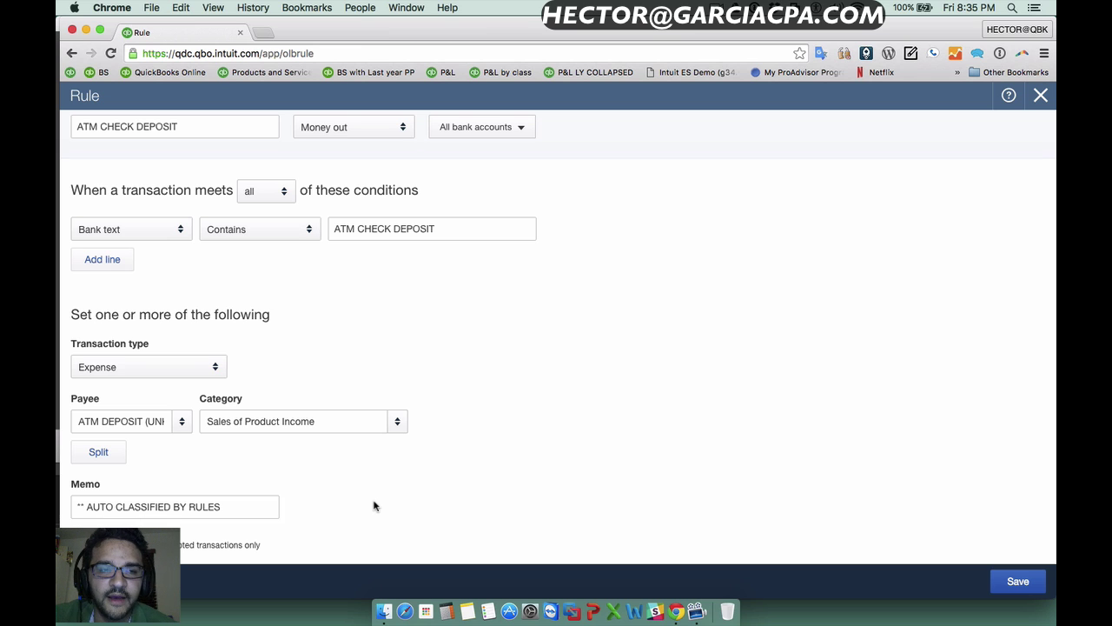
- Keep the ATM CHECK DEPOSIT rule applied to Money out and save it
scroll(564, 362, "up", 1)
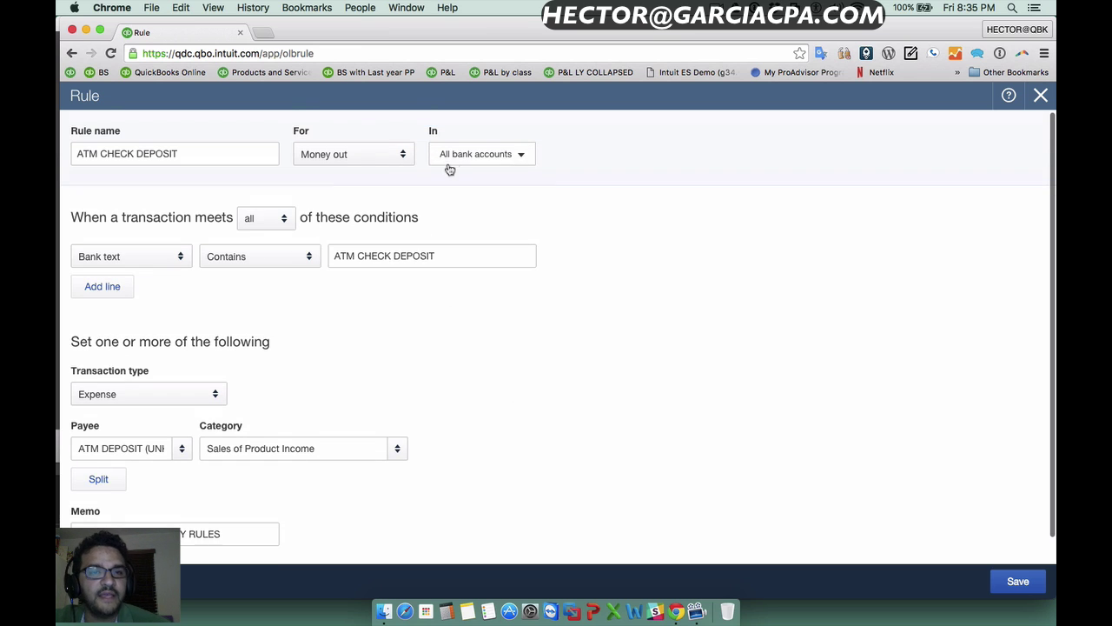
left_click(321, 156)
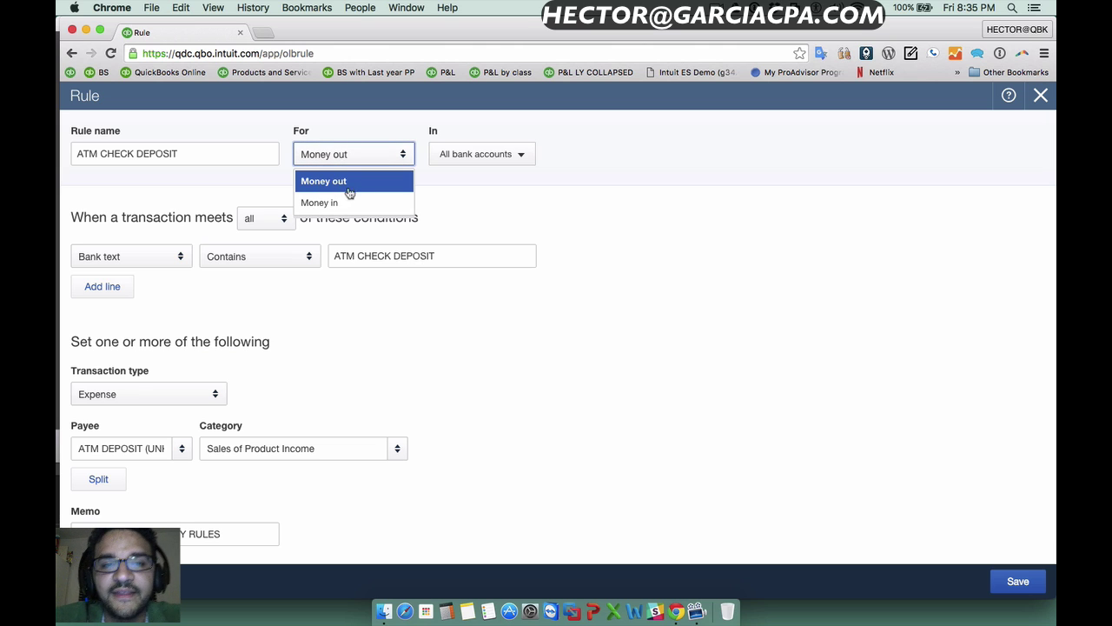
left_click(346, 182)
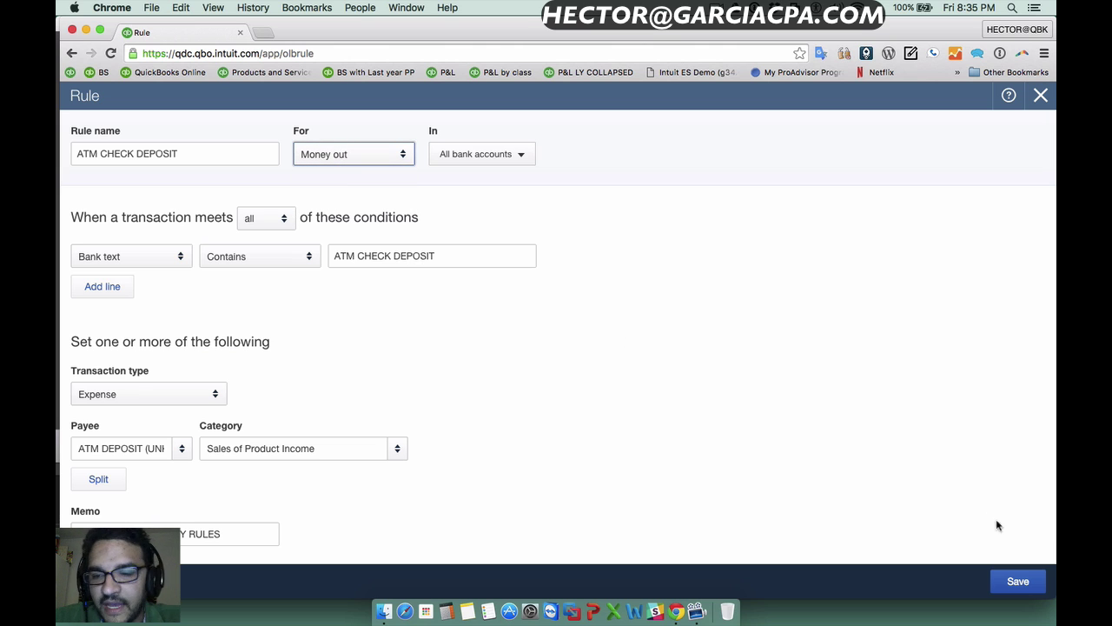
left_click(1018, 580)
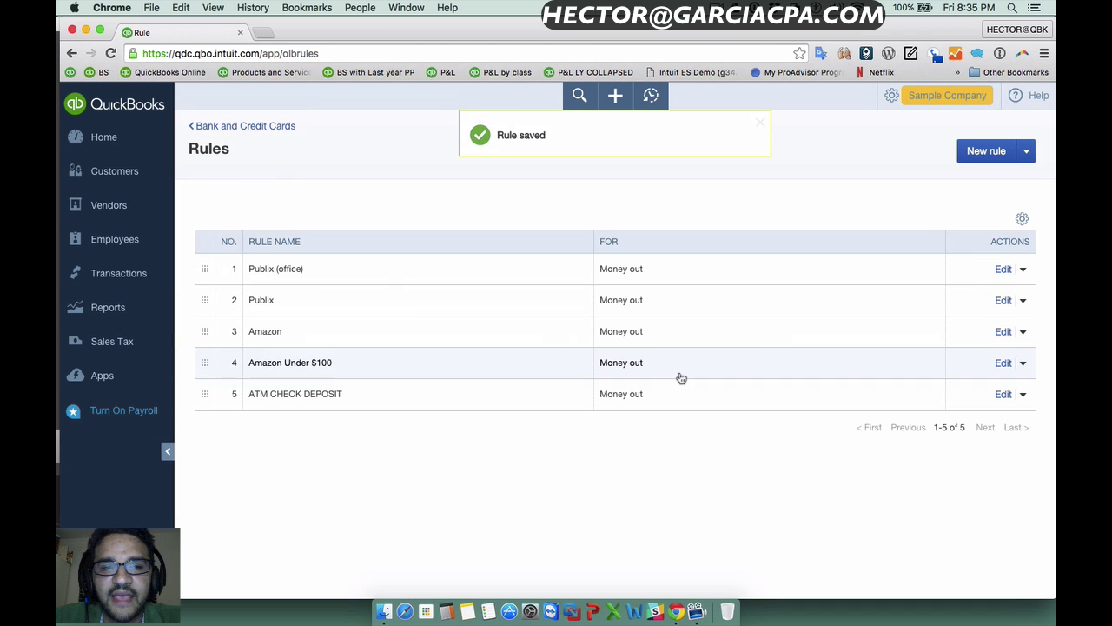
- Return to the CHASE CHECKING bank feed and check whether the rule applies to the ATM check deposits
left_click(255, 133)
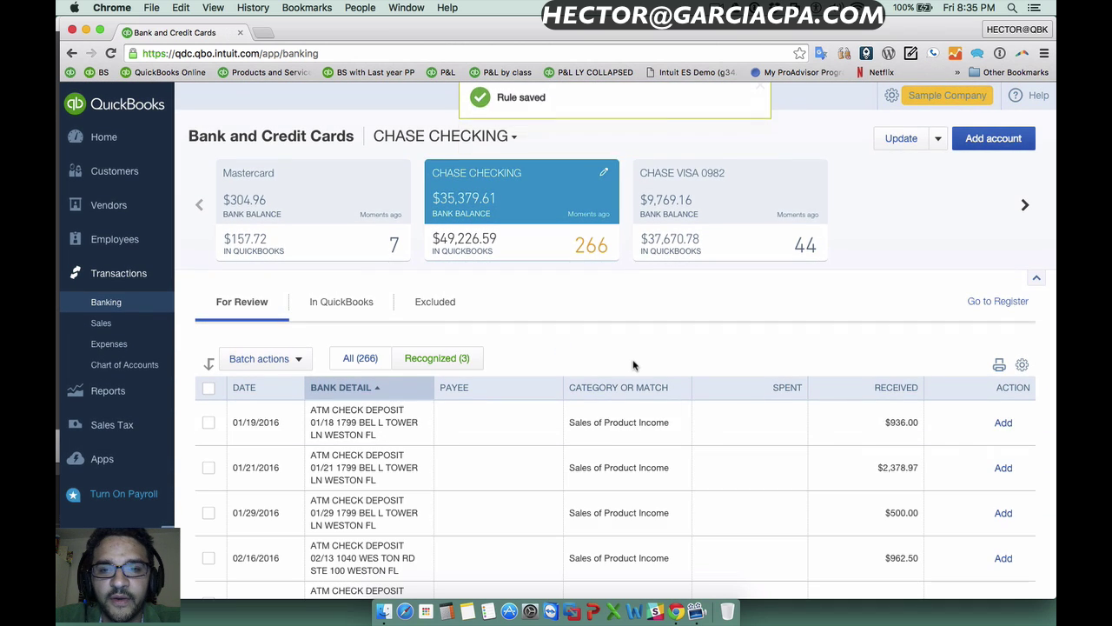
scroll(633, 365, "down", 3)
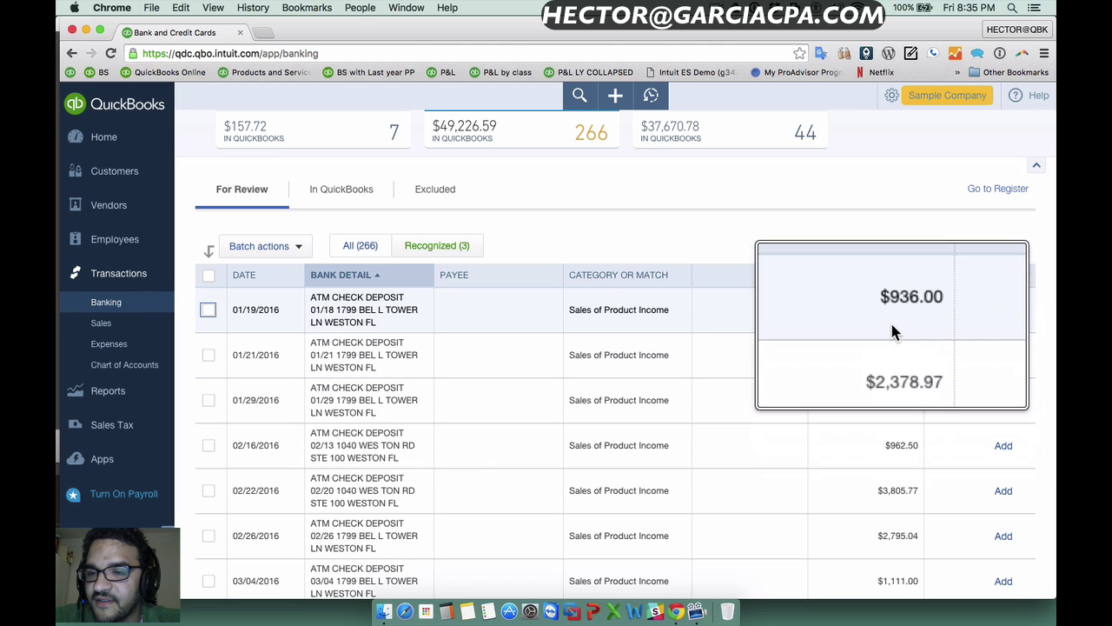
scroll(906, 292, "up", 3)
- Open the ATM CHECK DEPOSIT rule for editing and apply it to Money in
left_click(941, 138)
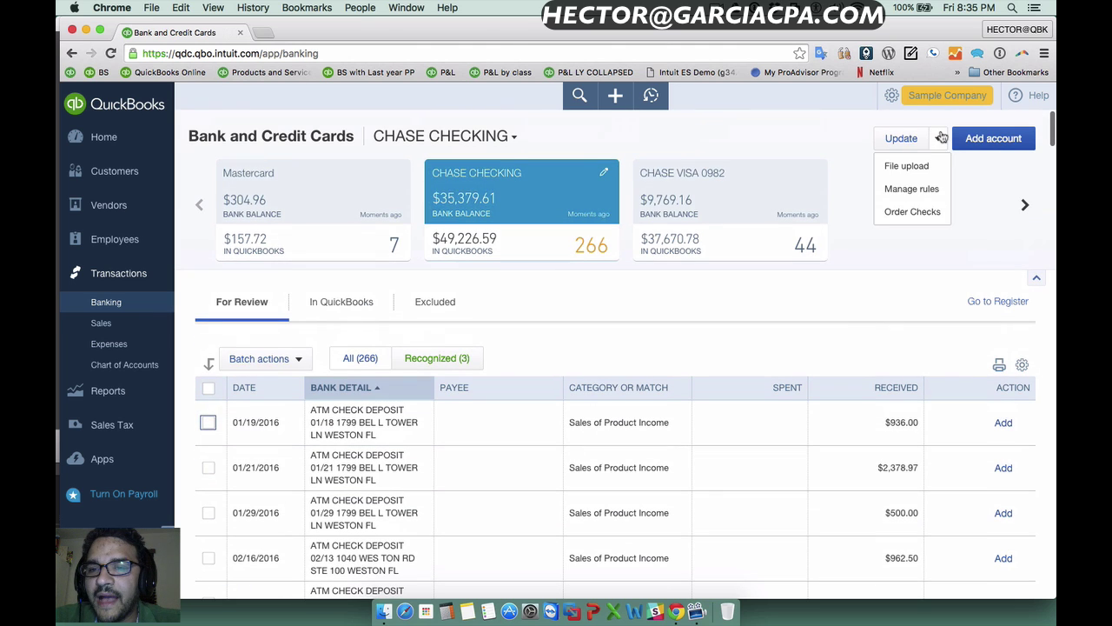
left_click(909, 188)
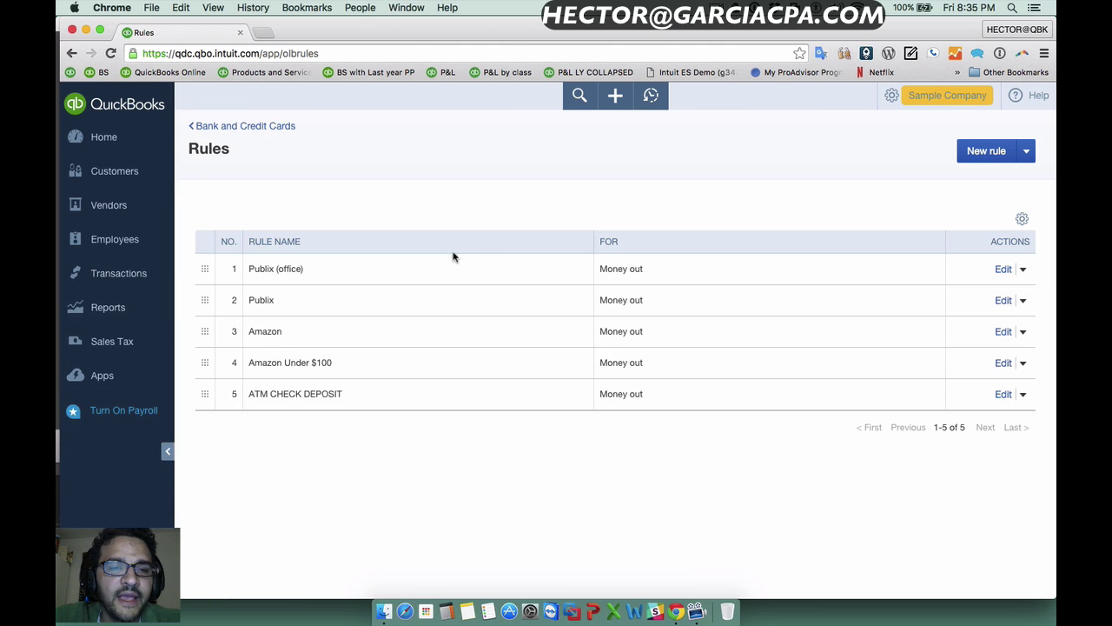
left_click(1001, 395)
left_click(324, 164)
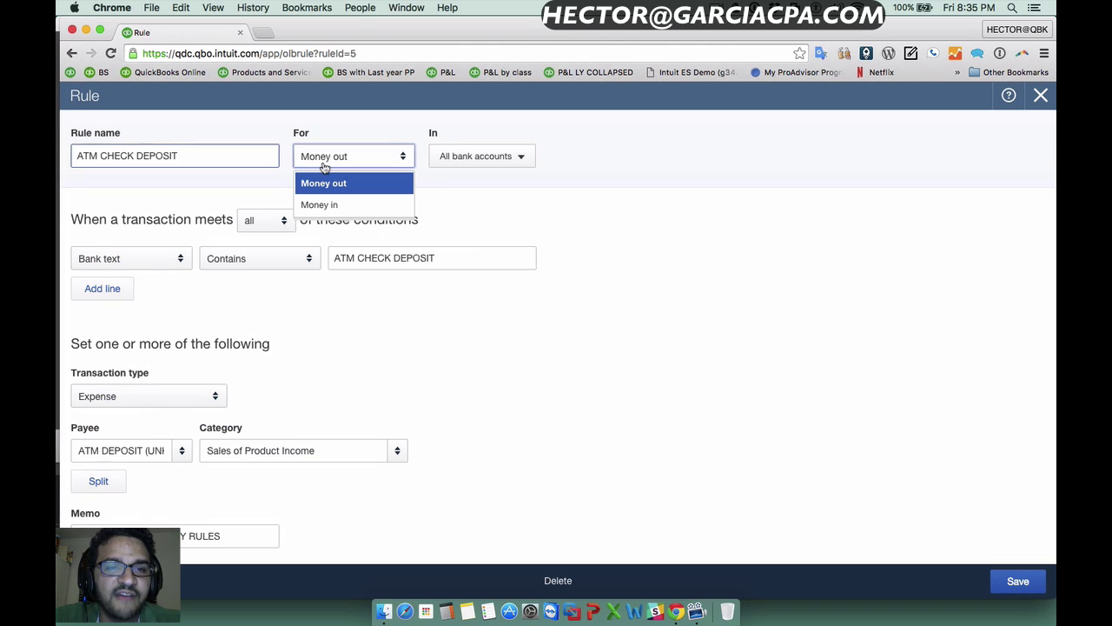
left_click(330, 205)
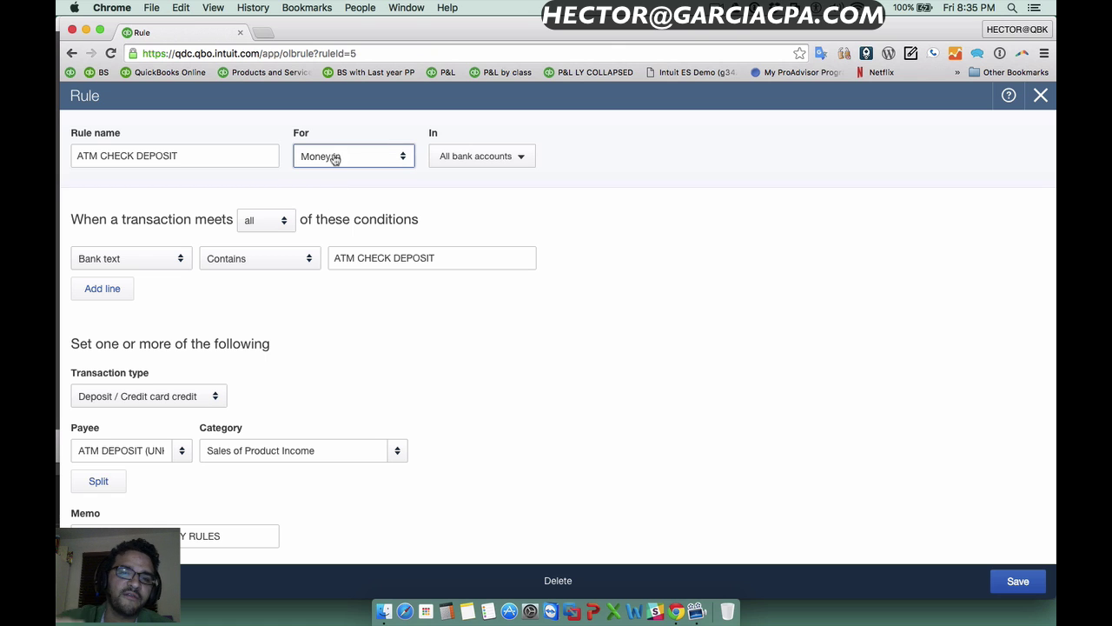
- Rename the rule as ATM CHECK DEPOSIT (IN) and save it
left_click(233, 155)
triple_click(234, 155)
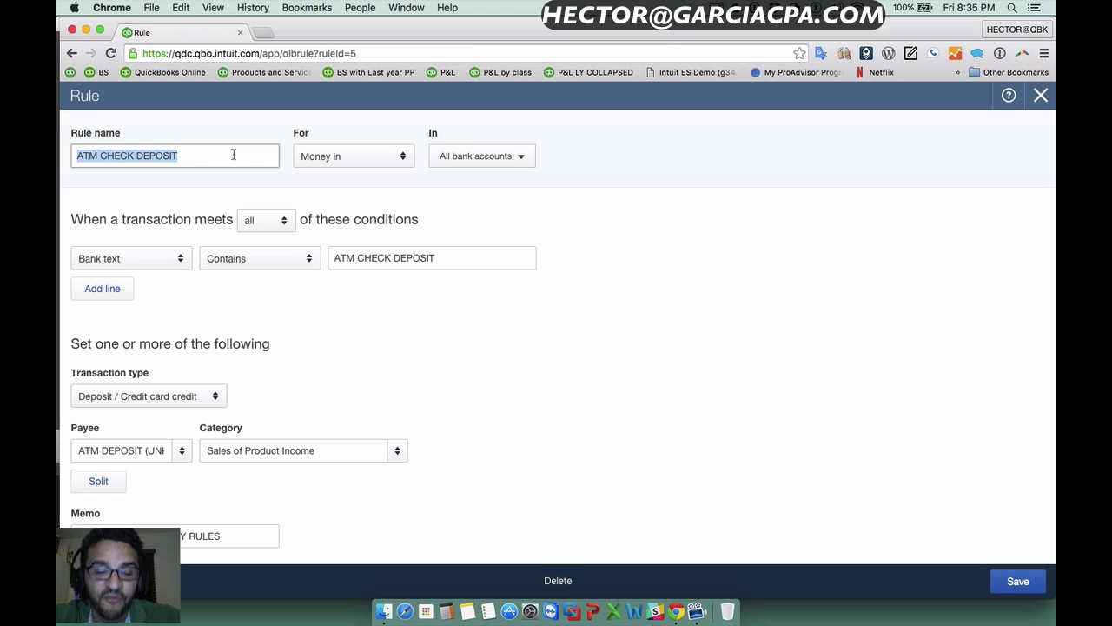
left_click(234, 155)
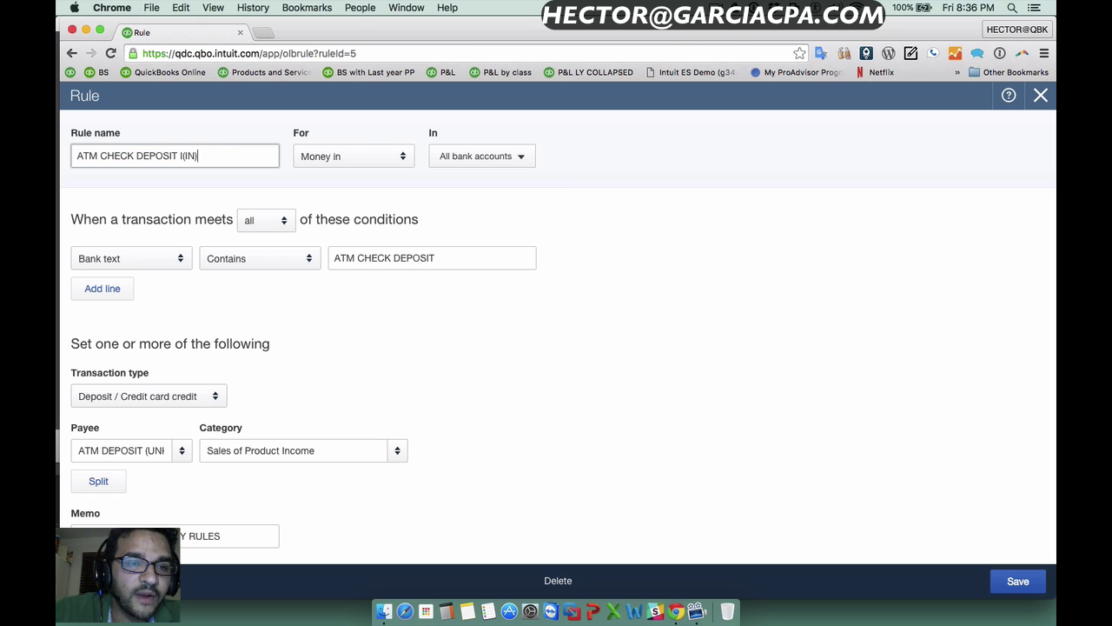
key("BackSpace")
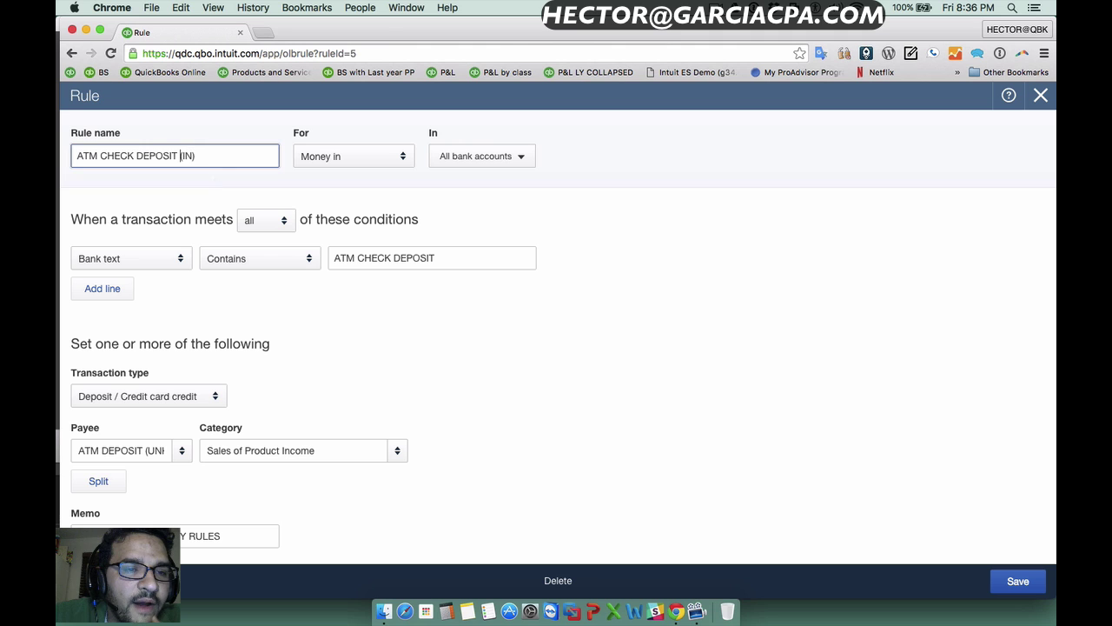
left_click(1013, 591)
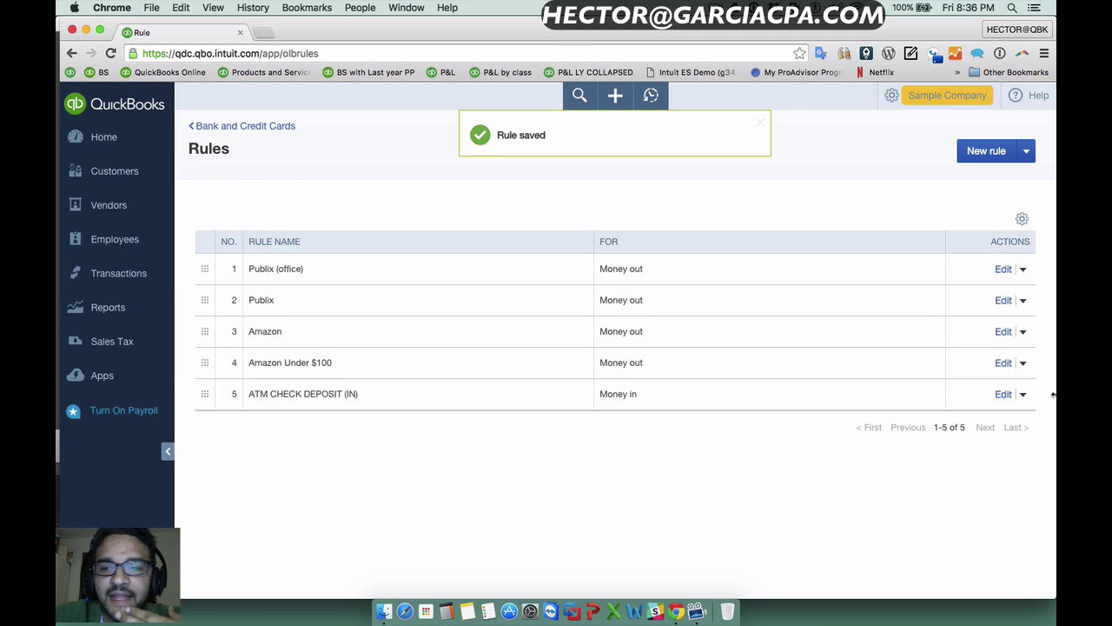
- Duplicate the ATM CHECK DEPOSIT (IN) rule as Copy of ATM CHECK DEPOSIT (OUT), applied to Money out, and save it
left_click(1023, 396)
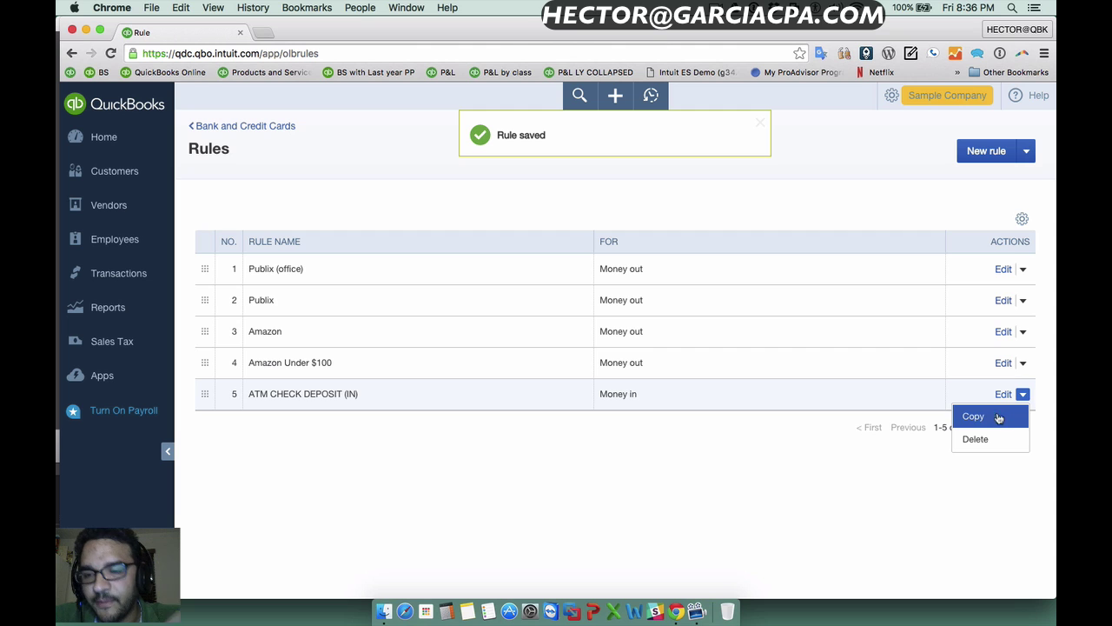
left_click(996, 422)
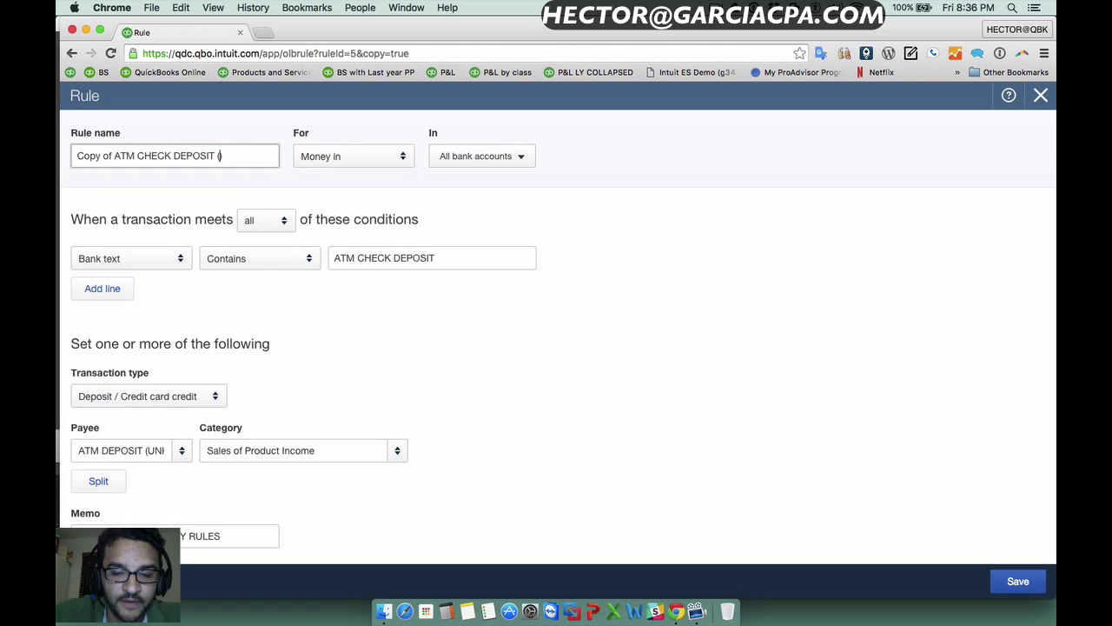
left_click(320, 158)
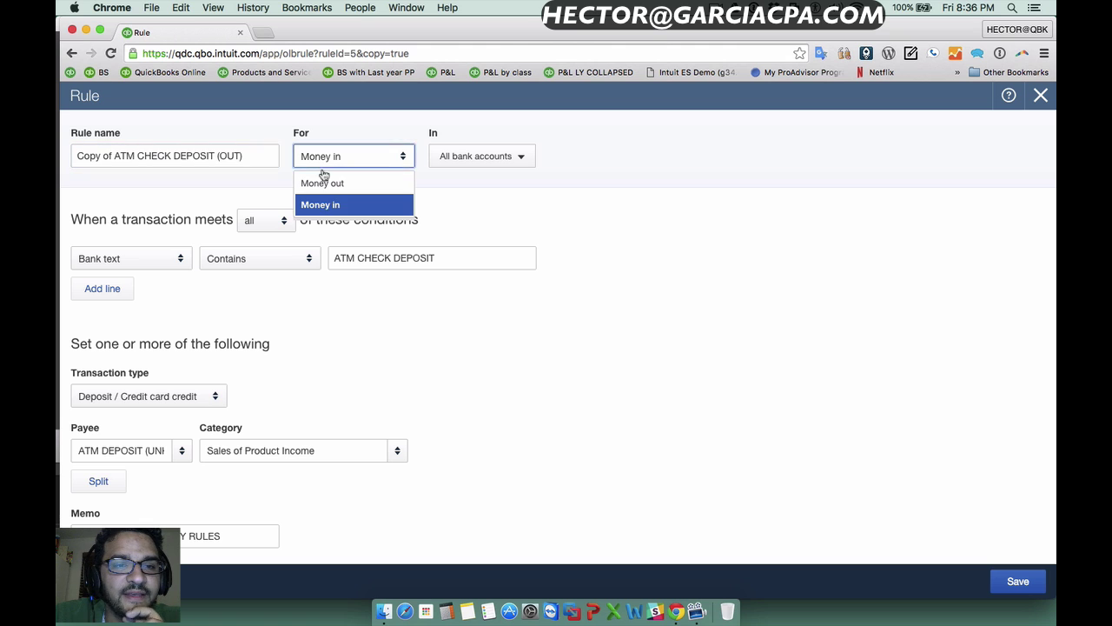
left_click(327, 180)
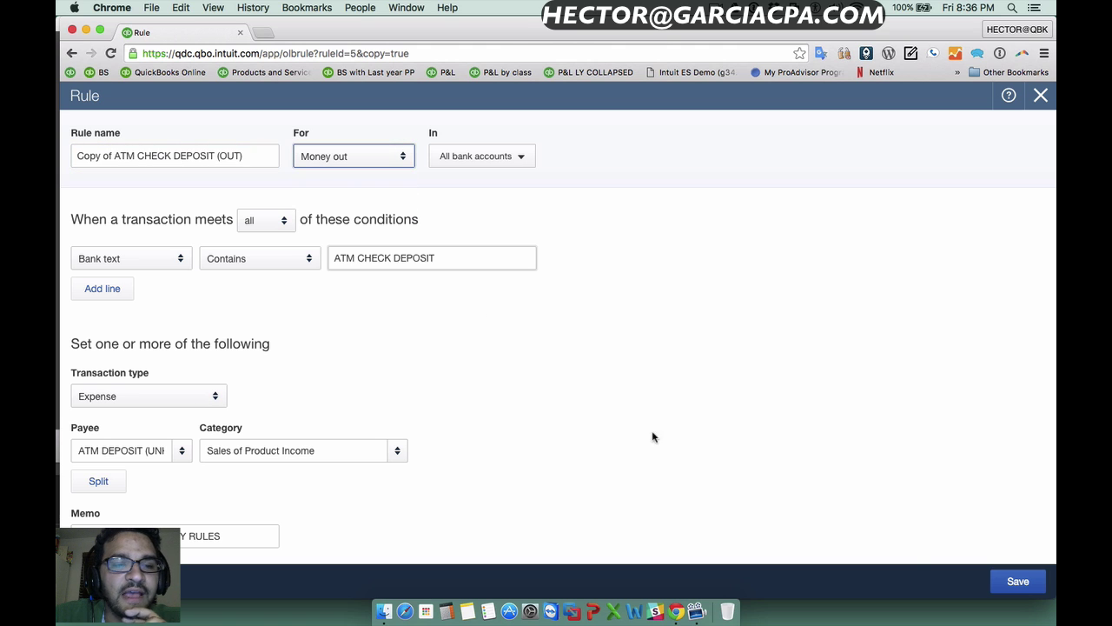
left_click(1017, 582)
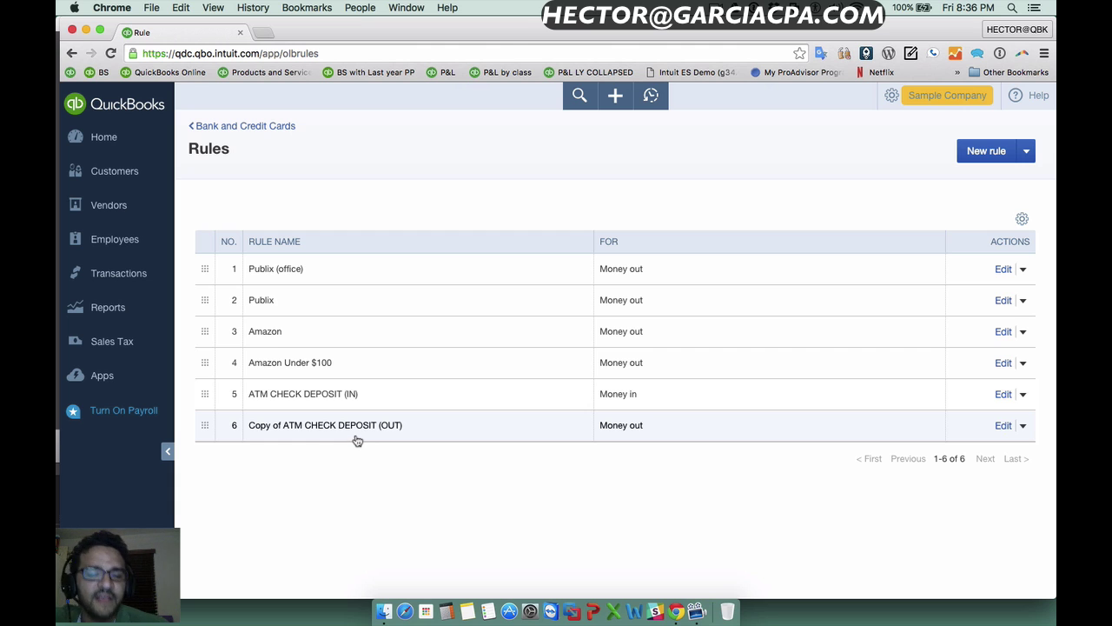
- Return to the bank feed and review the payee and category assigned to the ATM check deposits
left_click(227, 126)
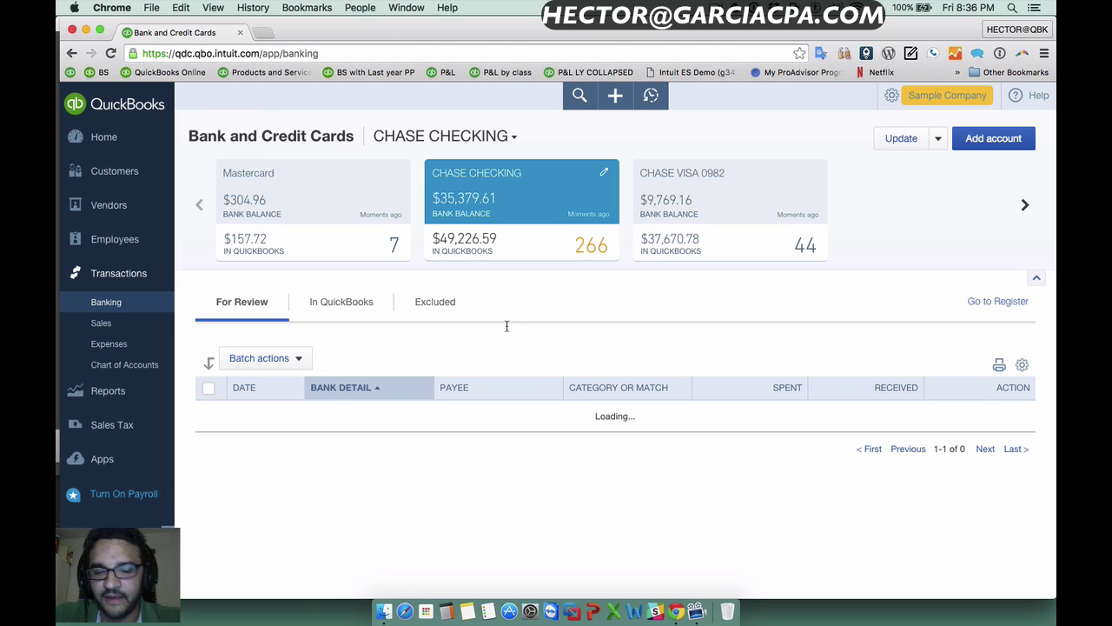
scroll(636, 346, "down", 3)
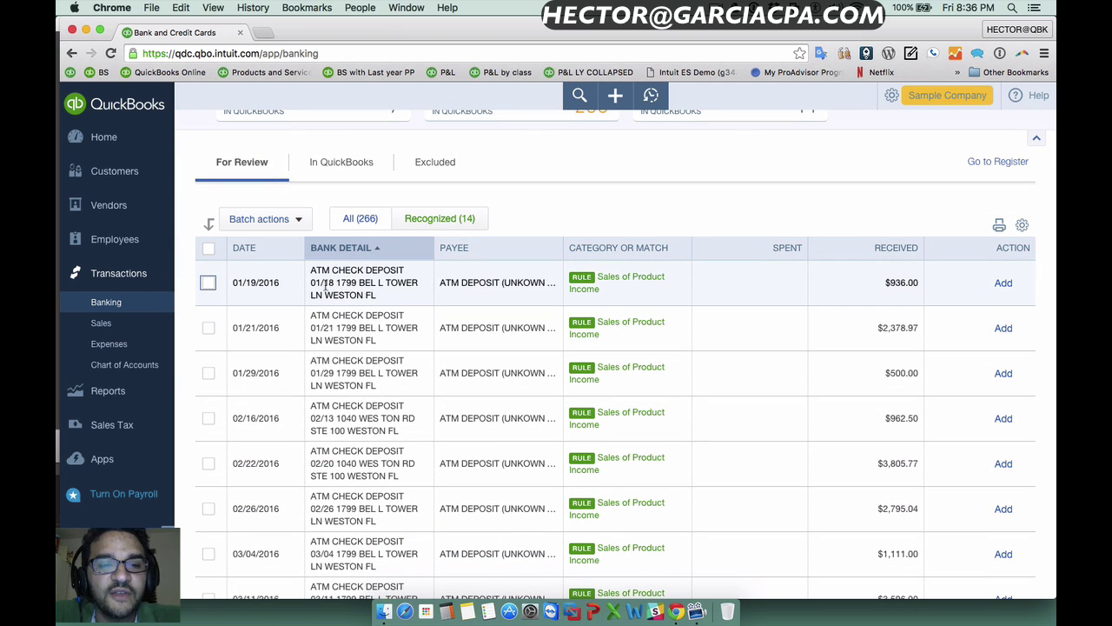
scroll(648, 279, "down", 5)
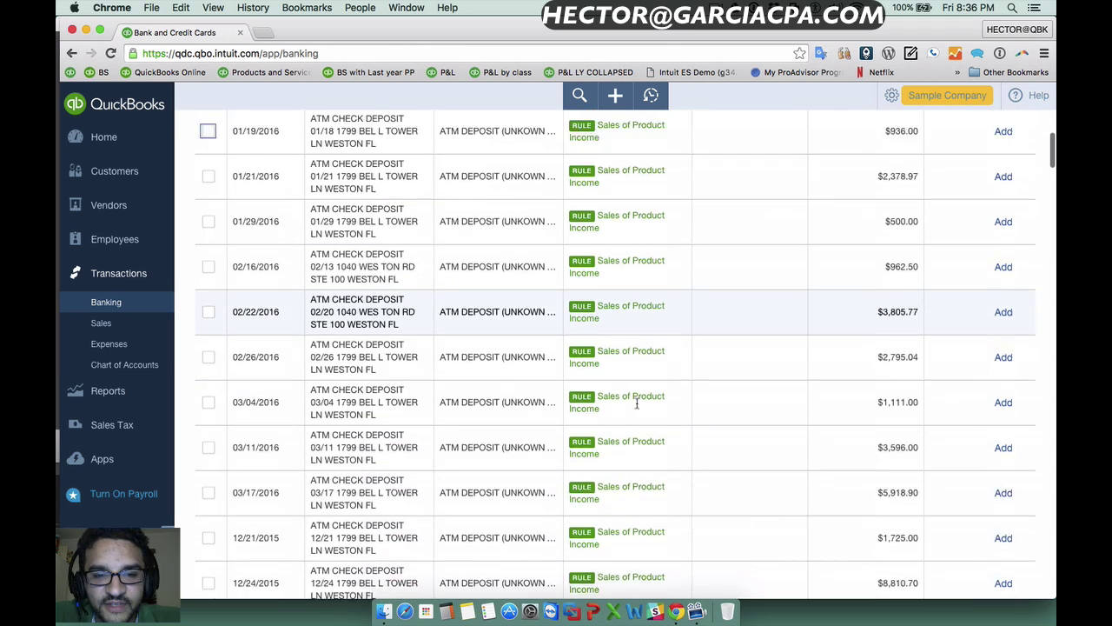
scroll(636, 407, "up", 6)
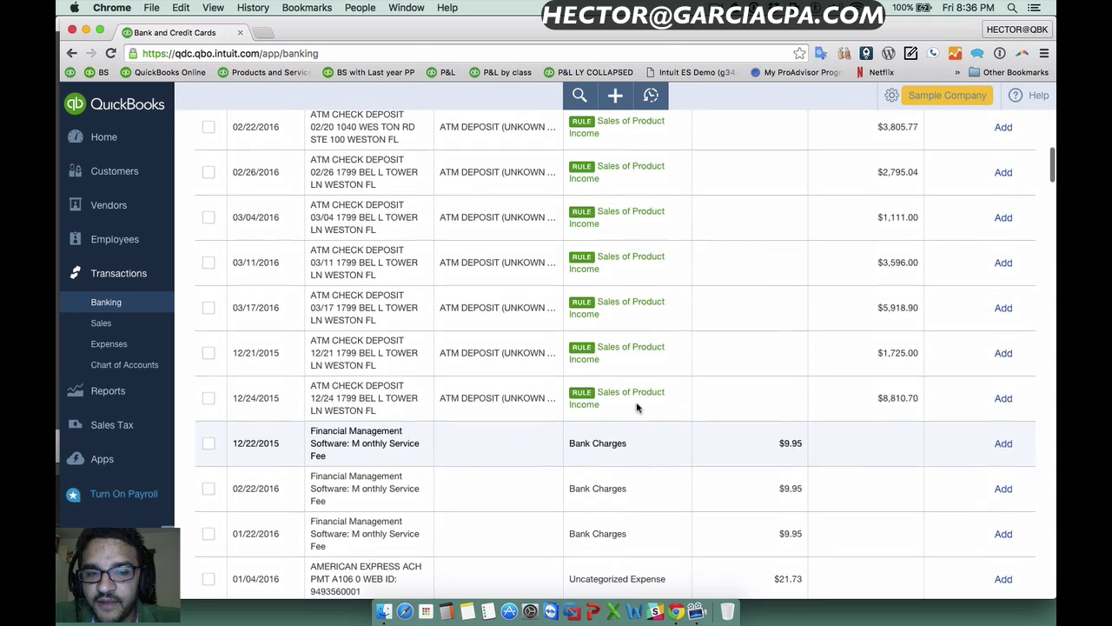
scroll(446, 437, "down", 5)
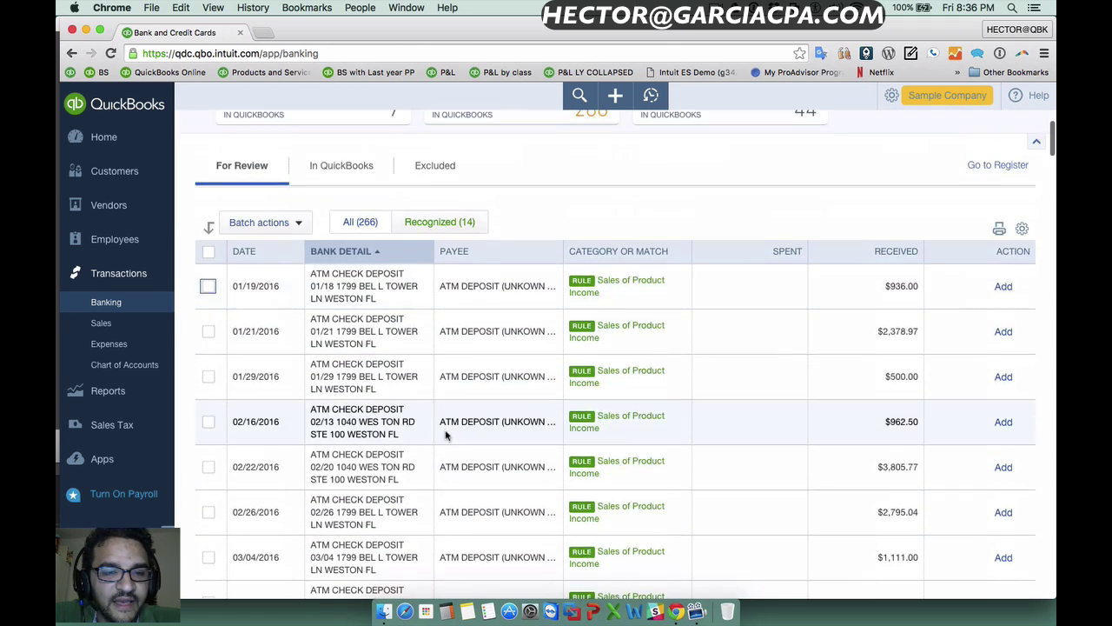
- Select all the ATM check deposit transactions, from the 01/19/2016 row through the 12/24/2015 row
scroll(446, 436, "up", 4)
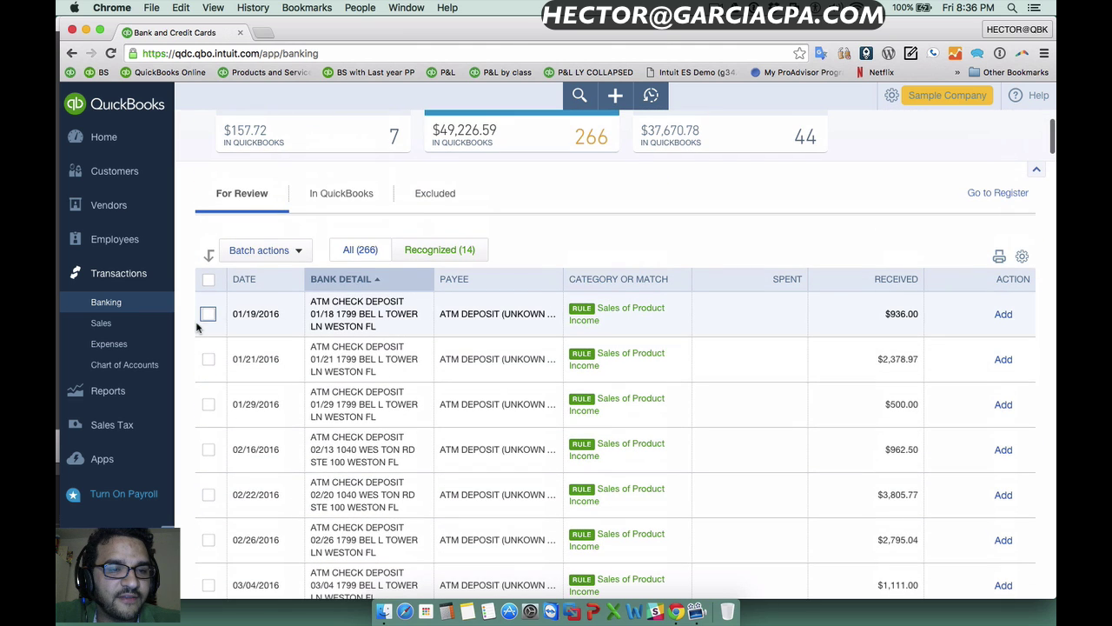
scroll(301, 370, "down", 5)
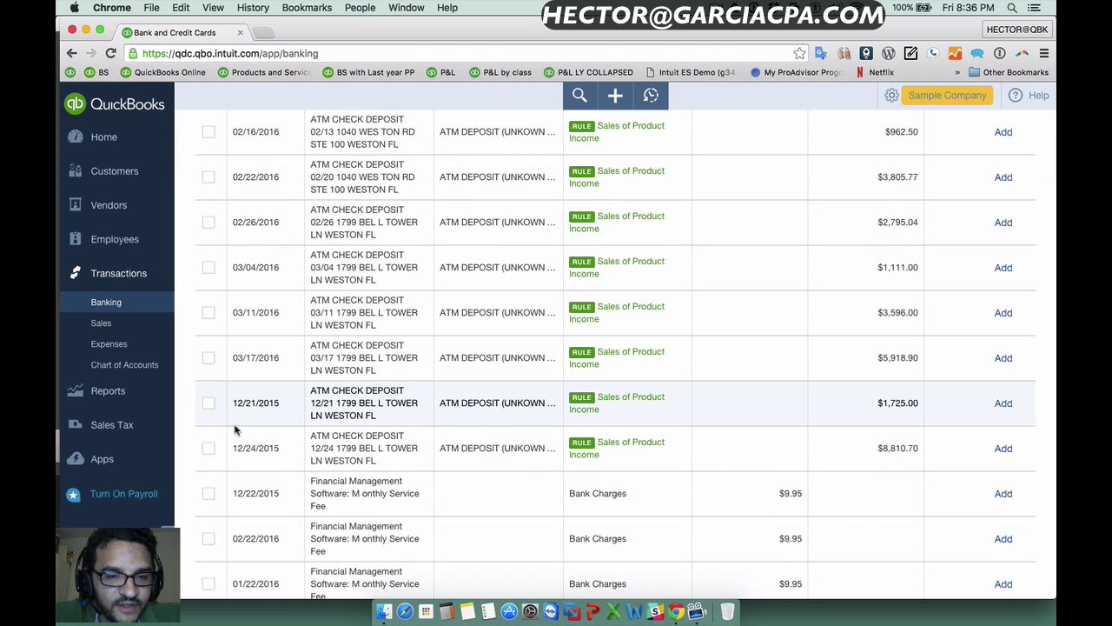
left_click(208, 448, "shift")
scroll(464, 429, "up", 5)
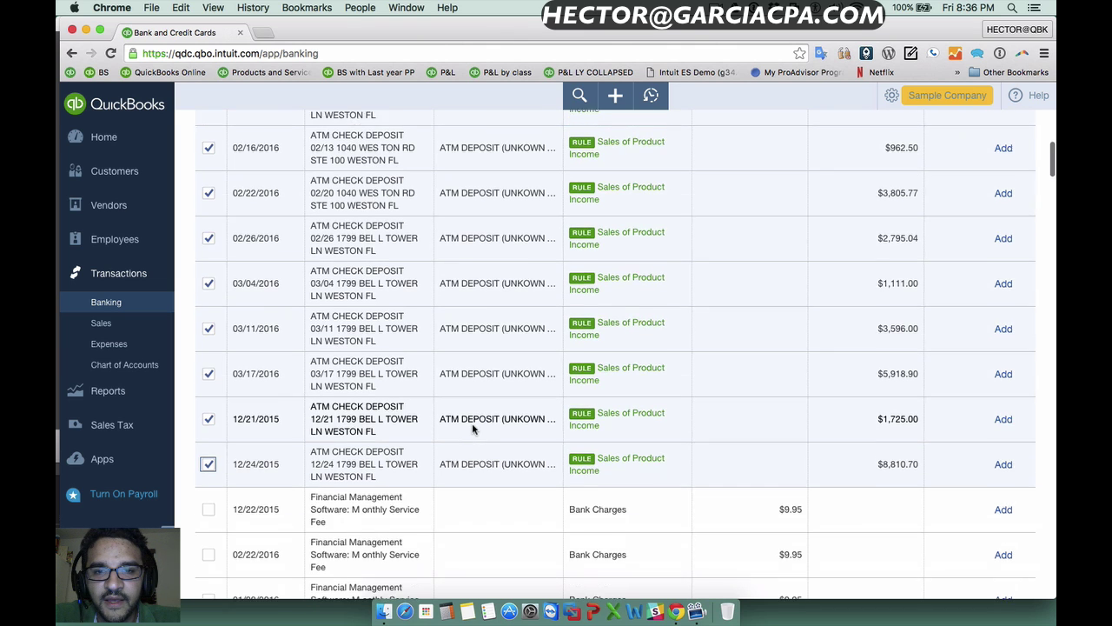
- Batch-accept all the selected ATM check deposit transactions
left_click(263, 209)
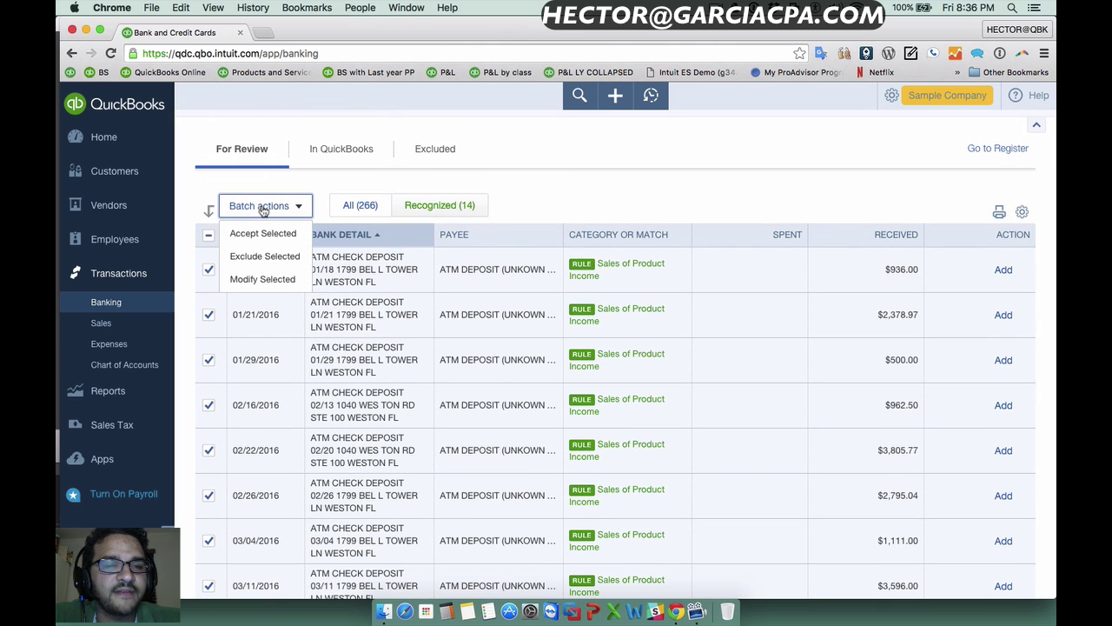
left_click(263, 233)
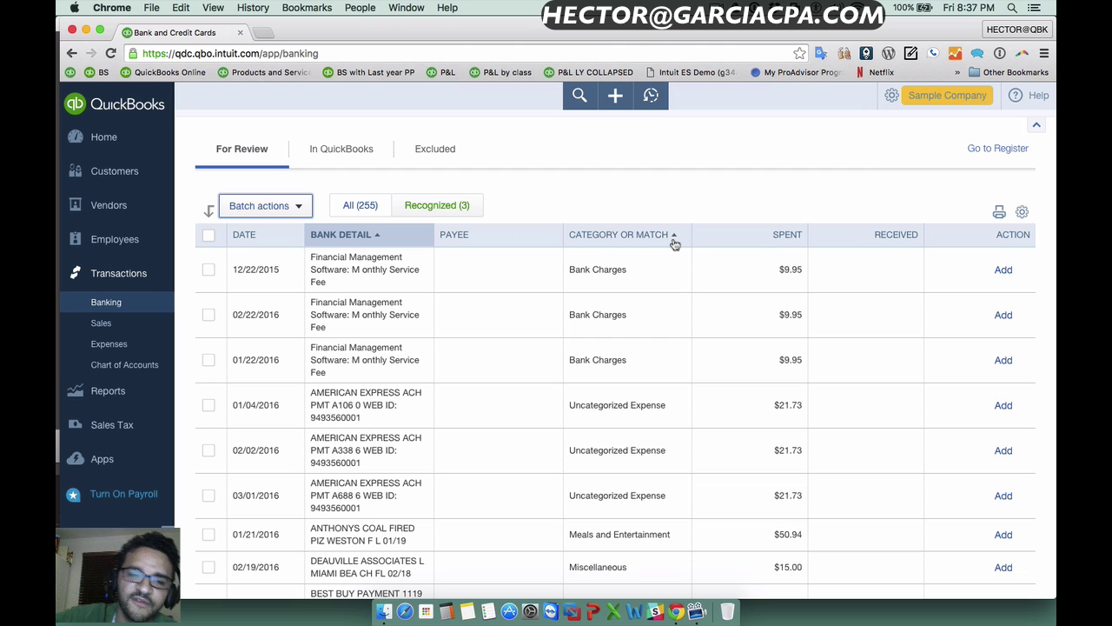
- Add BMW as a new payee on the 01/26/2016 BMWFINANCIAL SVS payment
scroll(674, 243, "down", 10)
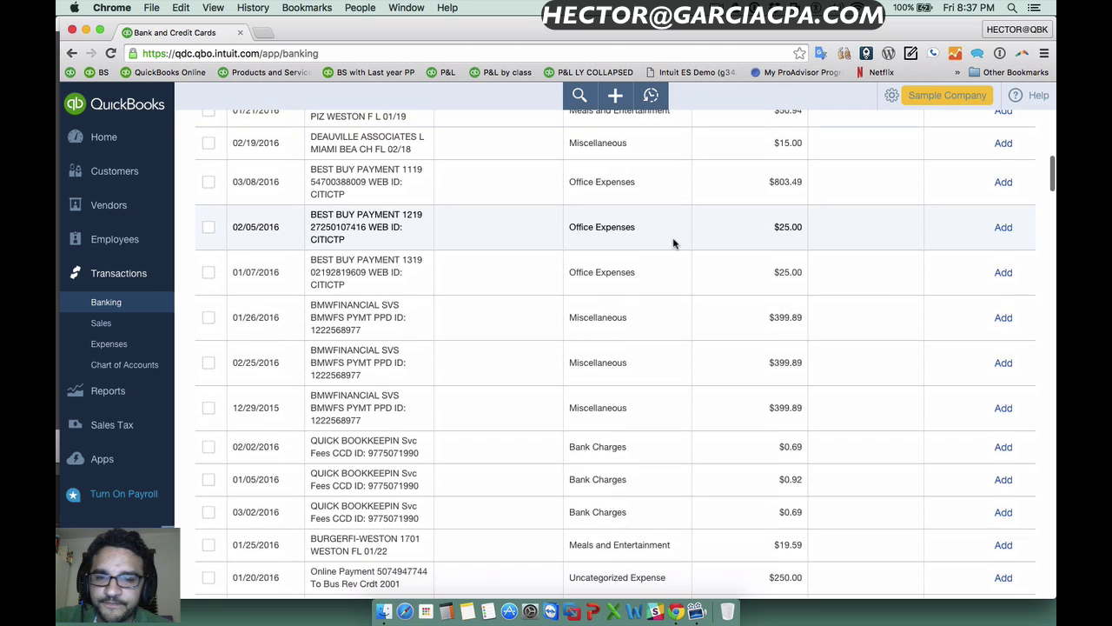
scroll(673, 243, "down", 2)
scroll(673, 243, "up", 1)
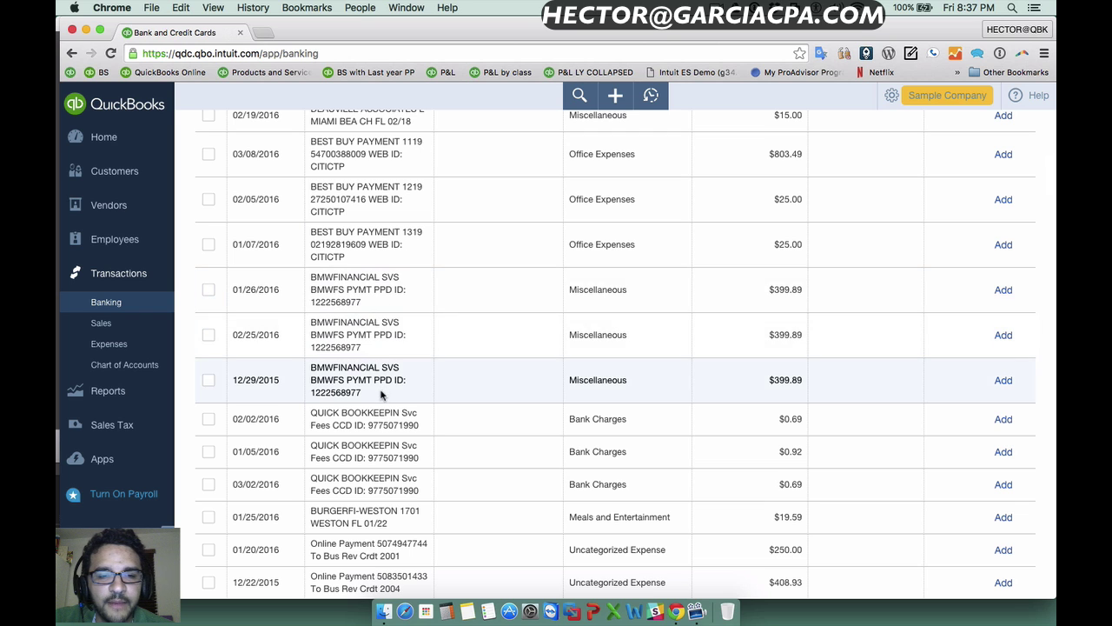
left_click(349, 286)
left_click(278, 359)
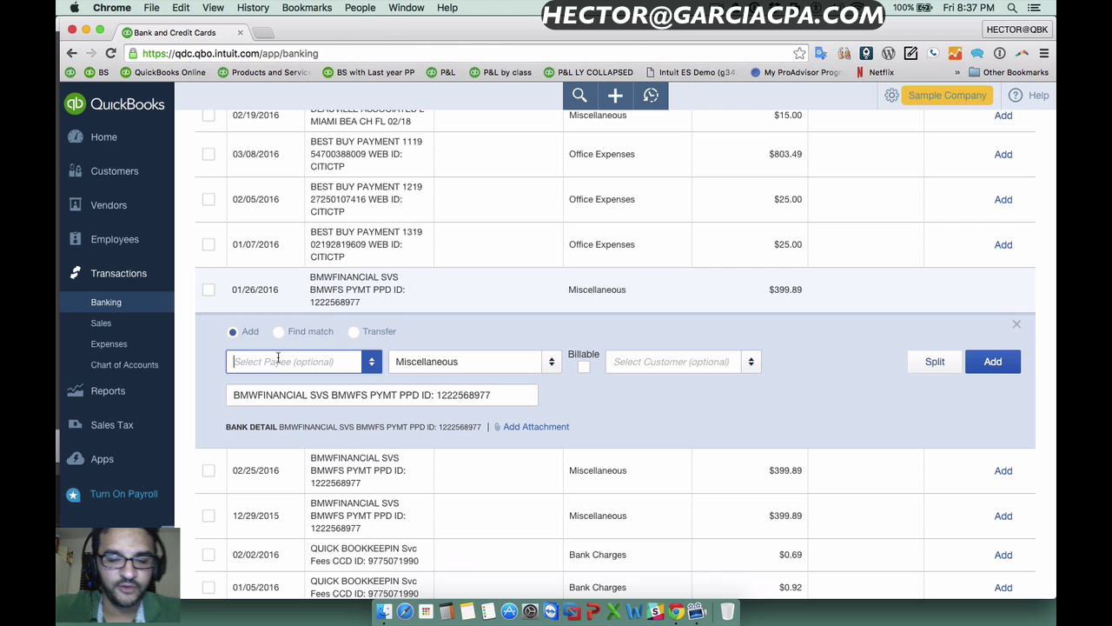
type("BMW")
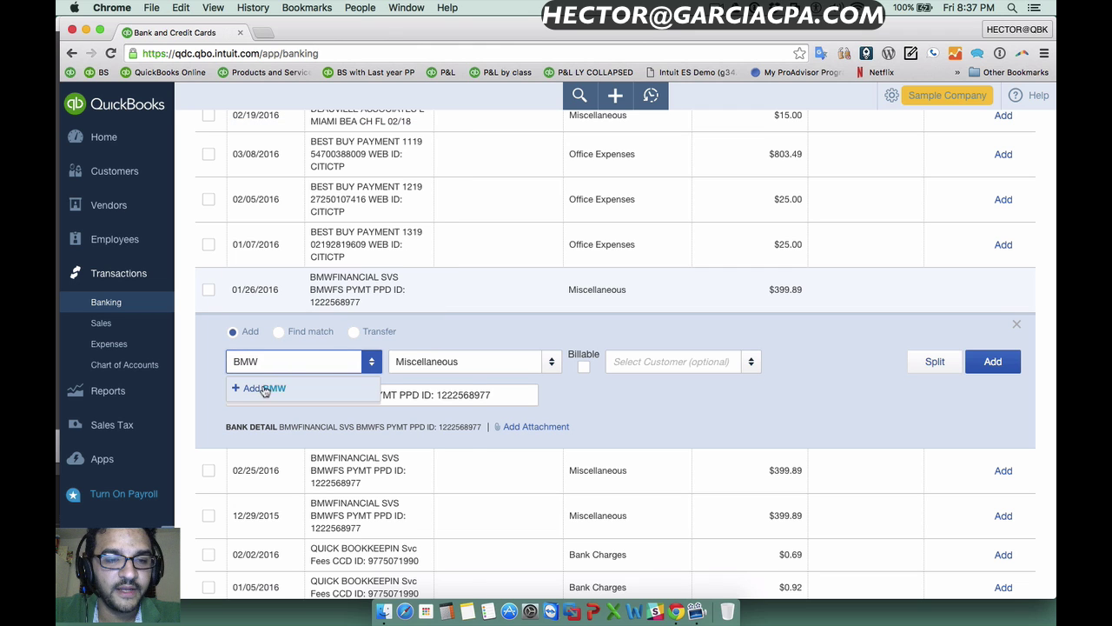
left_click(265, 389)
left_click(434, 532)
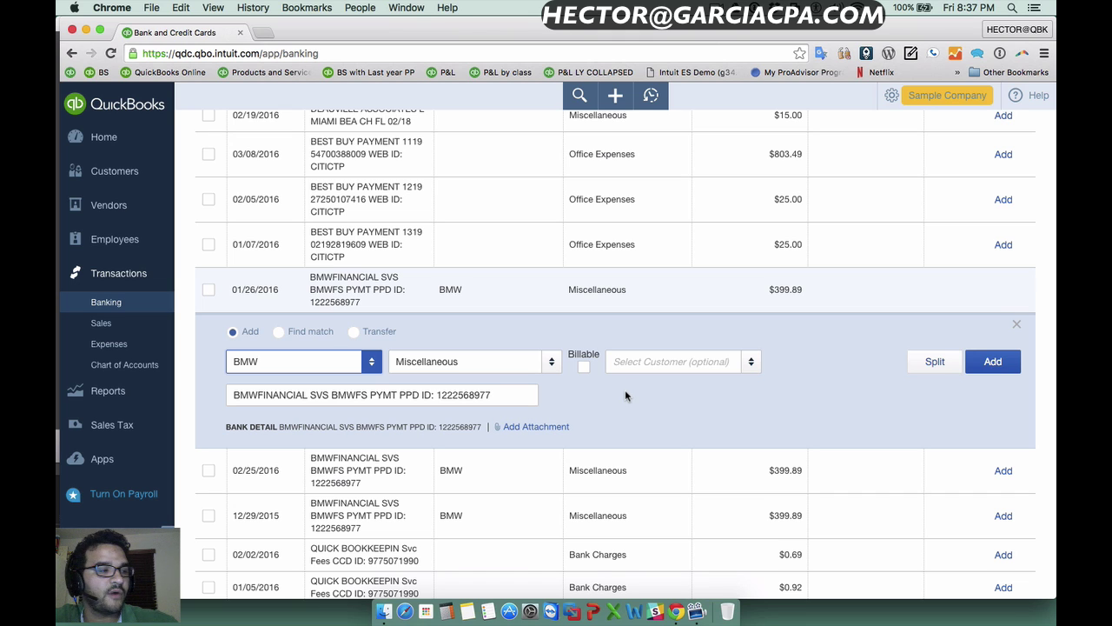
- Categorize the 01/26/2016 BMWFINANCIAL SVS payment as Automobile and add it to the books
left_click(505, 361)
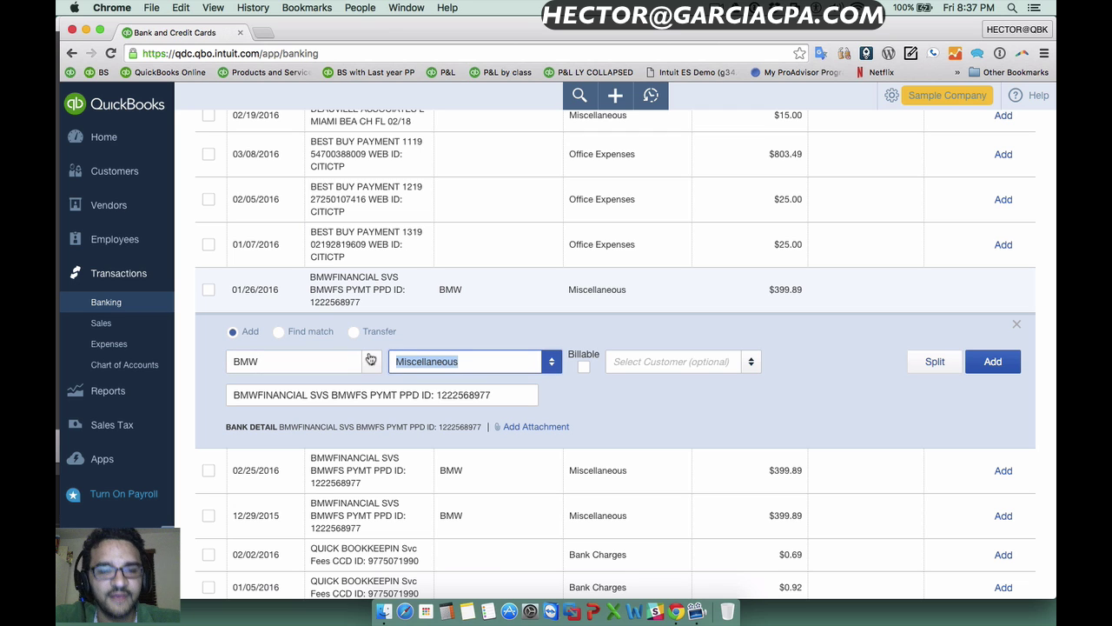
type("Automobile")
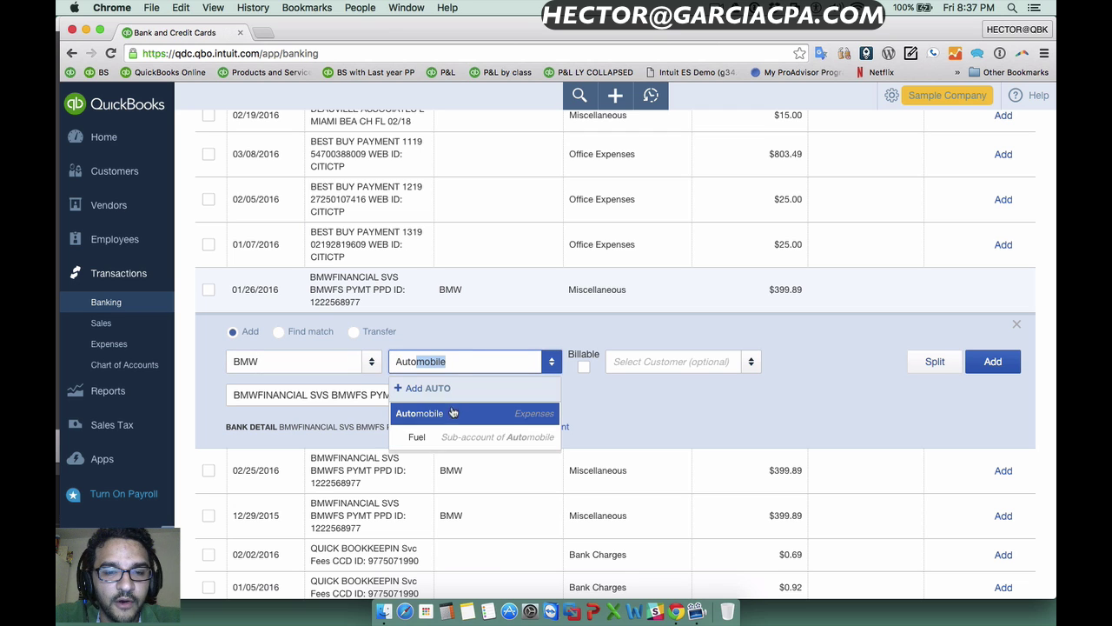
left_click(450, 415)
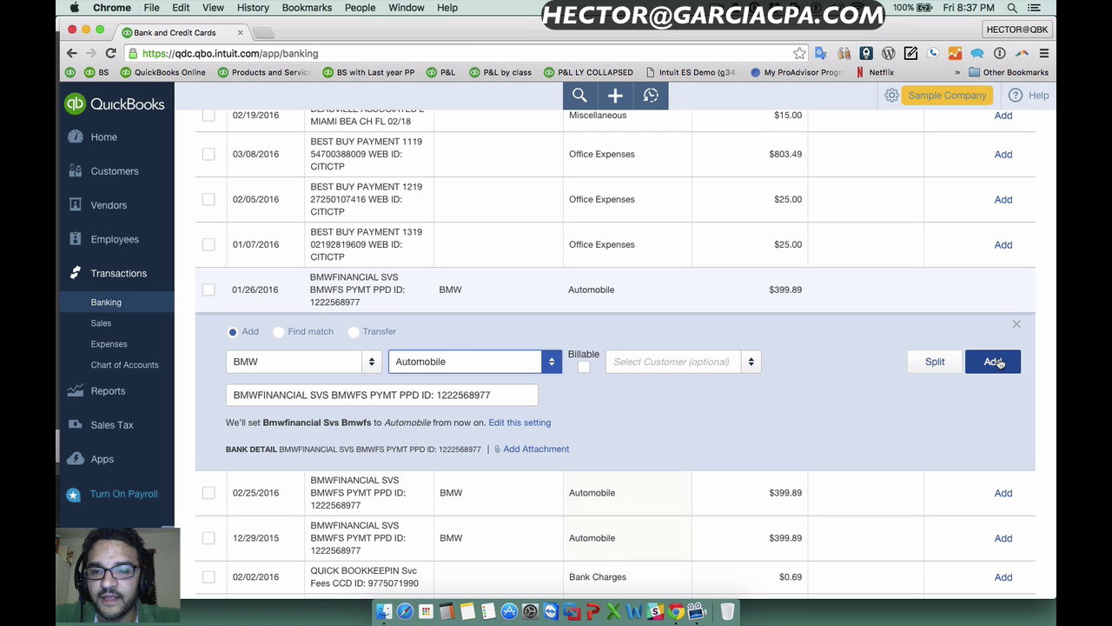
scroll(899, 380, "down", 1)
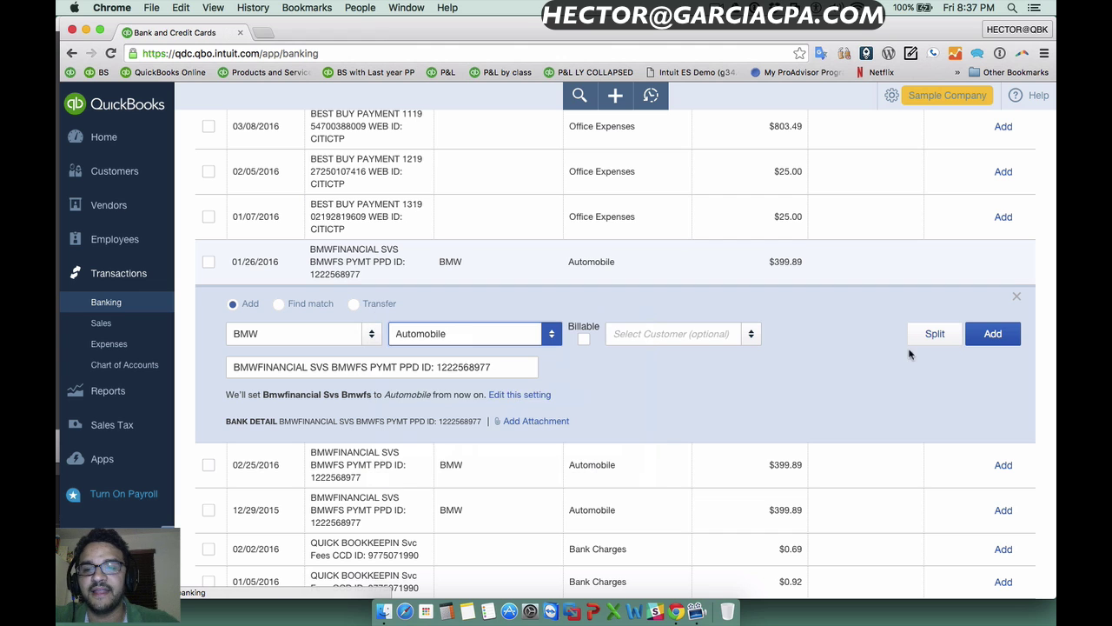
left_click(995, 336)
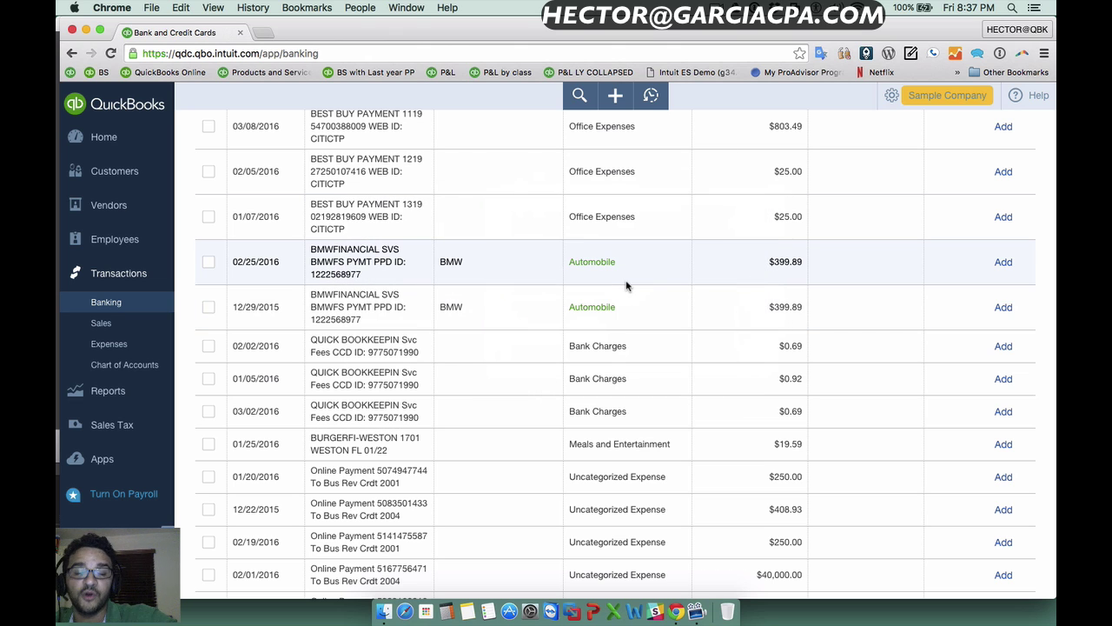
- Check the bank rules list for a BMW rule and return to the bank feed
scroll(627, 286, "down", 1)
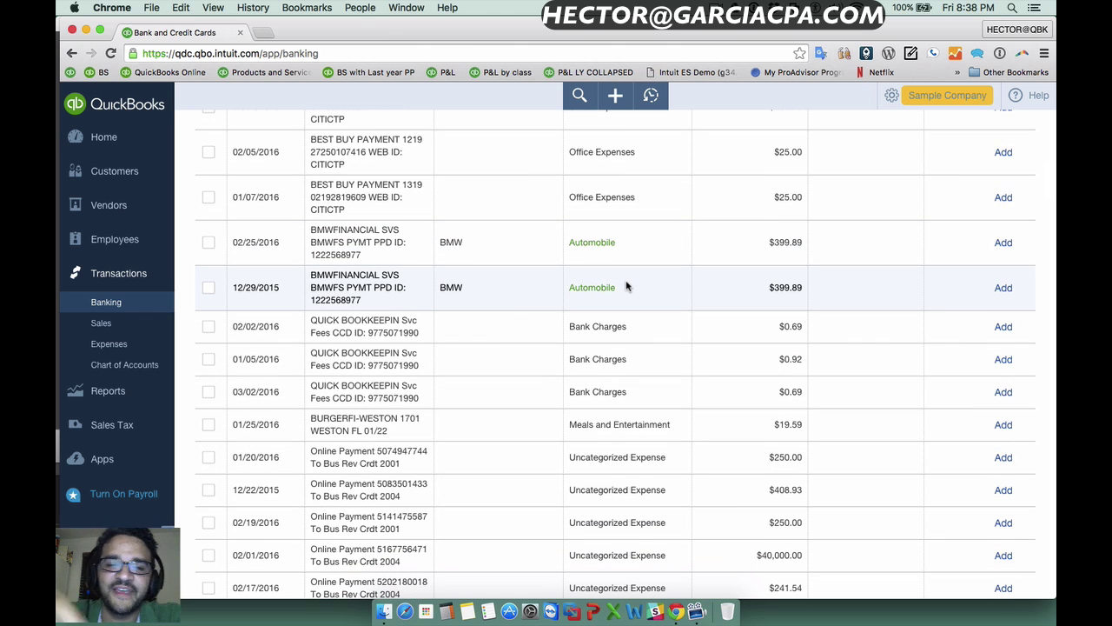
scroll(627, 286, "up", 10)
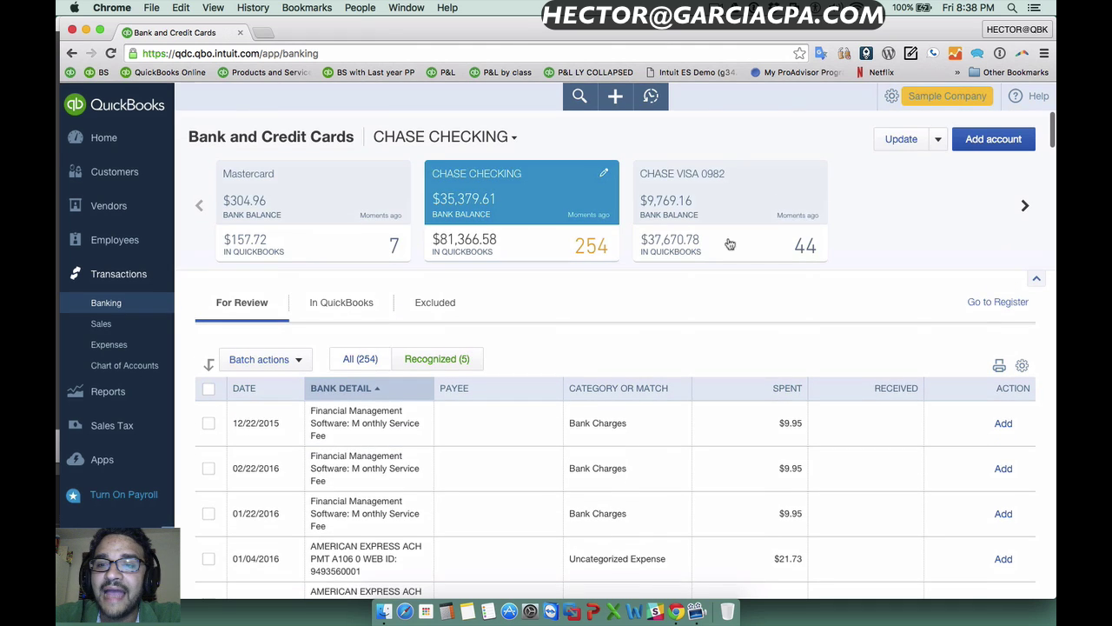
left_click(938, 141)
left_click(914, 189)
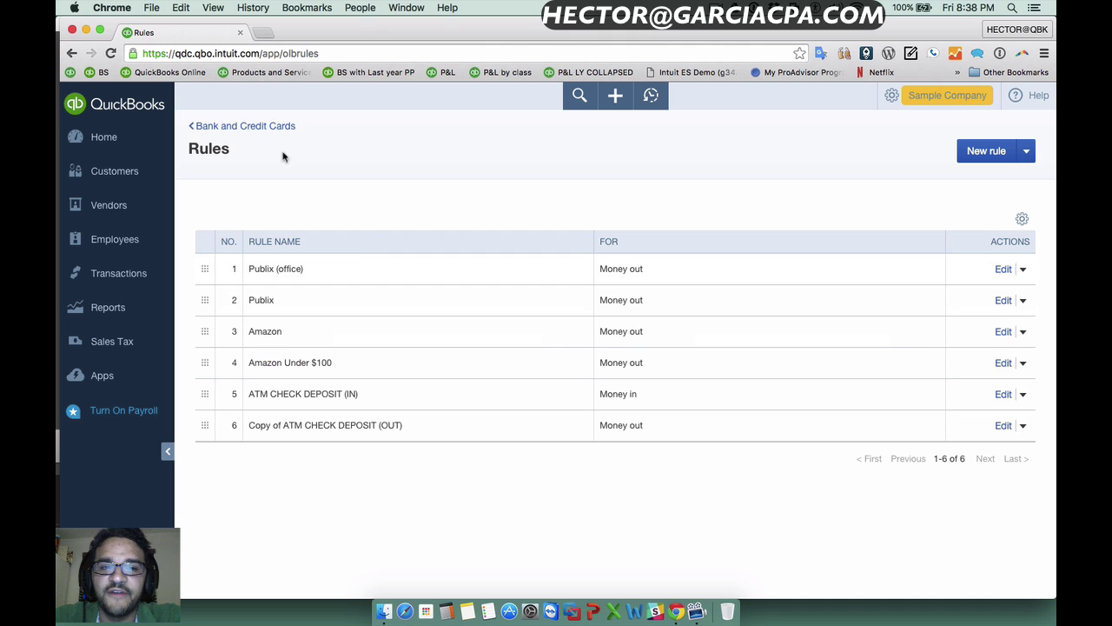
left_click(261, 126)
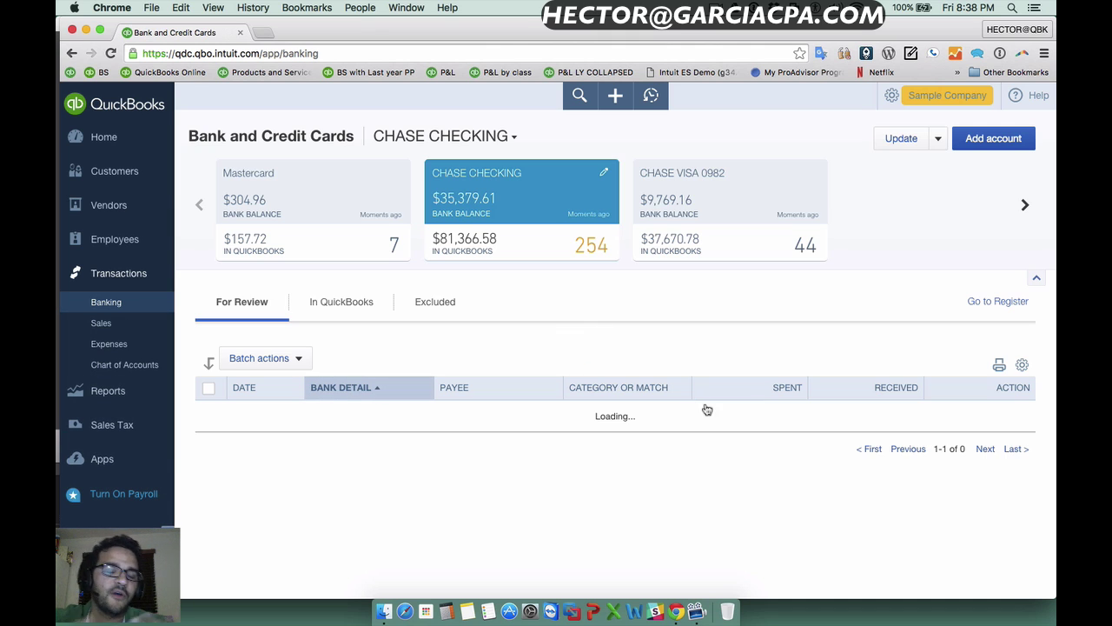
- Change the category of the 02/25/2016 BMWFINANCIAL SVS payment to Equipment Rental and add the transaction
scroll(705, 407, "down", 5)
scroll(705, 406, "down", 3)
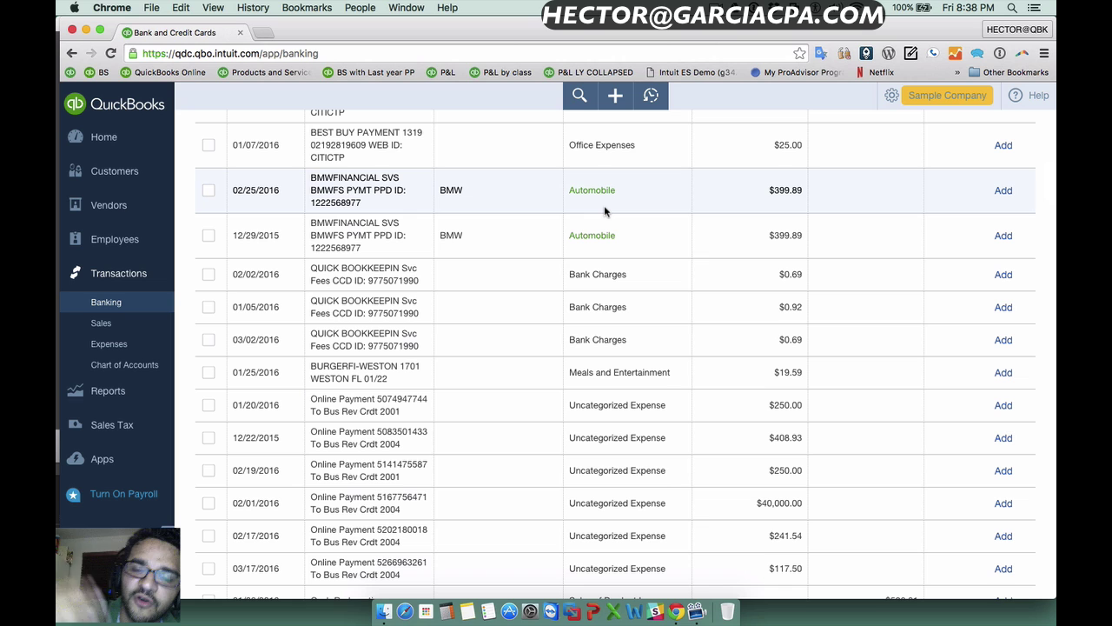
left_click(395, 201)
left_click(466, 262)
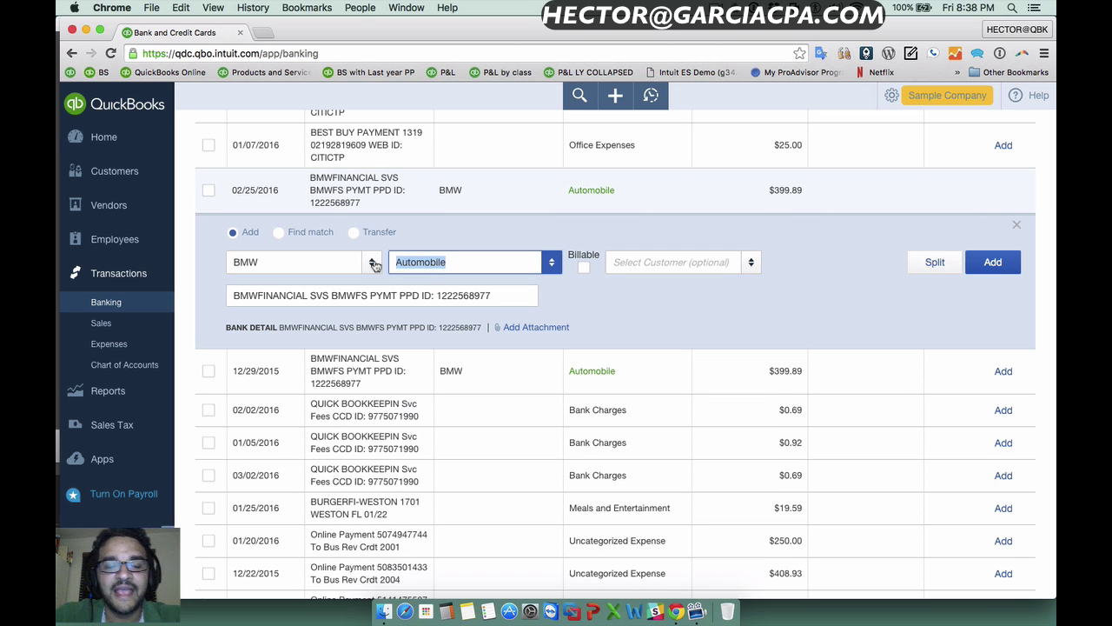
left_click(554, 263)
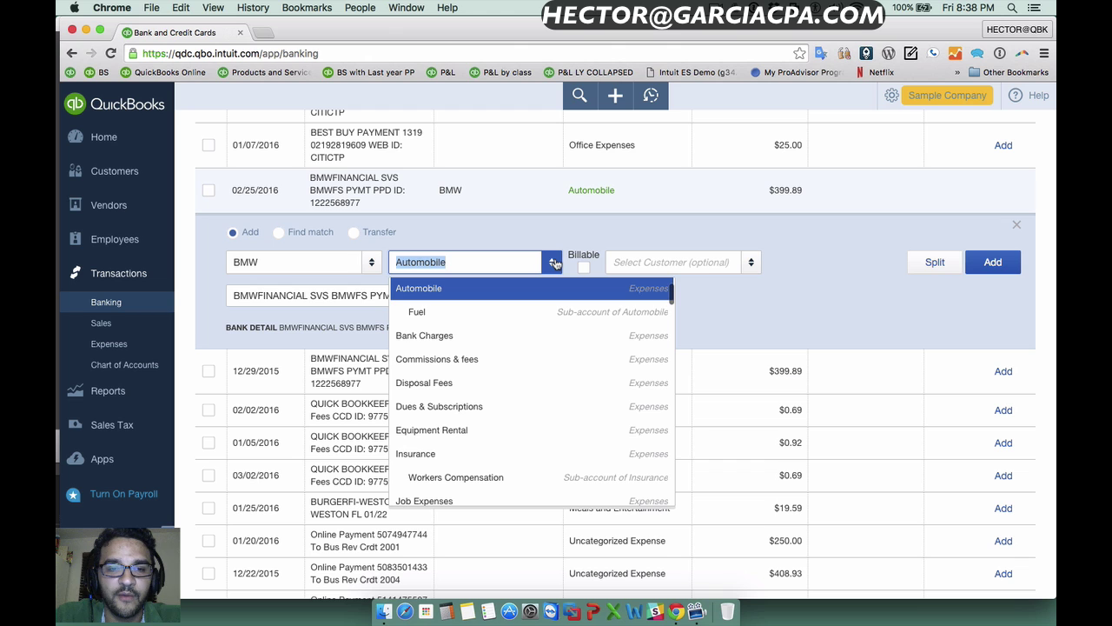
left_click(450, 429)
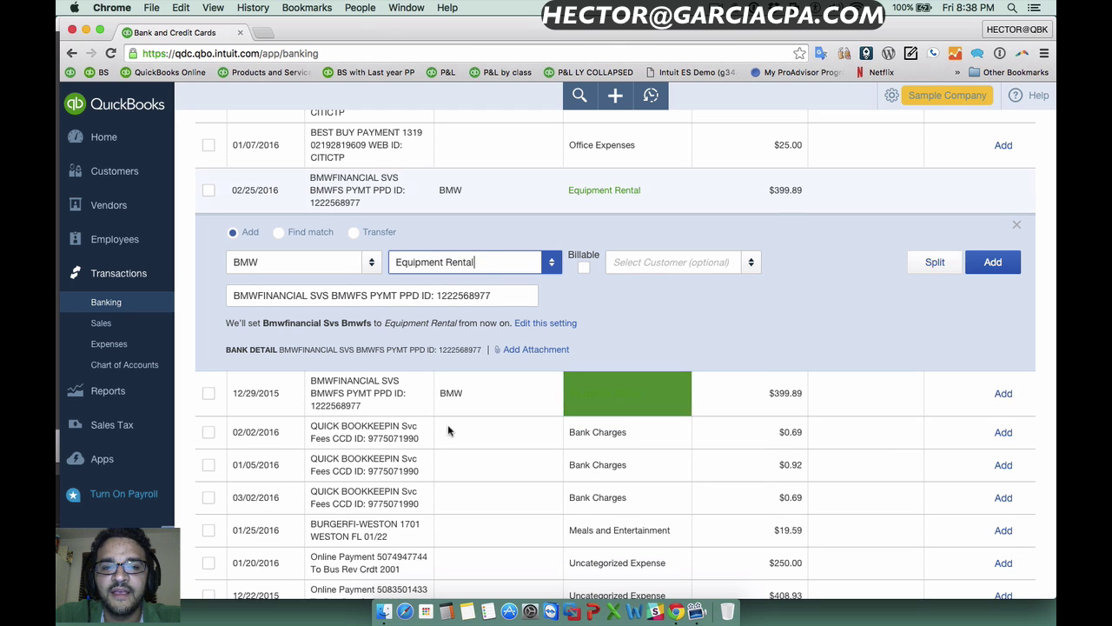
left_click(993, 264)
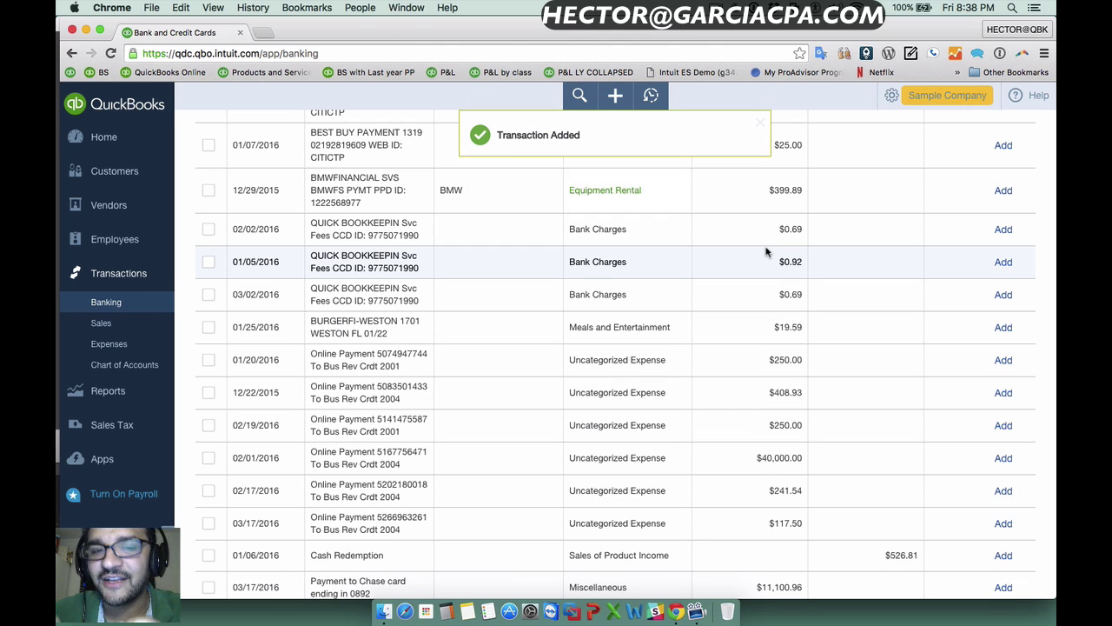
- Set the category of the 12/29/2015 BMWFINANCIAL SVS payment to Automobile
left_click(401, 191)
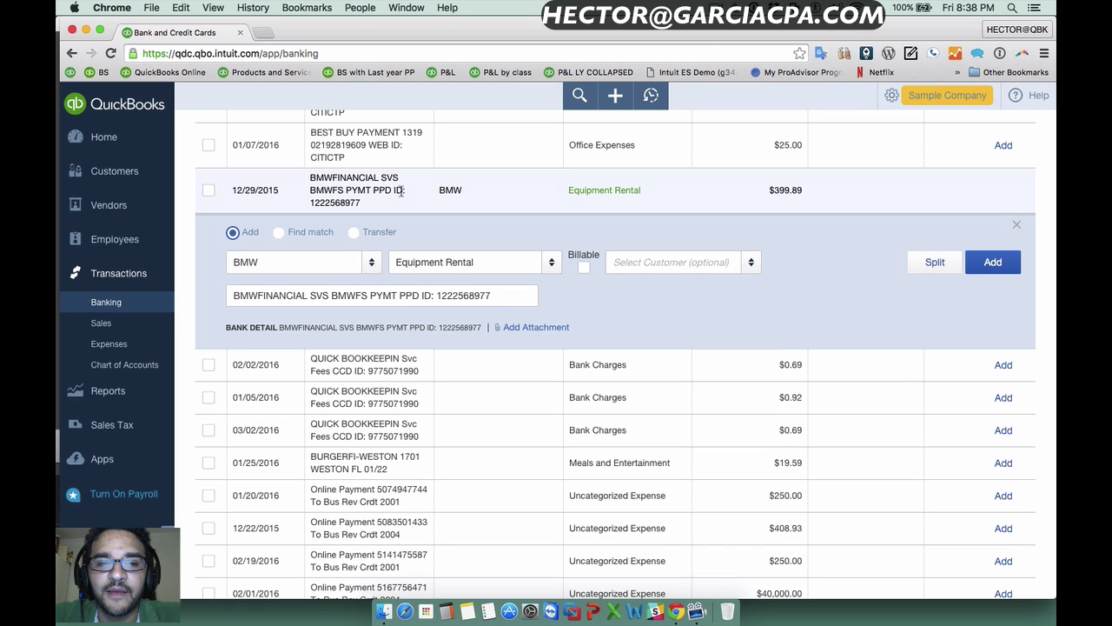
left_click(481, 265)
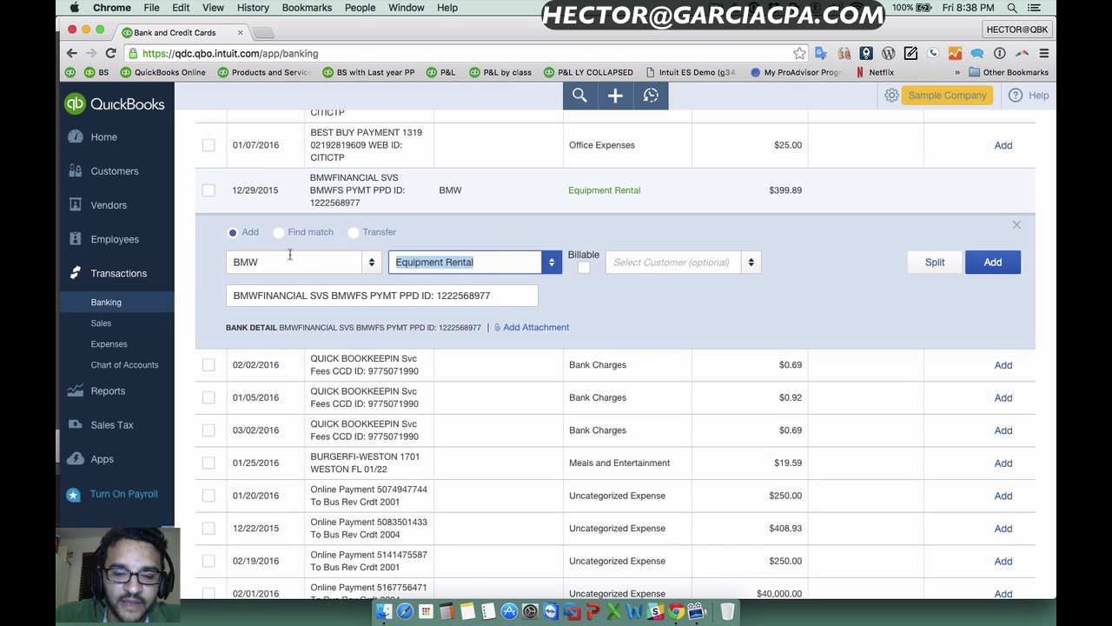
type("AUTO")
left_click(423, 316)
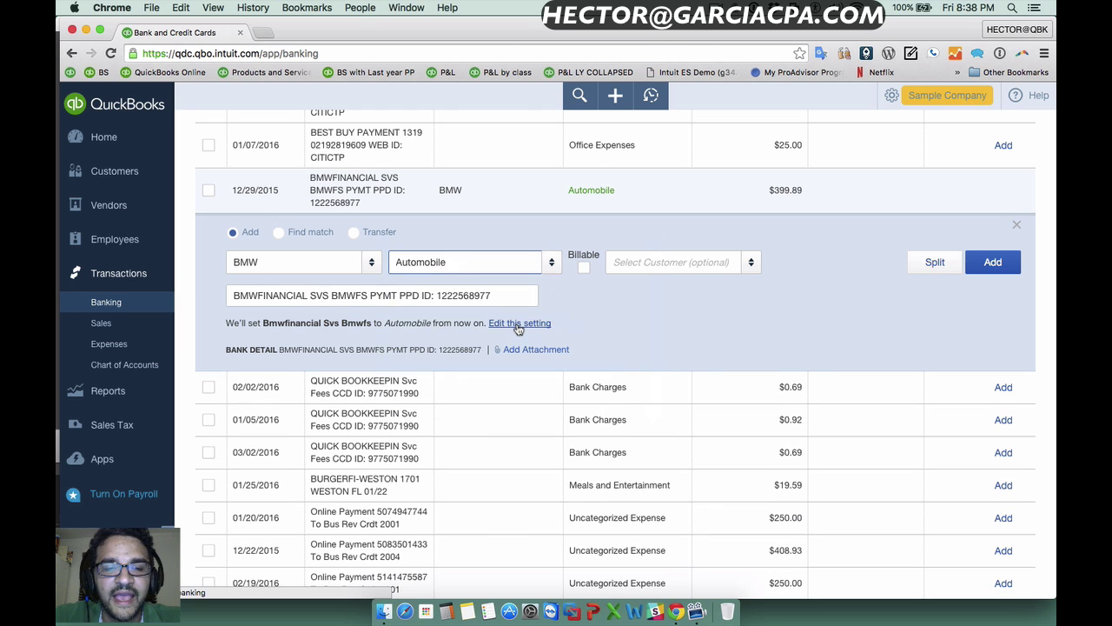
- Create a custom rule from the payment's automatic categorization setting, name it BMW, and save it
left_click(519, 324)
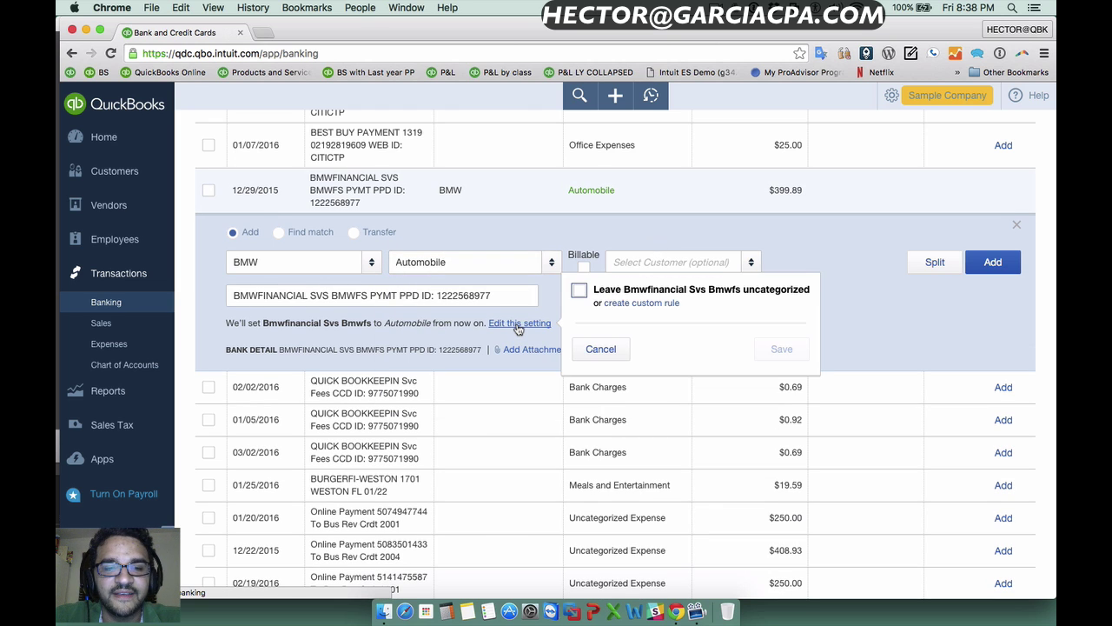
left_click(630, 304)
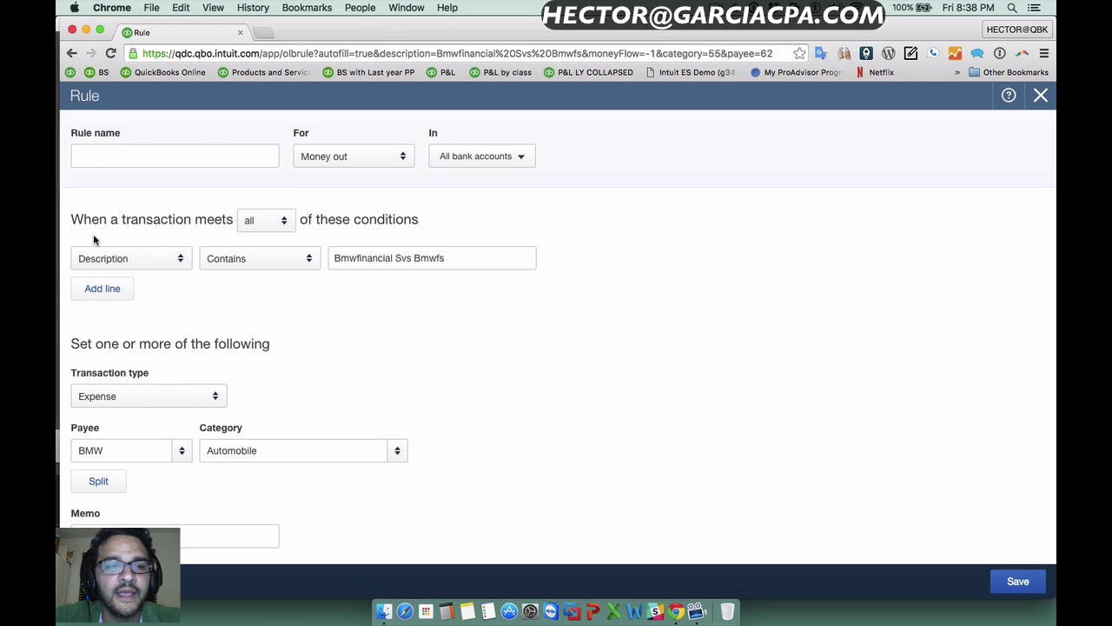
left_click(122, 155)
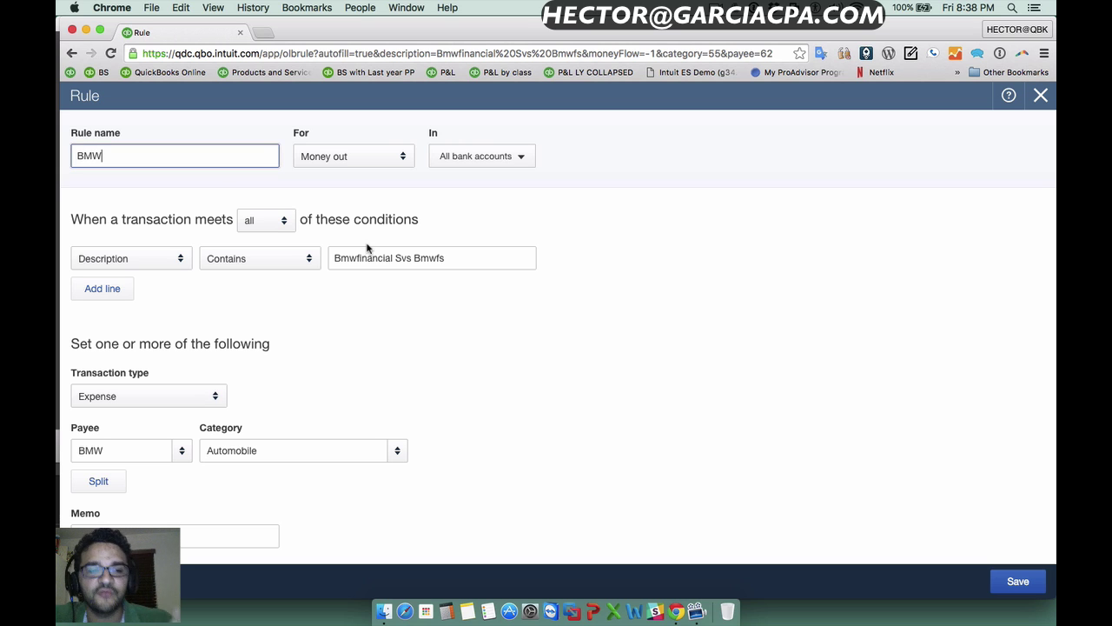
scroll(452, 332, "down", 2)
scroll(461, 338, "up", 2)
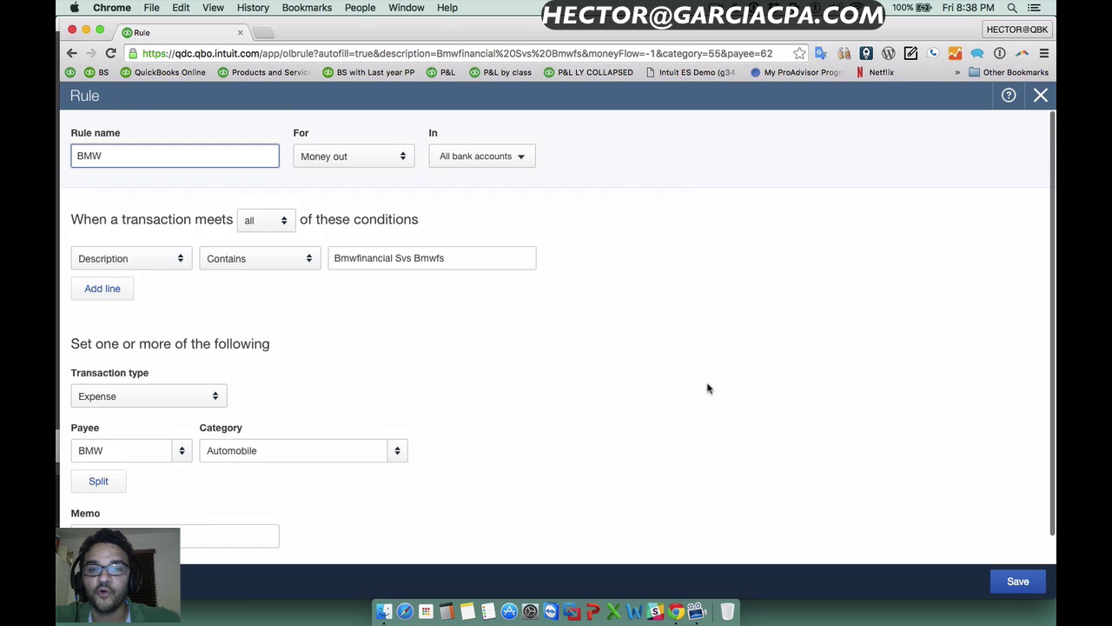
left_click(1026, 586)
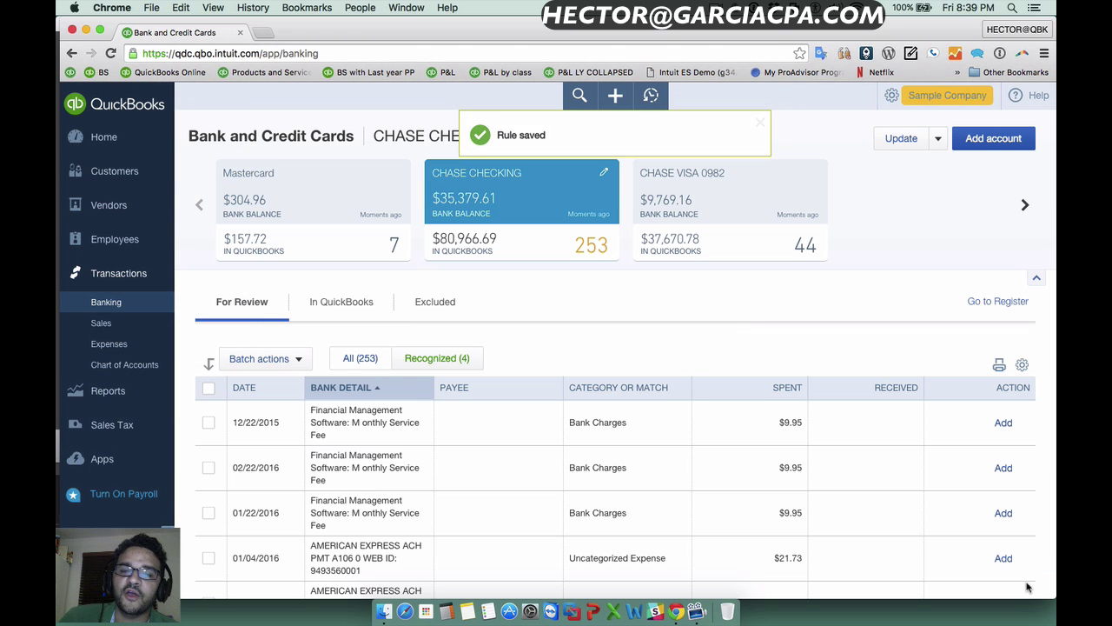
- Create CHASE LOC 2001 as a new payee on the 01/20/2016 online payment to Bus Rev Crdt 2001
scroll(764, 497, "down", 10)
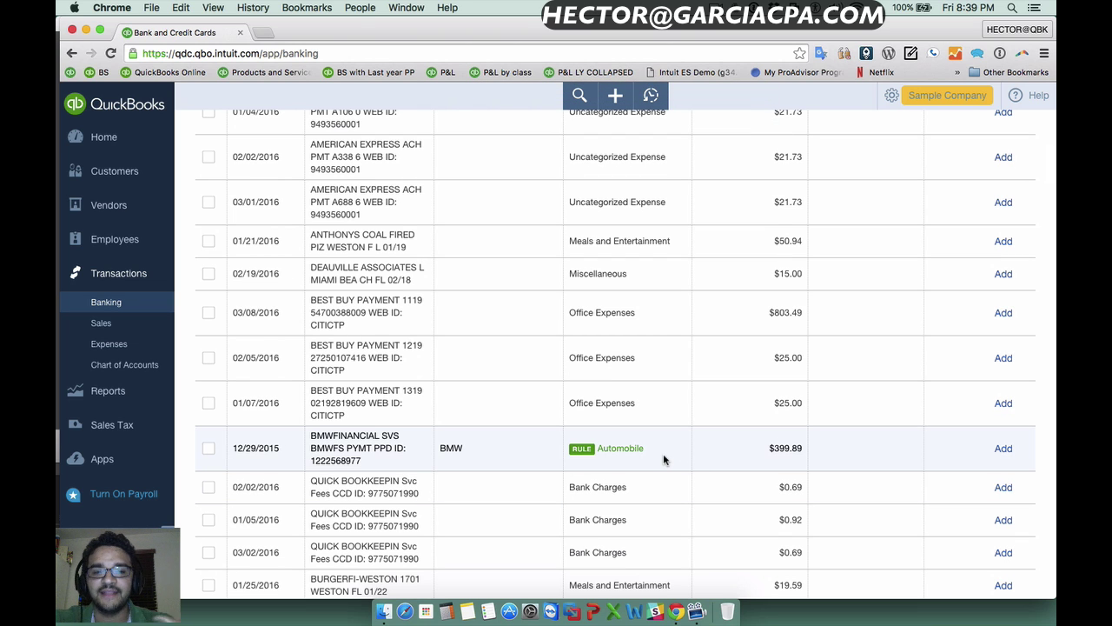
scroll(664, 460, "down", 5)
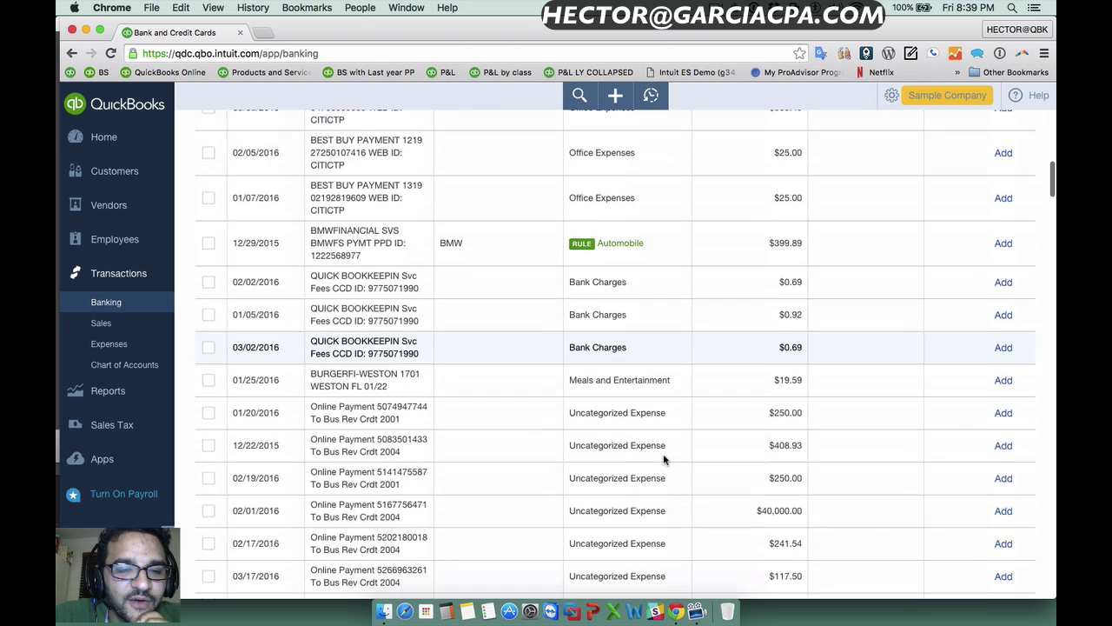
scroll(664, 459, "down", 1)
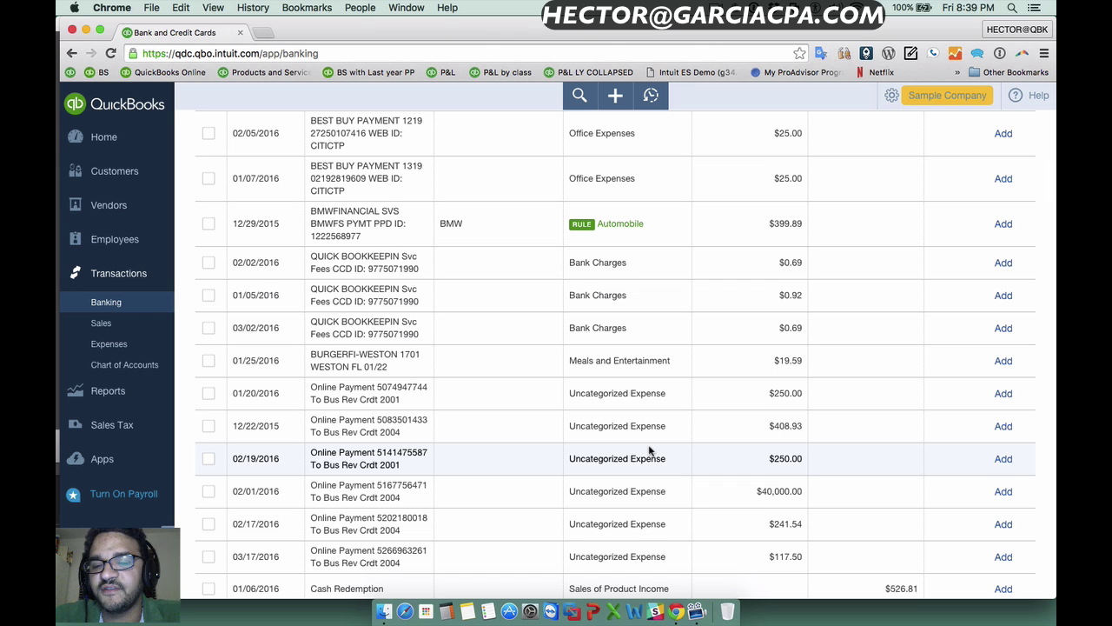
scroll(643, 438, "down", 2)
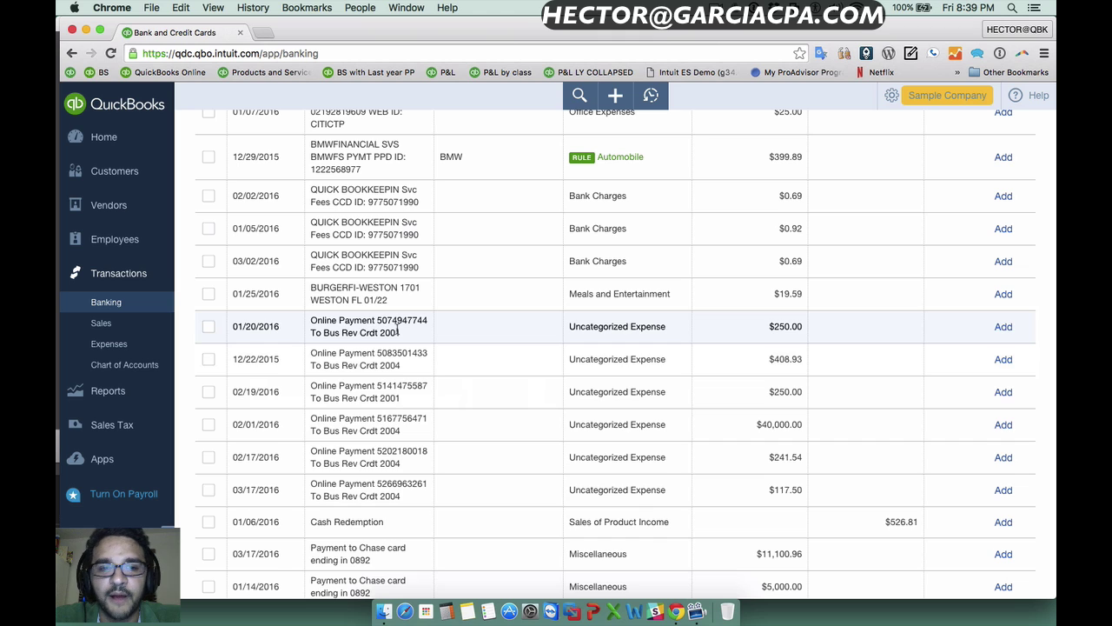
left_click(398, 329)
left_click(306, 393)
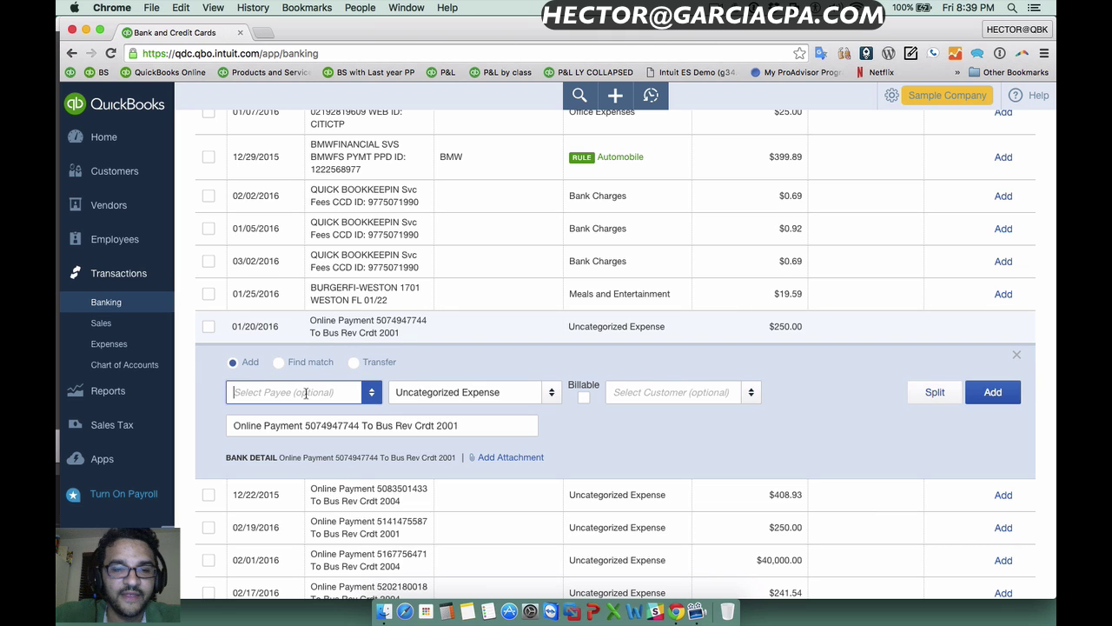
type("CHA")
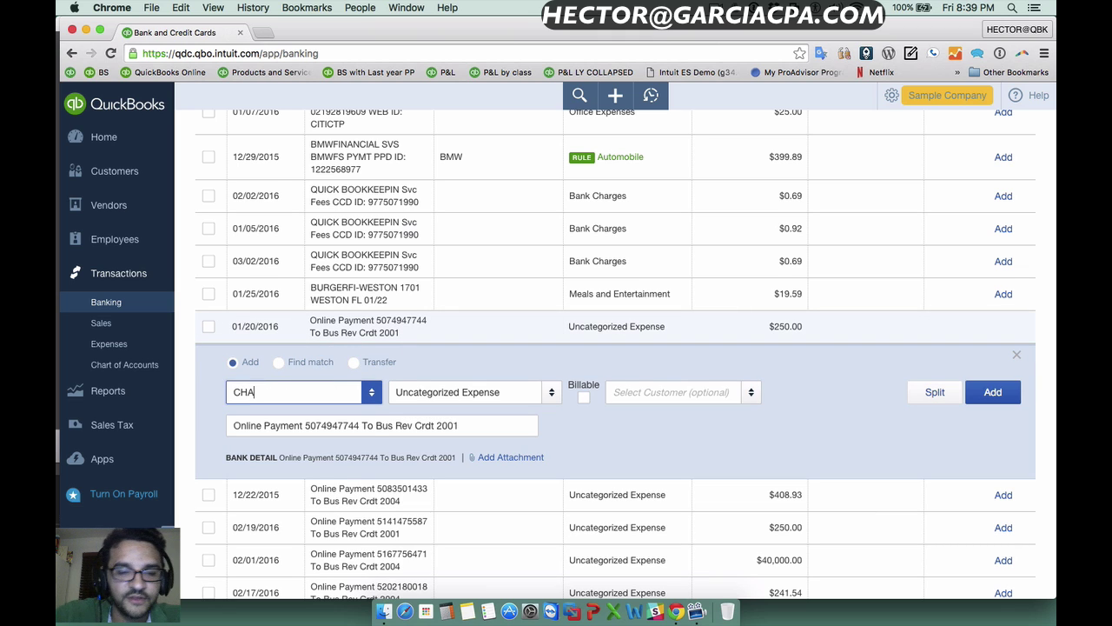
type("SE LOC")
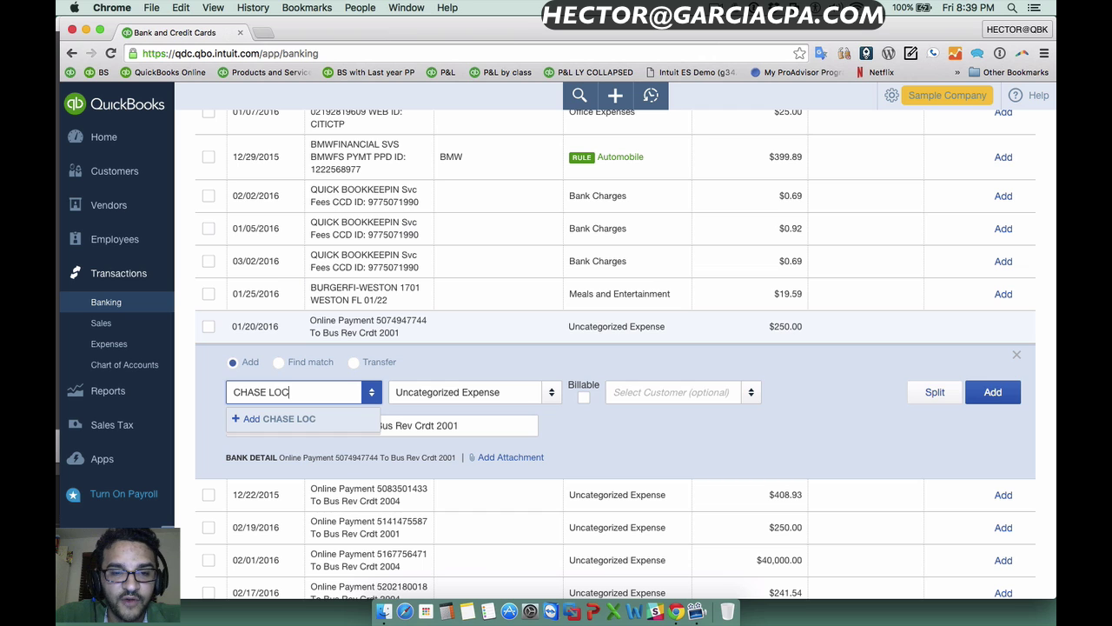
type(" 2001")
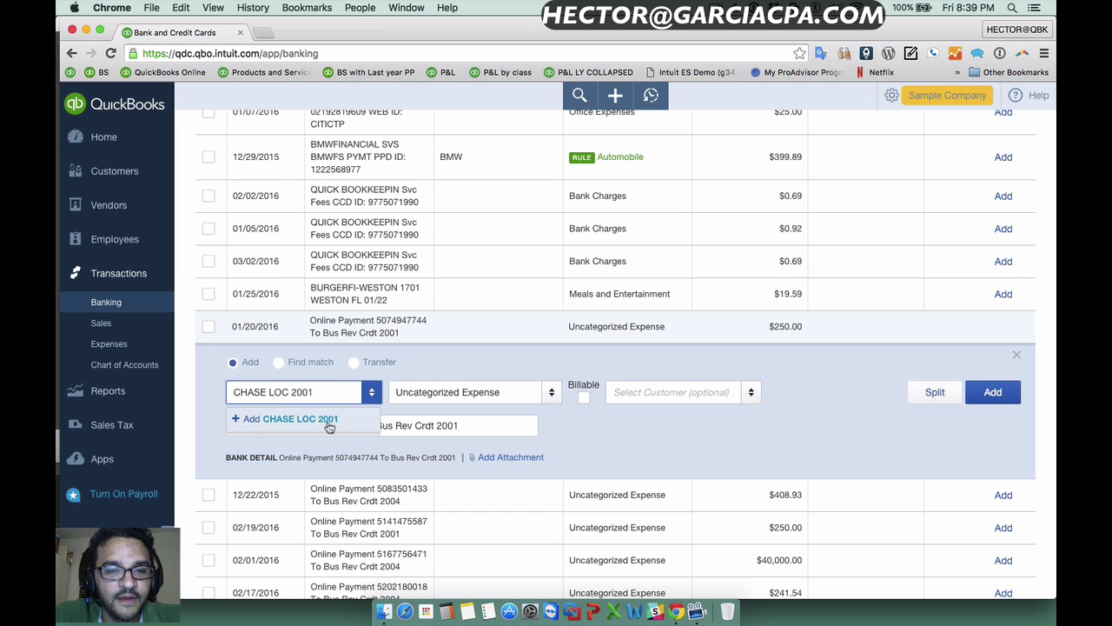
left_click(328, 425)
left_click(432, 563)
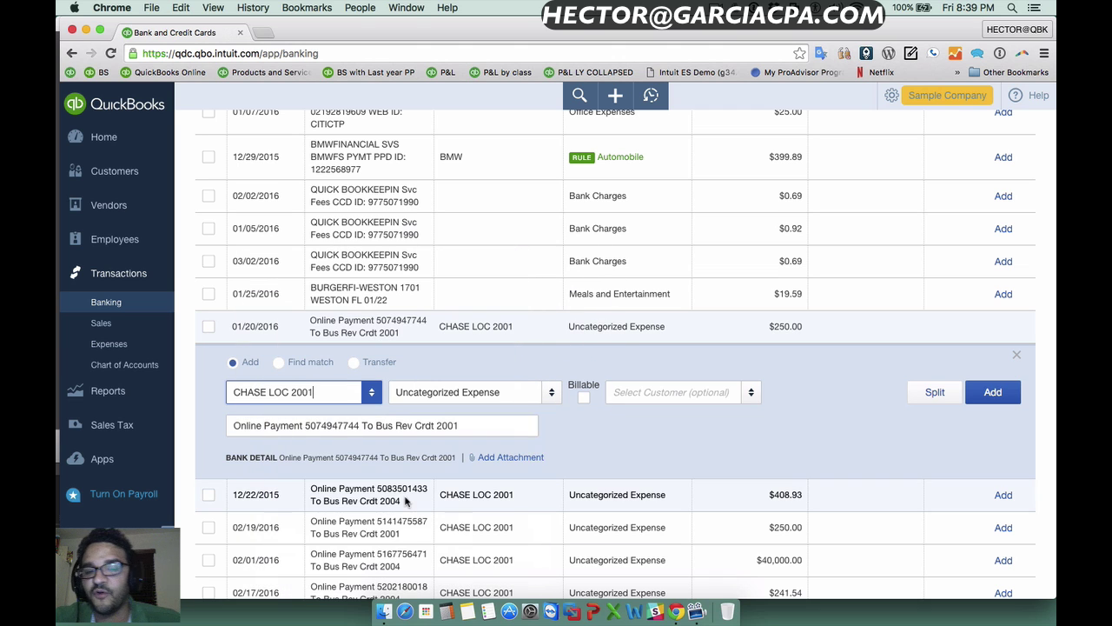
- Categorize the 01/20/2016 payment to a new Long Term Liabilities account named Loan 2001 and add the transaction
left_click(529, 396)
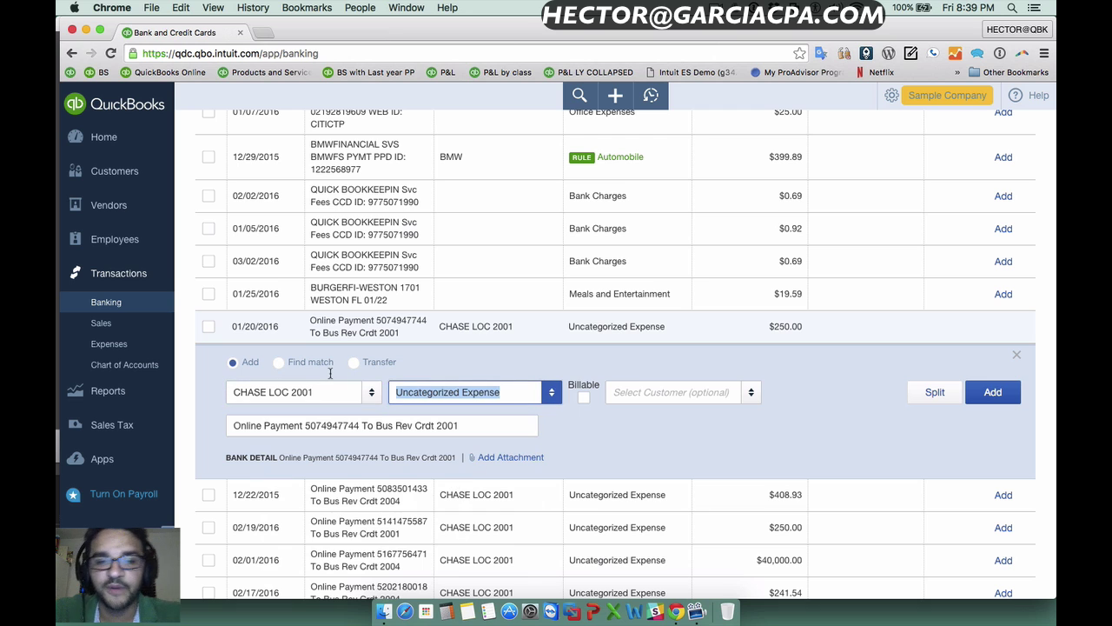
type("LAON")
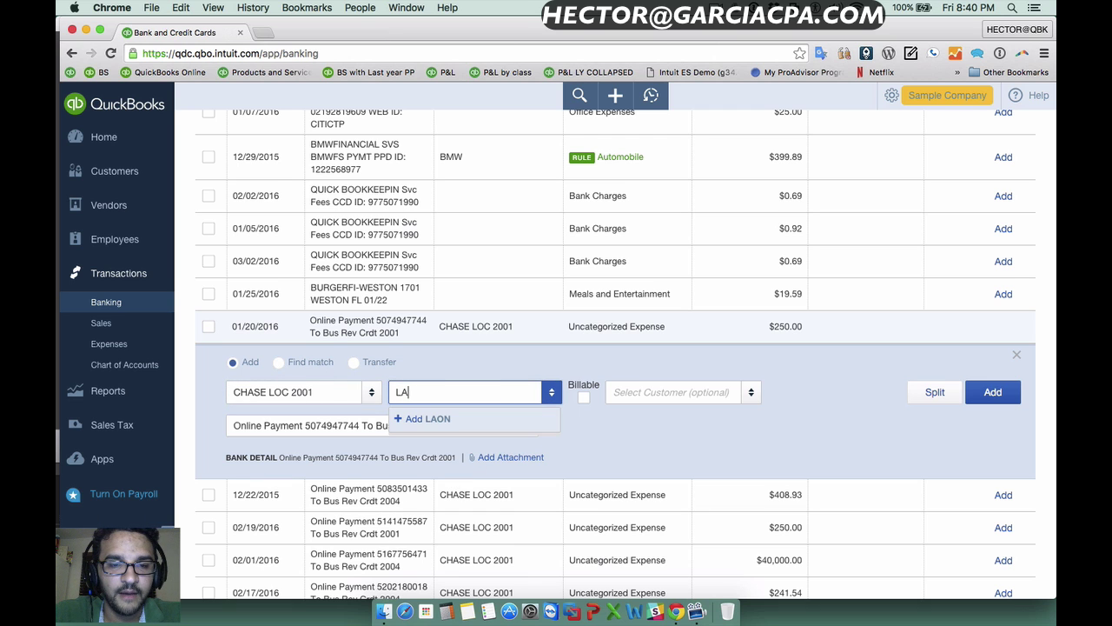
key("BackSpace")
type("oan 2001")
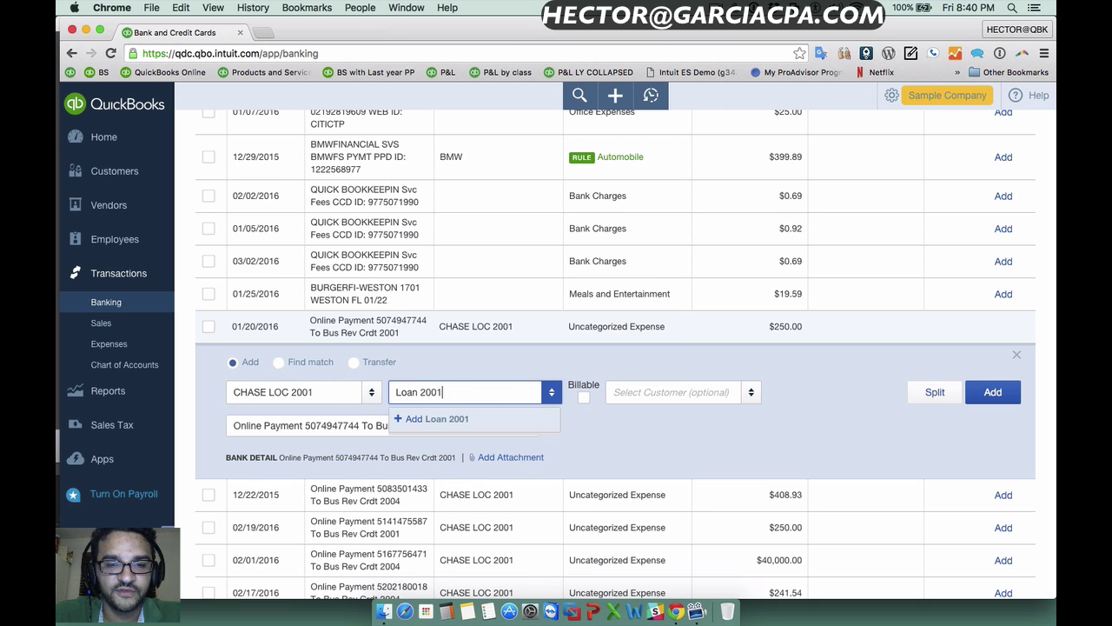
key("Return")
left_click(383, 193)
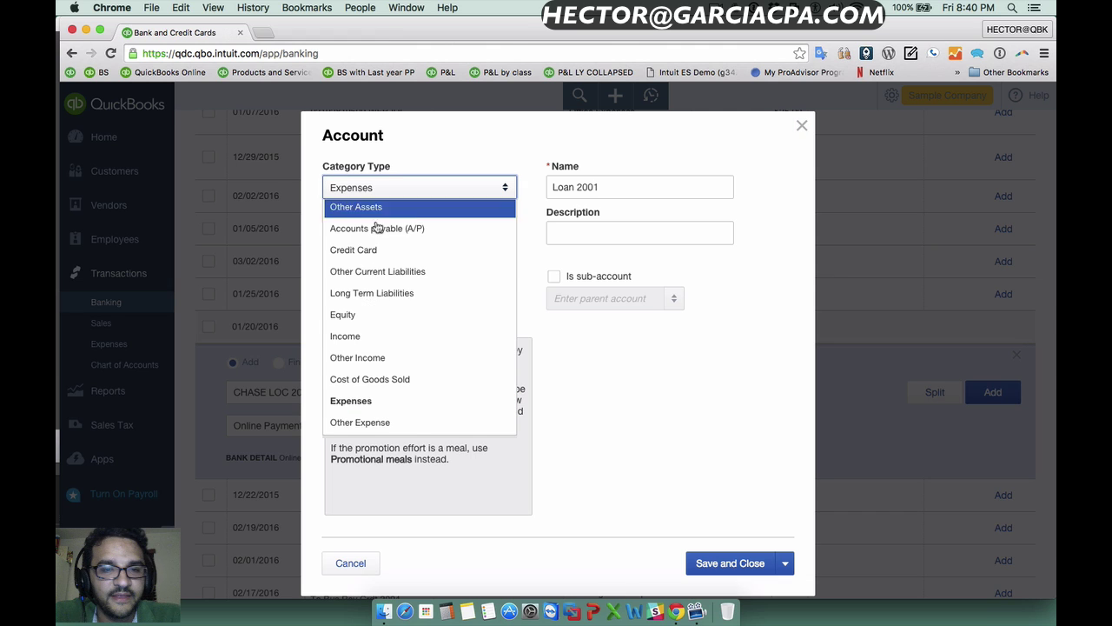
left_click(383, 296)
left_click(732, 564)
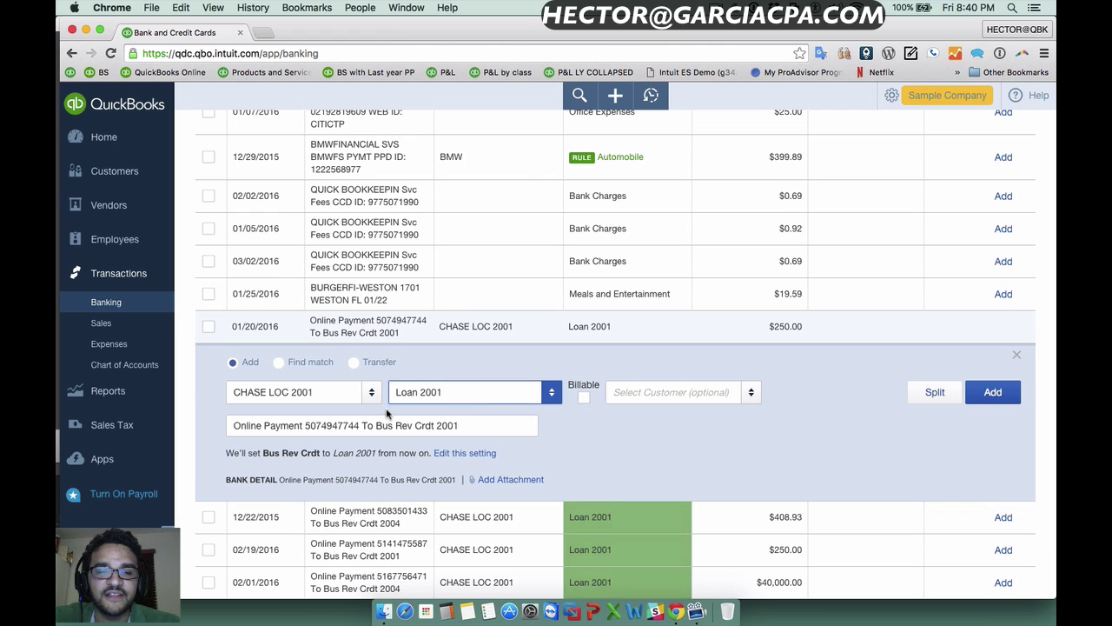
scroll(443, 398, "down", 1)
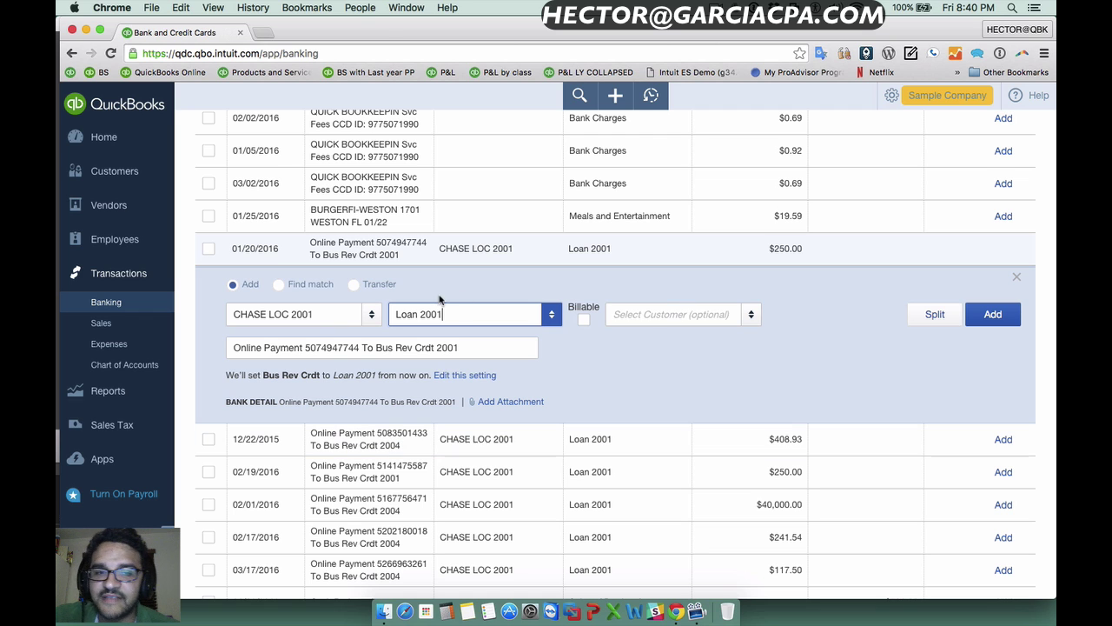
left_click(1002, 314)
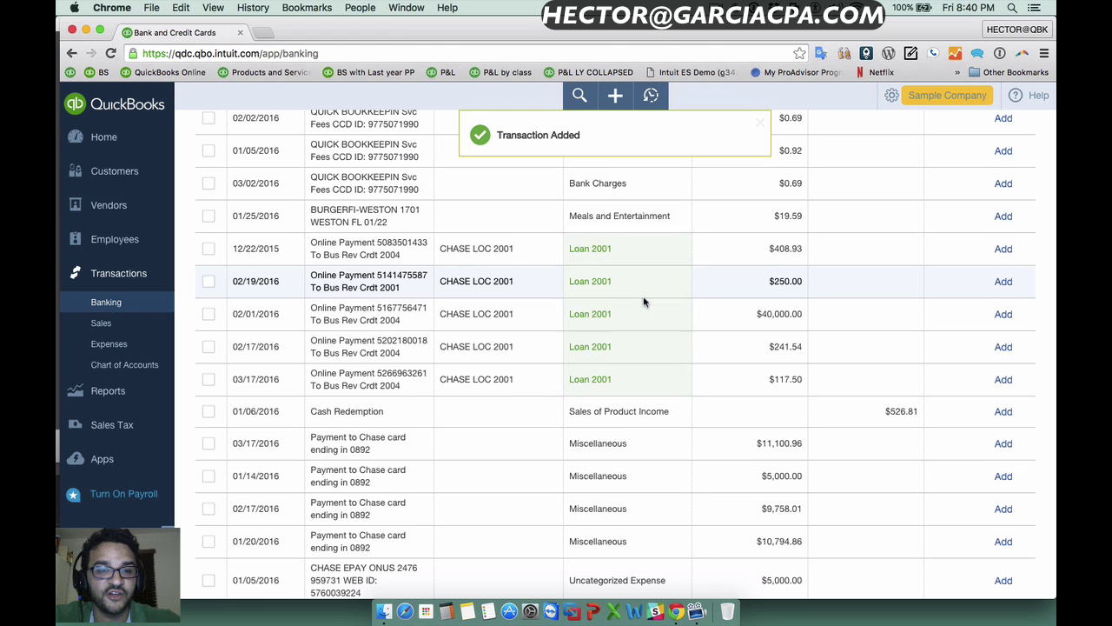
- Select the five remaining Bus Rev Crdt payments and assign a new vendor, CHASE LOC 2004, to the 12/22/2015 payment
left_click(208, 248)
left_click(209, 379, "shift")
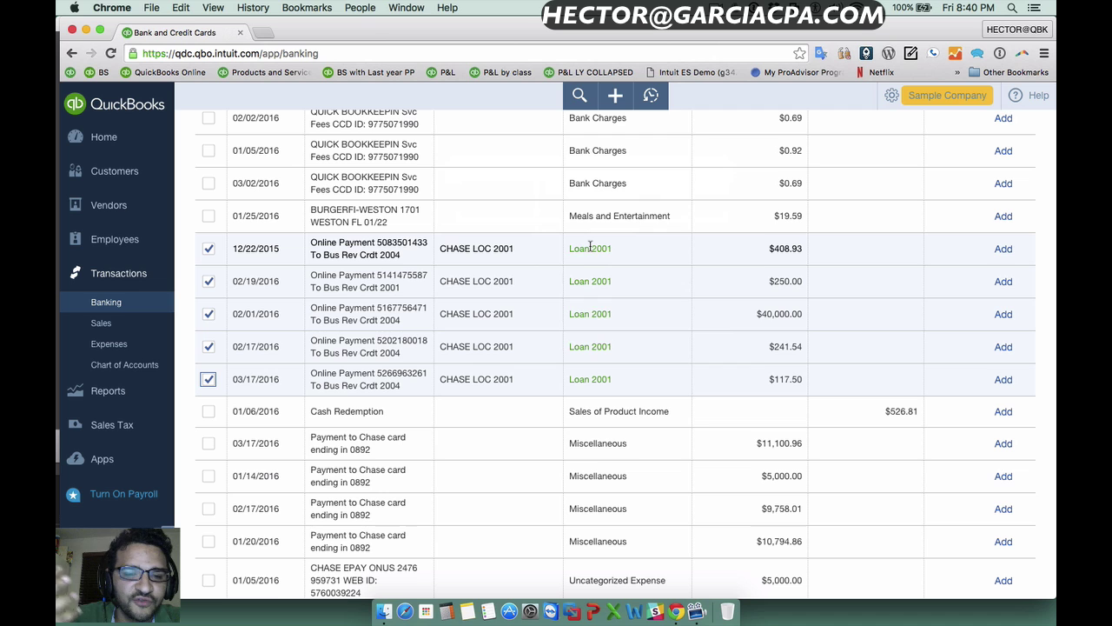
left_click(410, 253)
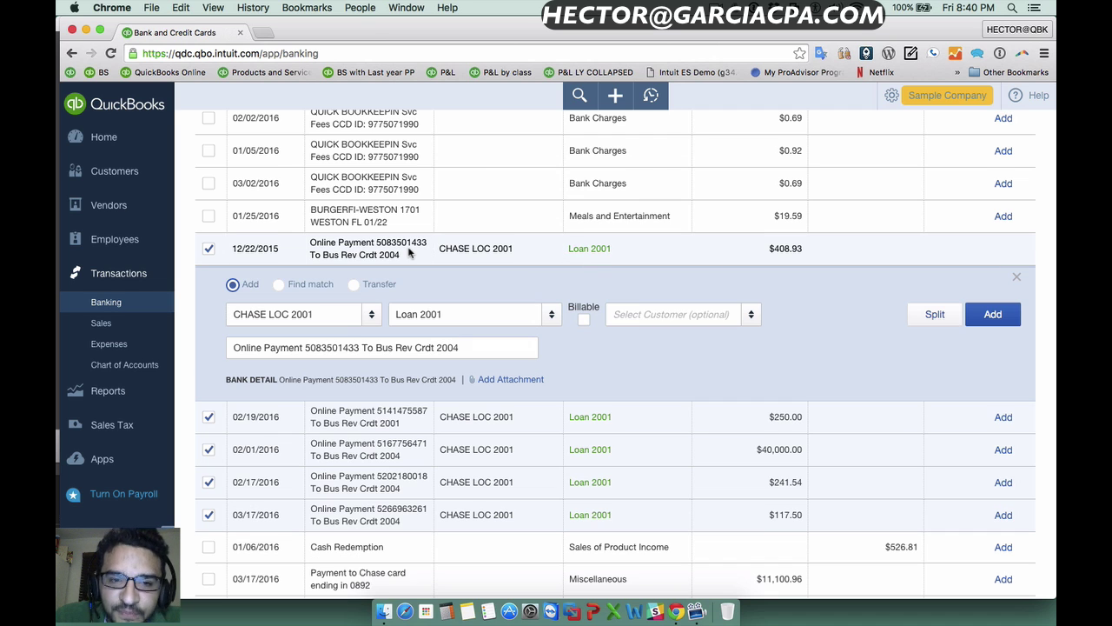
left_click(338, 318)
left_click(339, 318)
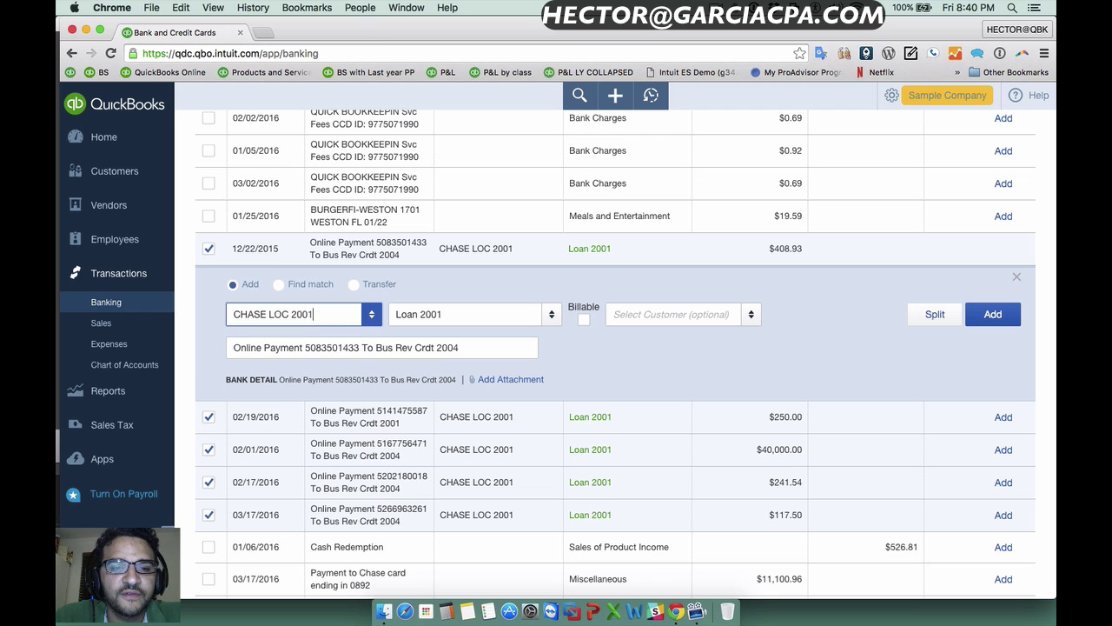
key("BackSpace")
type("4")
left_click(327, 343)
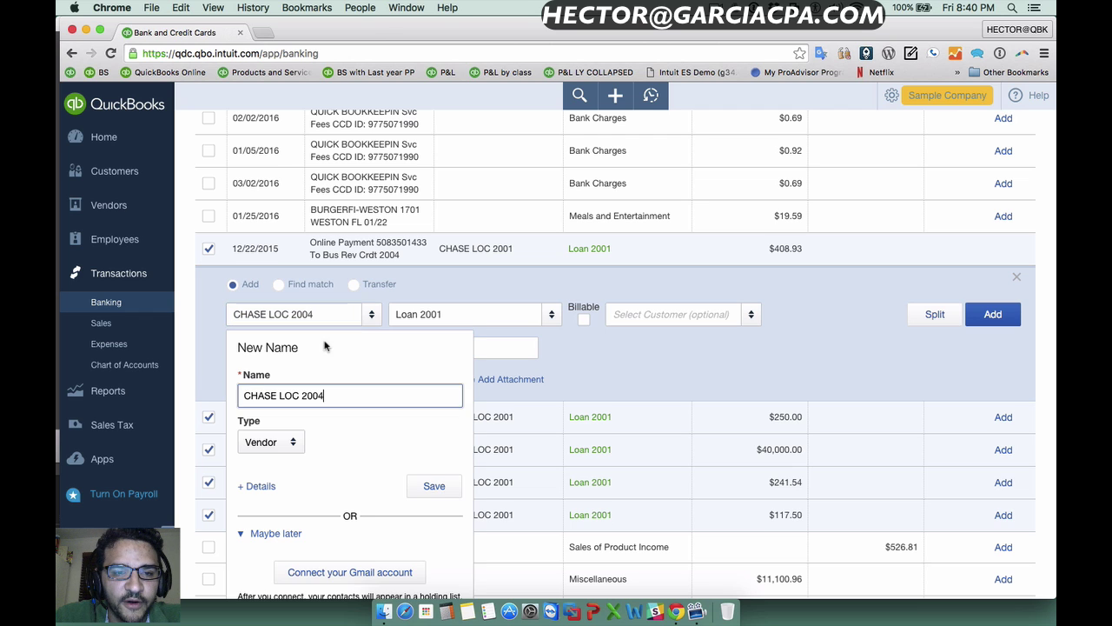
left_click(445, 484)
- Categorize the 12/22/2015 payment to a new Other Current Liabilities account named Loan 2004
left_click(470, 312)
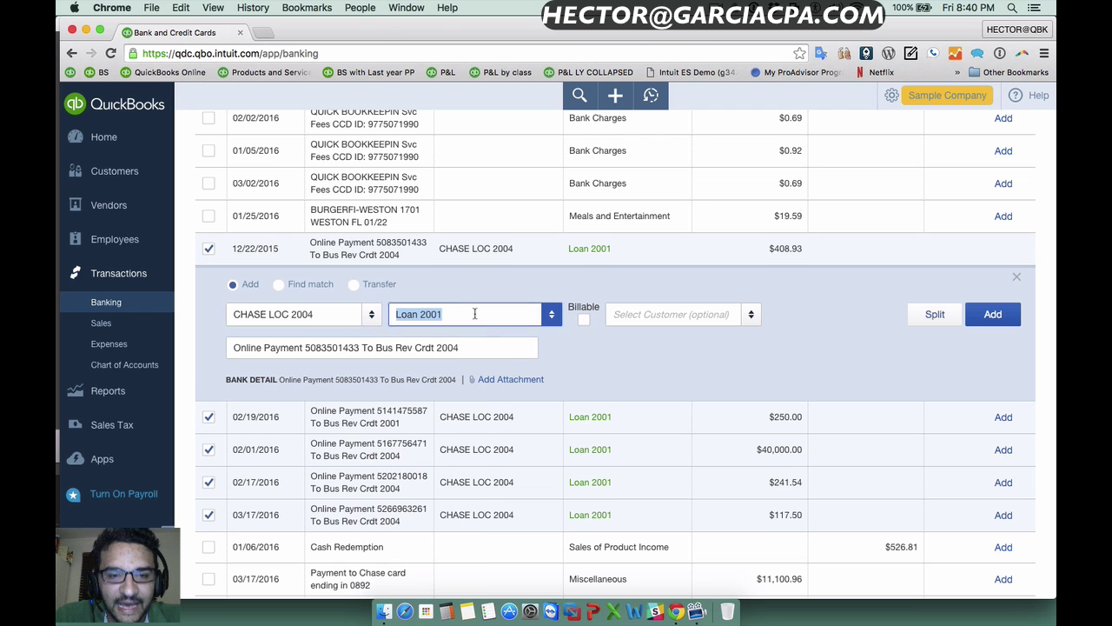
left_click(474, 313)
type("4")
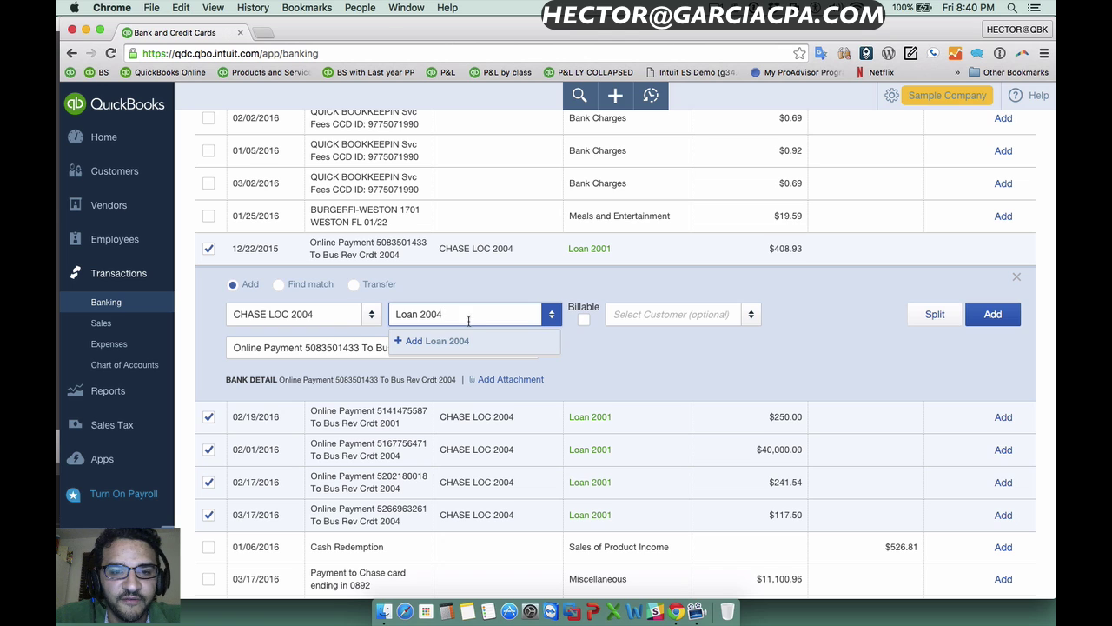
left_click(440, 341)
left_click(380, 188)
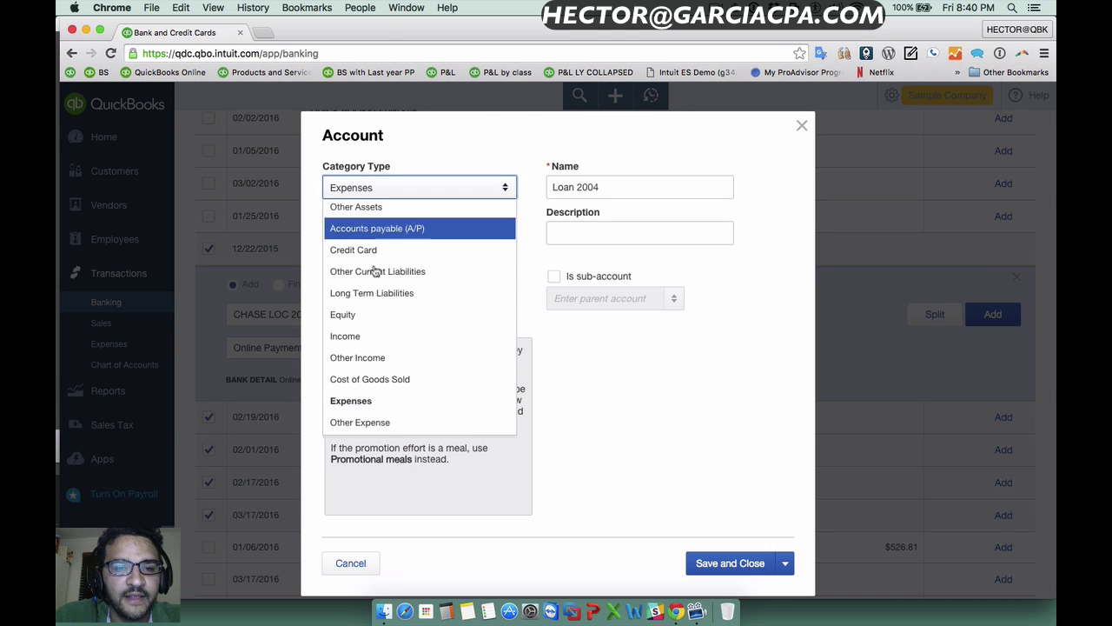
left_click(376, 273)
left_click(743, 566)
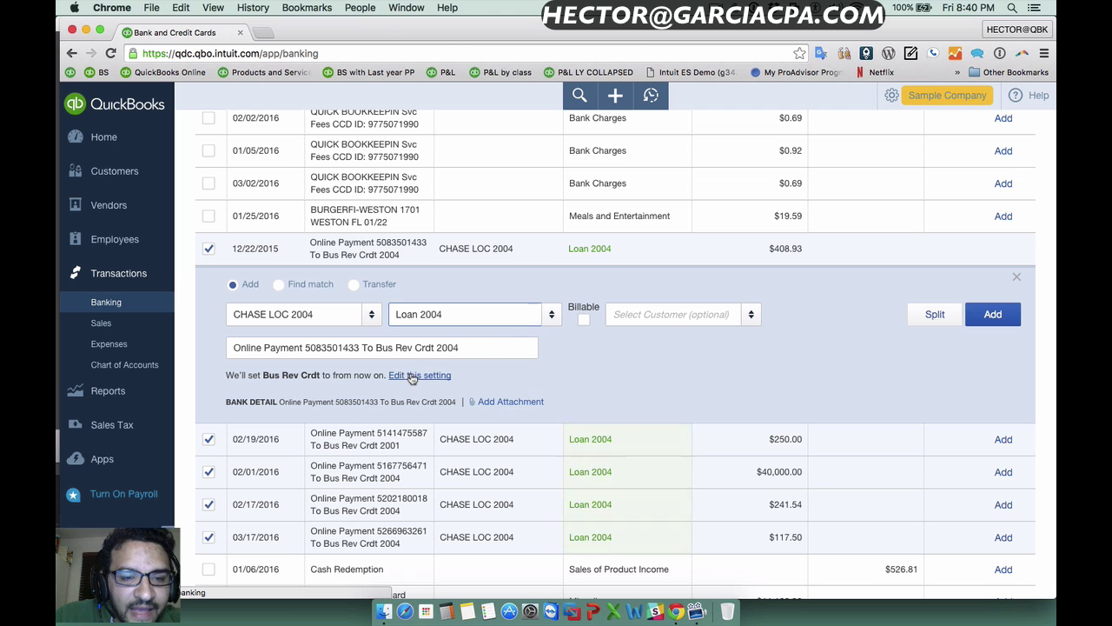
- Start a custom rule from the Bus Rev Crdt categorization setting and add a second condition, Bank text contains 2004
left_click(412, 377)
left_click(515, 356)
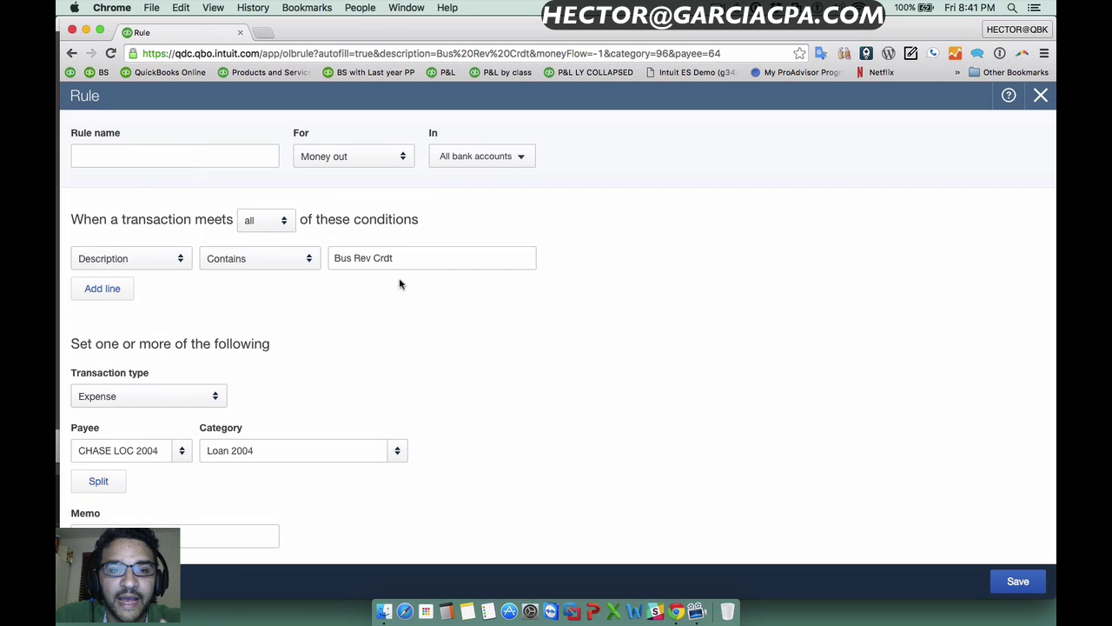
left_click(406, 261)
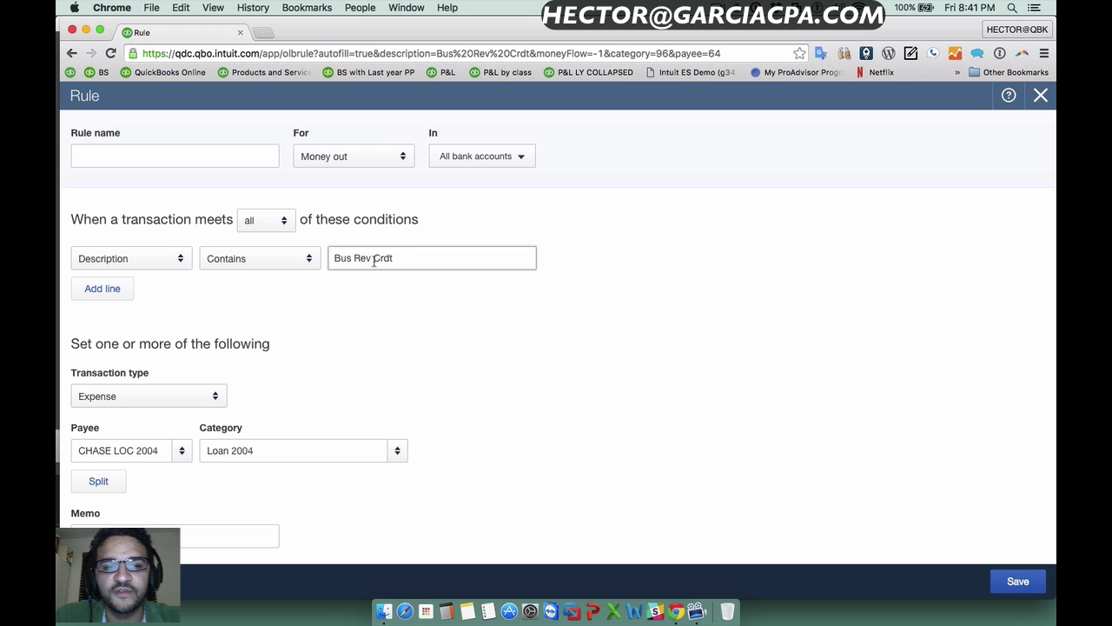
left_click_drag(417, 258, 336, 258)
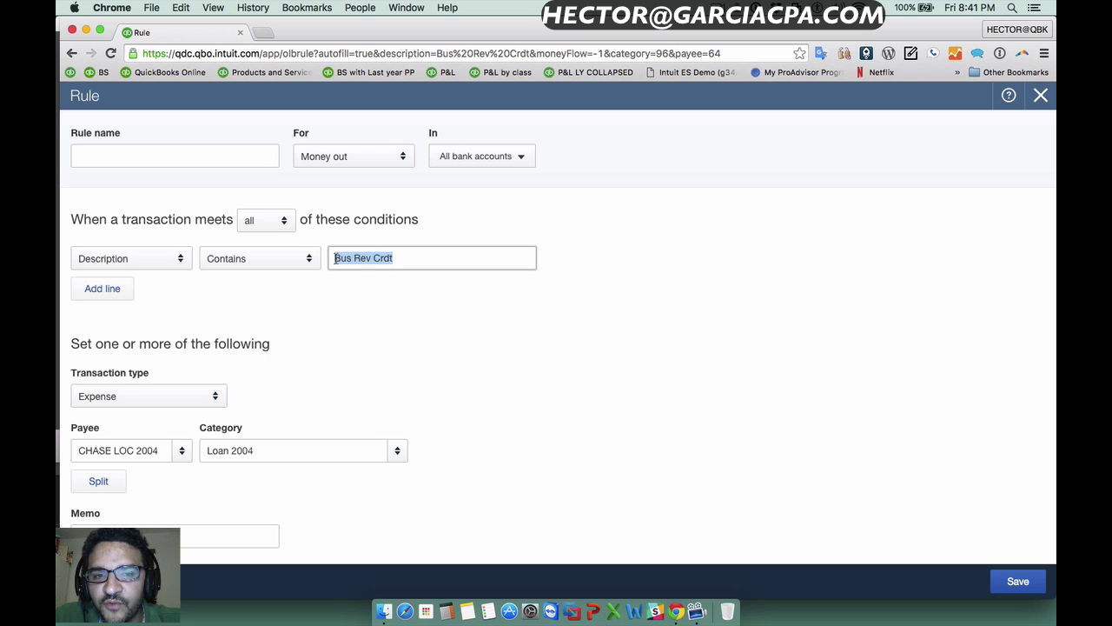
left_click(372, 260)
left_click_drag(393, 259, 283, 261)
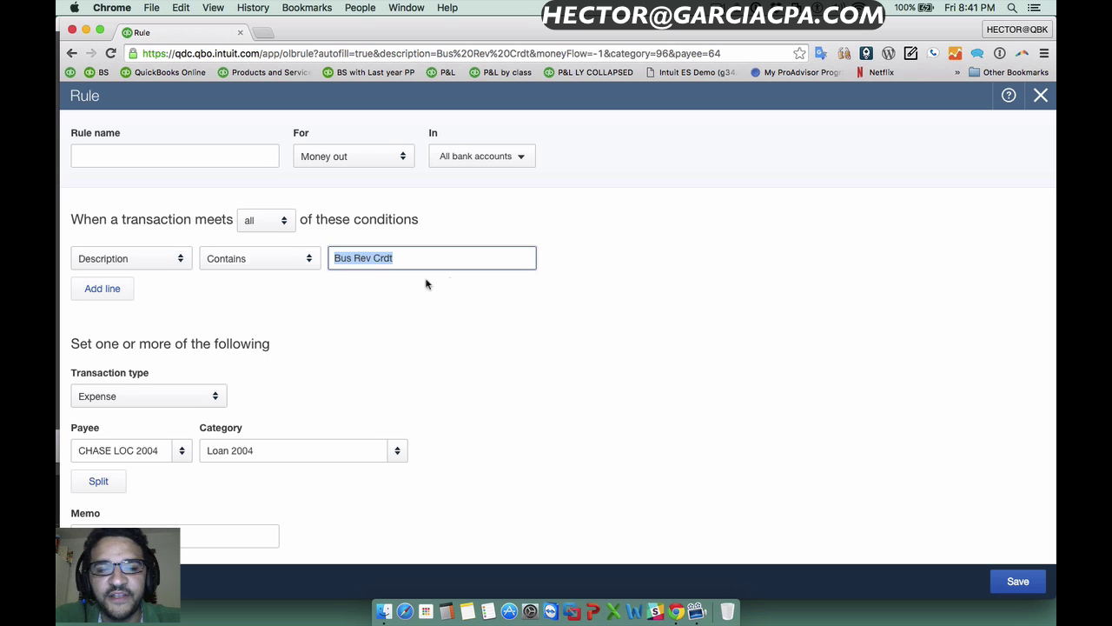
left_click(99, 288)
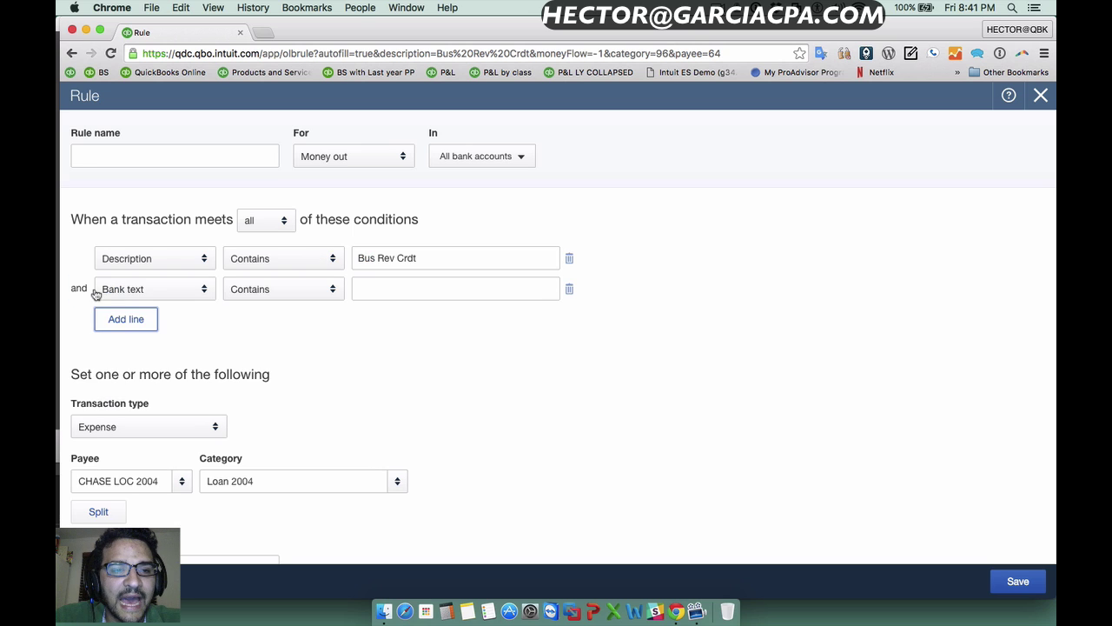
left_click(405, 291)
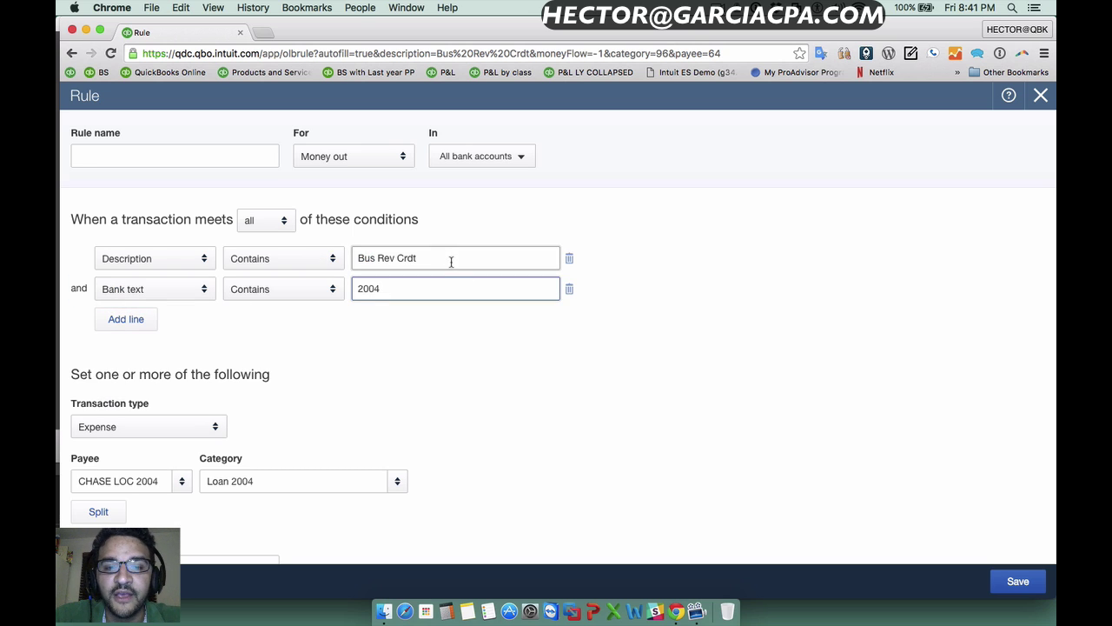
left_click_drag(451, 260, 331, 258)
left_click_drag(390, 291, 330, 298)
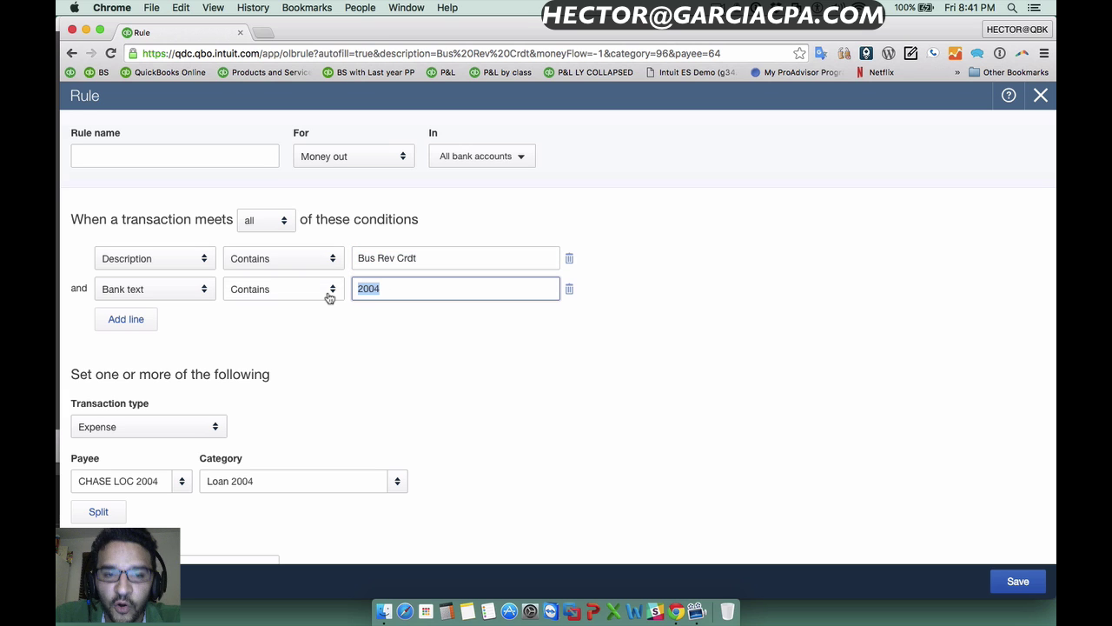
- Name the rule LOAN PAYMENT 2004 and review its description and bank text conditions
left_click(117, 157)
type("L")
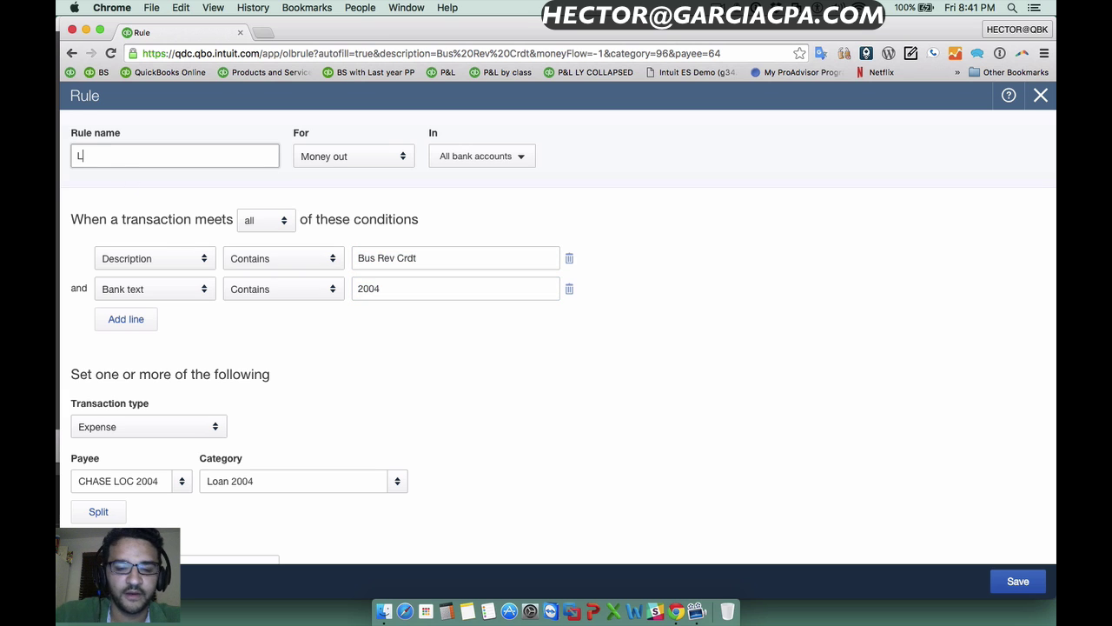
type("OAN PAYMENT 2004")
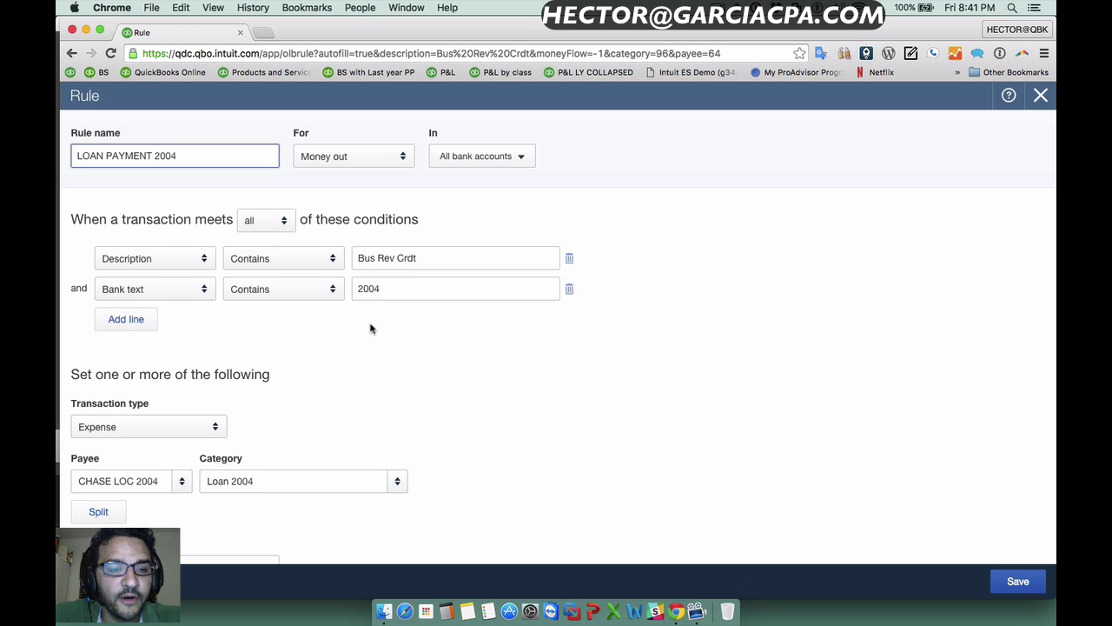
scroll(374, 326, "down", 1)
left_click(440, 226)
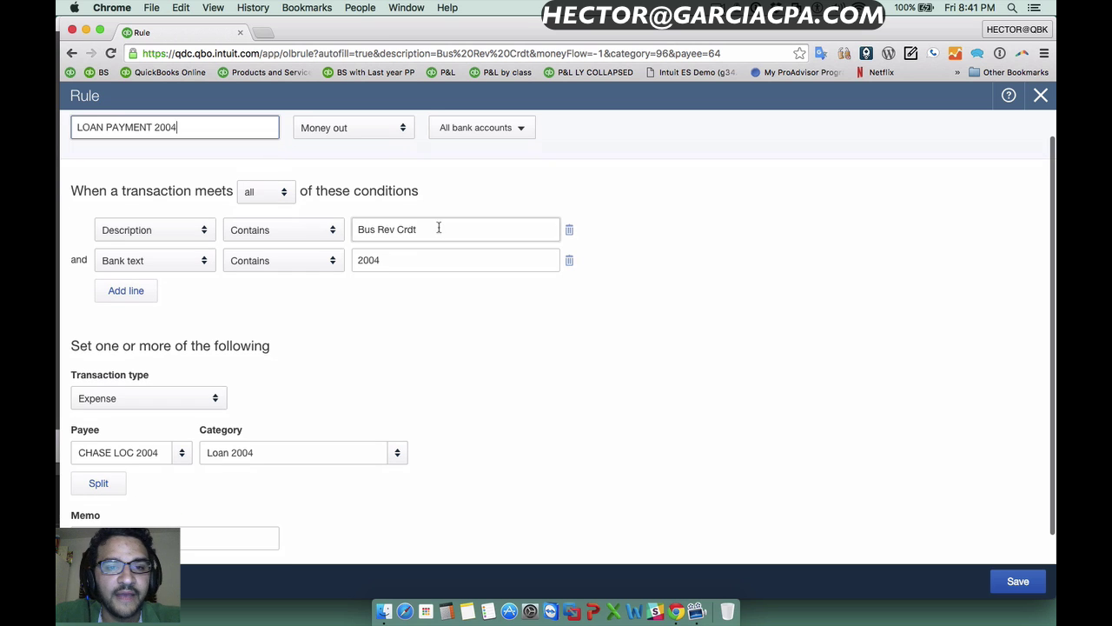
left_click_drag(432, 229, 354, 230)
double_click(376, 259)
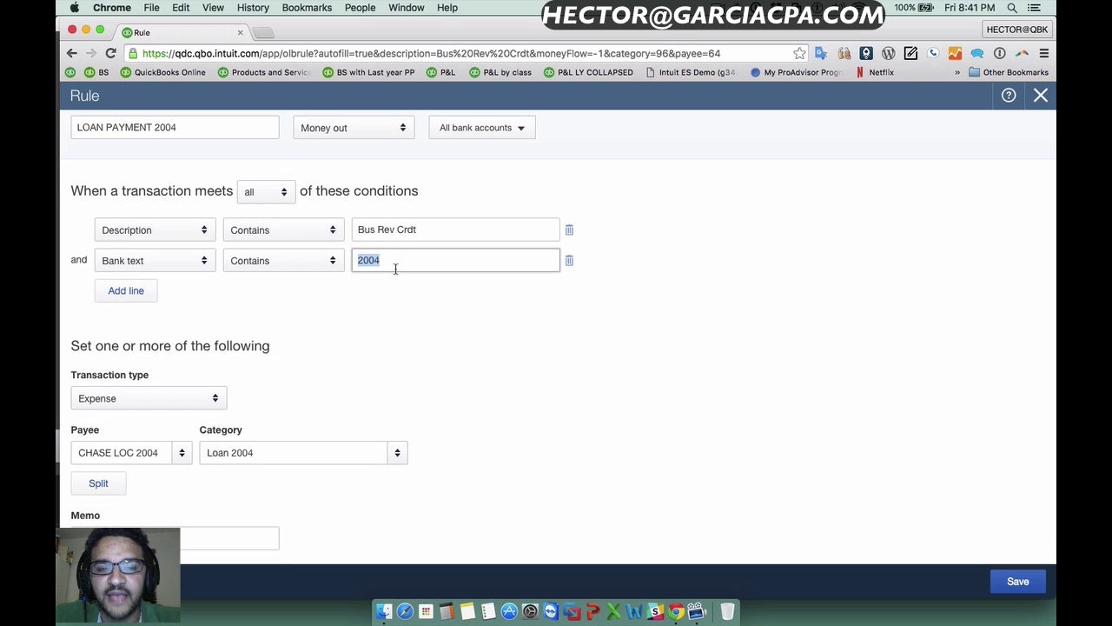
- Check the rule's payee CHASE LOC 2004 and category Loan 2004, and save the LOAN PAYMENT 2004 rule
left_click_drag(85, 452, 174, 452)
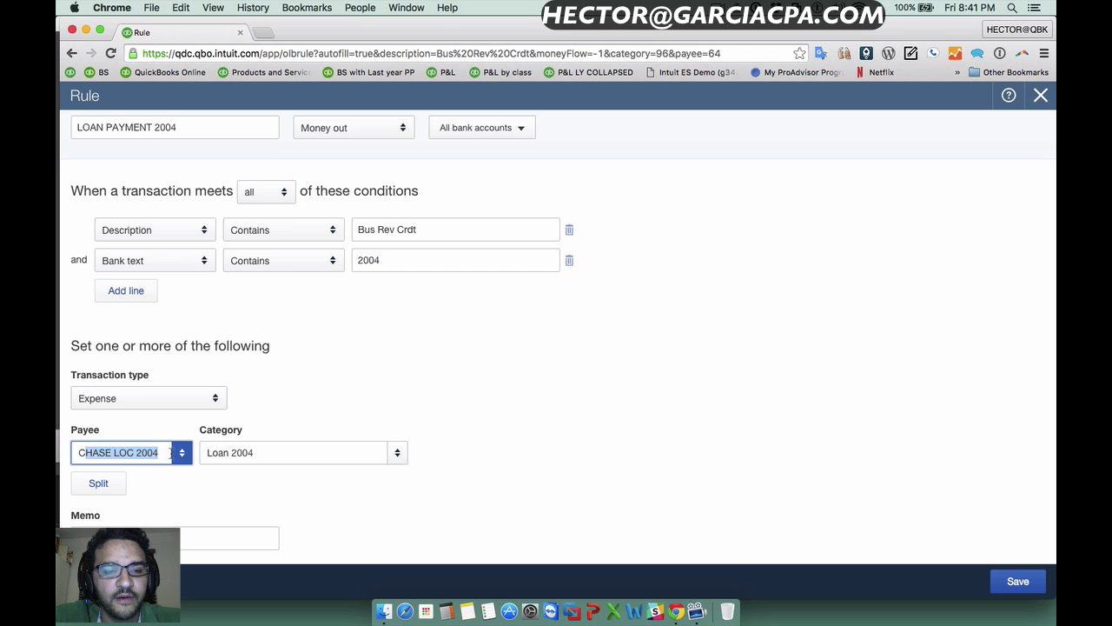
left_click(258, 452)
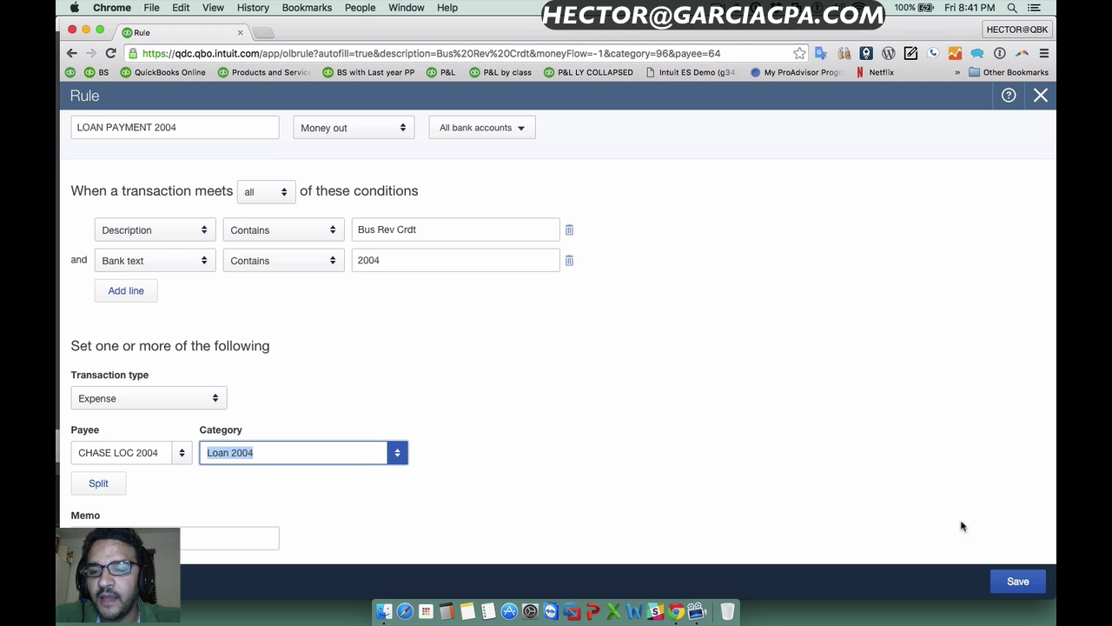
left_click(1018, 581)
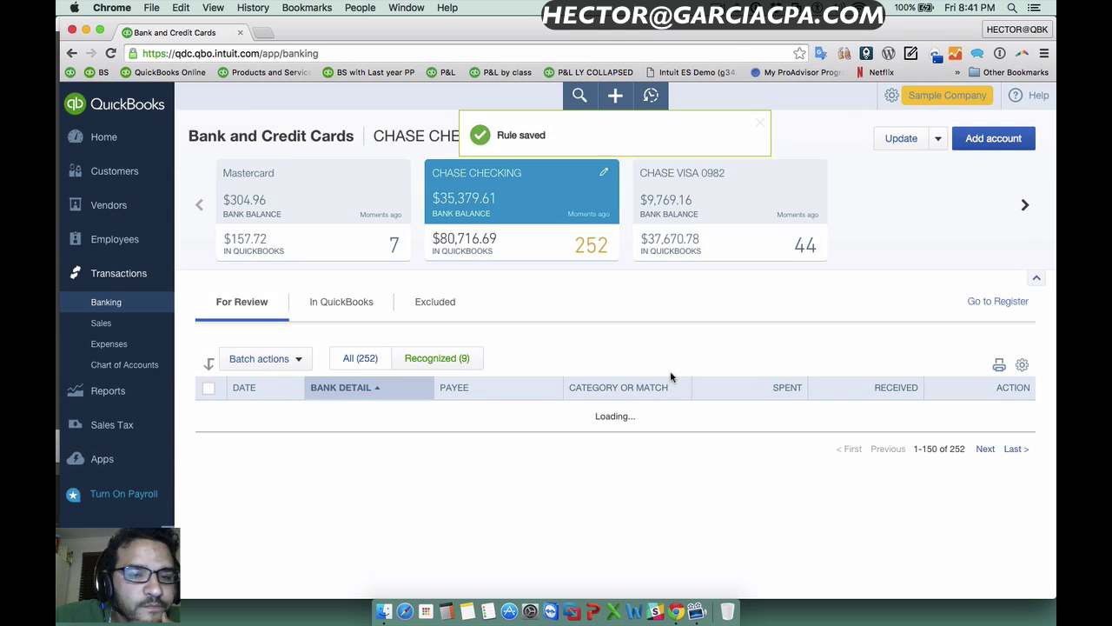
- Open the 02/19/2016 Bus Rev Crdt 2001 payment and reselect Loan 2001 as its category
scroll(660, 365, "down", 10)
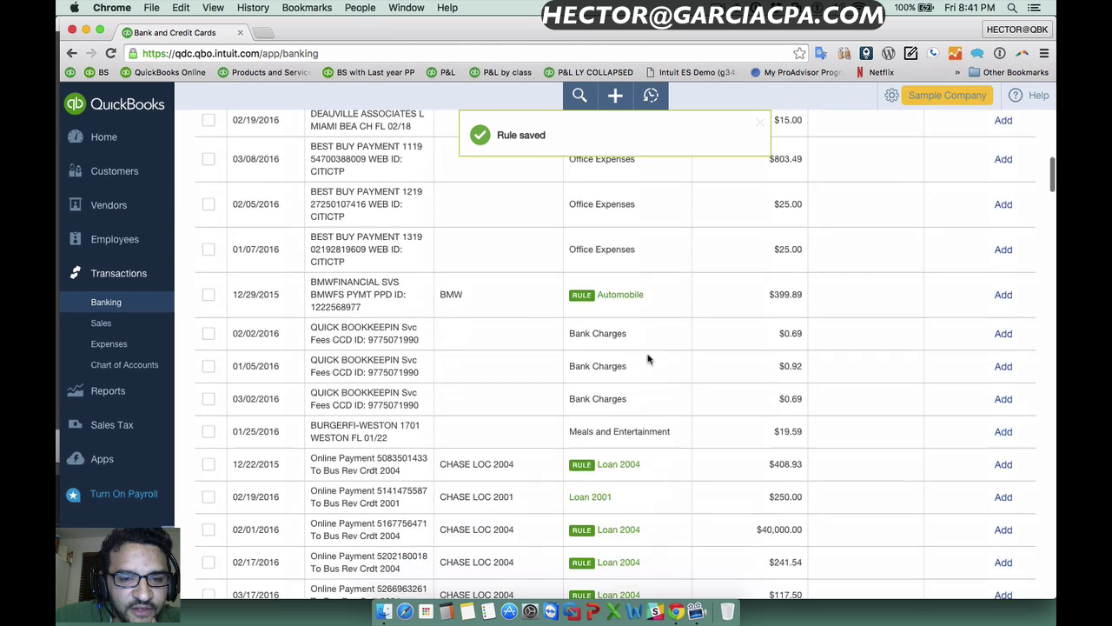
scroll(648, 359, "down", 4)
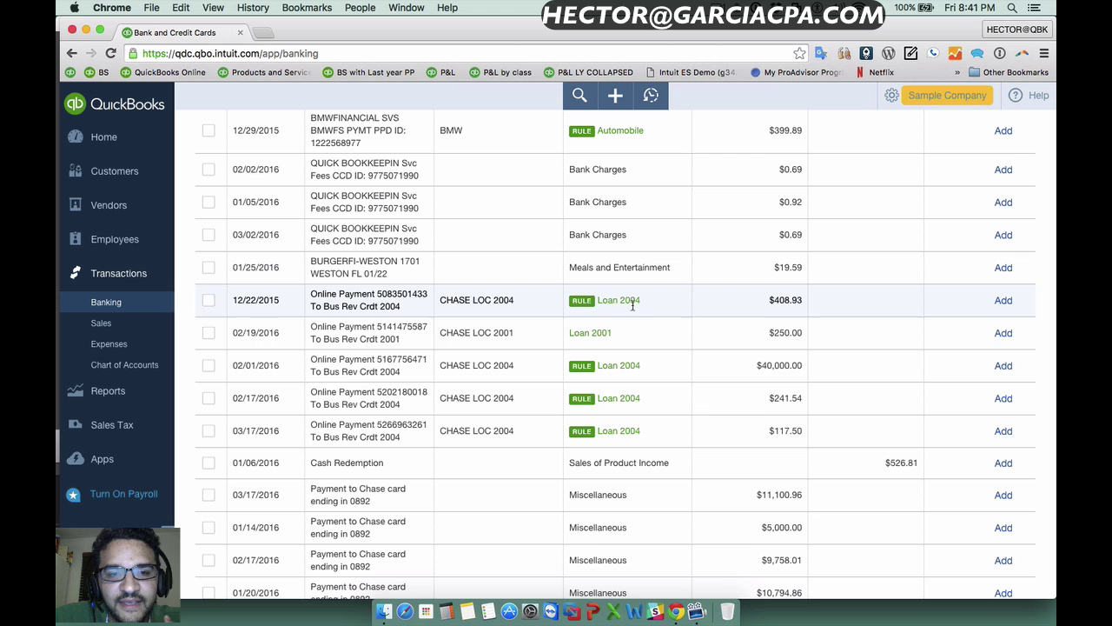
left_click(404, 342)
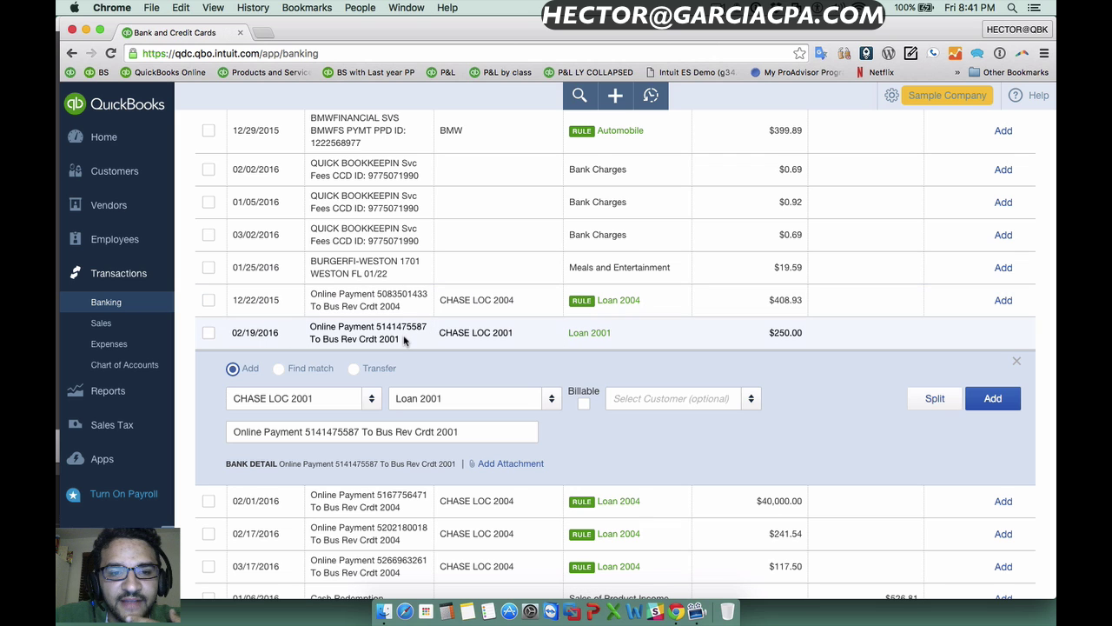
left_click(479, 409)
key("BackSpace")
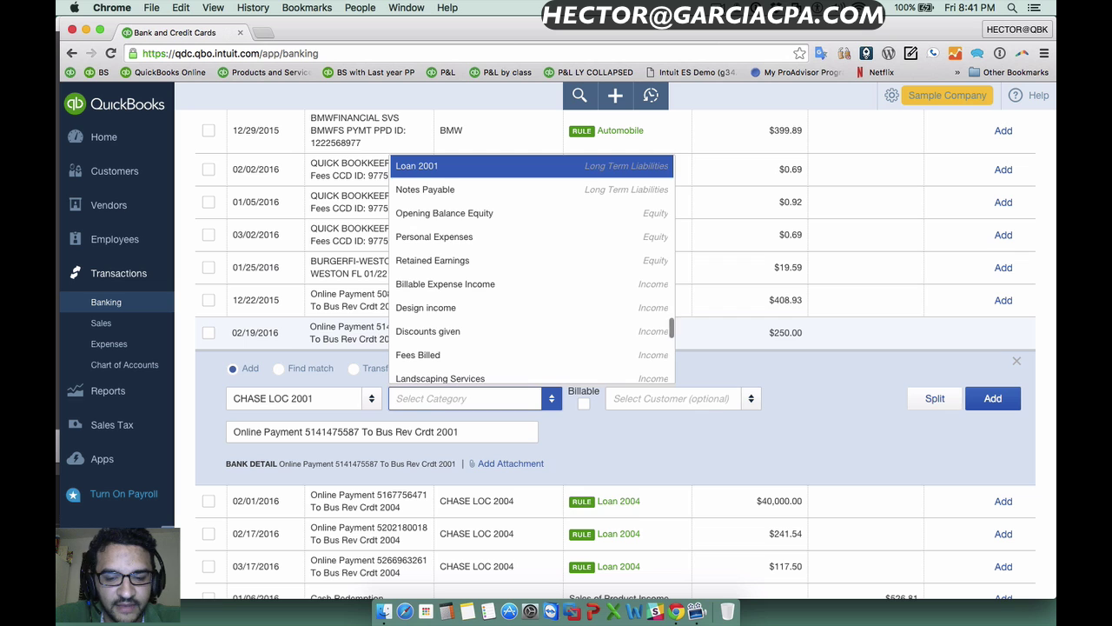
type("Loan 2001")
left_click(438, 495)
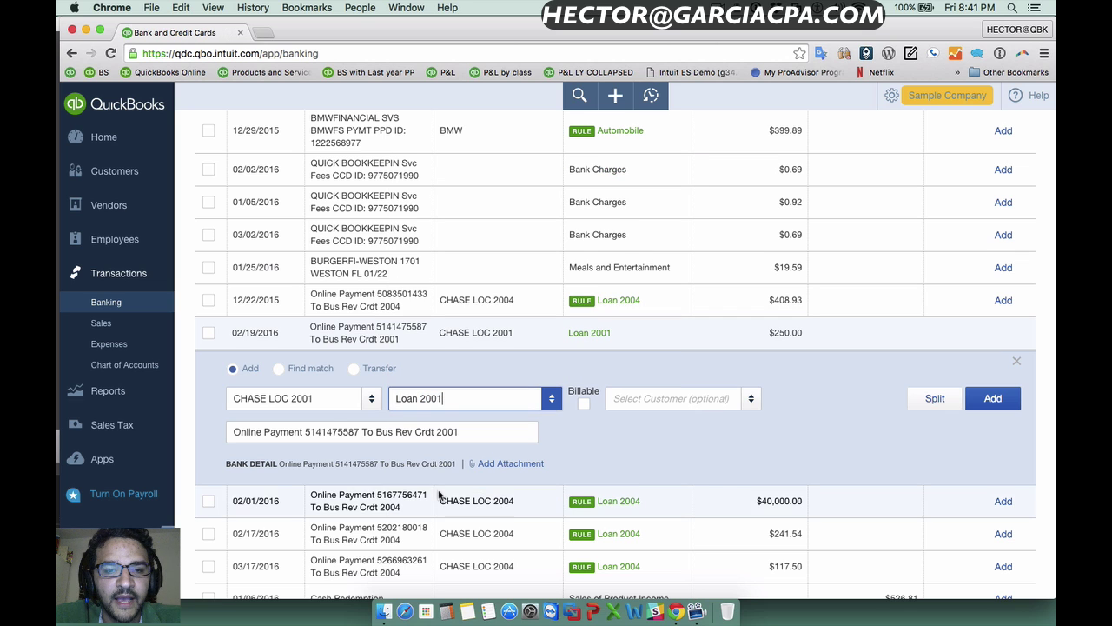
- Switch the 02/19/2016 payment's payee to EDD and set it back to CHASE LOC 2001
left_click(314, 398)
left_click(373, 399)
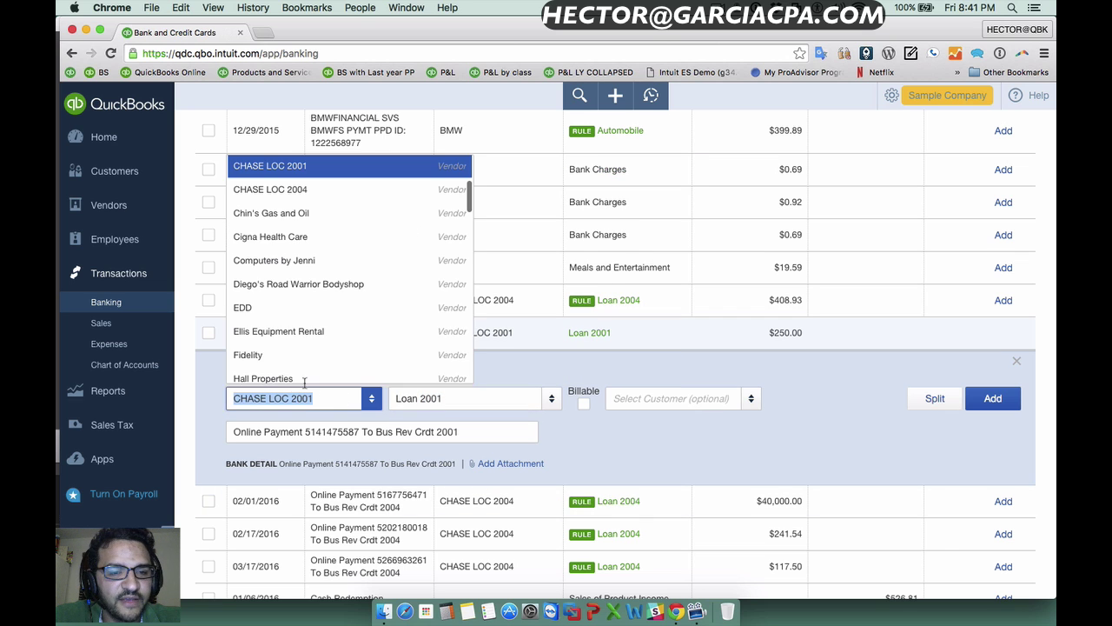
left_click(291, 306)
double_click(305, 399)
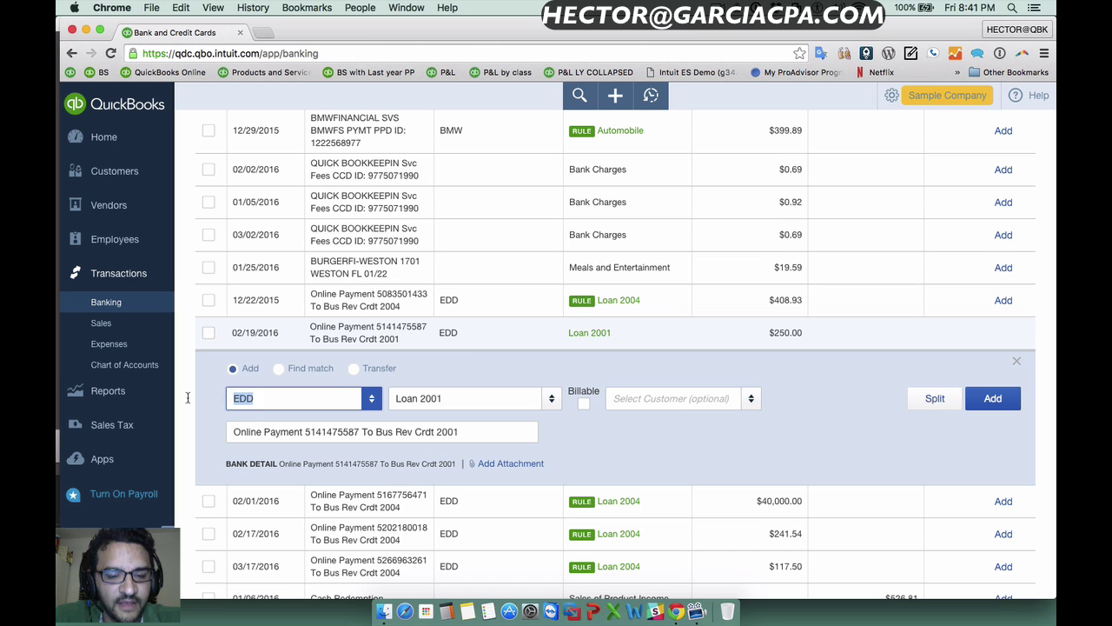
type("CHASE")
left_click(281, 450)
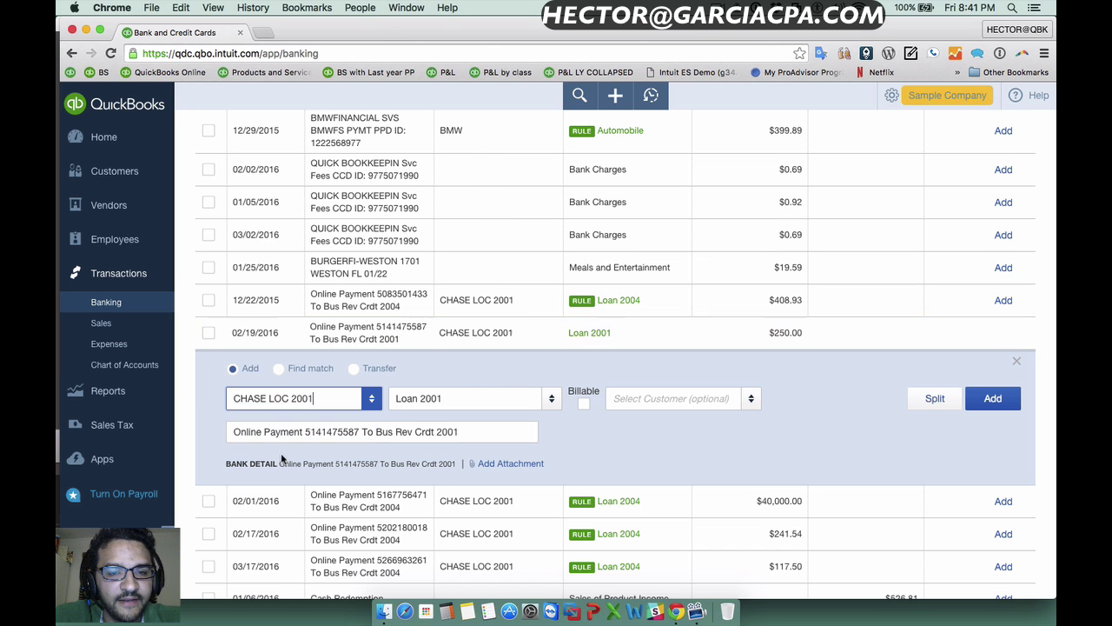
- Change the category of the 02/19/2016 payment to Notes Payable so its automatic categorization setting can be edited
left_click(485, 399)
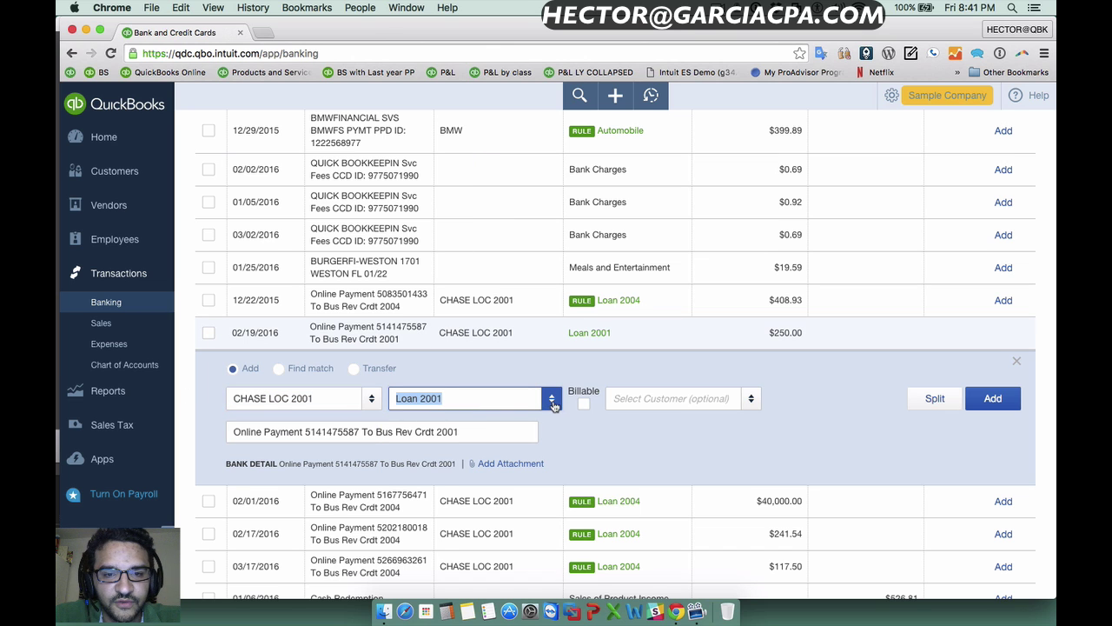
left_click(552, 399)
key("Down")
key("Return")
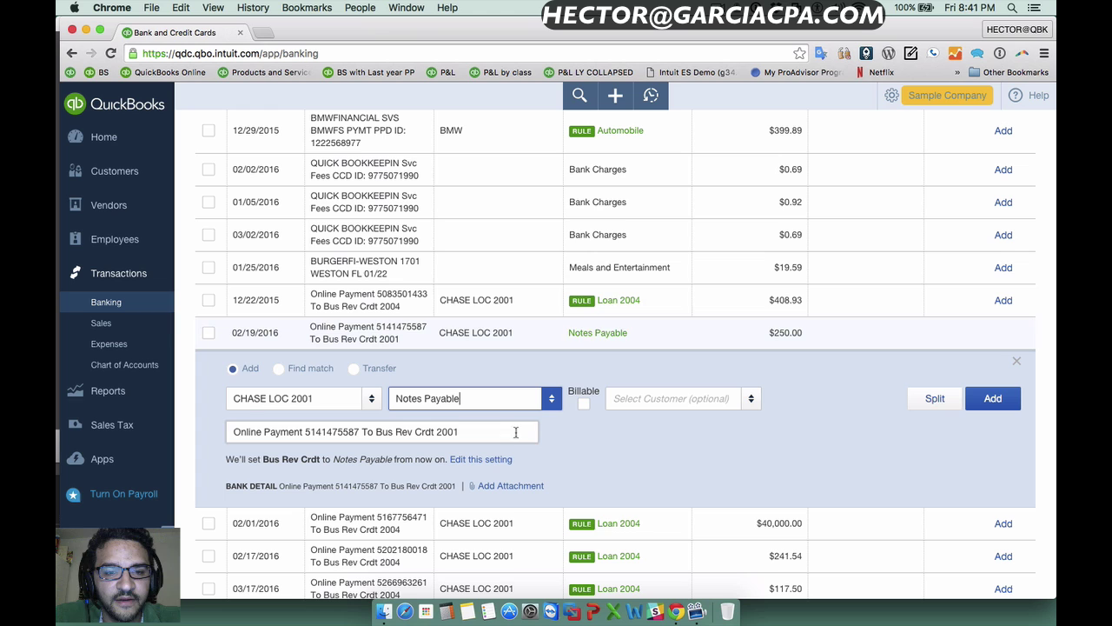
- Set the 02/19/2016 payment's category to the long-term liability account Loan 2001
left_click(551, 401)
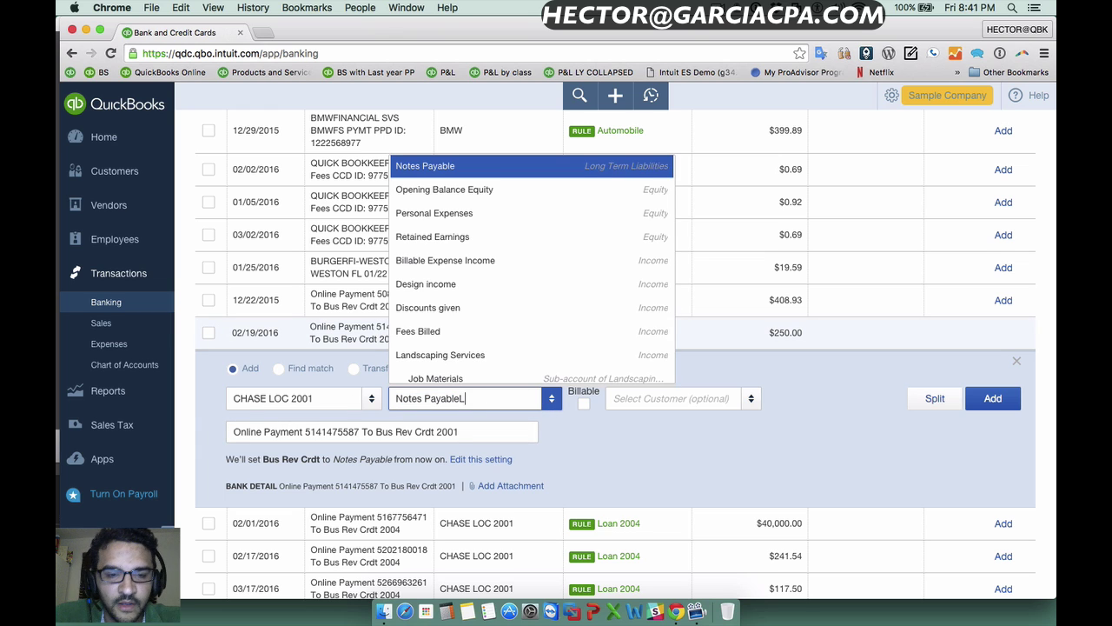
type("LOAN")
key("BackSpace")
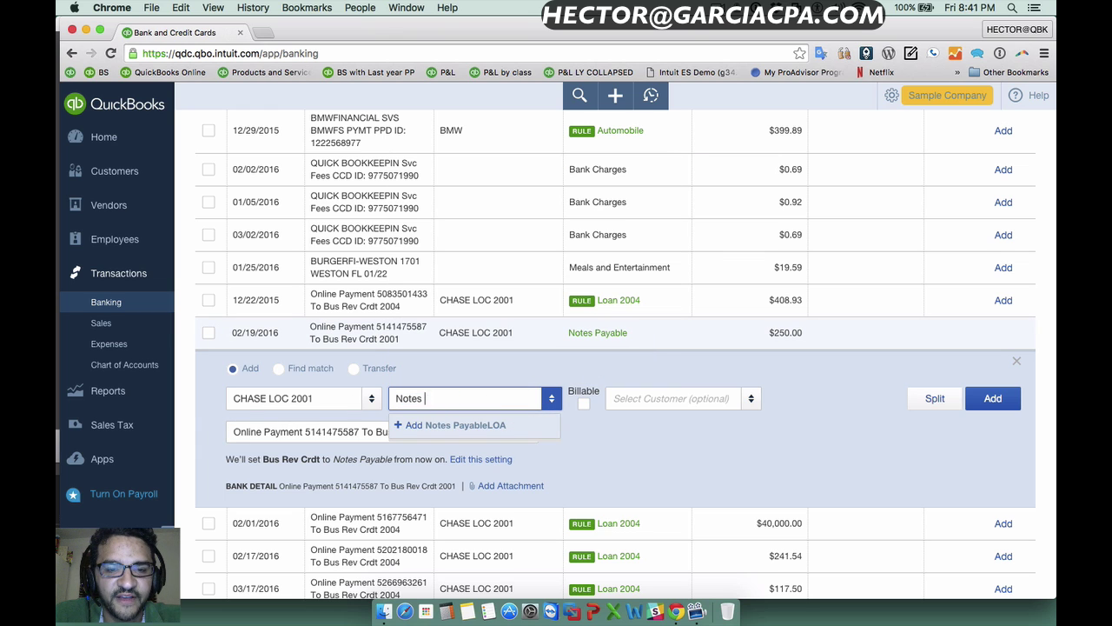
key("BackSpace")
key("BackSpace")
key("BackSpace")
key("BackSpace")
key("BackSpace")
key("BackSpace")
type("LOAN")
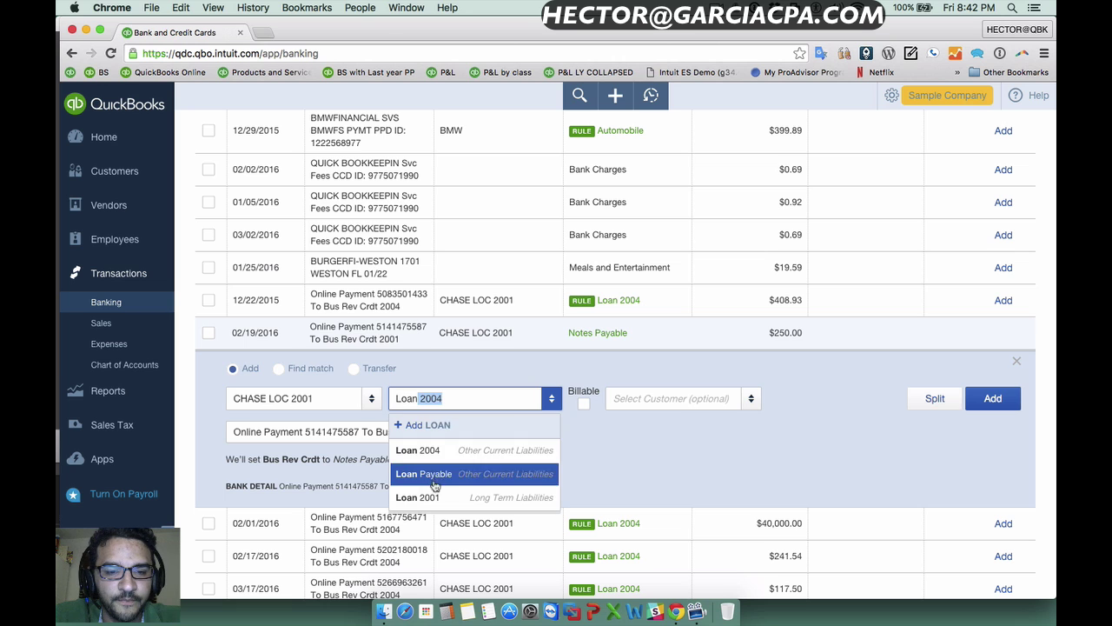
left_click(428, 497)
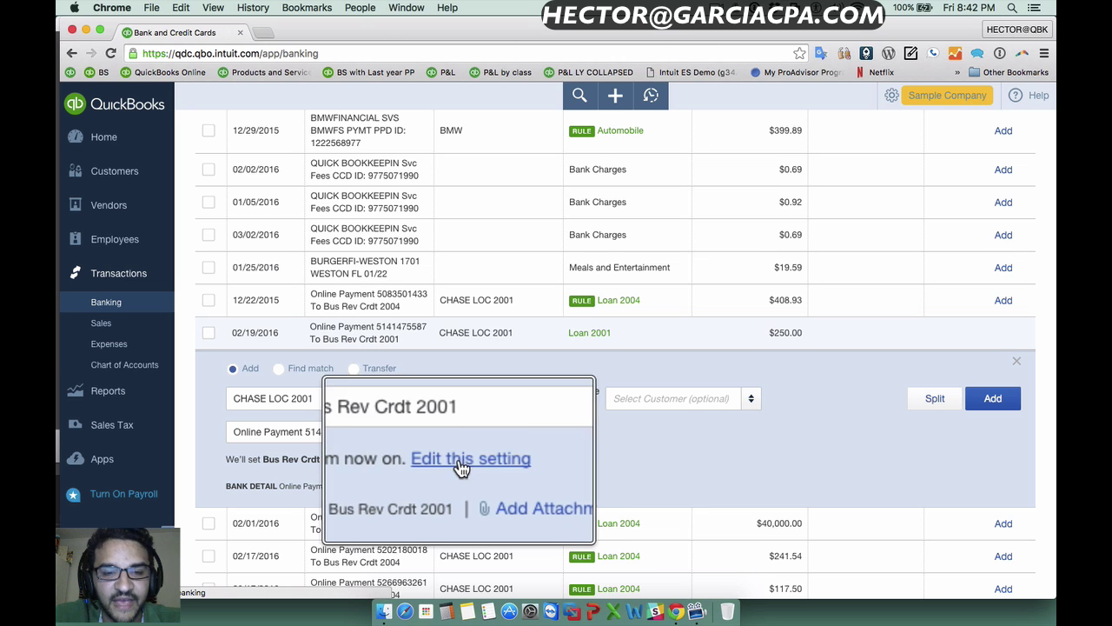
- Create a custom rule from the Bus Rev Crdt categorization setting and name it LOAN 2001 PAYMENT
left_click(466, 463)
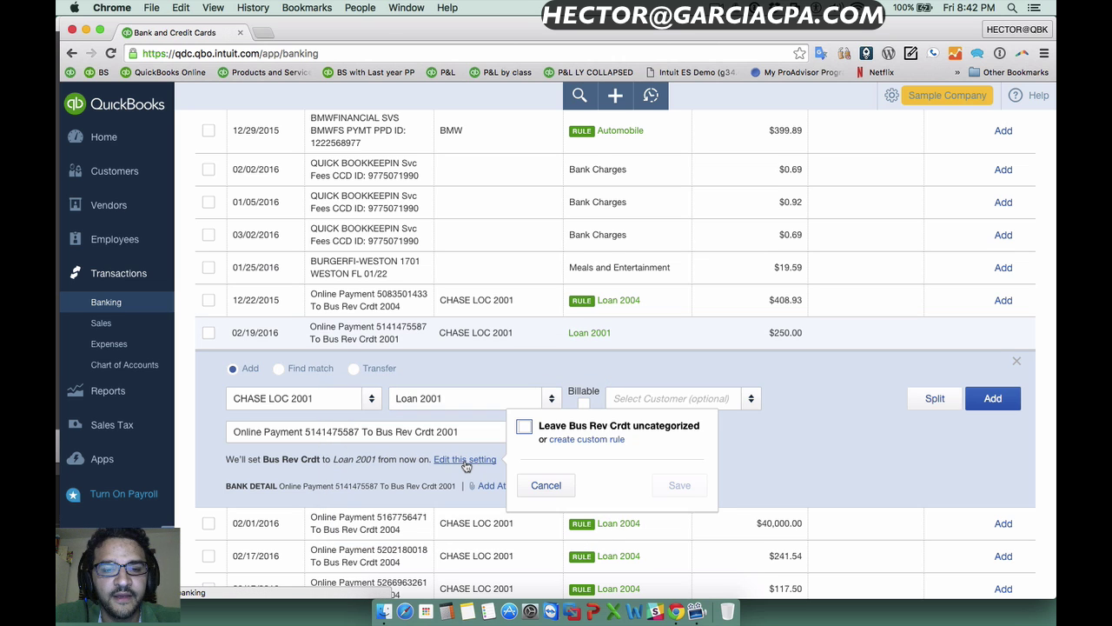
left_click(600, 440)
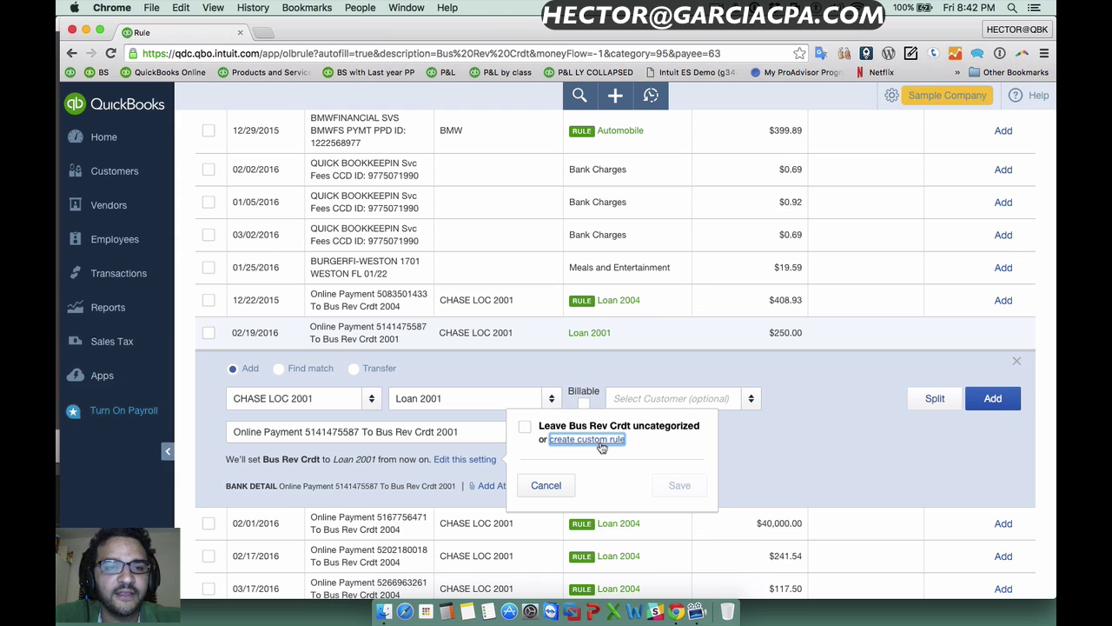
left_click(104, 149)
type("L")
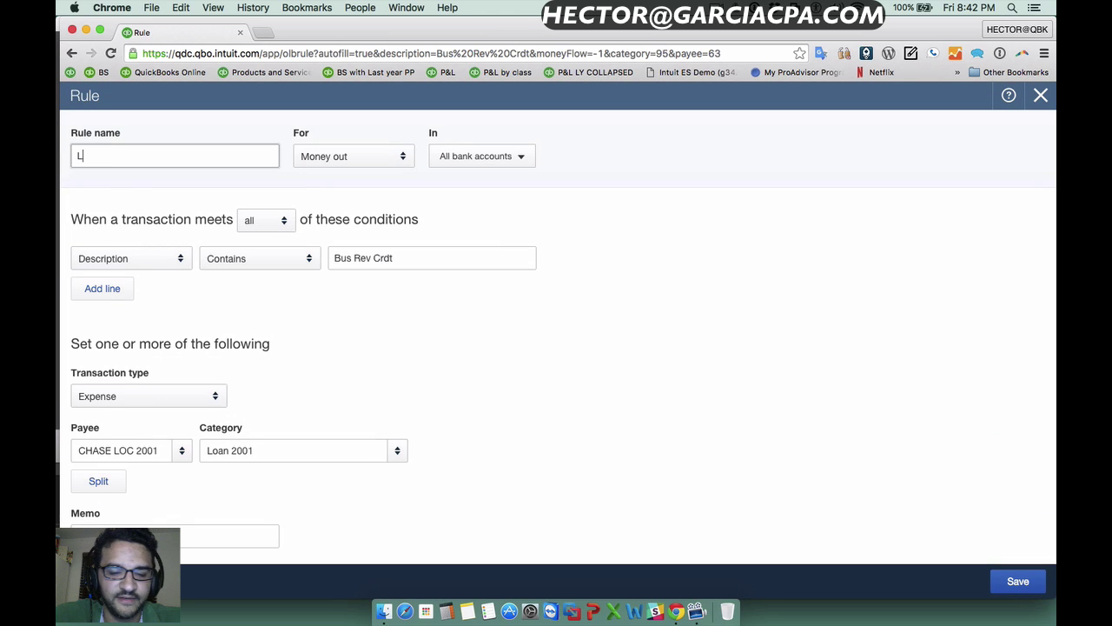
type("OAN 2001 PA")
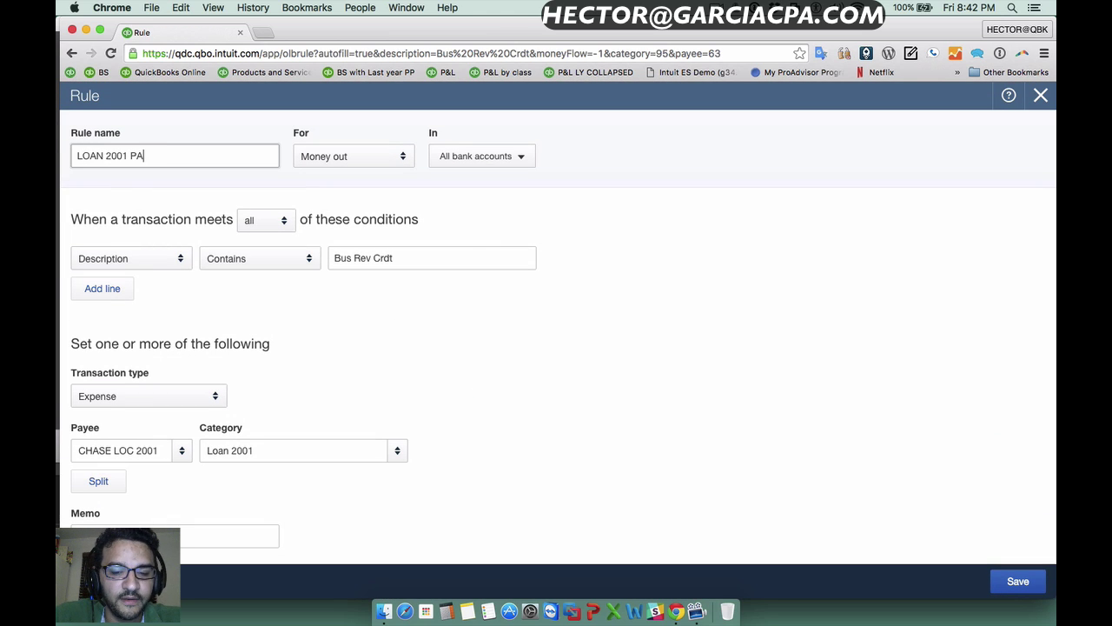
type("YMENT")
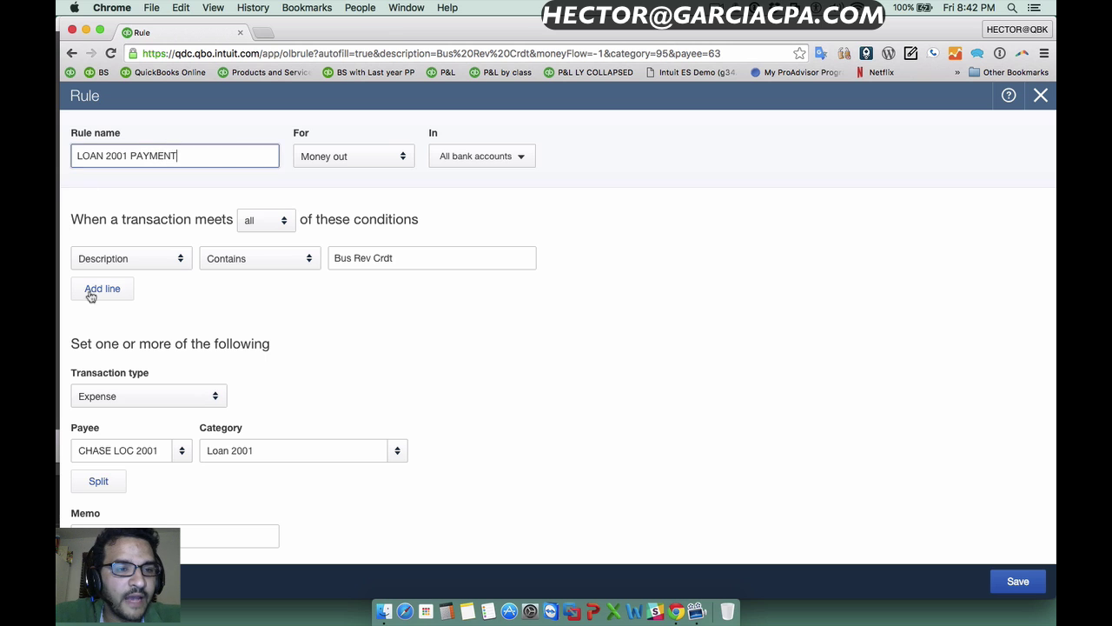
- Add a second condition, Bank text contains 2001, to the rule and save it
left_click(102, 289)
left_click(386, 289)
type("2001")
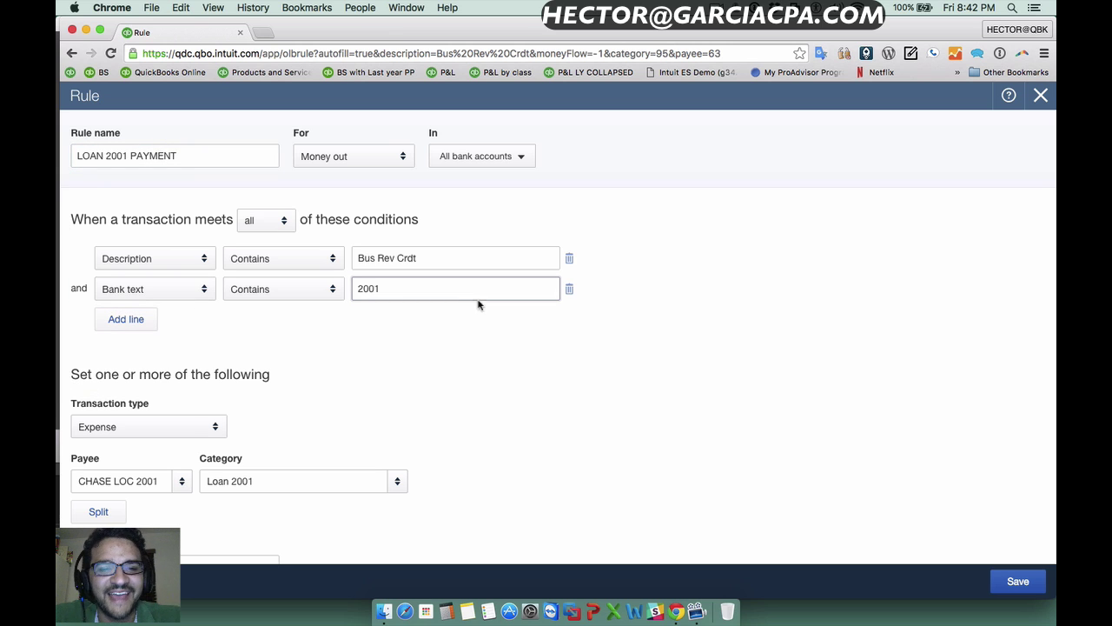
left_click_drag(479, 298, 212, 276)
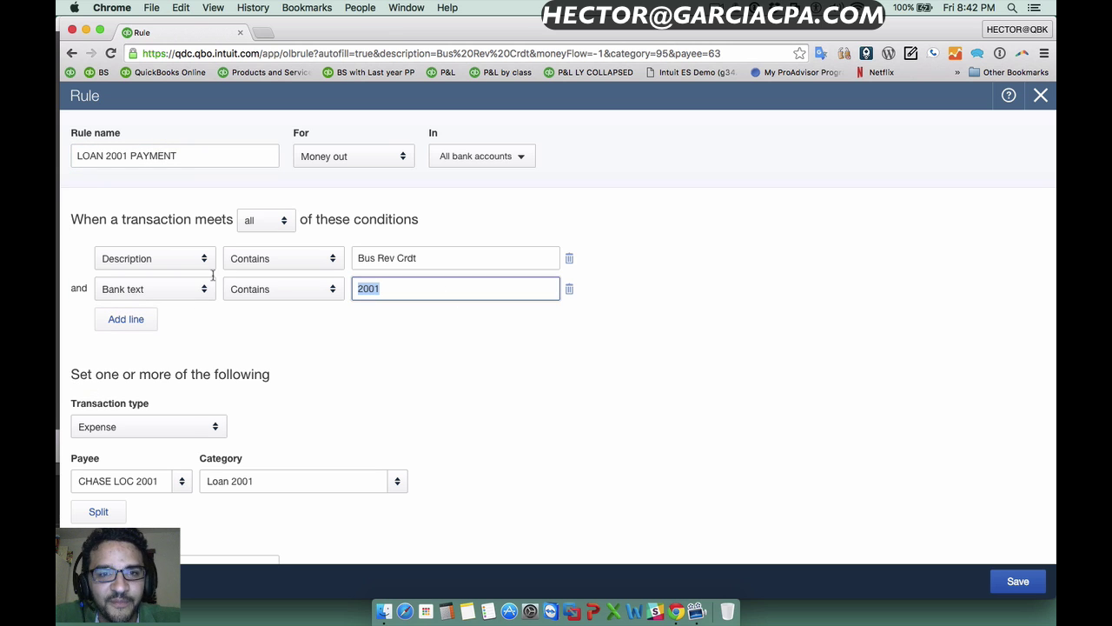
left_click(1020, 582)
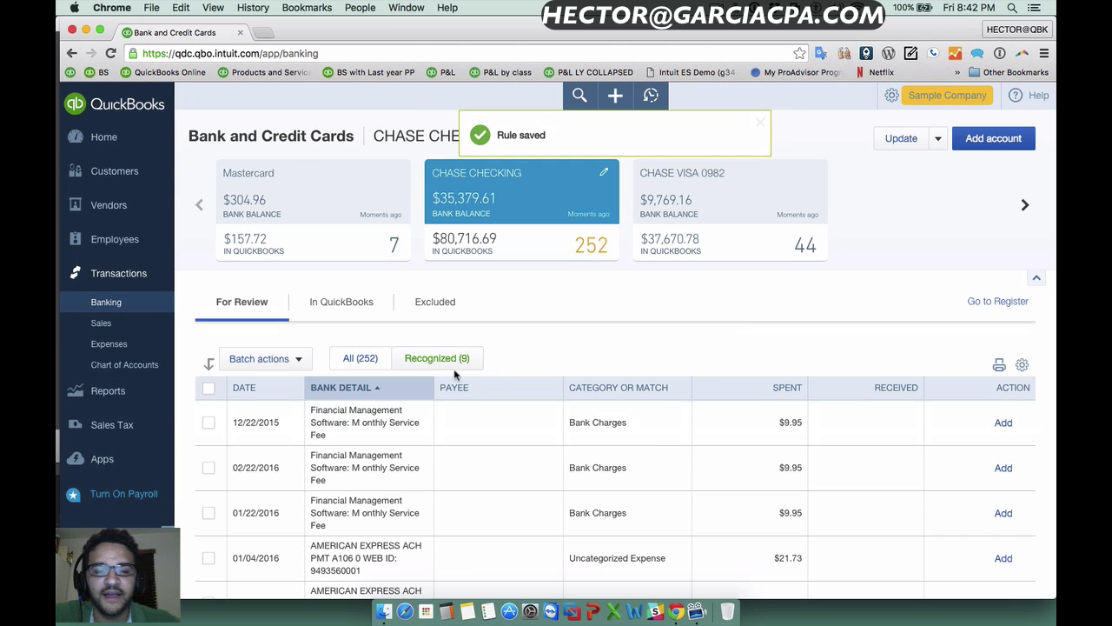
- Show only the recognized CHASE CHECKING transactions and review which payees, categories and matches the rules assigned
left_click(426, 368)
scroll(575, 348, "down", 5)
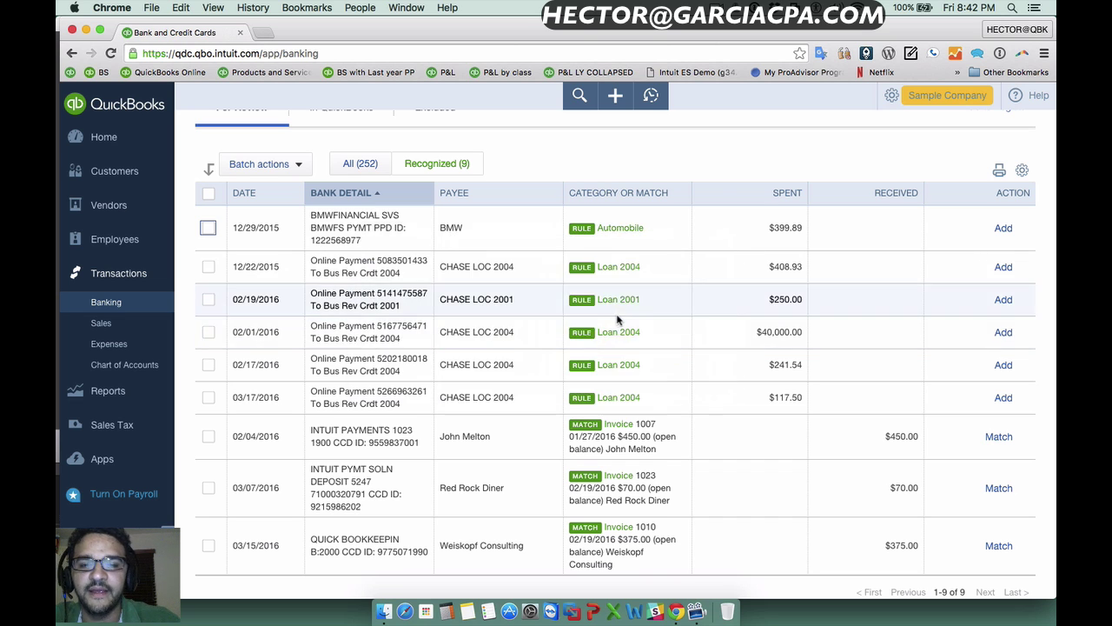
scroll(681, 335, "up", 5)
scroll(900, 293, "down", 3)
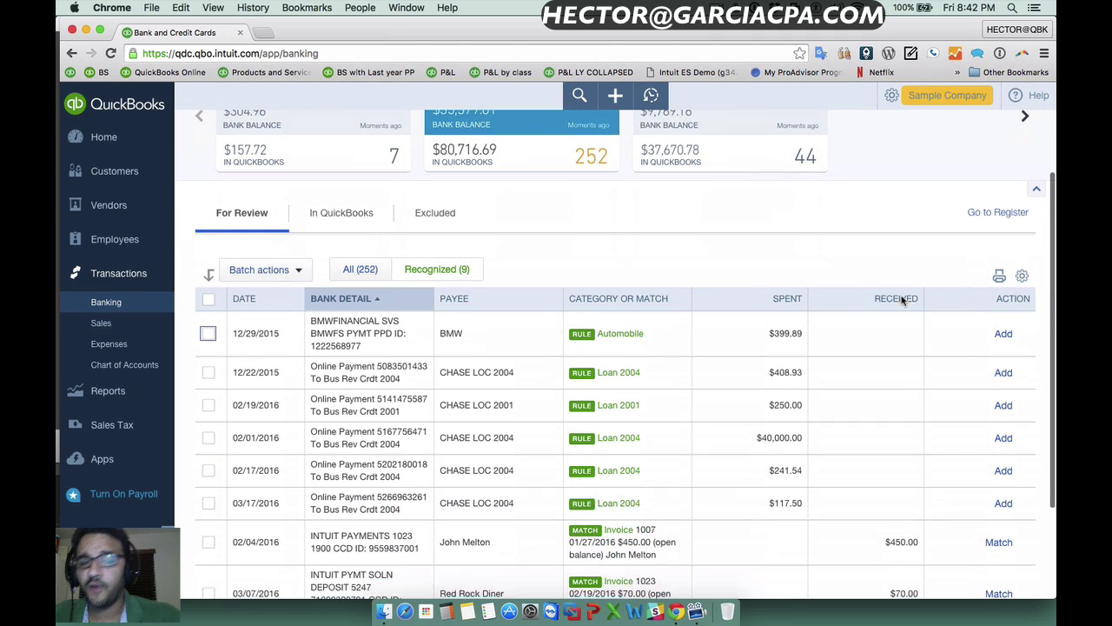
scroll(521, 292, "up", 1)
scroll(520, 293, "up", 2)
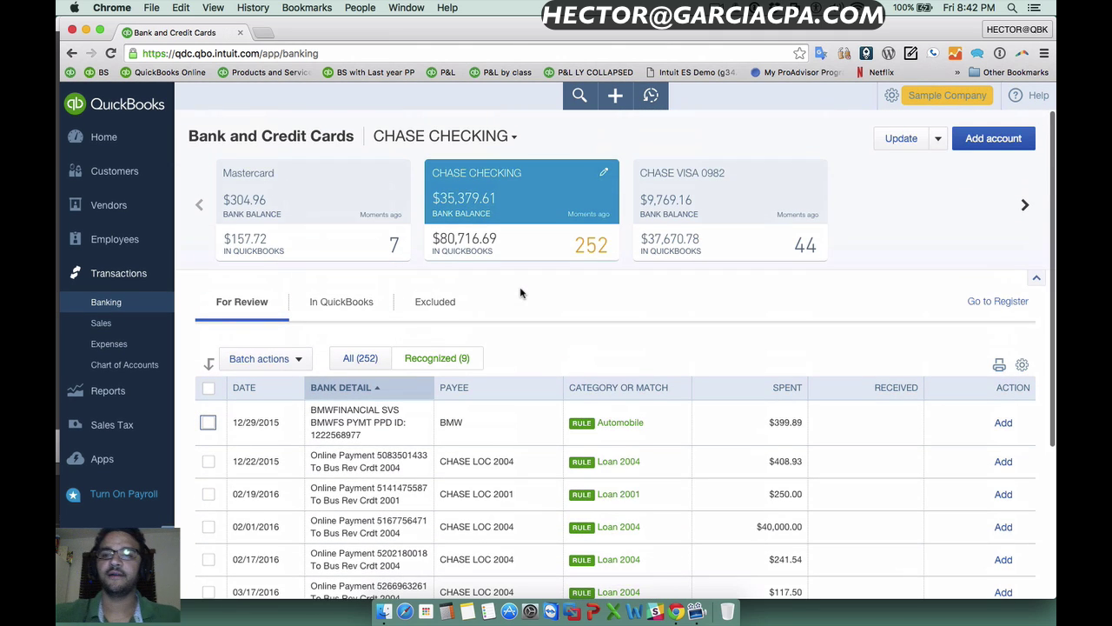